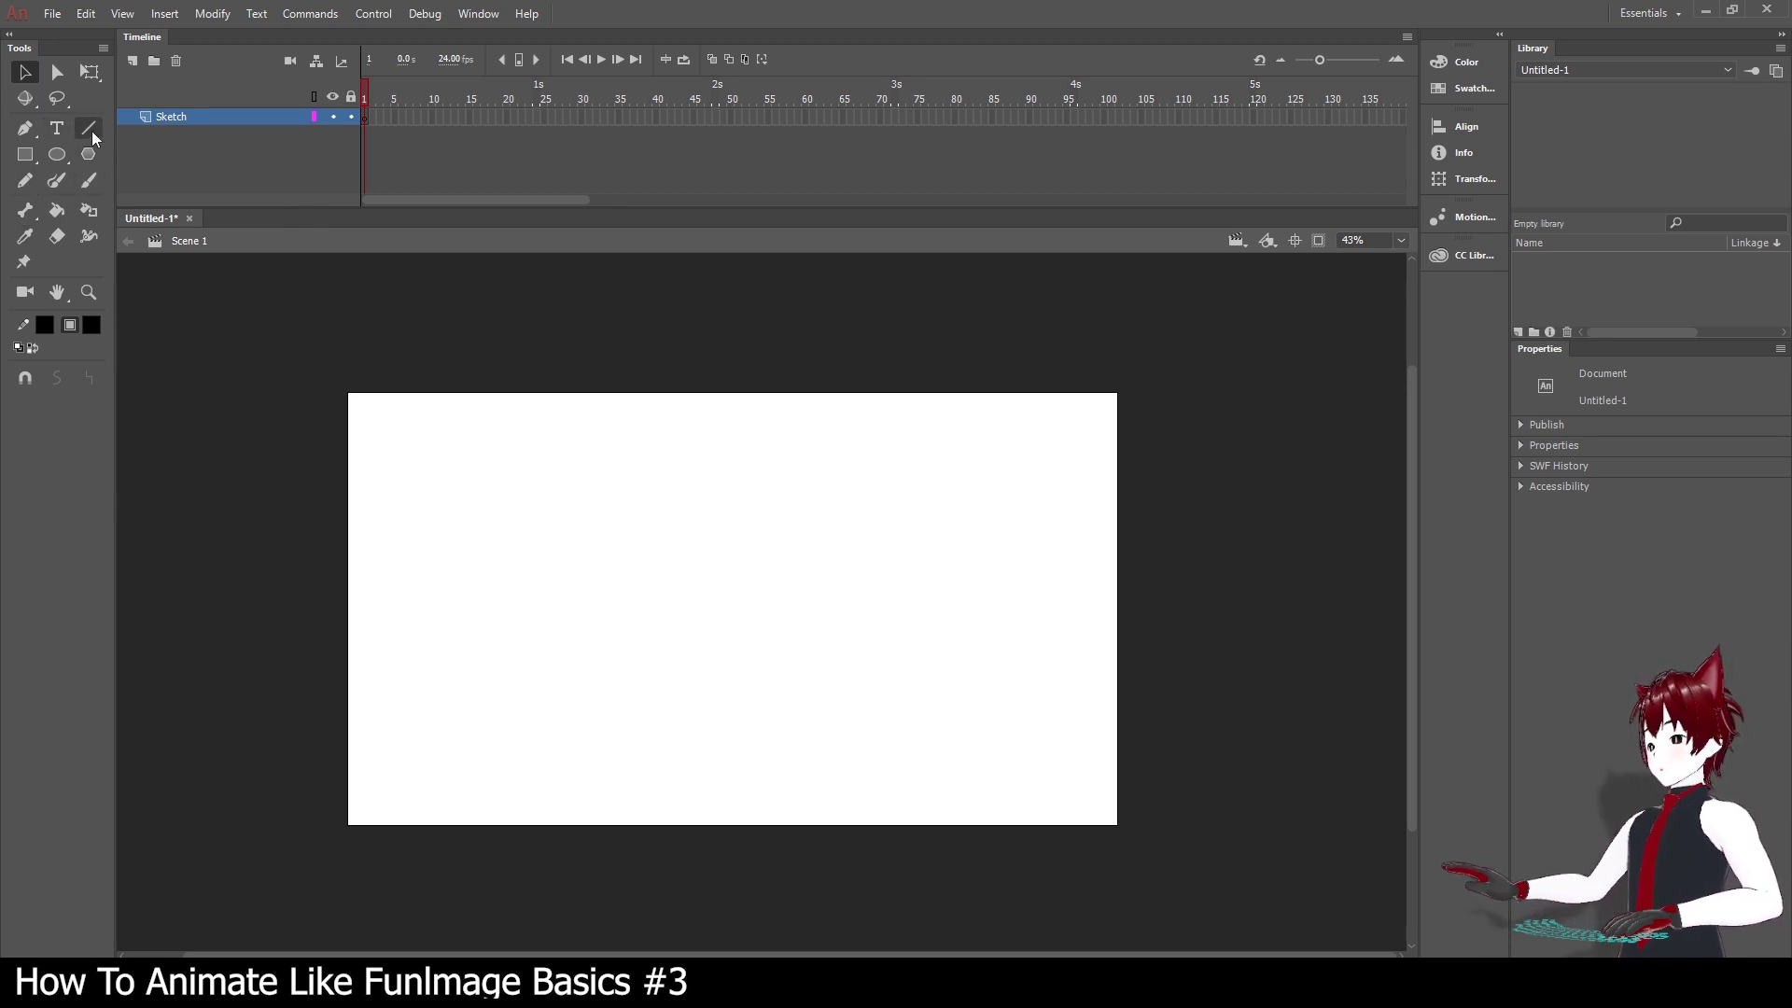
Sketch a rough round head and torso outline with the Brush tool on frame 1 of the Sketch layer, in the stage's right half.
click(90, 181)
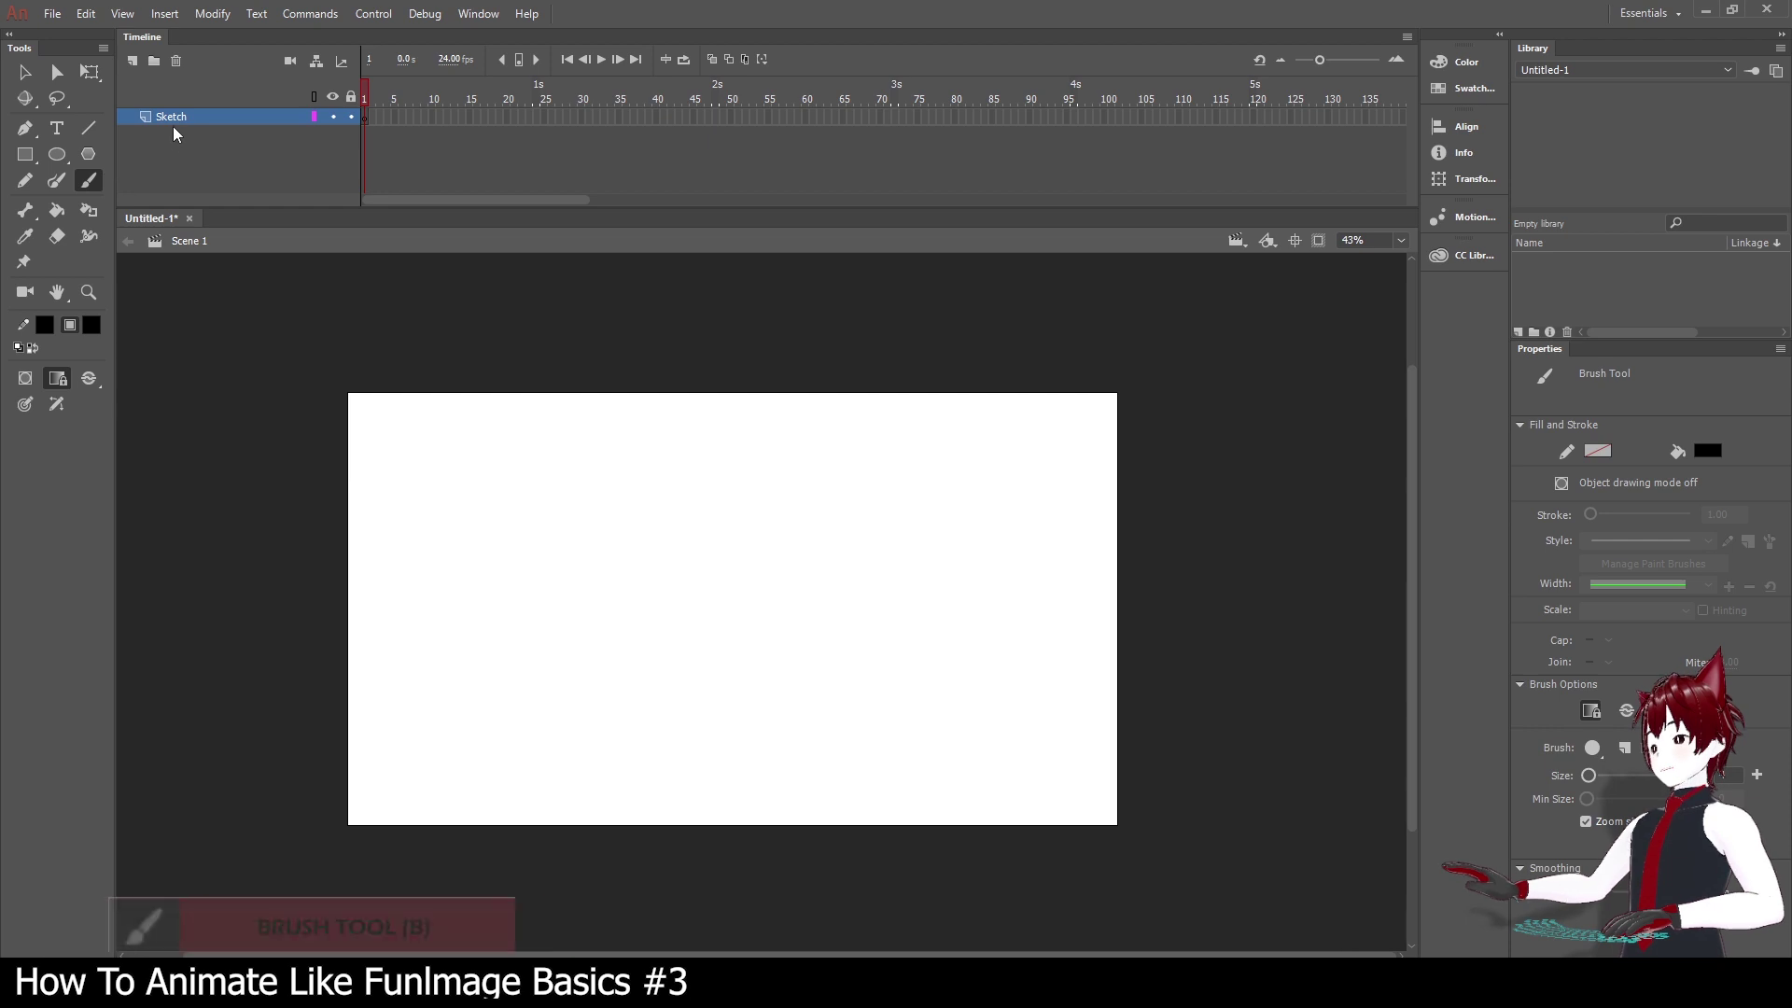
click(365, 119)
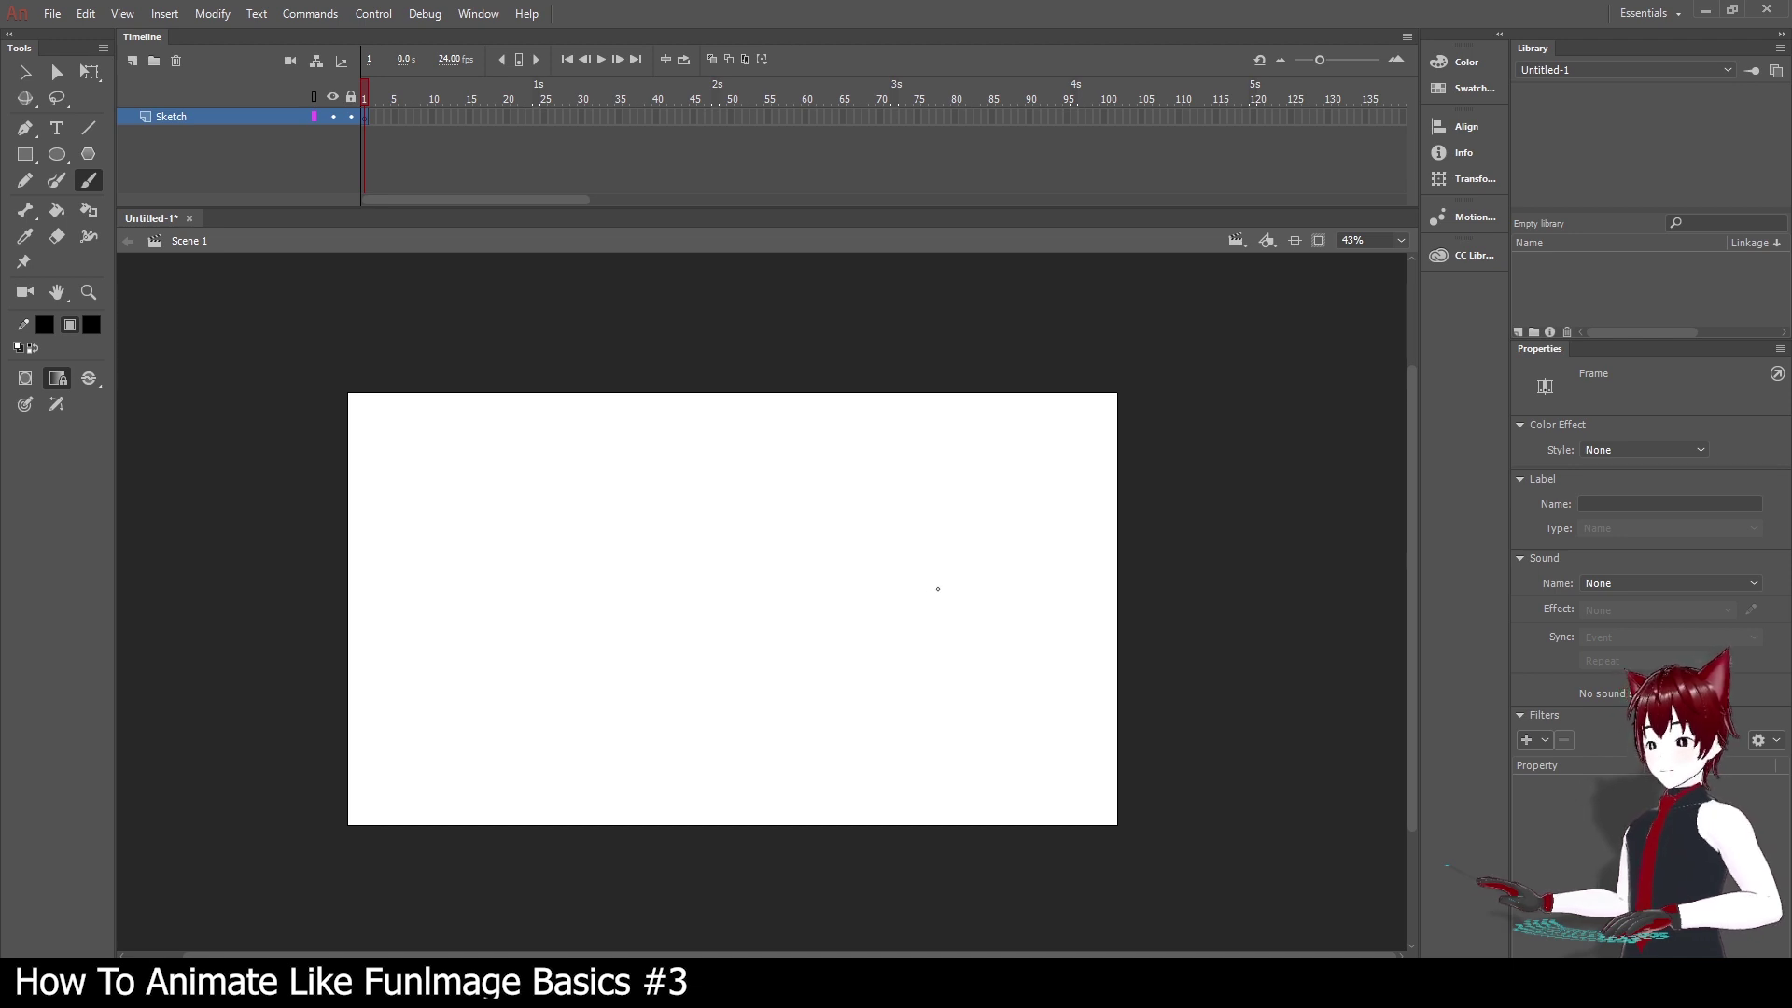
mouse_move(938, 589)
mouse_down()
mouse_move(904, 570)
mouse_move(913, 531)
mouse_move(949, 516)
mouse_move(971, 539)
mouse_move(964, 570)
mouse_move(927, 589)
mouse_move(892, 564)
mouse_move(908, 531)
mouse_move(976, 560)
mouse_move(954, 587)
mouse_move(944, 520)
mouse_move(981, 556)
mouse_move(905, 603)
mouse_move(970, 611)
mouse_move(991, 827)
mouse_up()
mouse_move(894, 607)
mouse_down()
mouse_move(865, 656)
mouse_move(868, 847)
mouse_up()
mouse_move(896, 598)
mouse_down()
mouse_move(860, 579)
mouse_move(867, 509)
mouse_move(931, 486)
mouse_move(975, 503)
mouse_move(978, 573)
mouse_move(907, 595)
mouse_move(845, 567)
mouse_move(863, 514)
mouse_move(921, 494)
mouse_move(919, 600)
mouse_move(859, 567)
mouse_move(889, 491)
mouse_move(977, 564)
mouse_up()
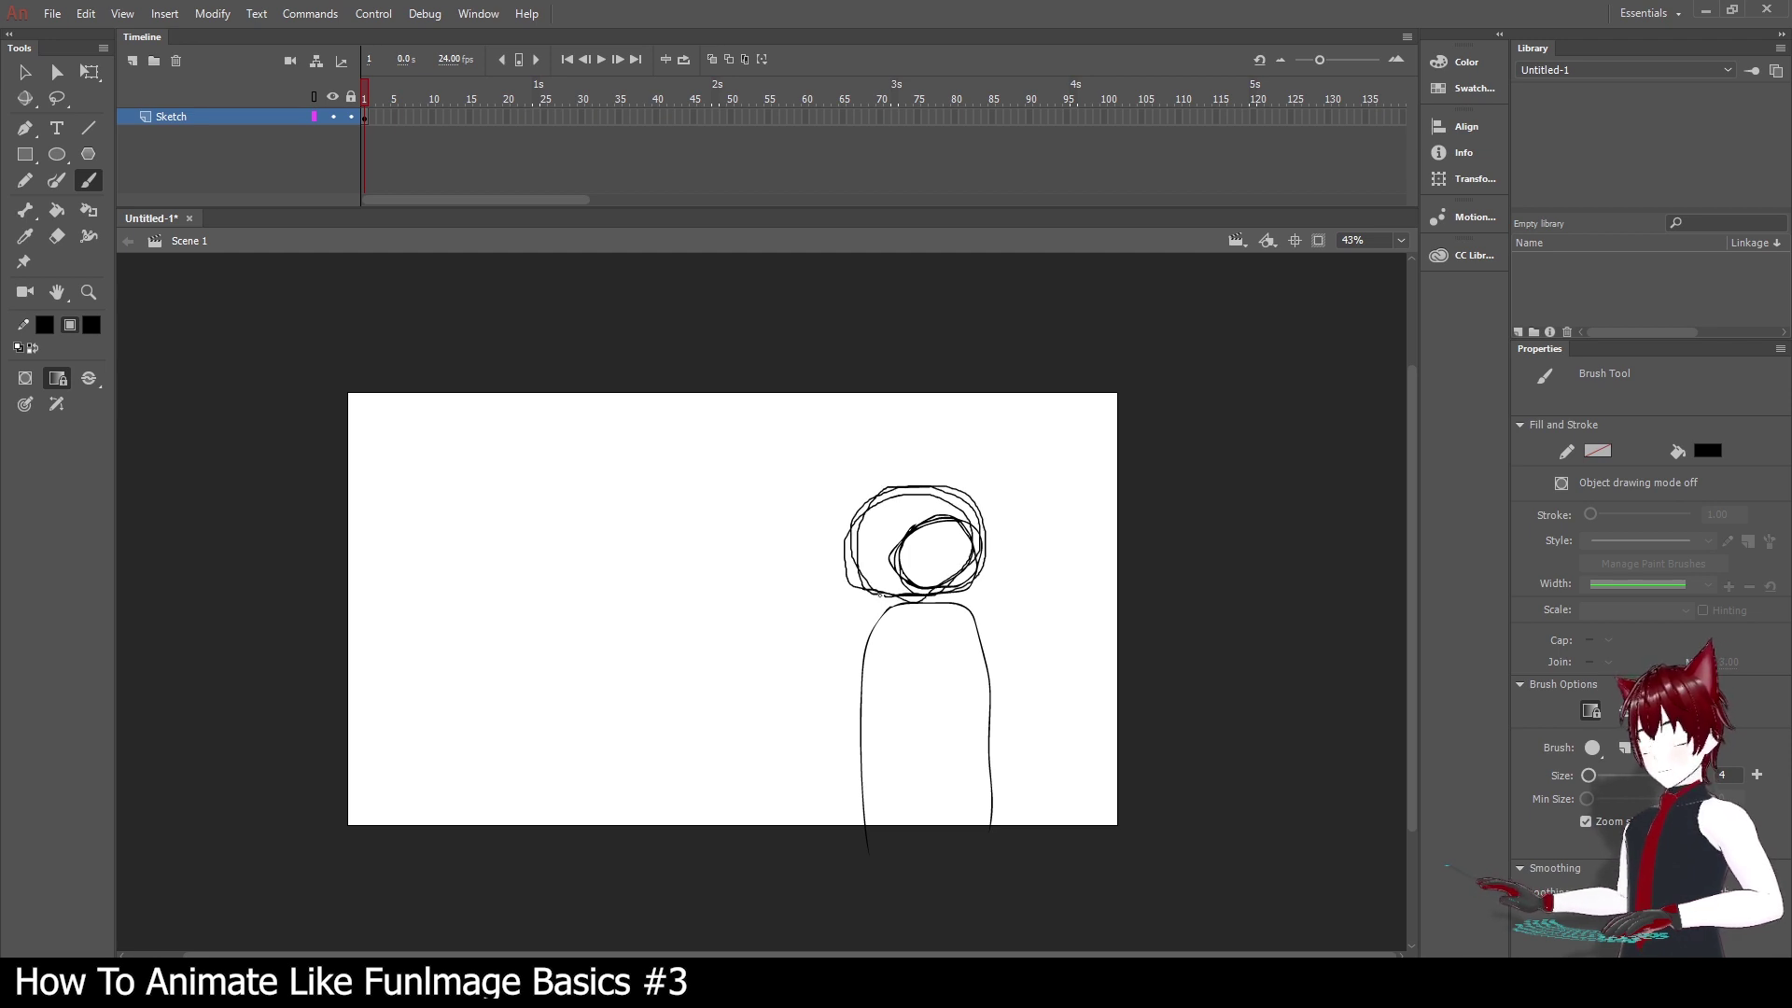
Add rough shoulder and arm lines running down both sides of the sketched torso past the stage's lower edge.
mouse_move(888, 605)
mouse_down()
mouse_move(827, 704)
mouse_move(827, 851)
mouse_up()
drag(885, 604, 825, 739)
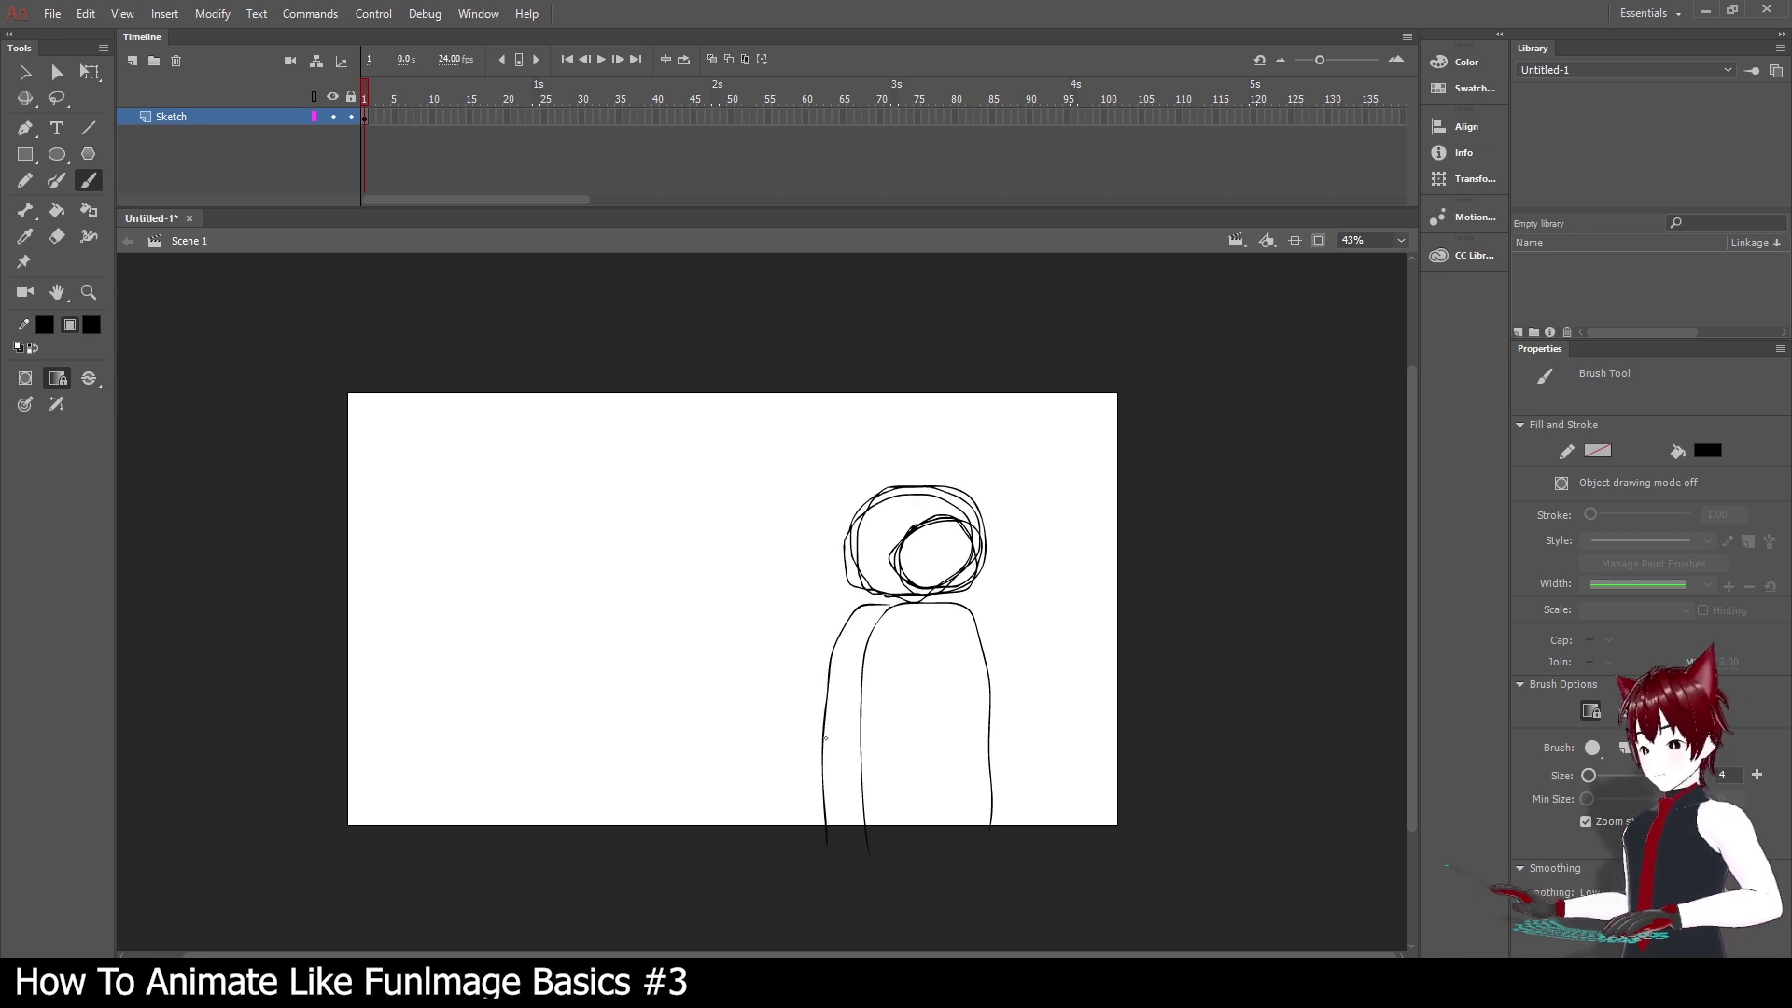
mouse_move(874, 608)
mouse_down()
mouse_move(958, 610)
mouse_move(979, 638)
mouse_move(1016, 845)
mouse_up()
drag(866, 605, 843, 848)
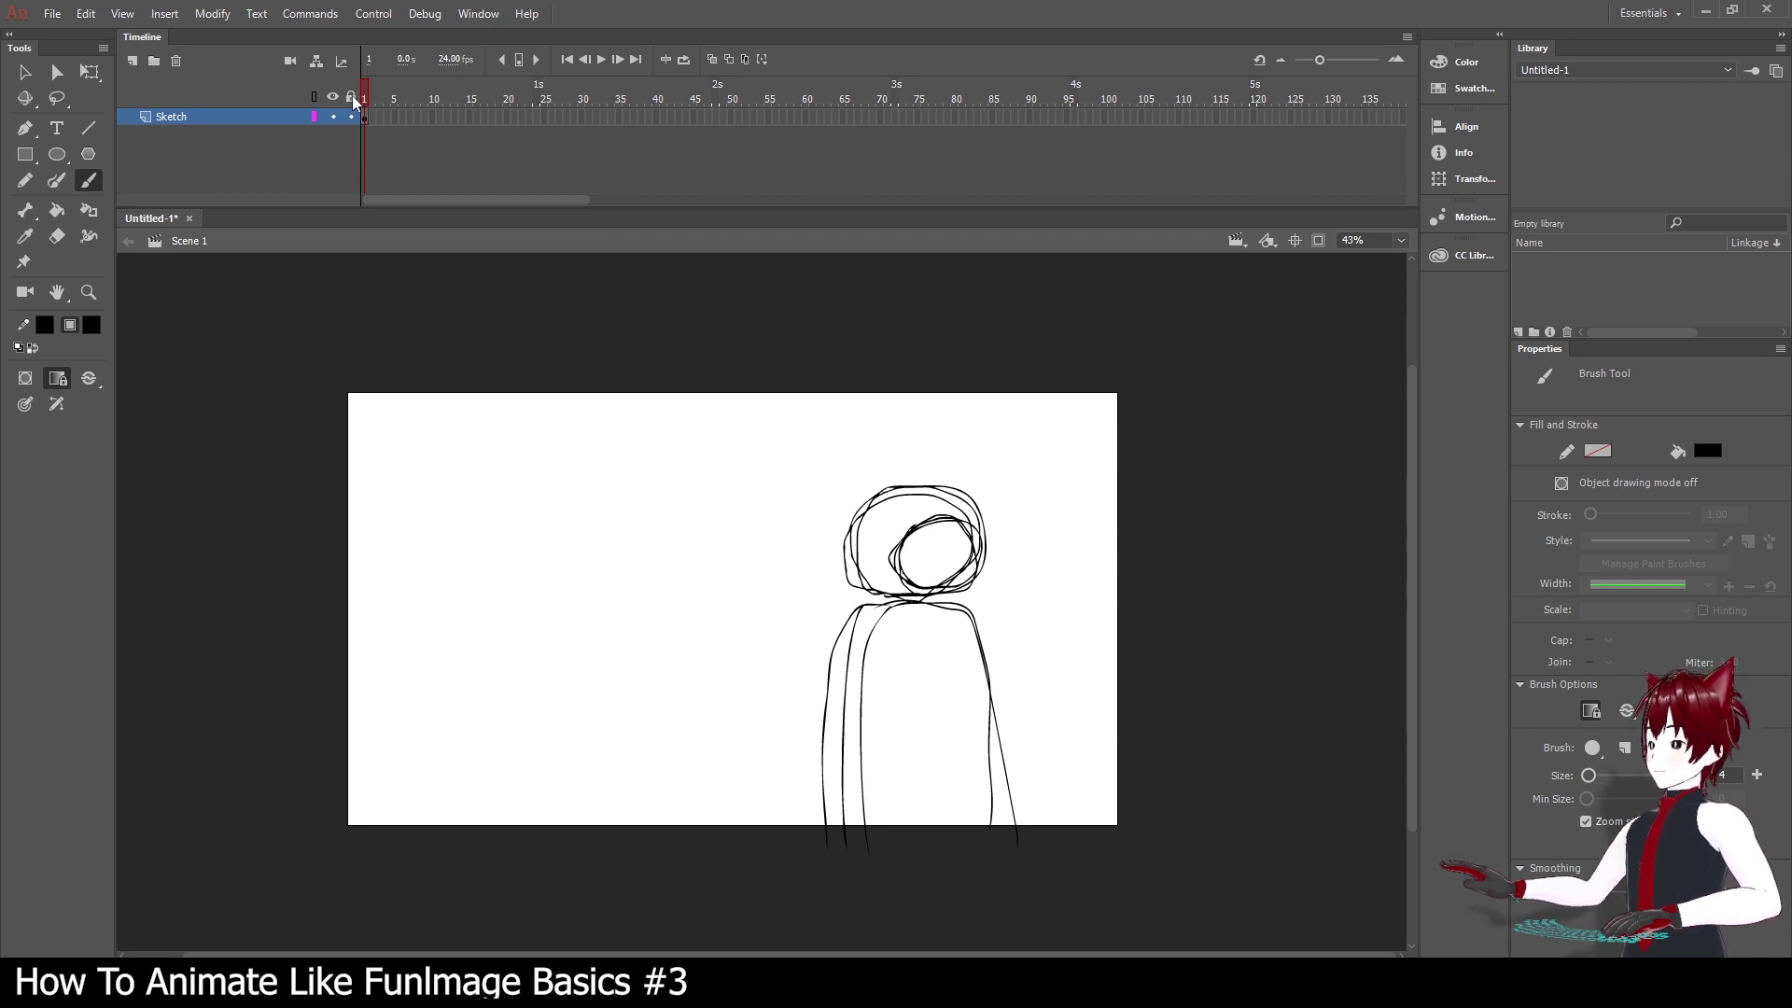
Lock the Sketch layer and display it as outlines.
click(351, 116)
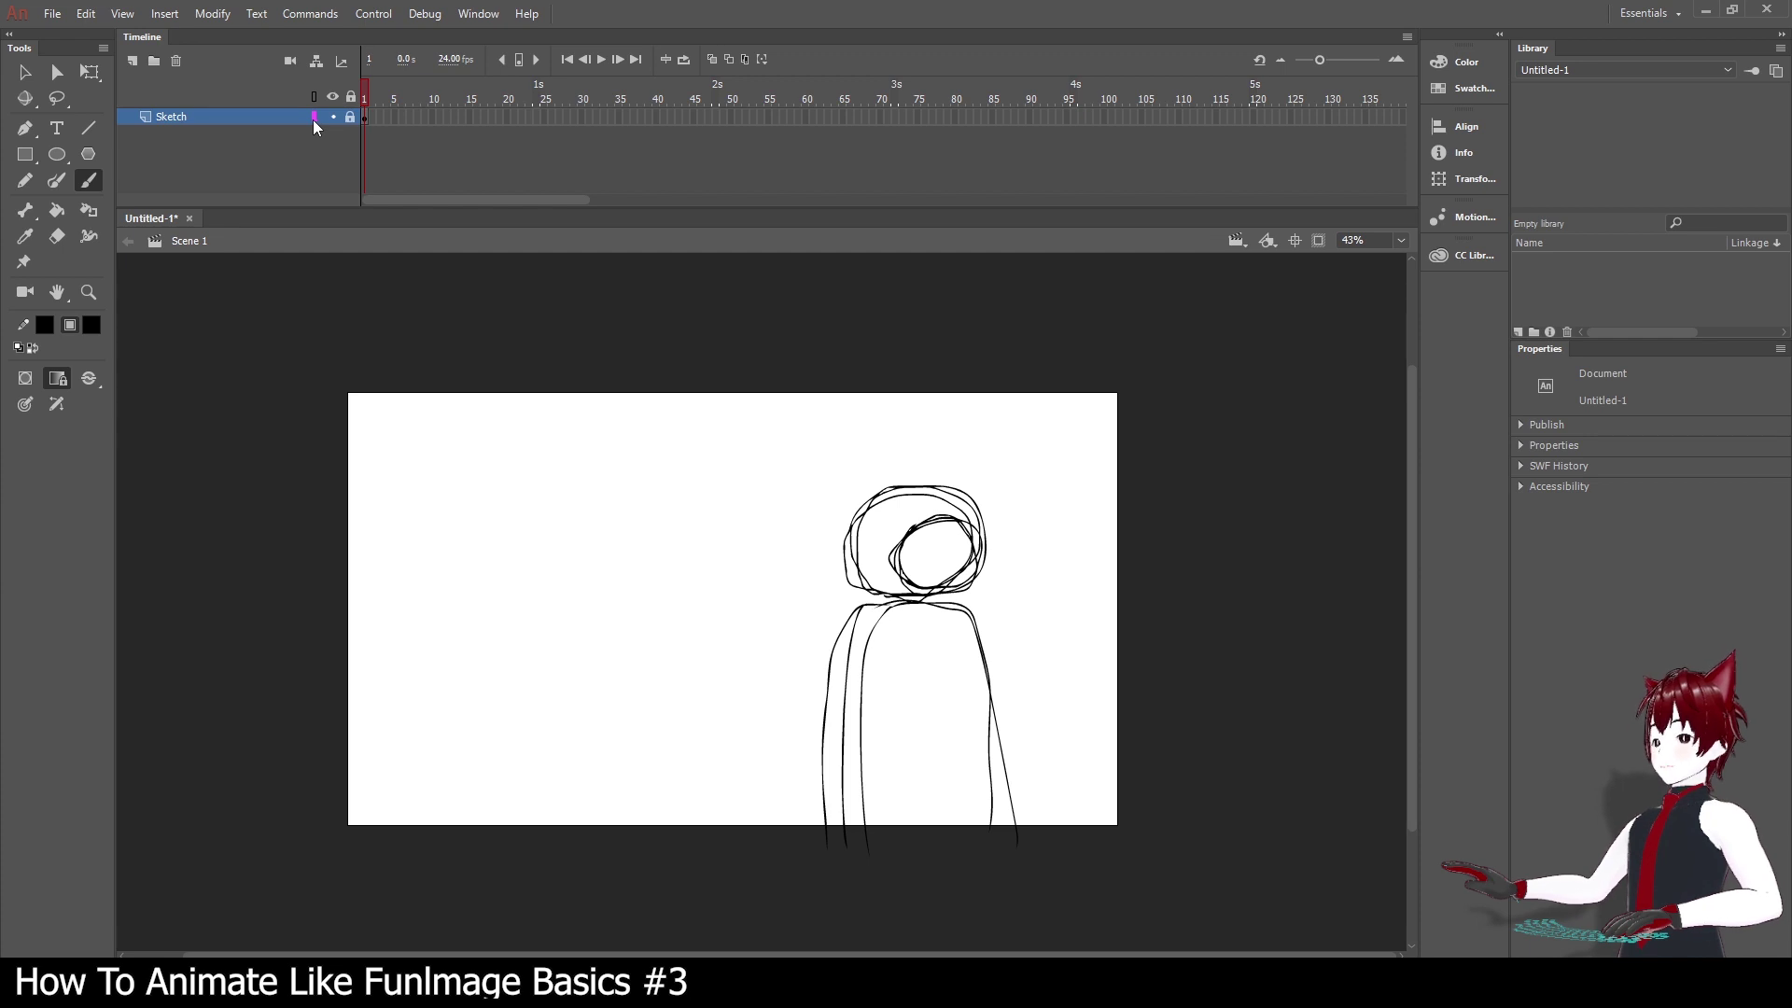
click(313, 119)
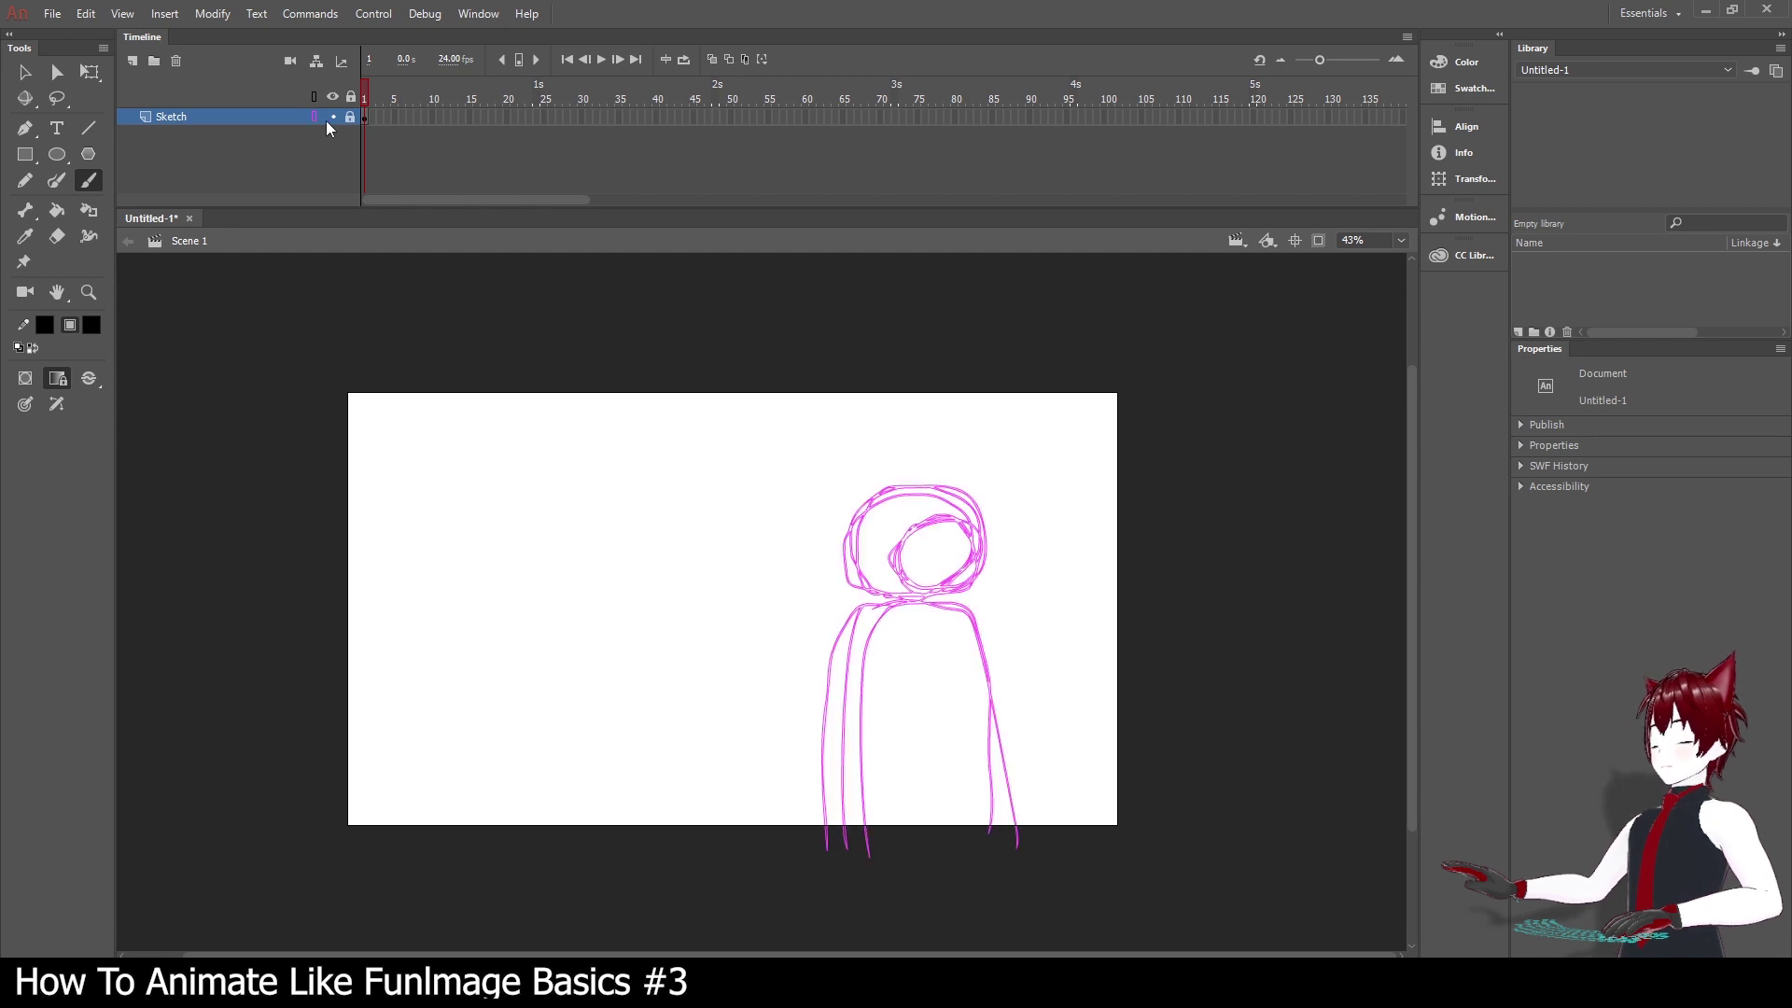
Add a new layer above Sketch and name it Body.
click(133, 62)
double_click(199, 116)
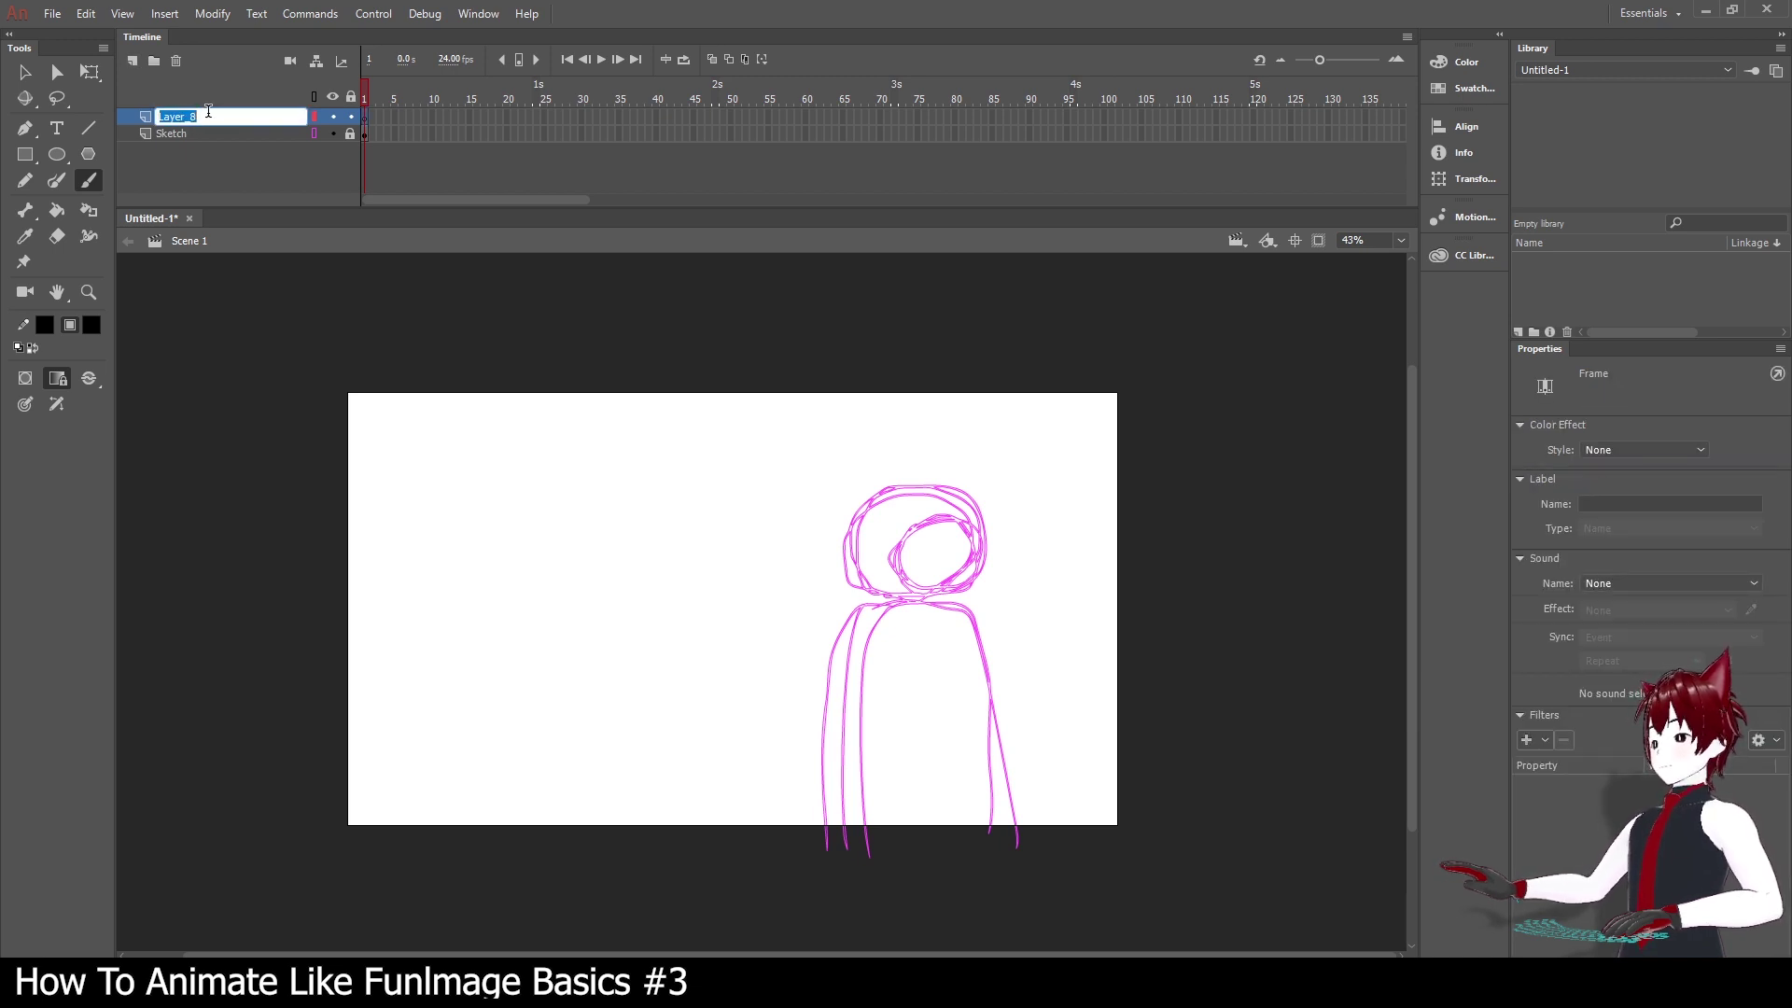
text(Body)
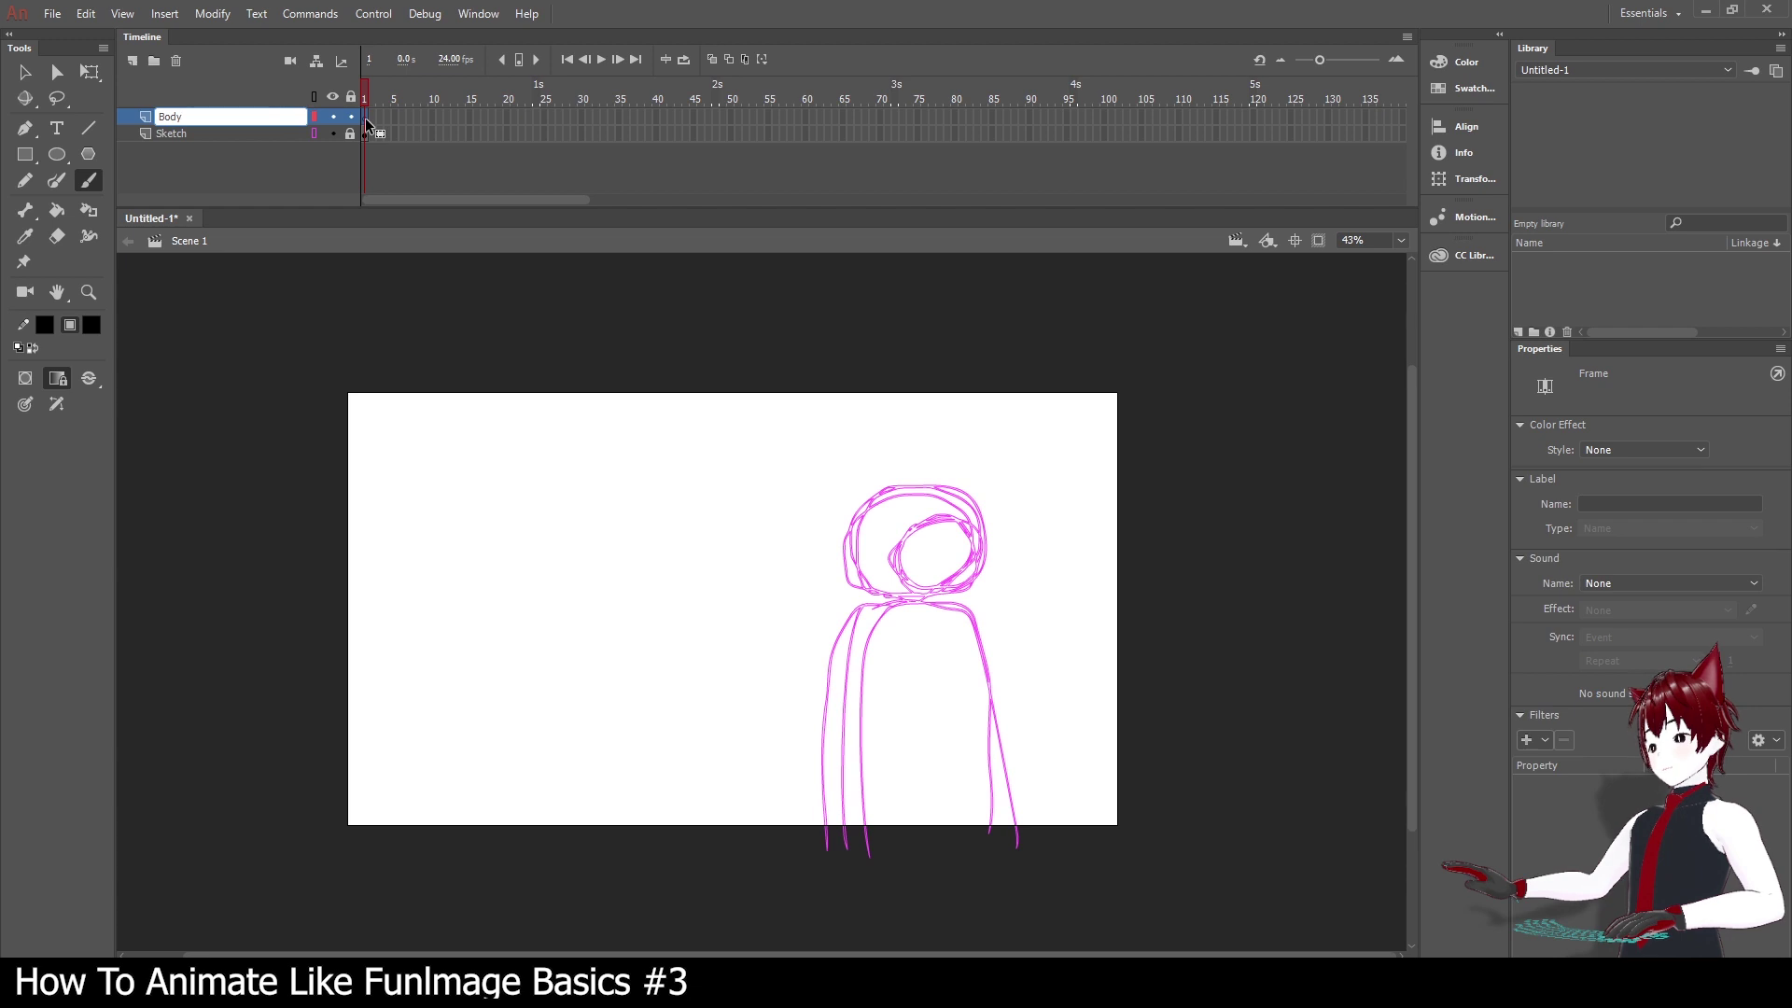
key(Return)
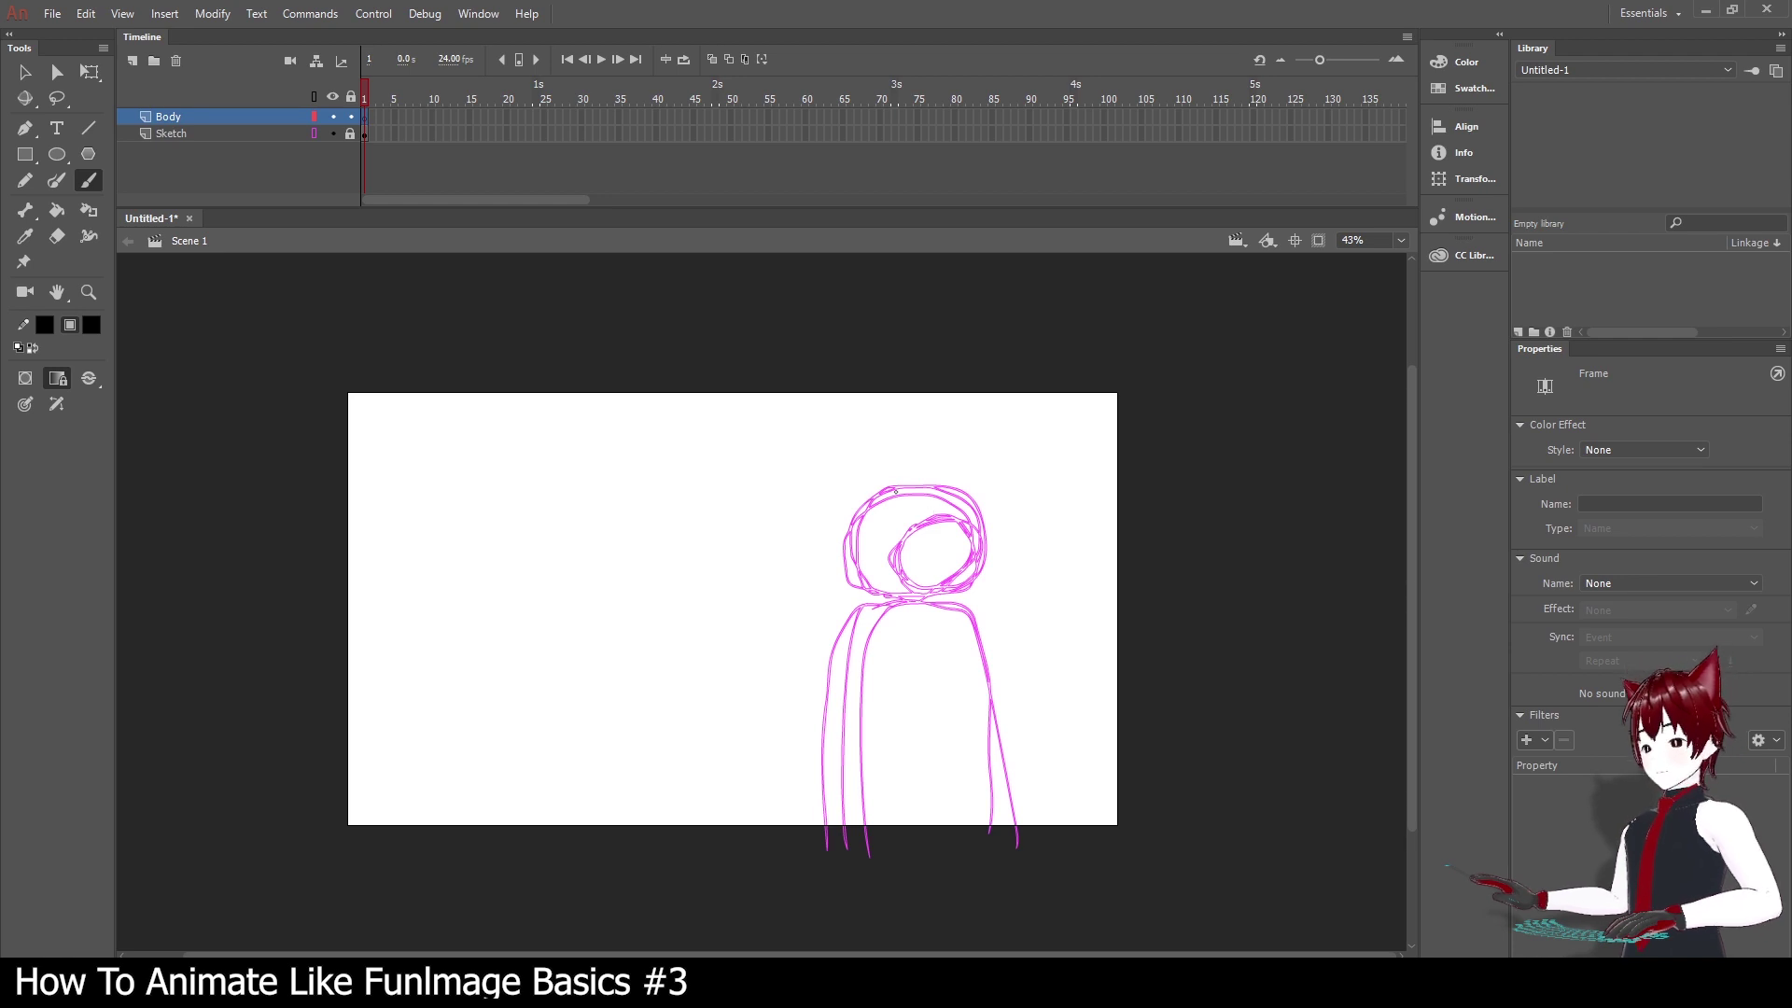
Ink the neck, shoulders and outer arm lines over the sketch with black brush strokes on frame 1 of the Body layer.
click(927, 585)
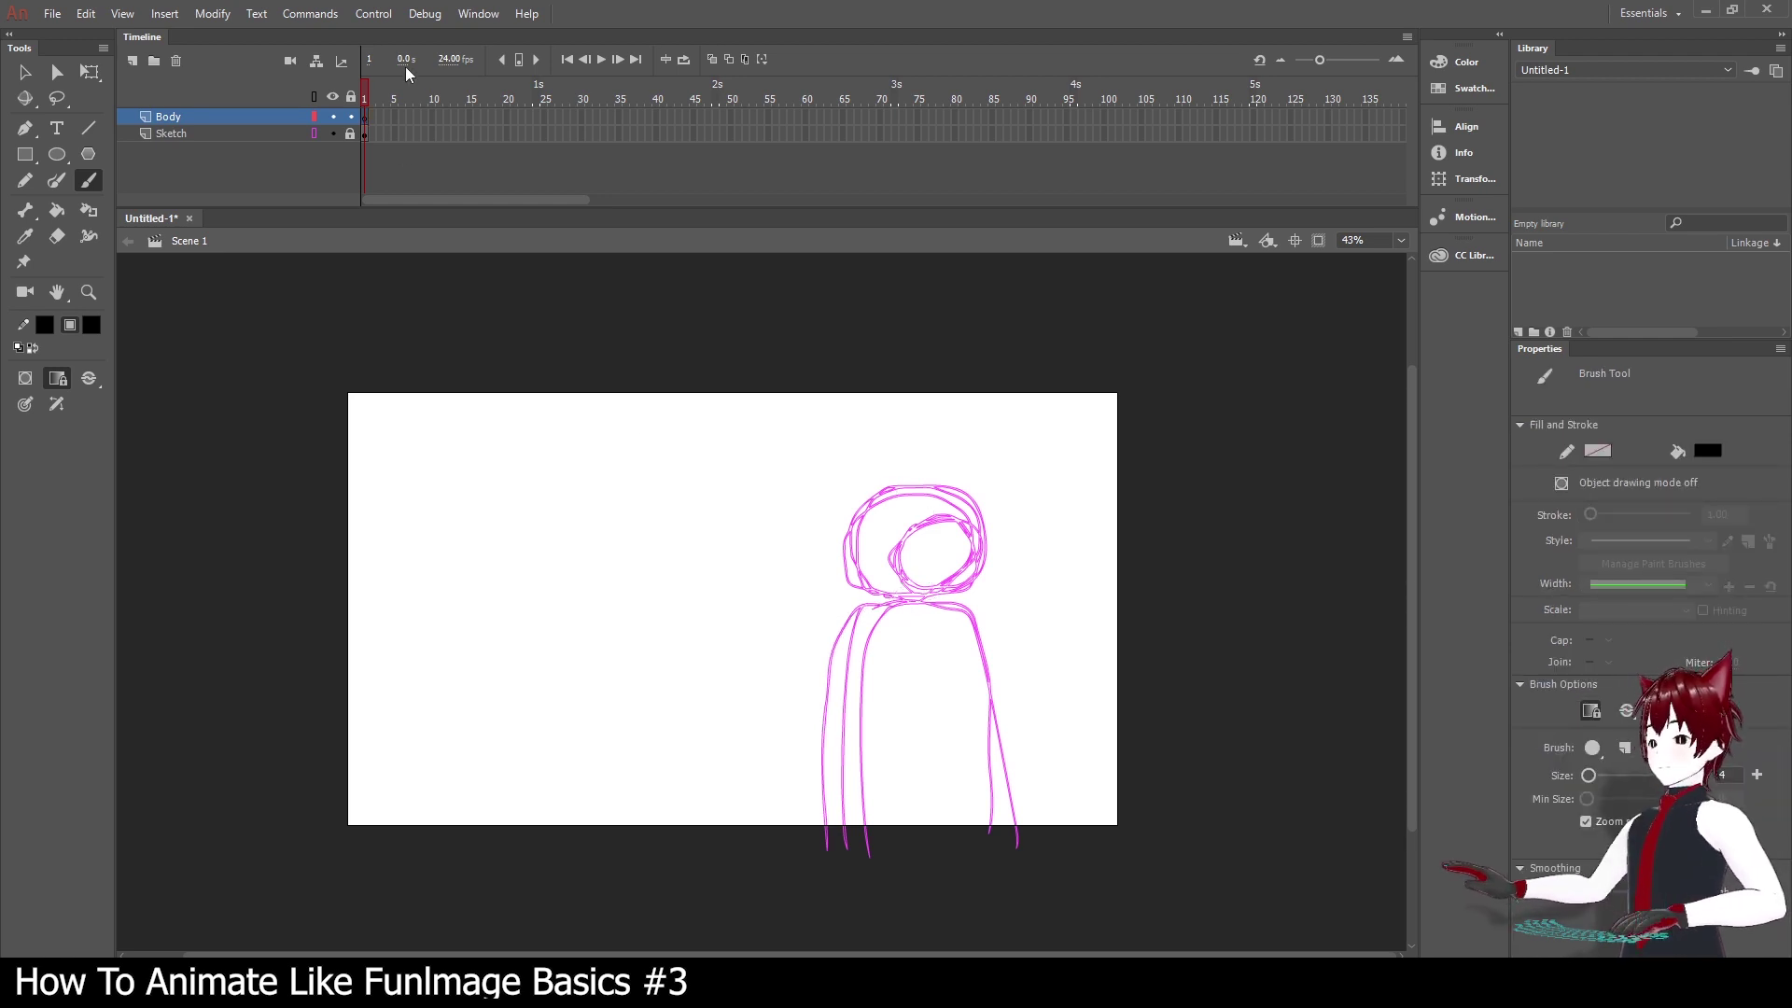
click(364, 115)
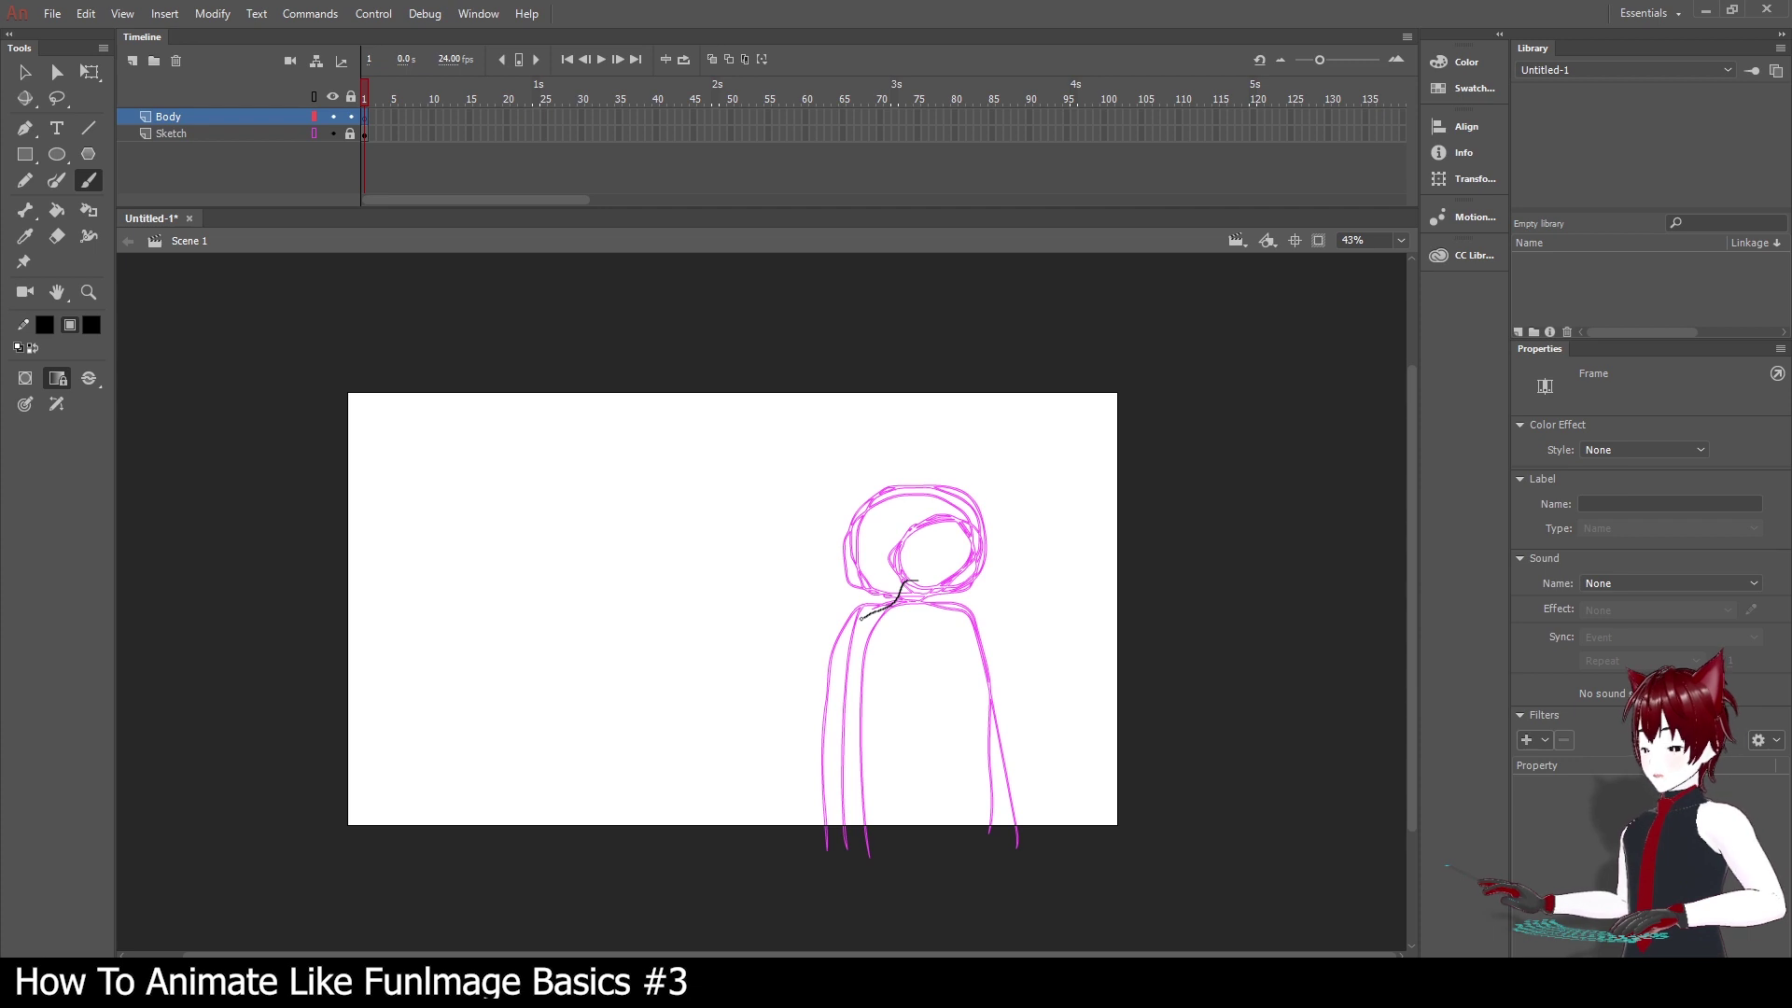
drag(860, 618, 835, 830)
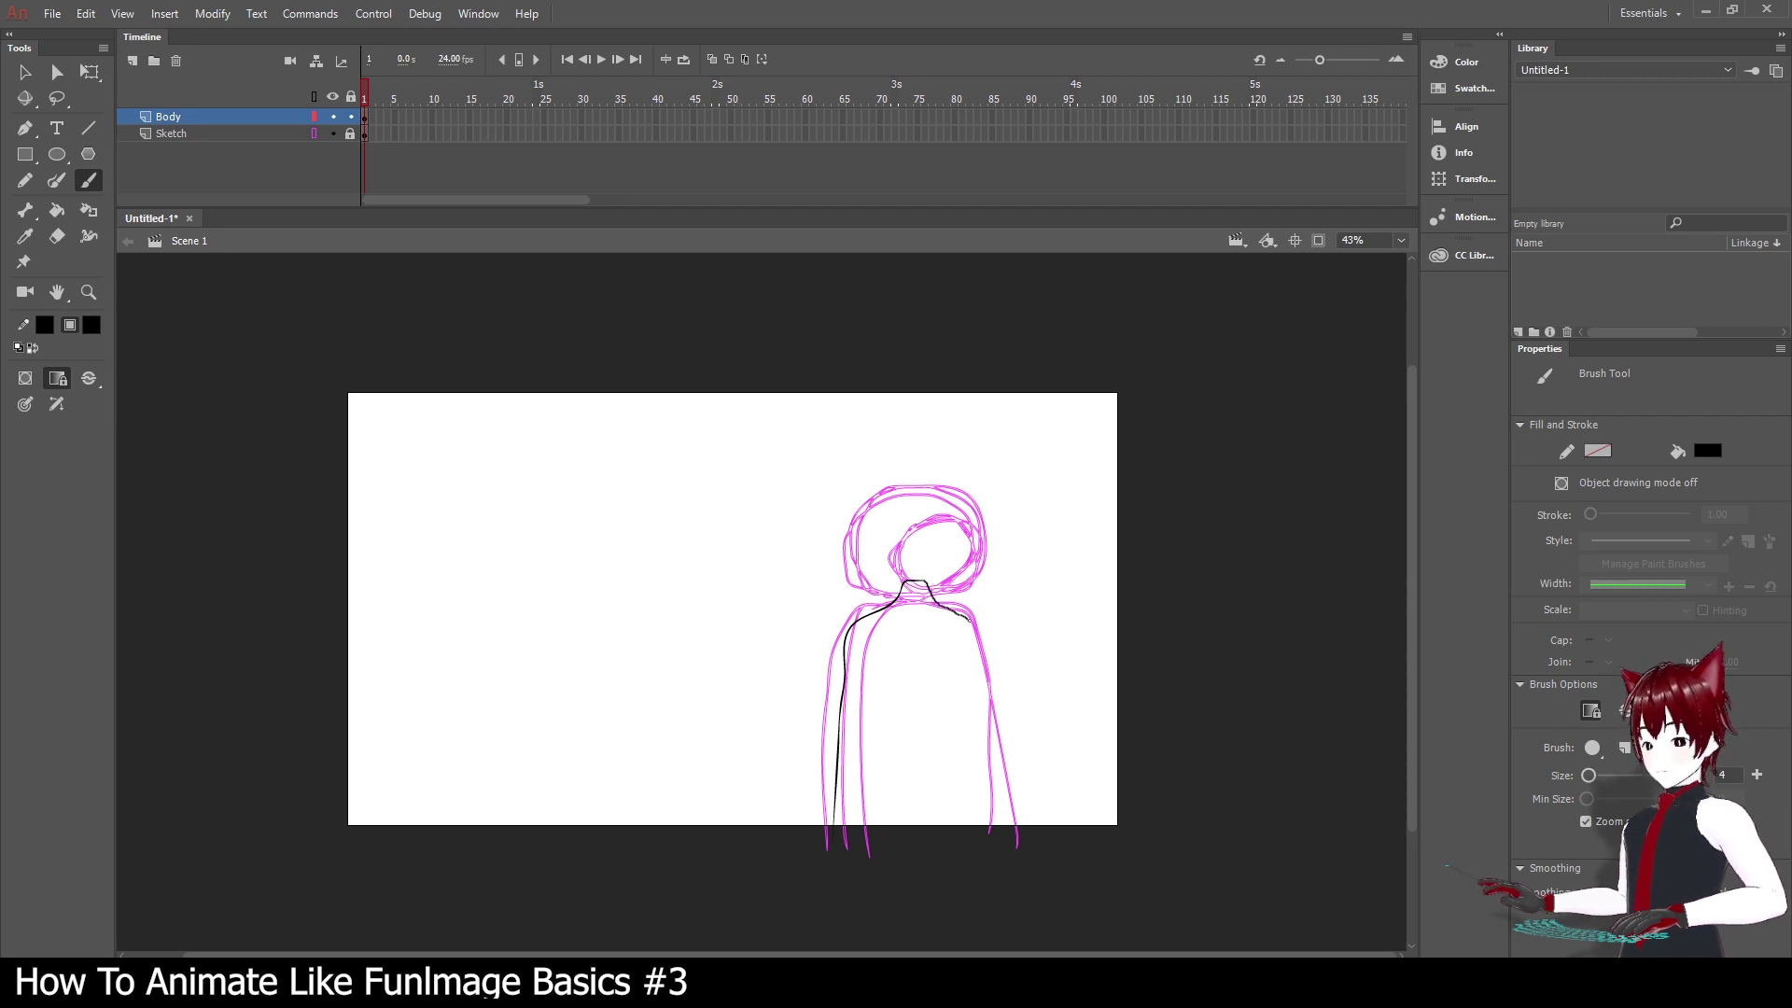
drag(971, 620, 1014, 826)
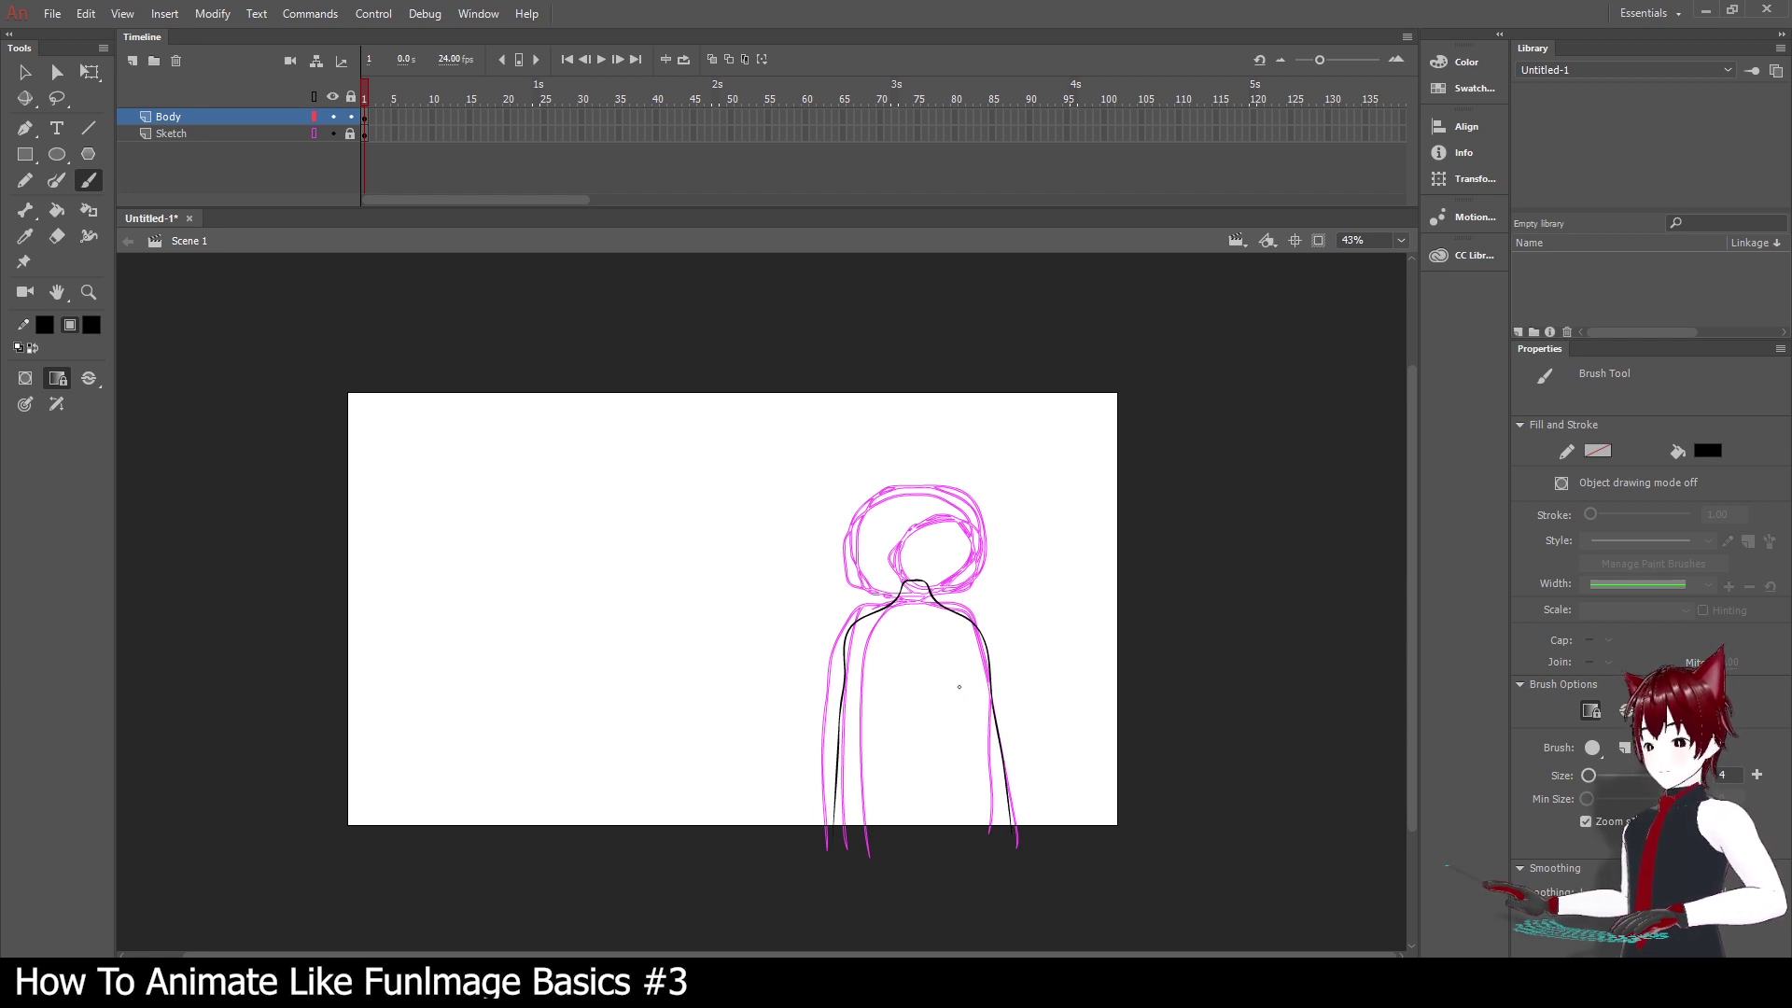
drag(956, 692, 982, 852)
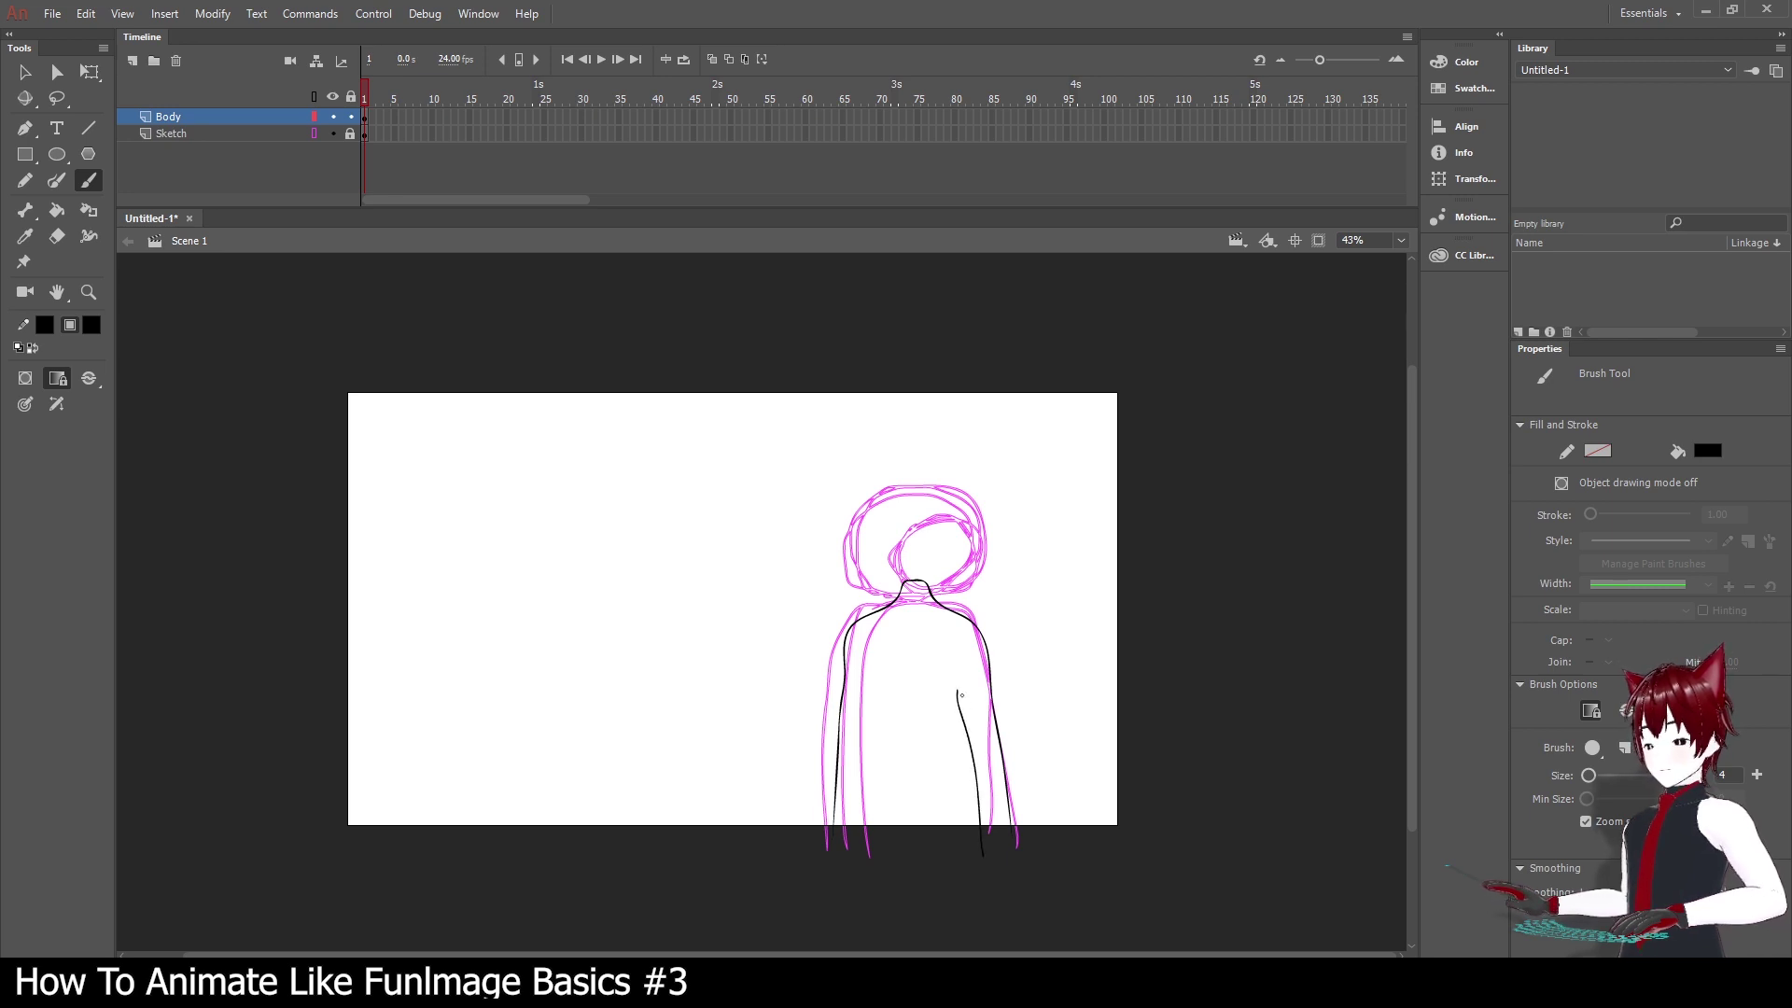
key(ctrl+z)
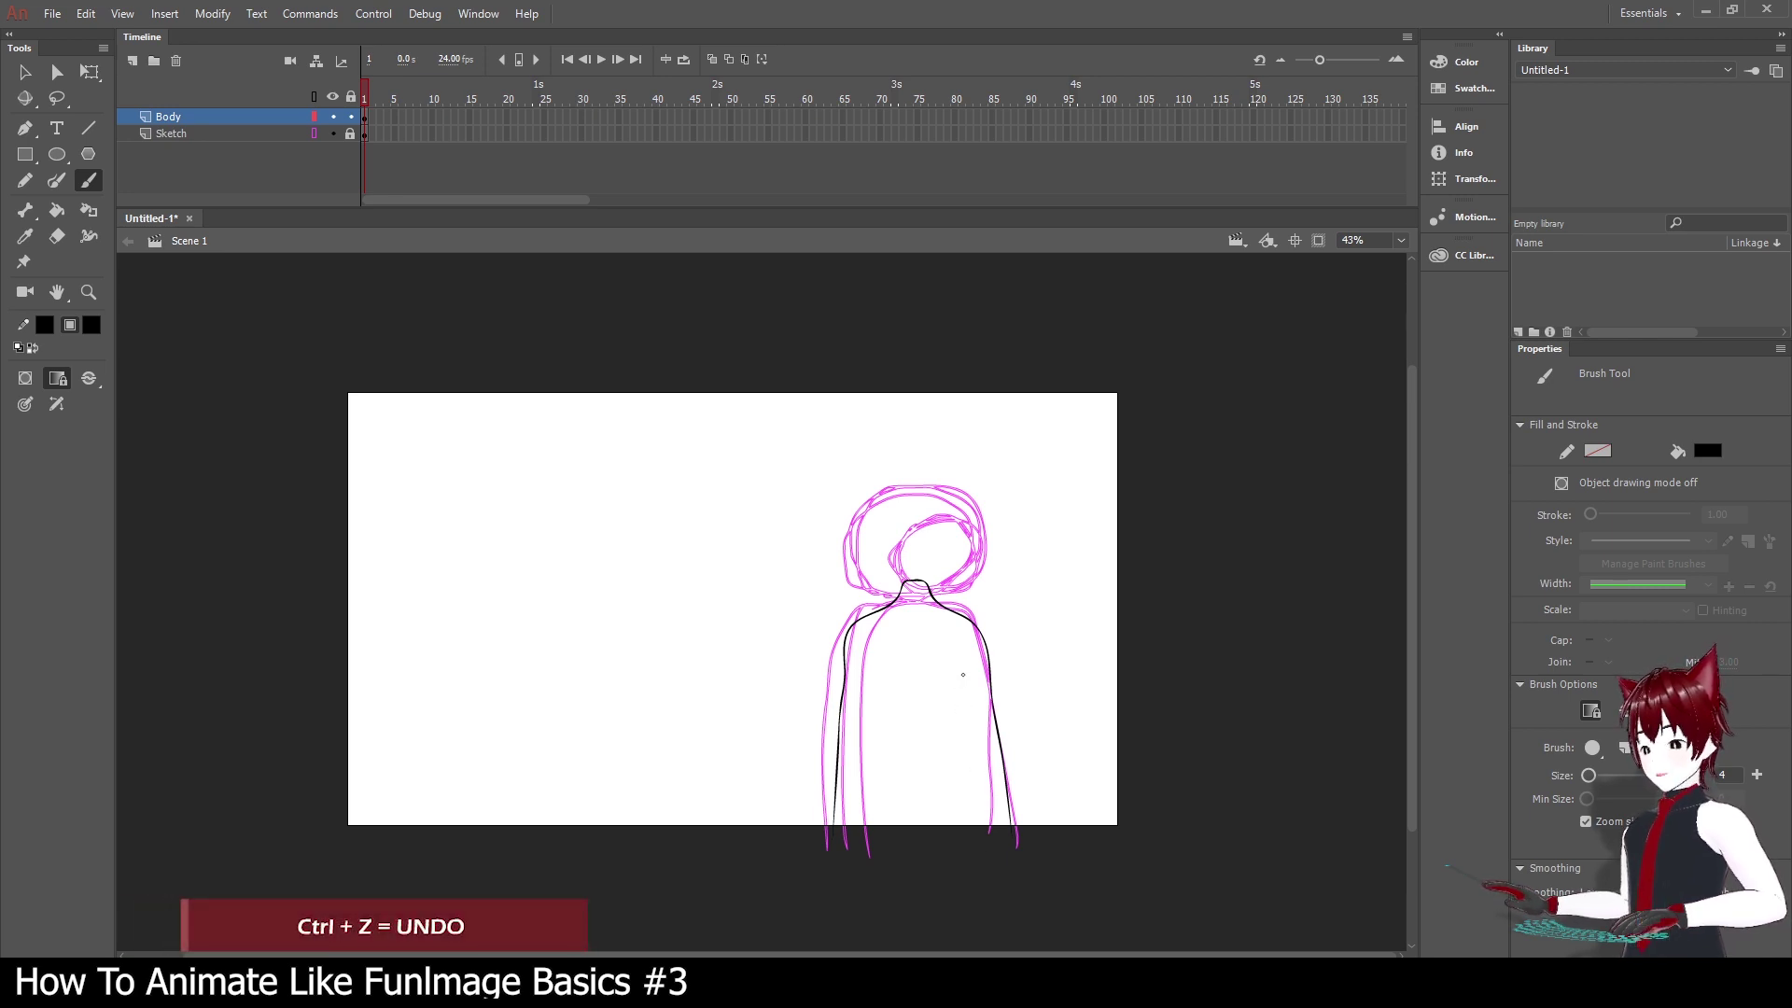
drag(963, 674, 960, 840)
key(ctrl+z)
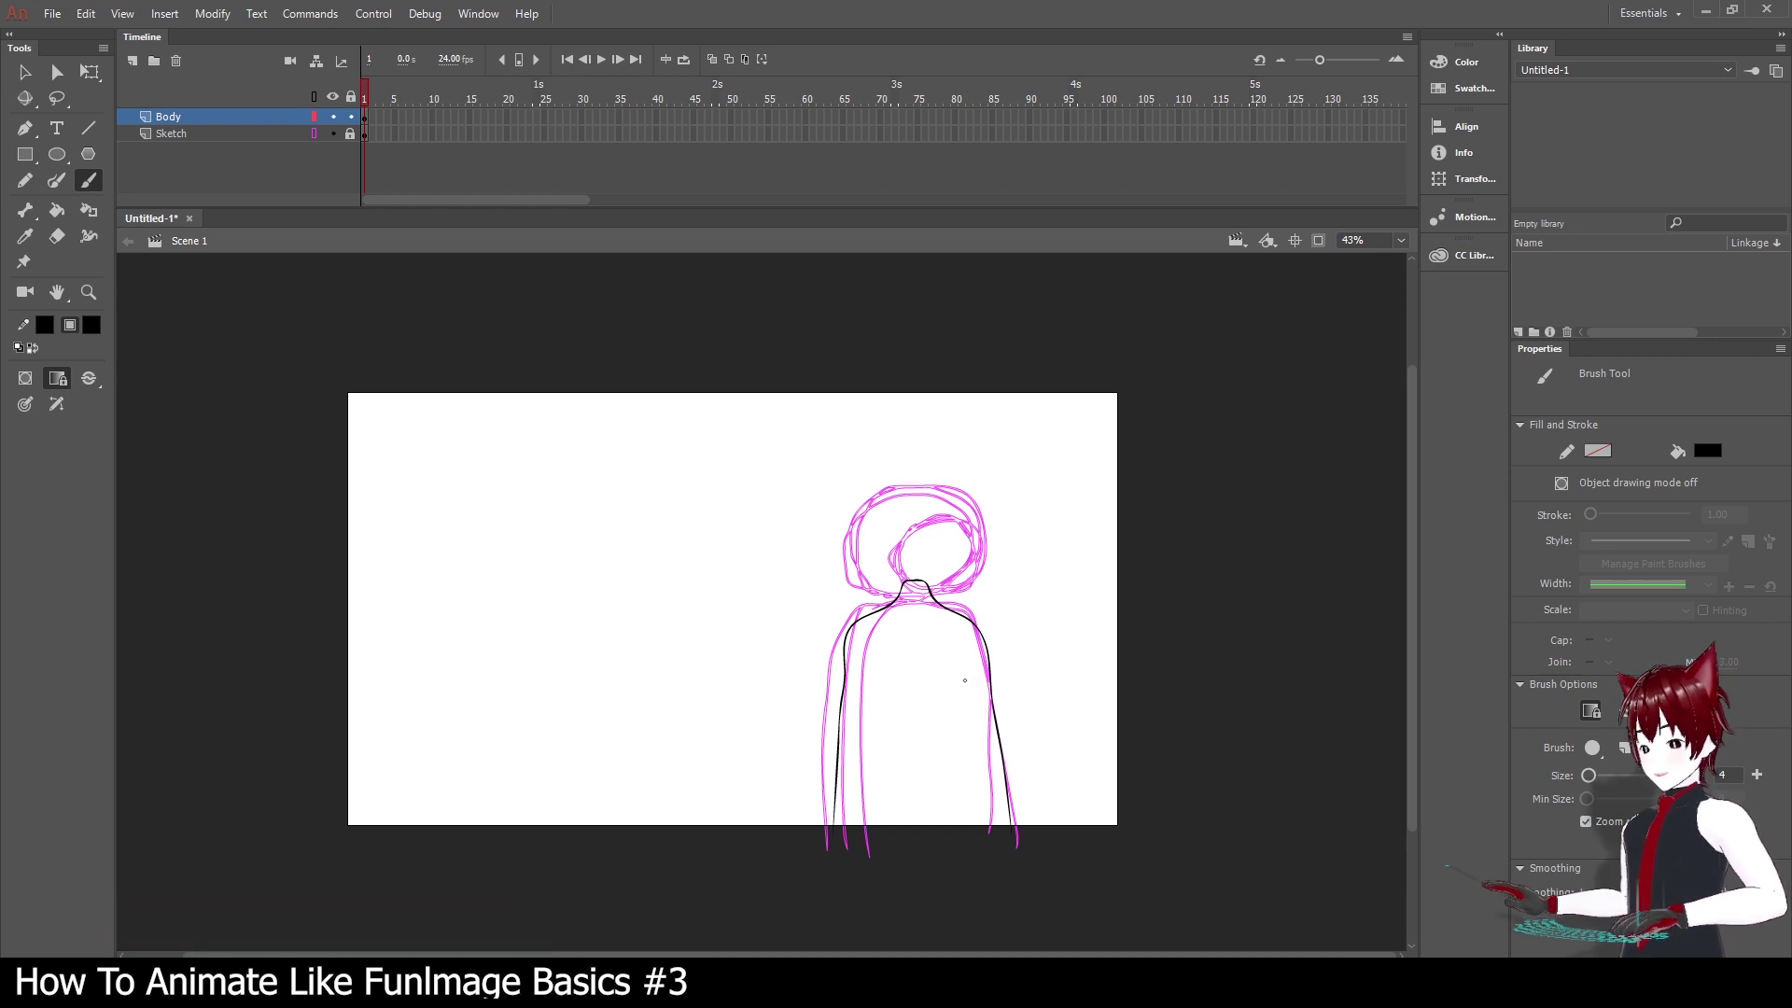
Draw the inner arm lines on both sides of the torso, each with a second line splitting off to separate arm and body.
drag(964, 702, 972, 843)
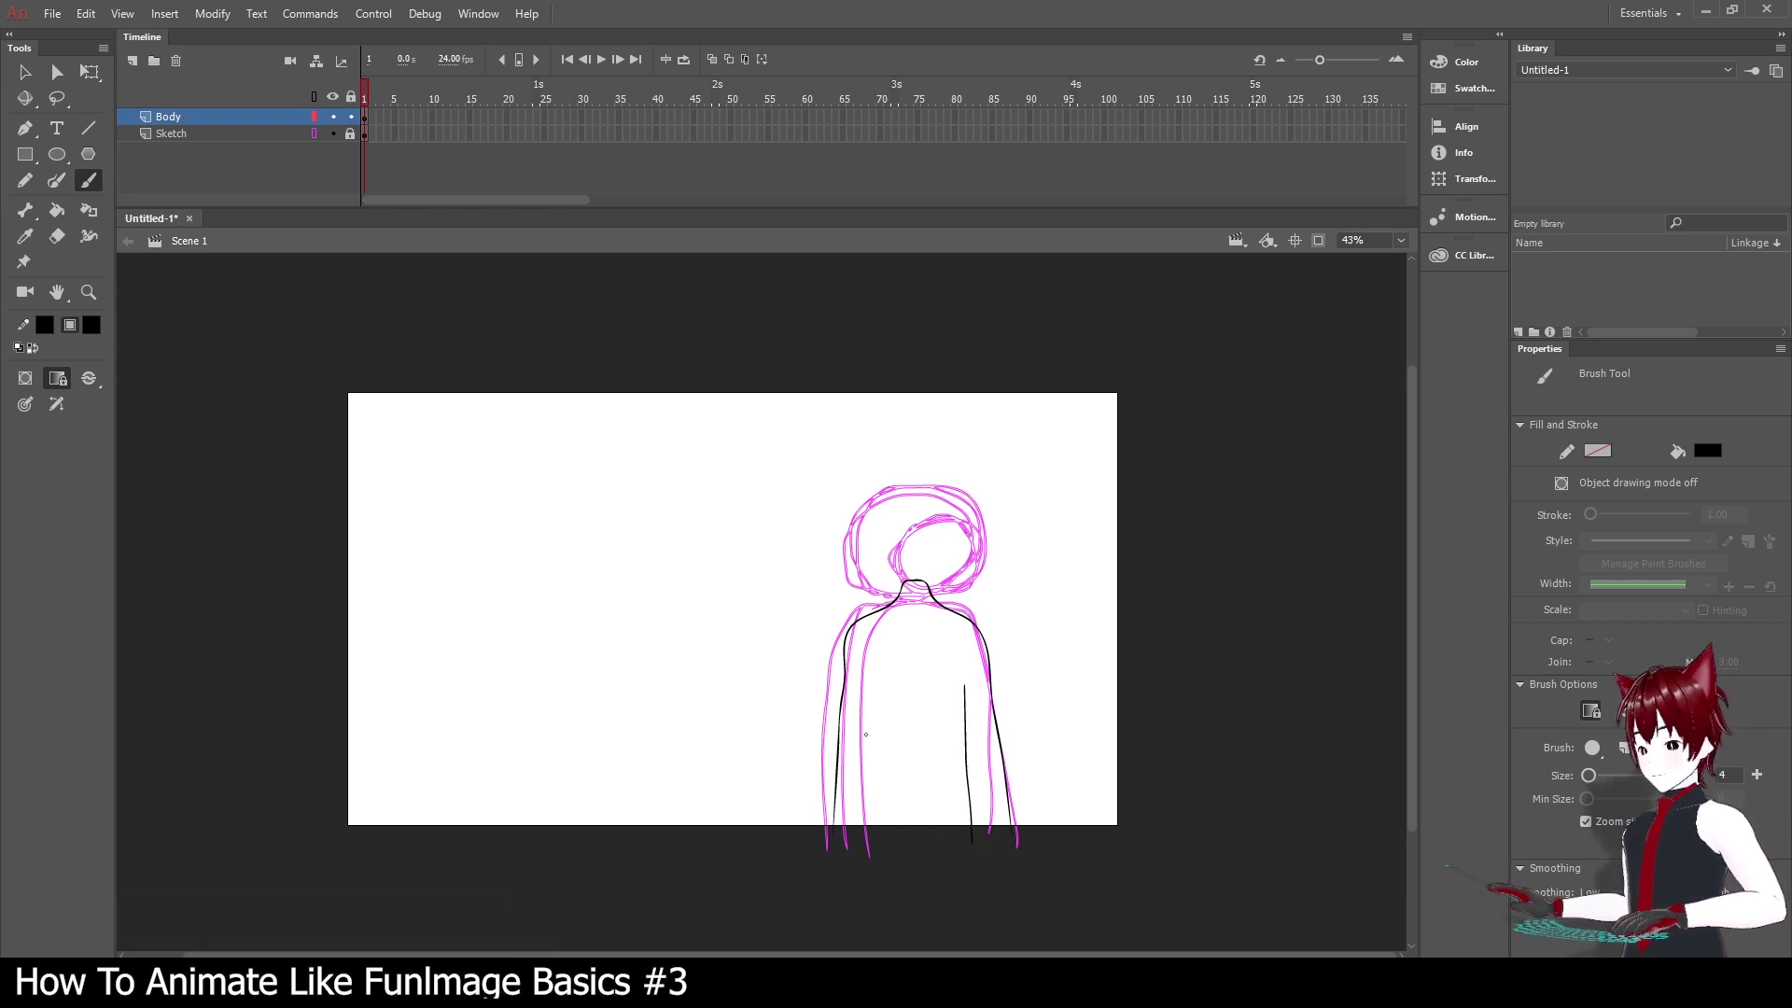
drag(863, 686, 868, 840)
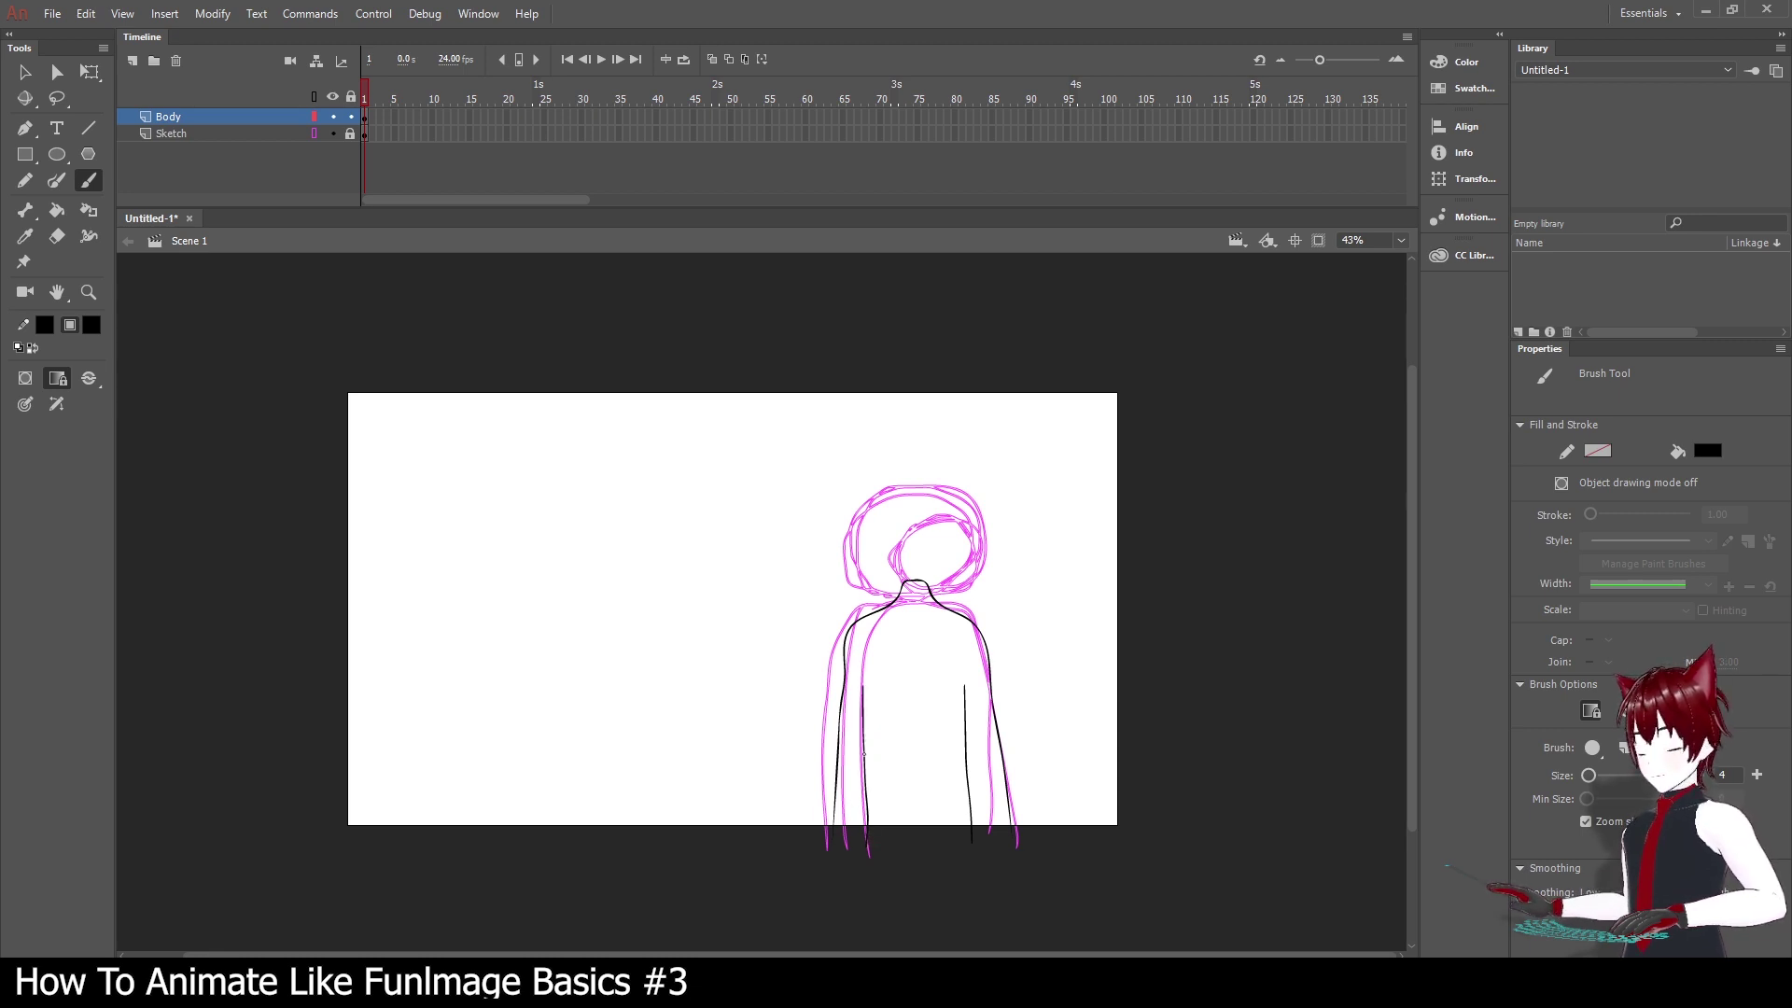
drag(864, 754, 858, 840)
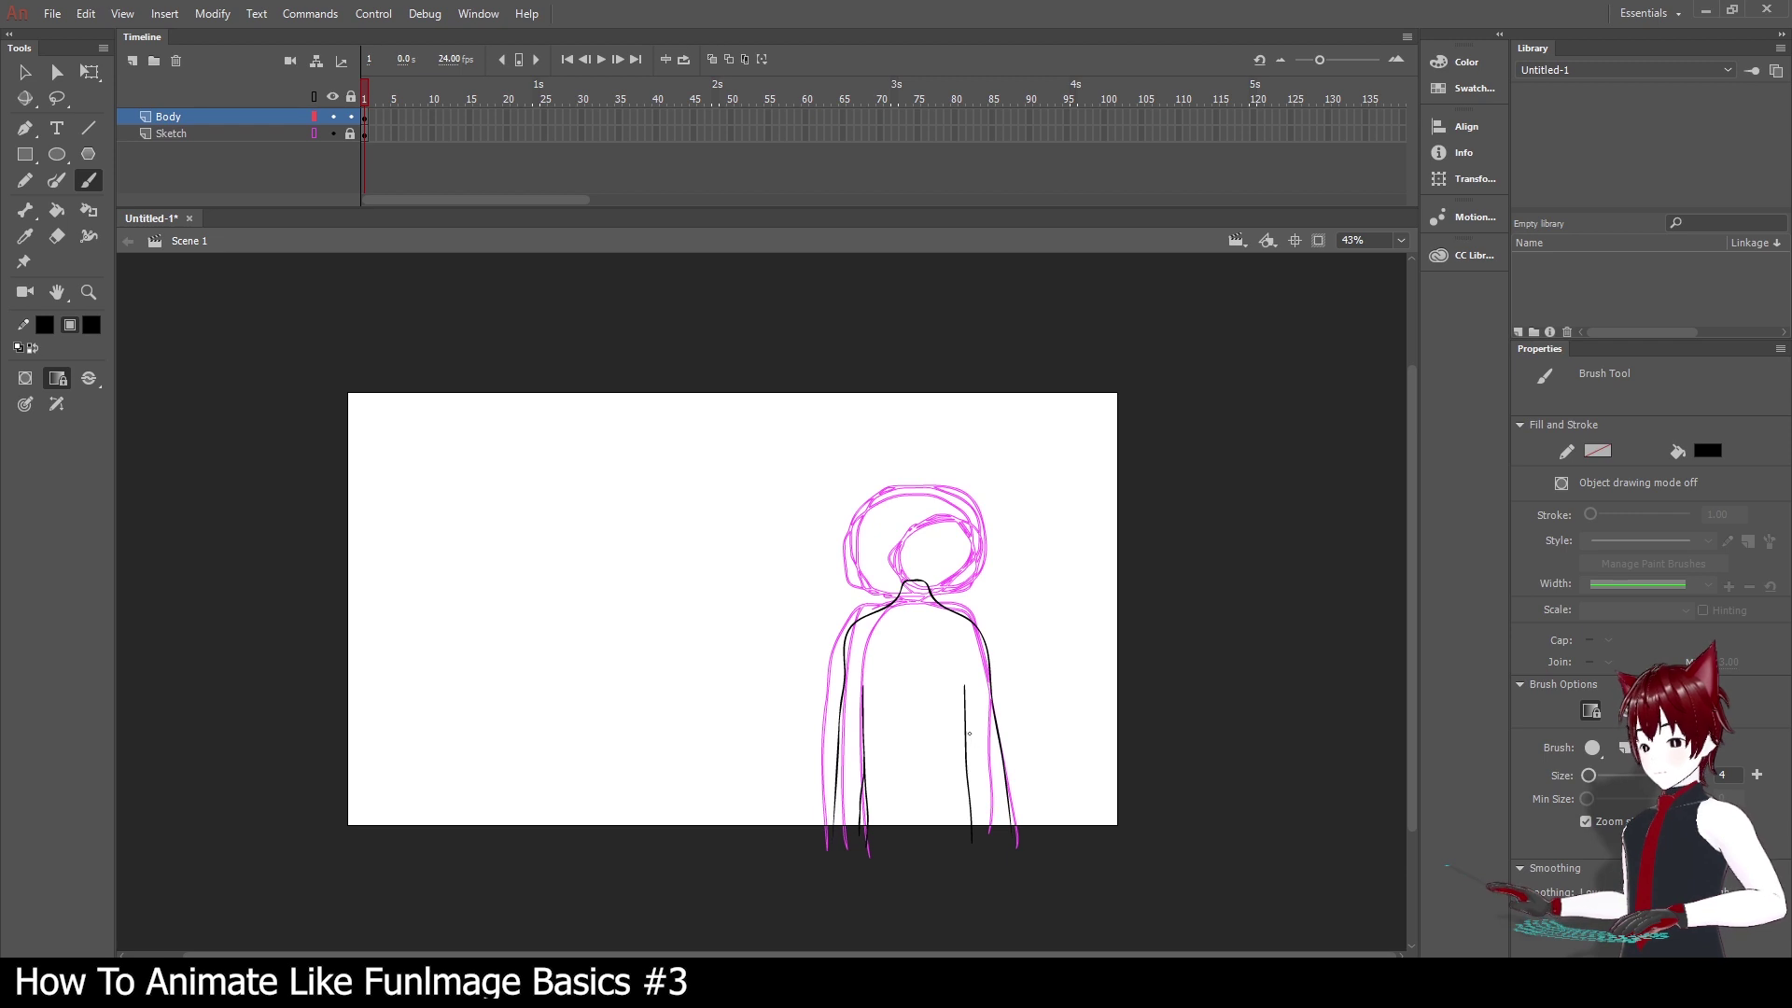
drag(965, 717, 984, 845)
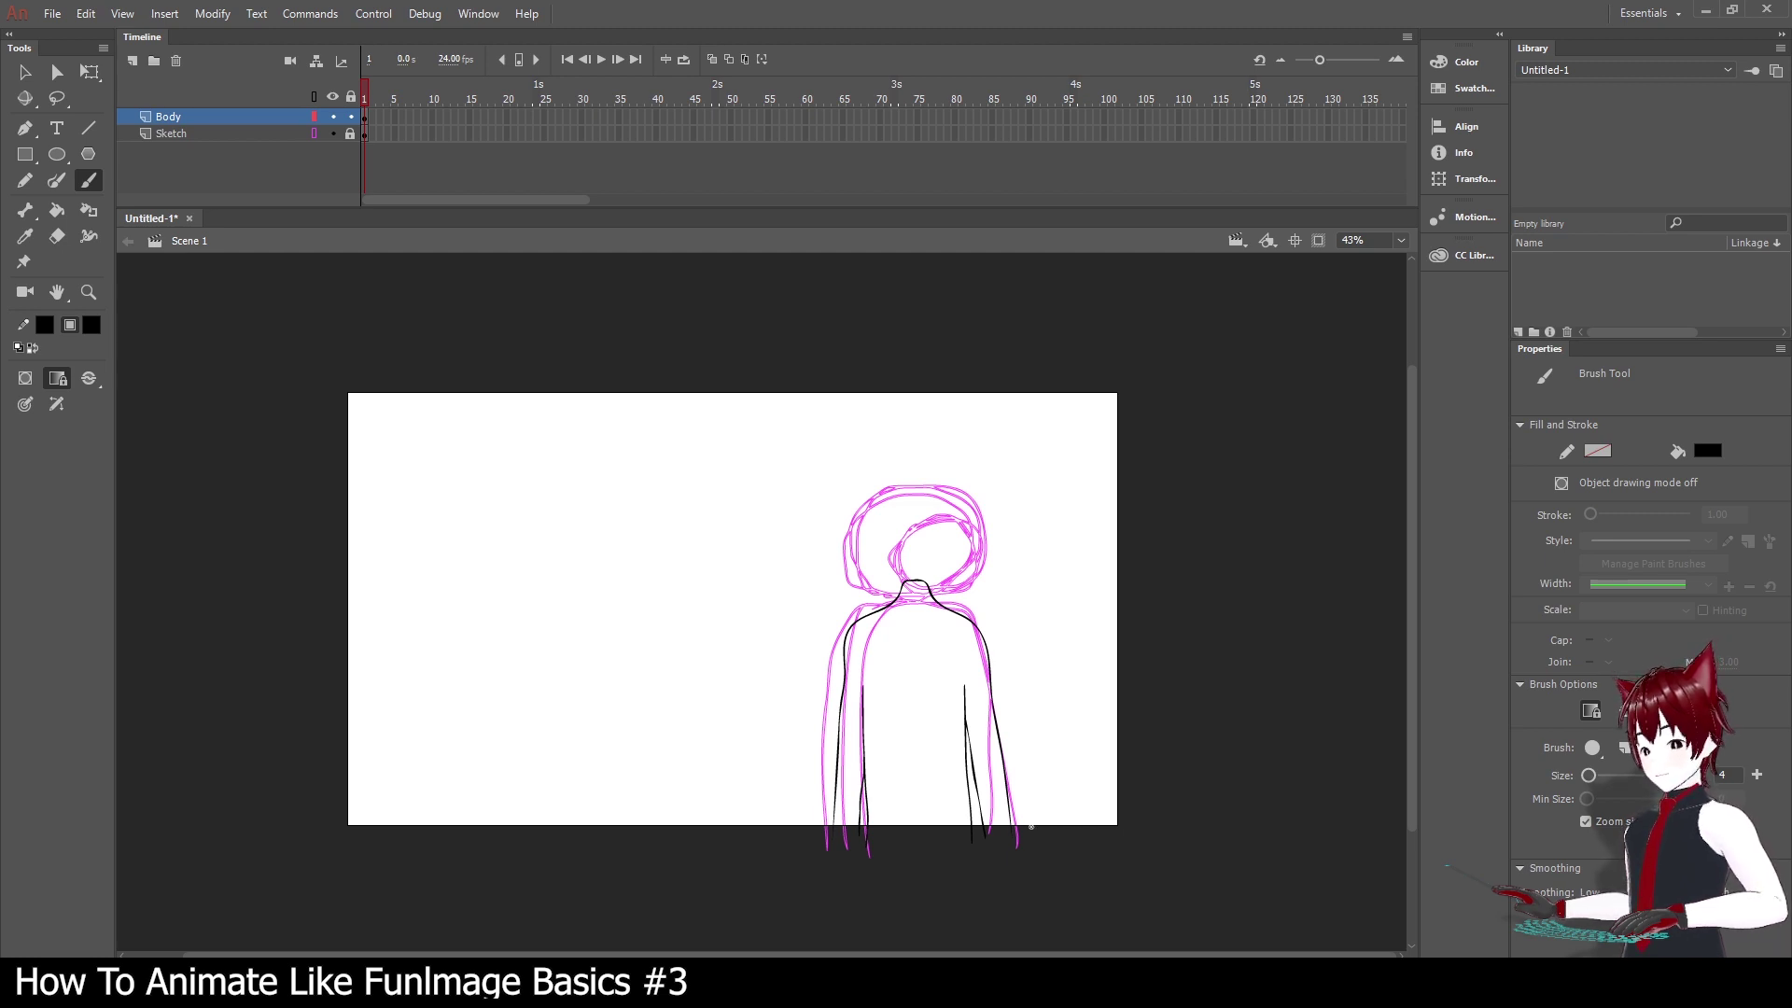
Extend the right arm's outer line below the stage and close the body outline with a horizontal line along the stage's lower edge.
drag(1007, 793, 1023, 875)
key(ctrl+z)
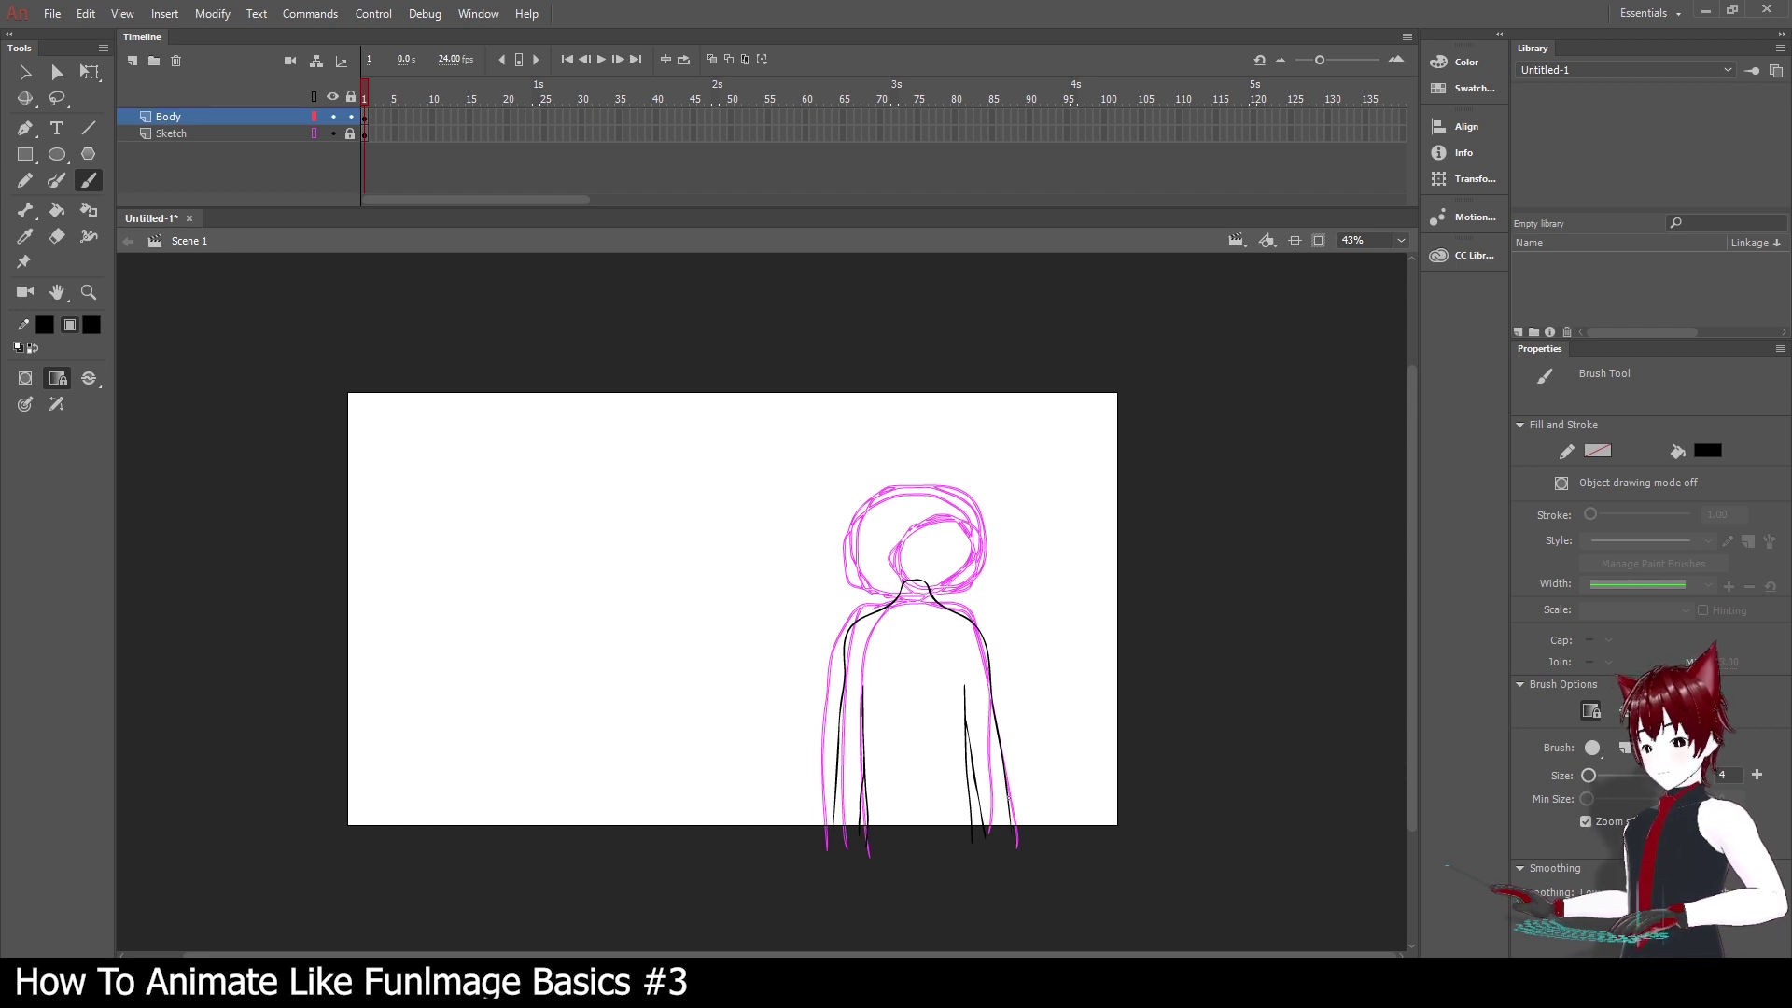
drag(1013, 833, 1016, 859)
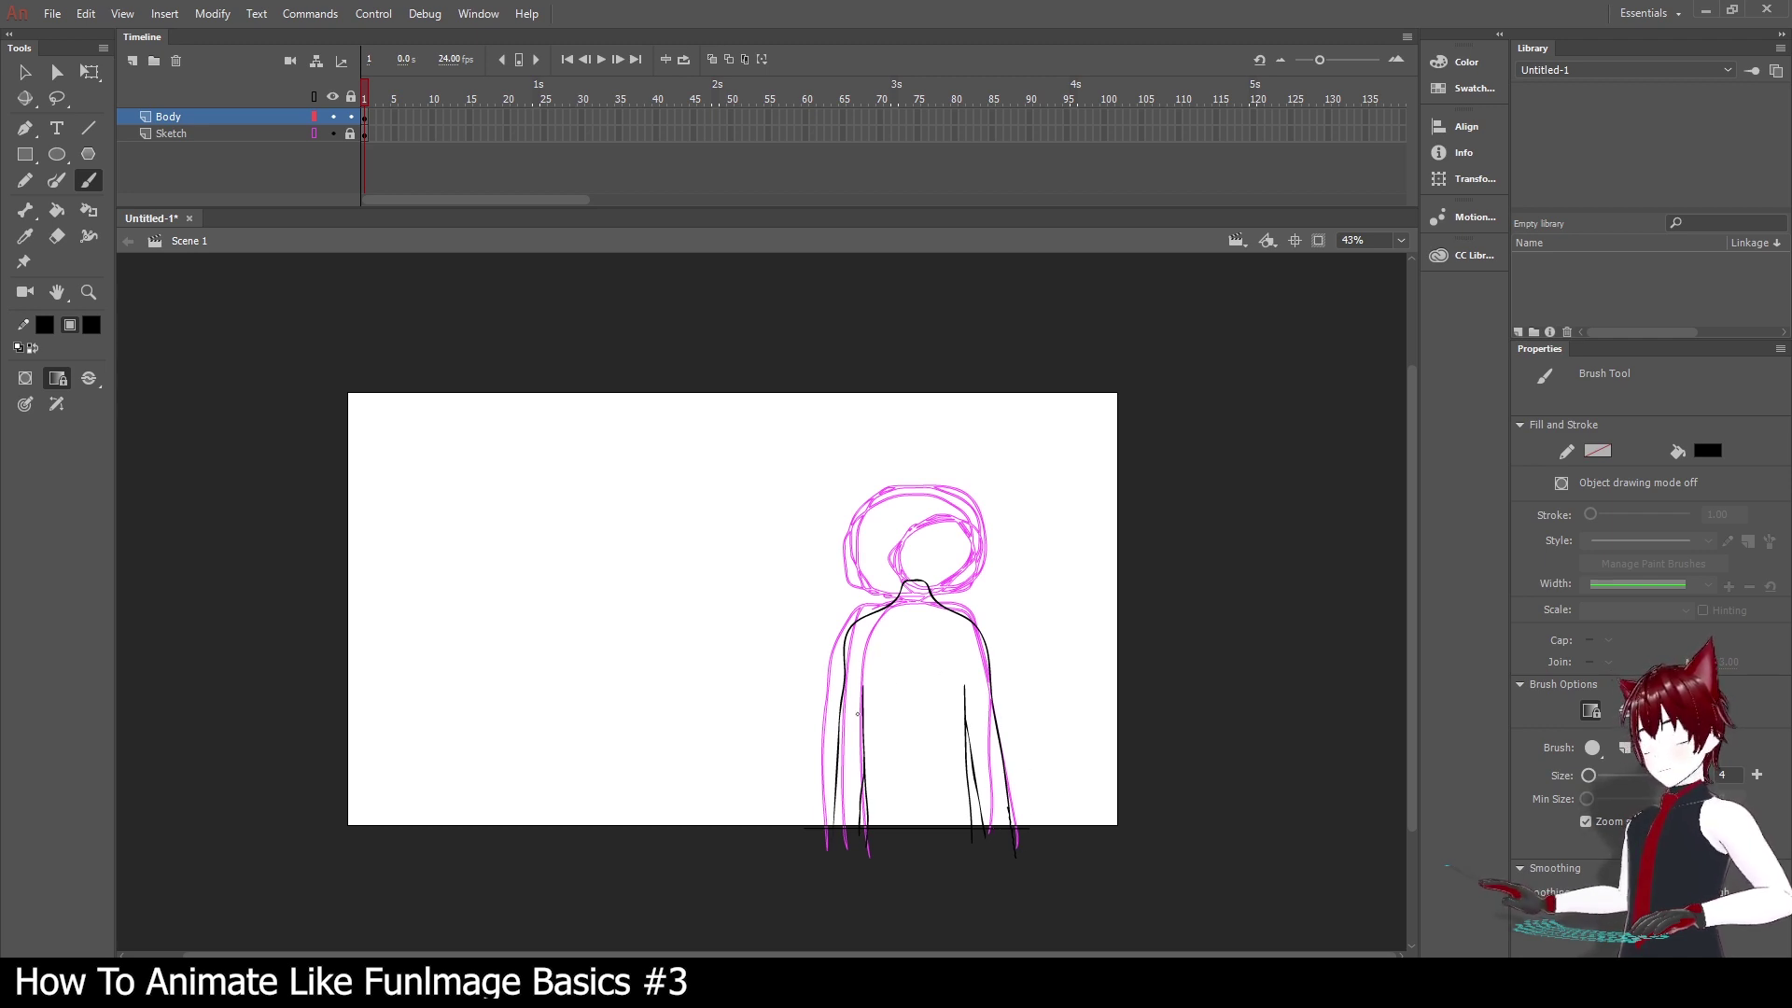
Fill the enclosed torso and arms with dark grey using the Paint Bucket tool.
click(57, 211)
click(72, 378)
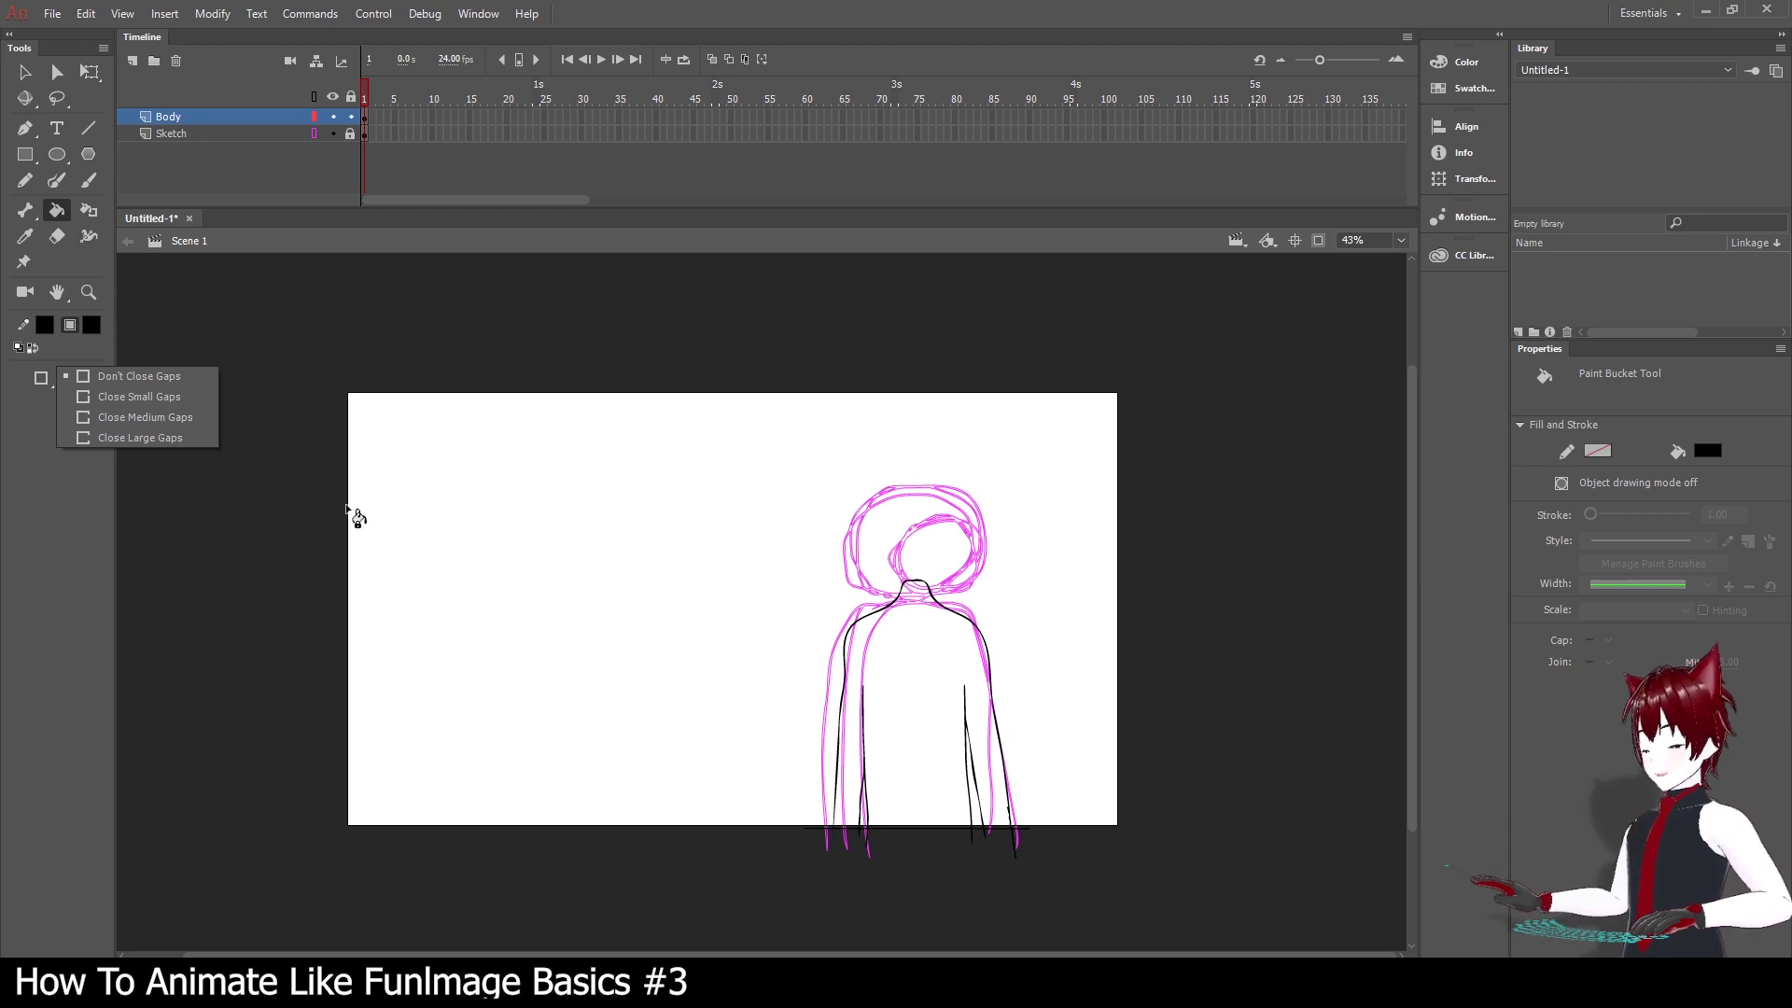
click(91, 325)
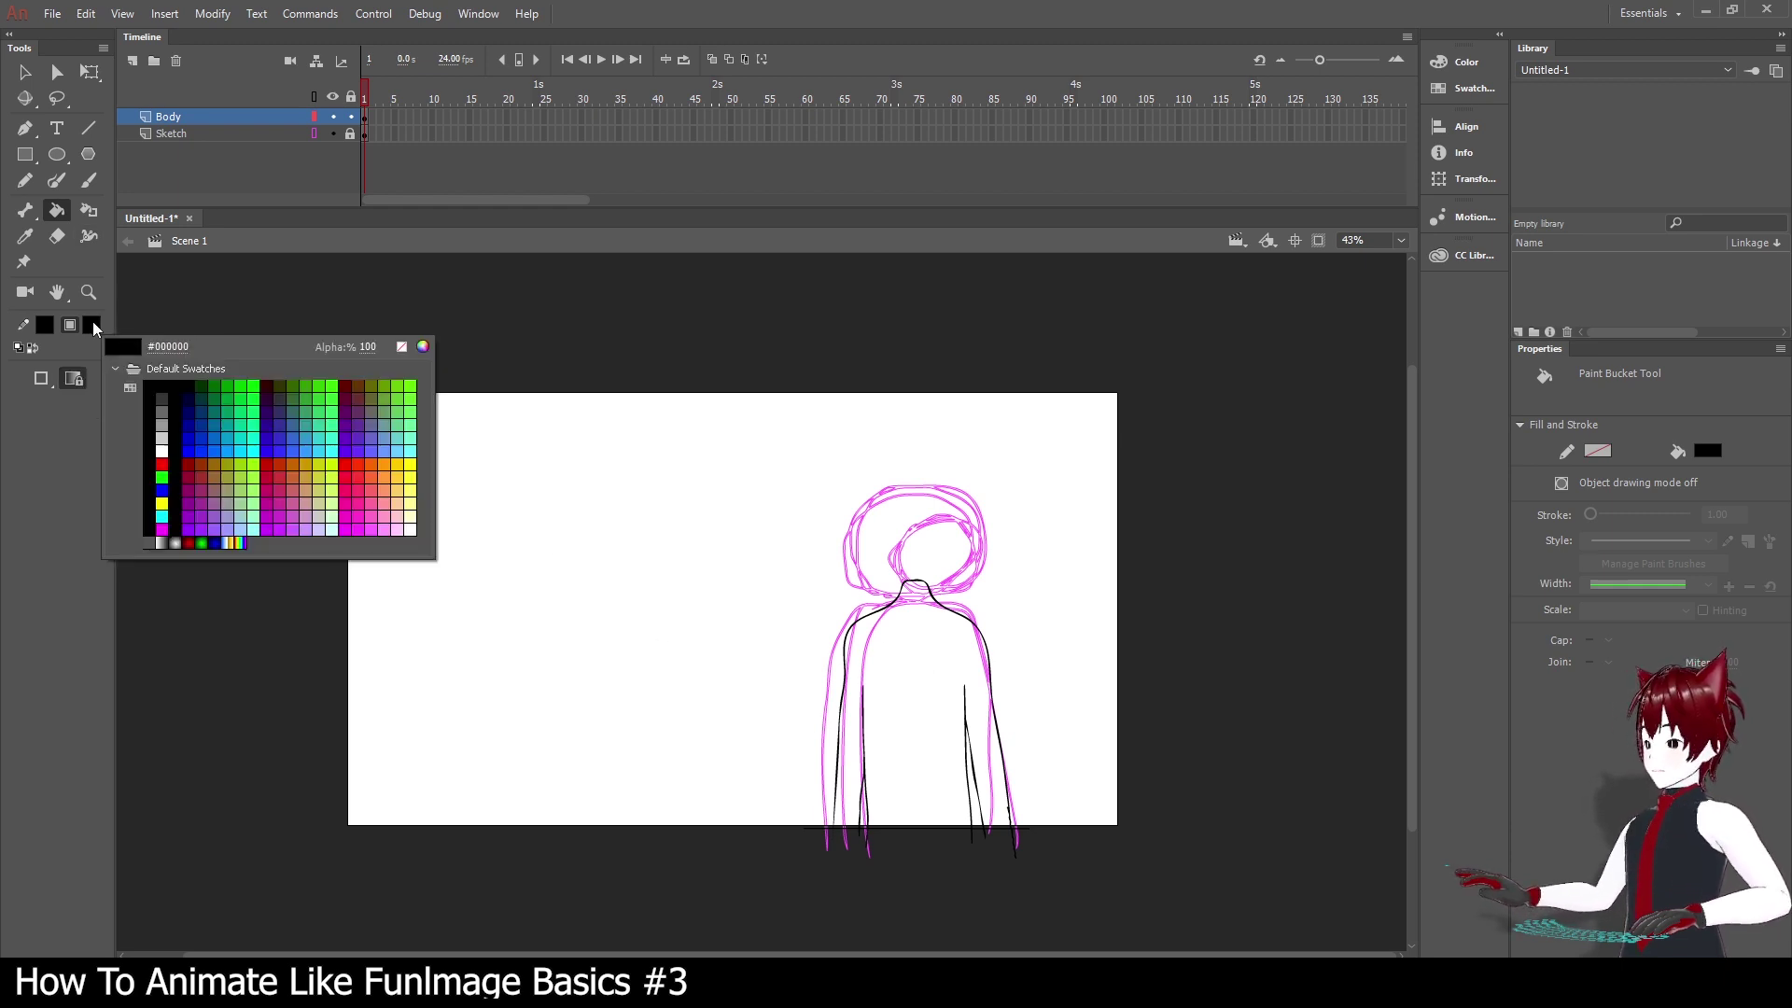
click(166, 409)
click(889, 699)
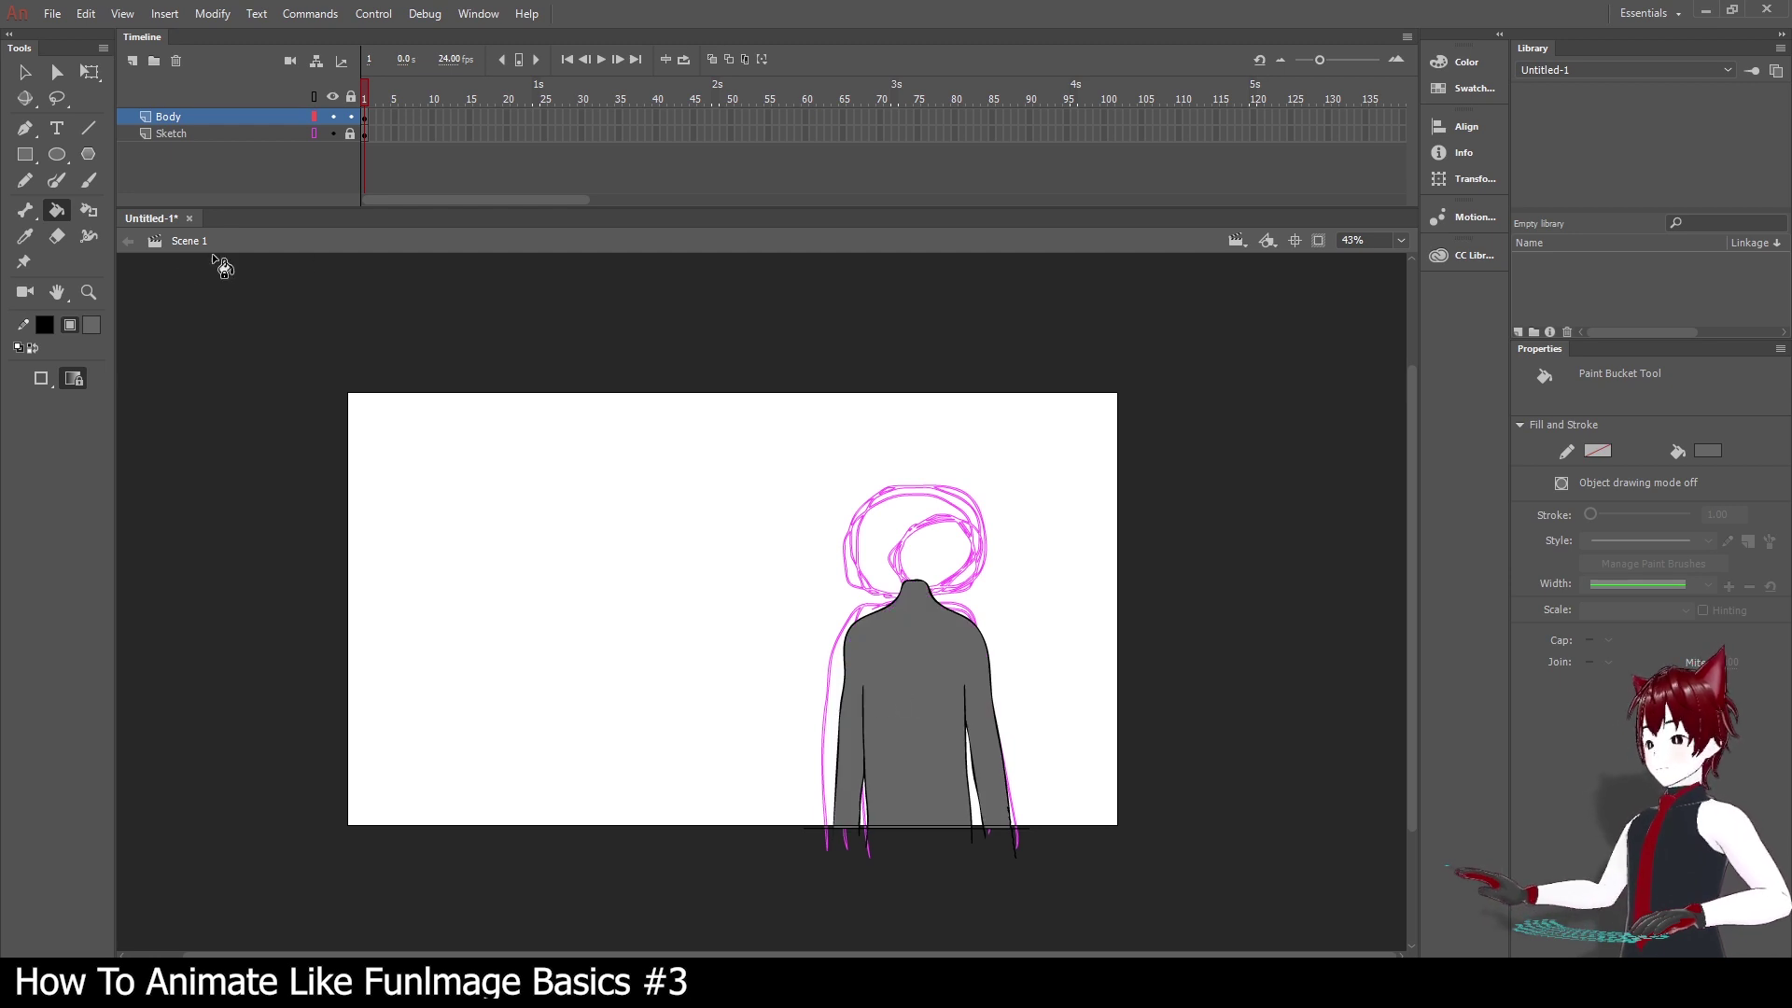
Draw thin Pencil tool shading boundaries down the left arm, the torso's right side and the right arm's inner edge.
click(89, 293)
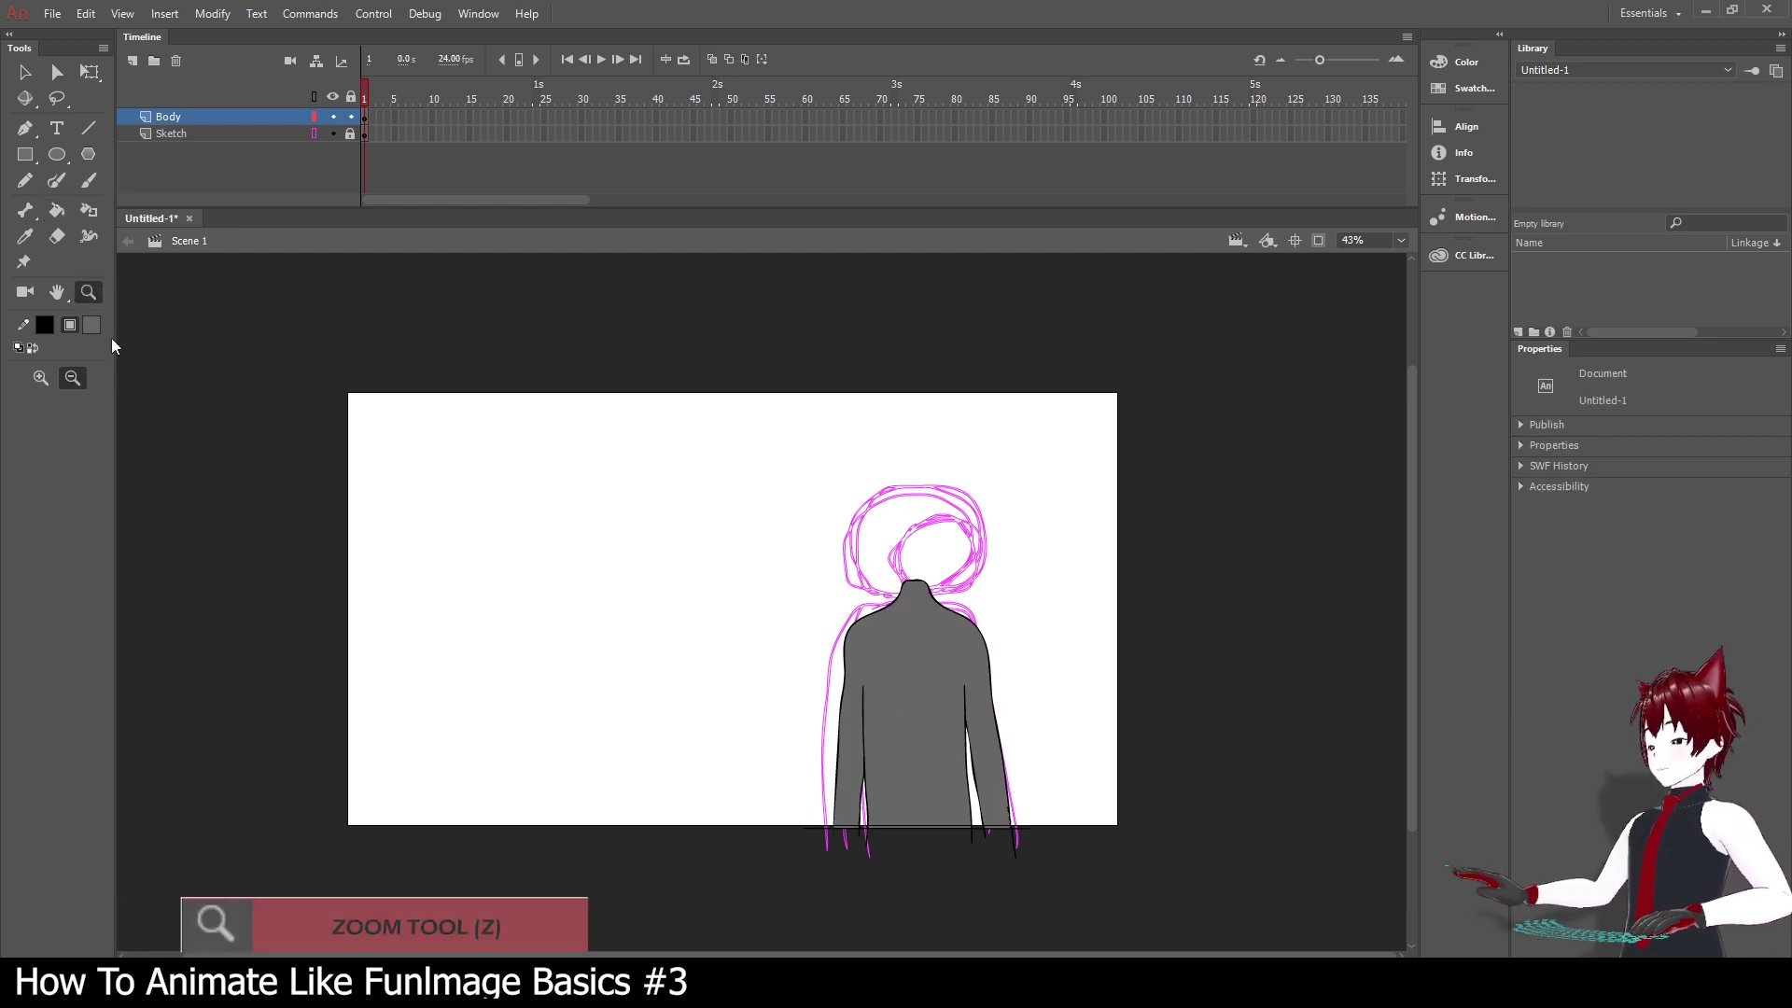
drag(701, 473, 1111, 888)
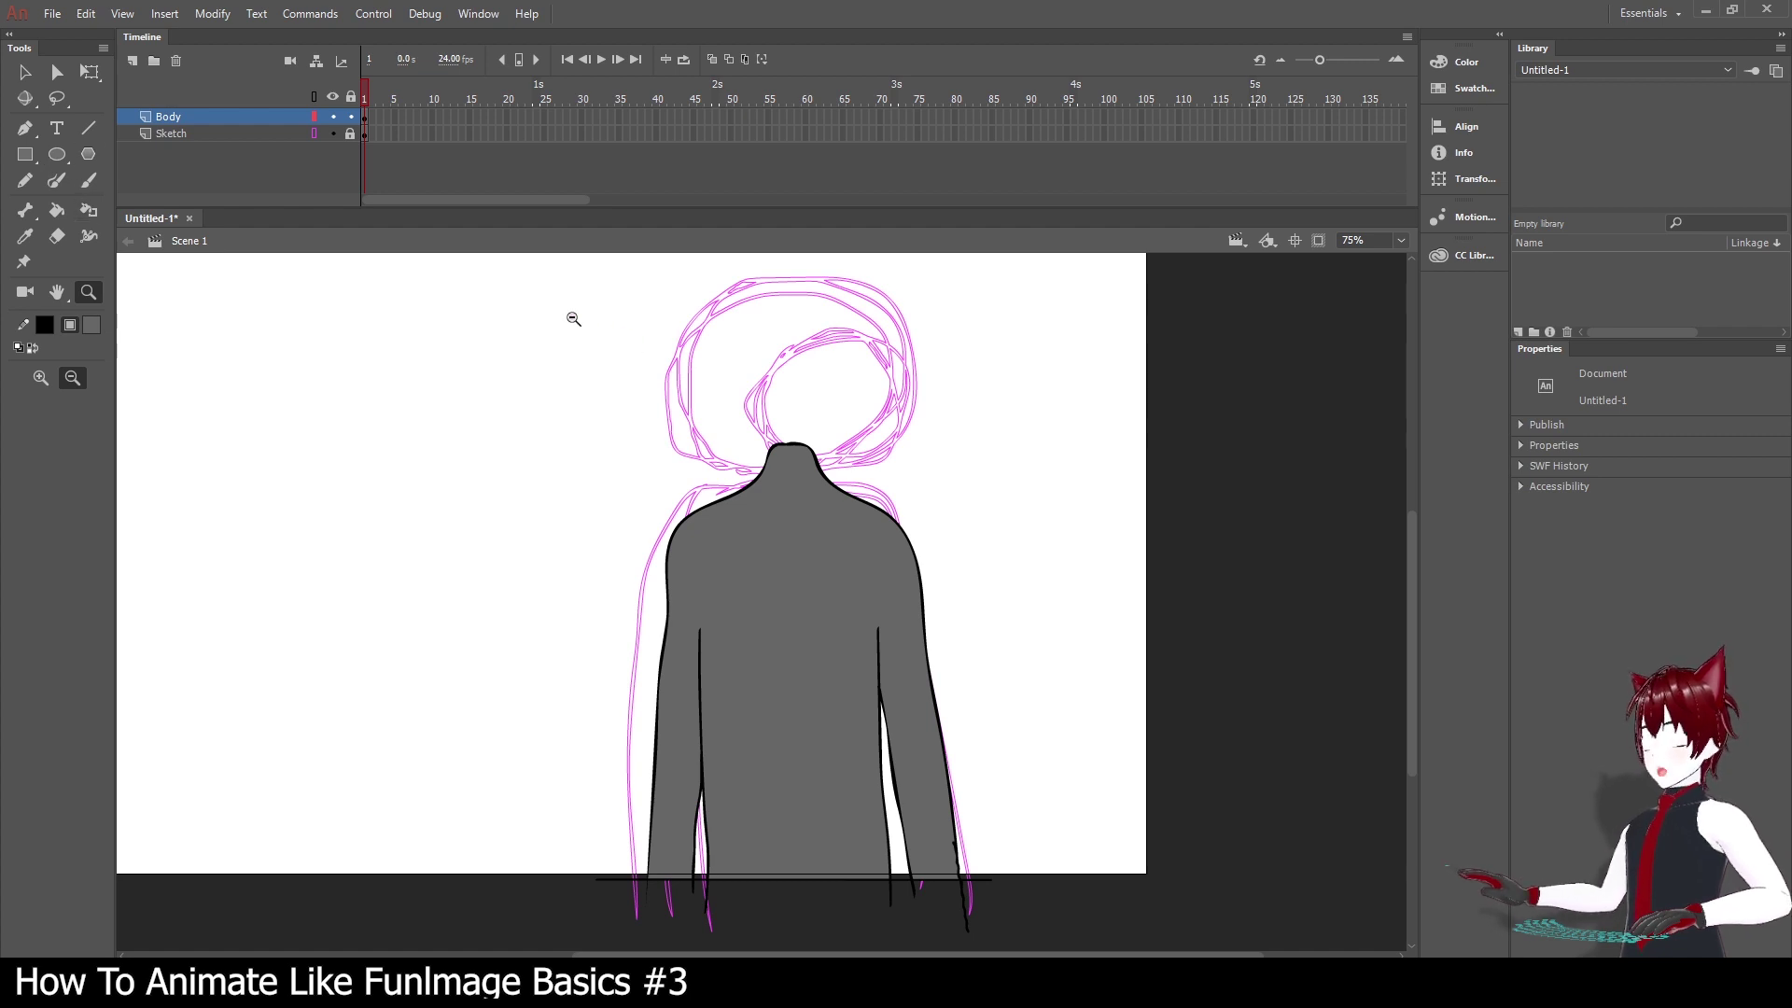
click(758, 542)
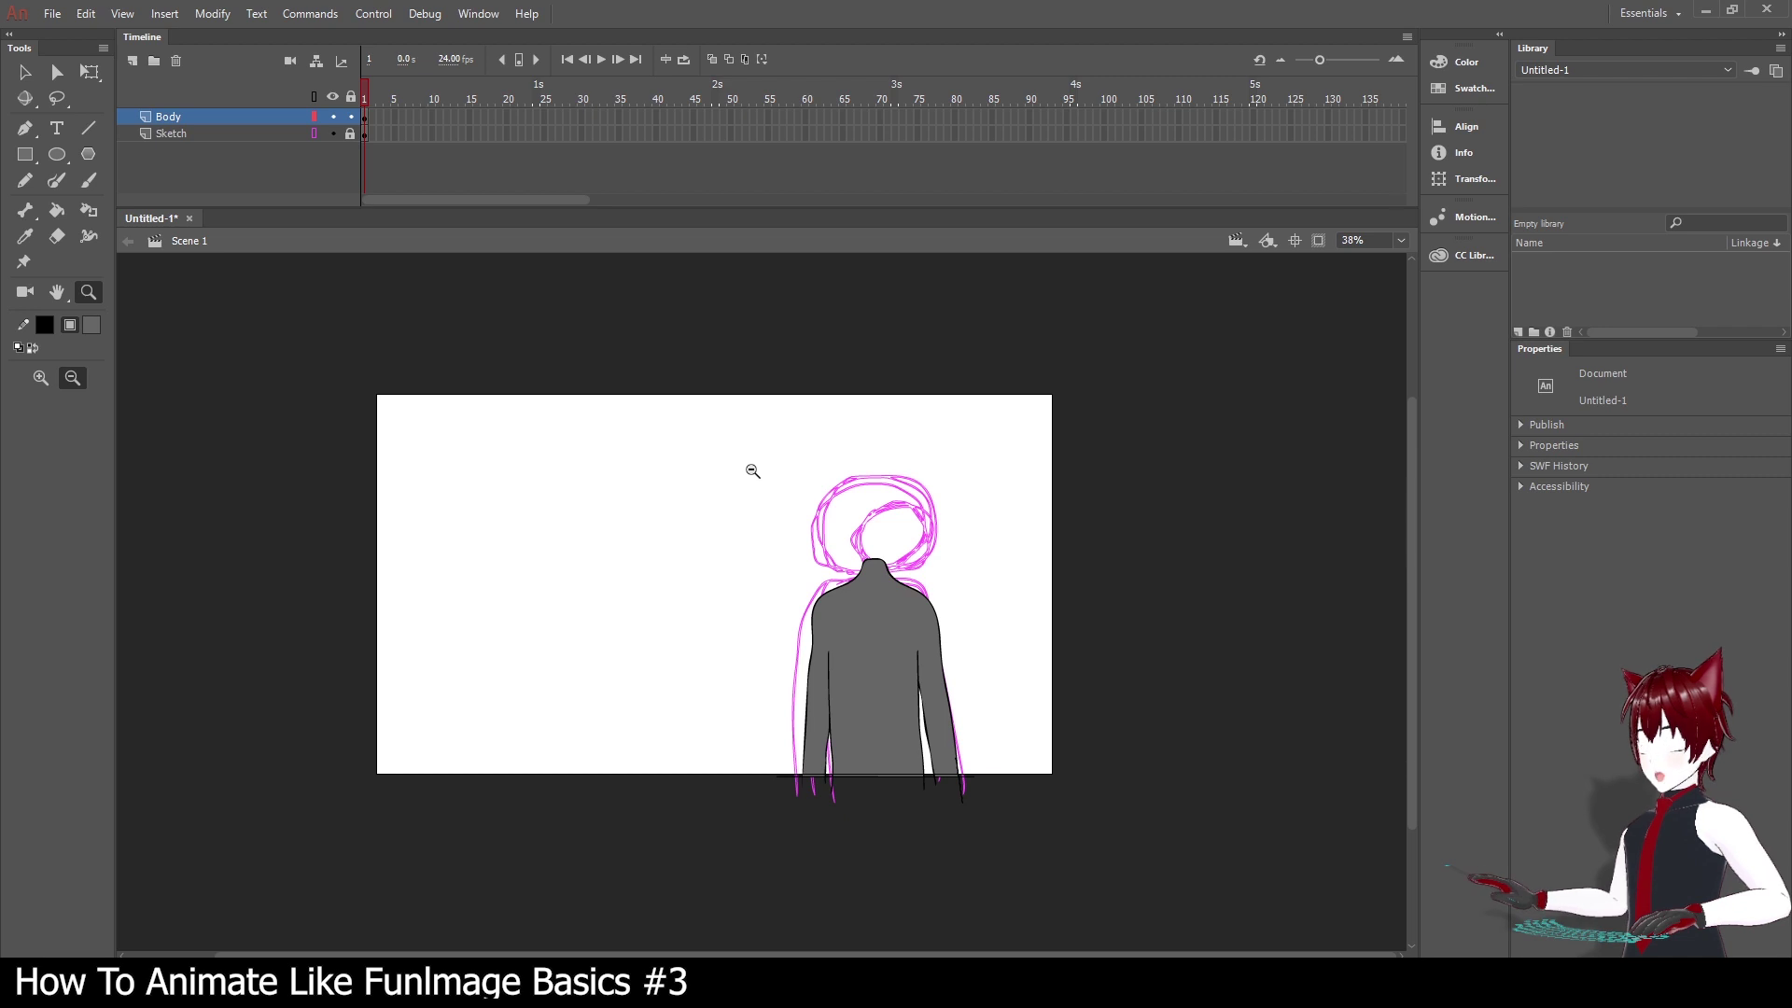
drag(757, 476, 1038, 830)
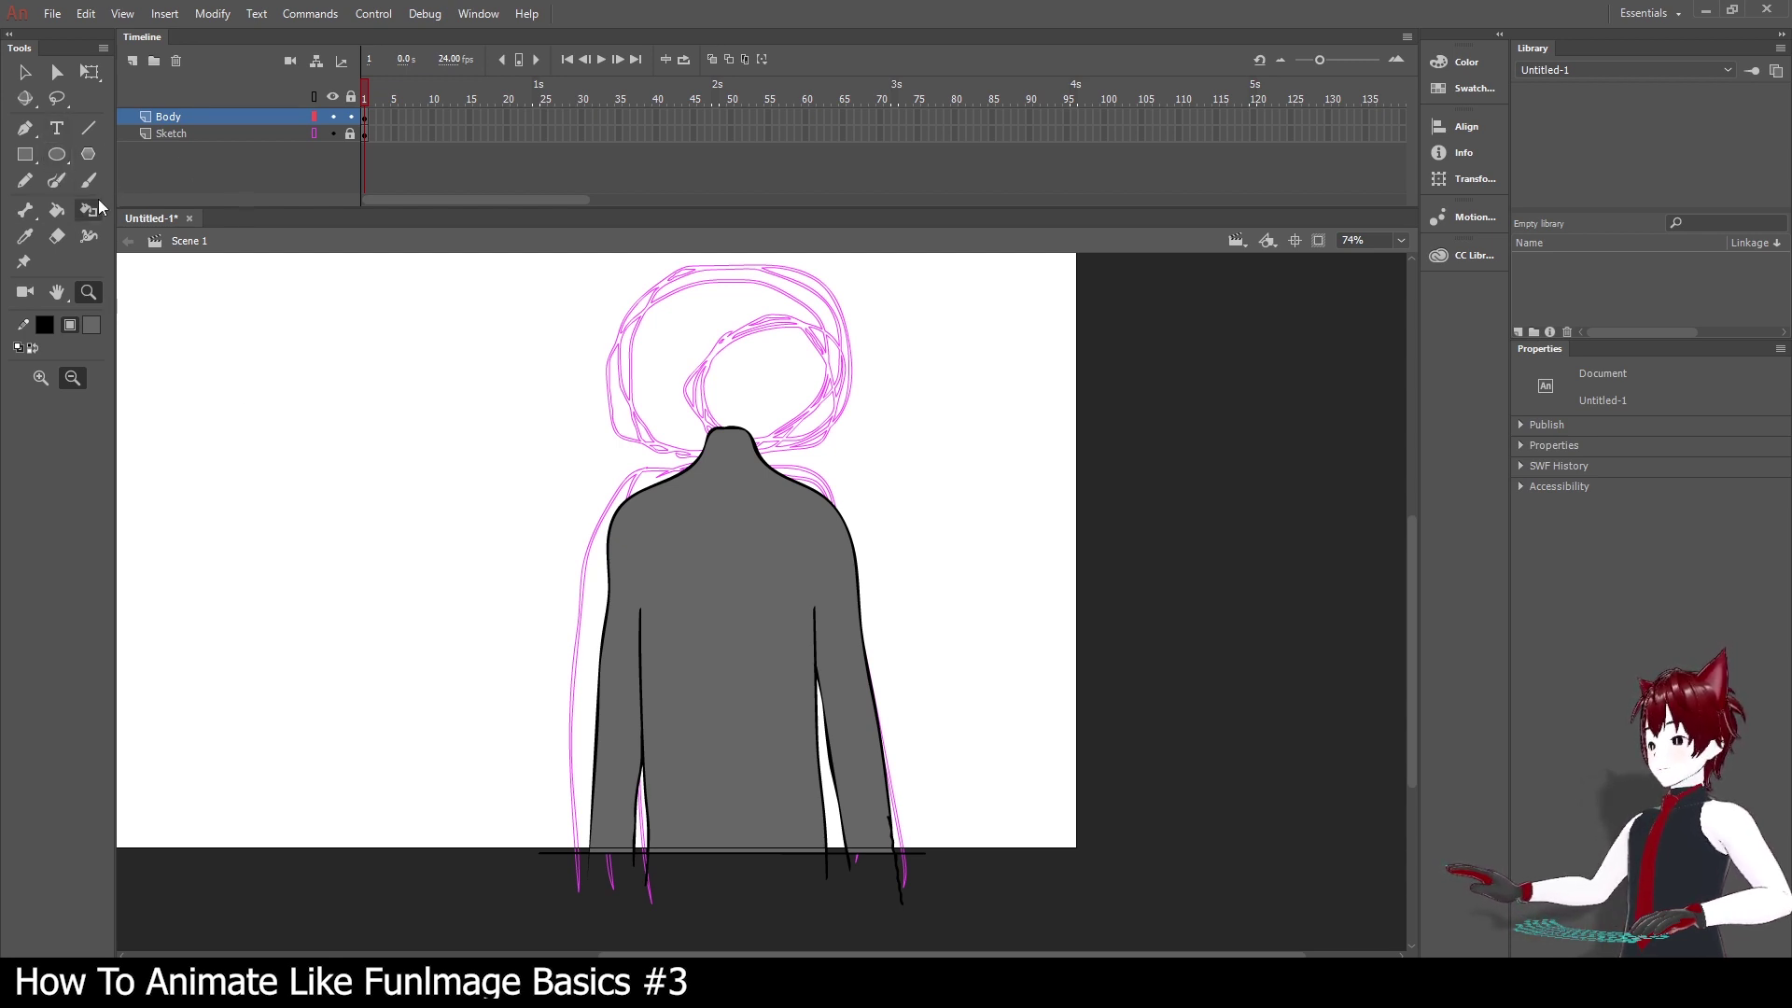
click(26, 189)
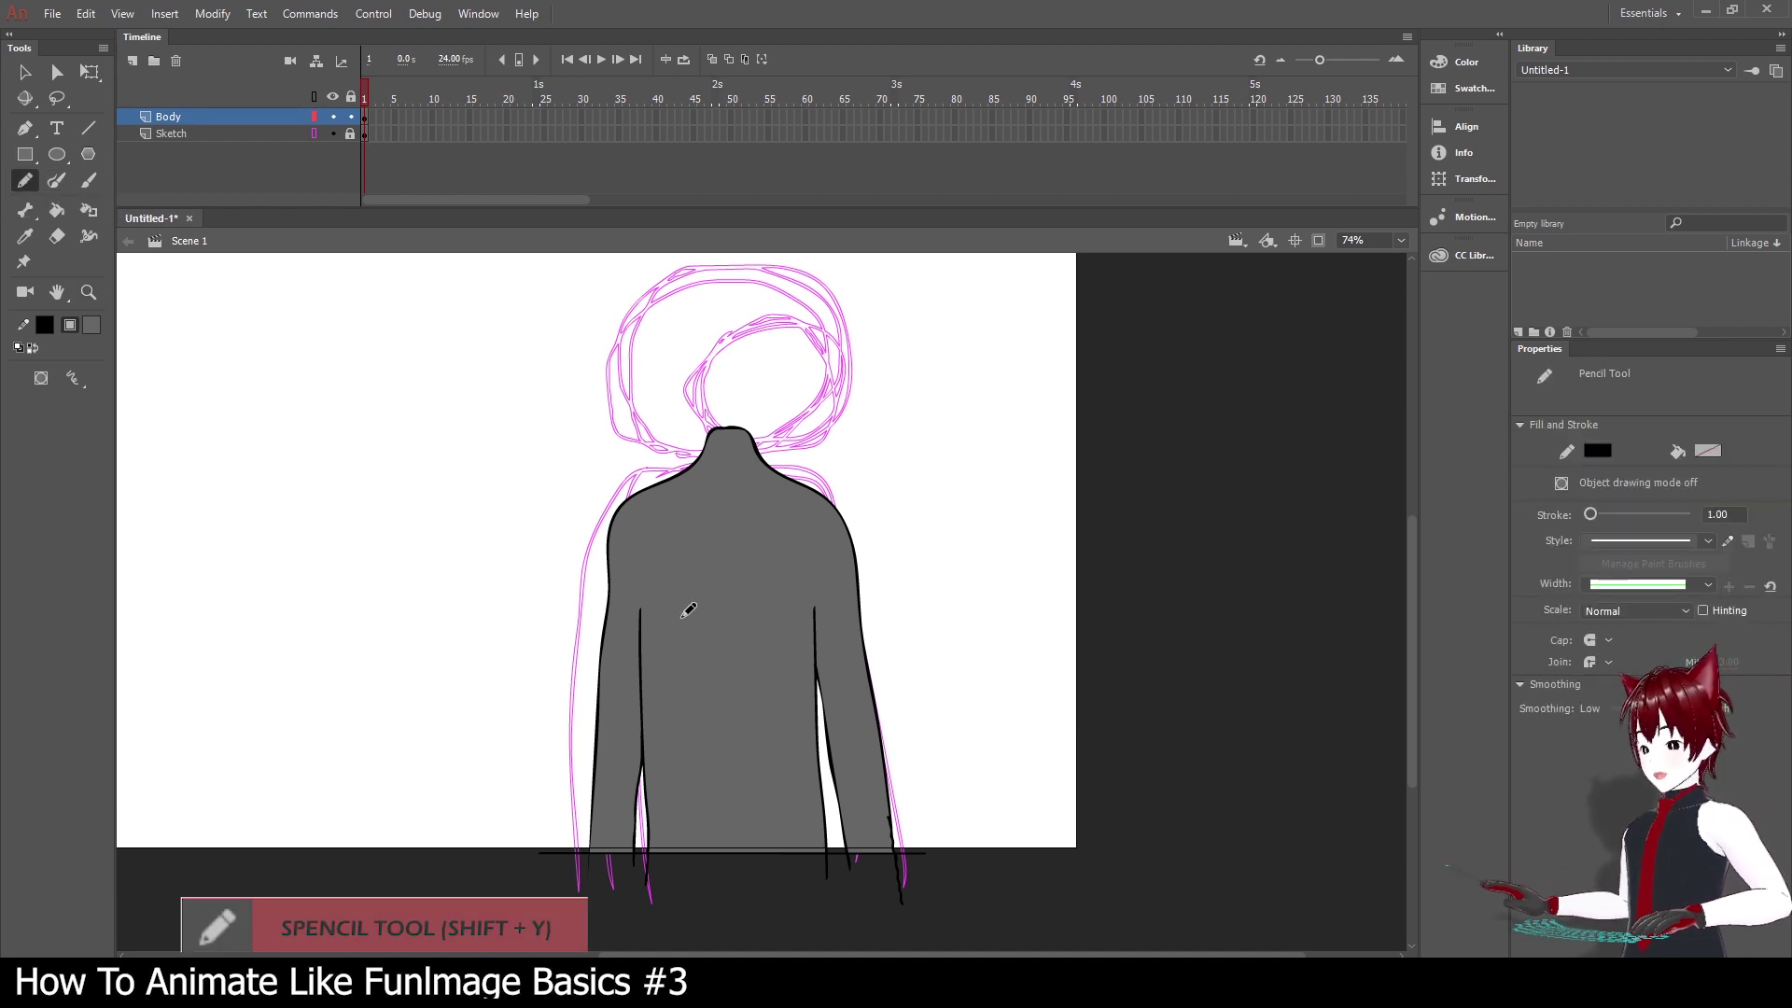
drag(648, 608, 619, 866)
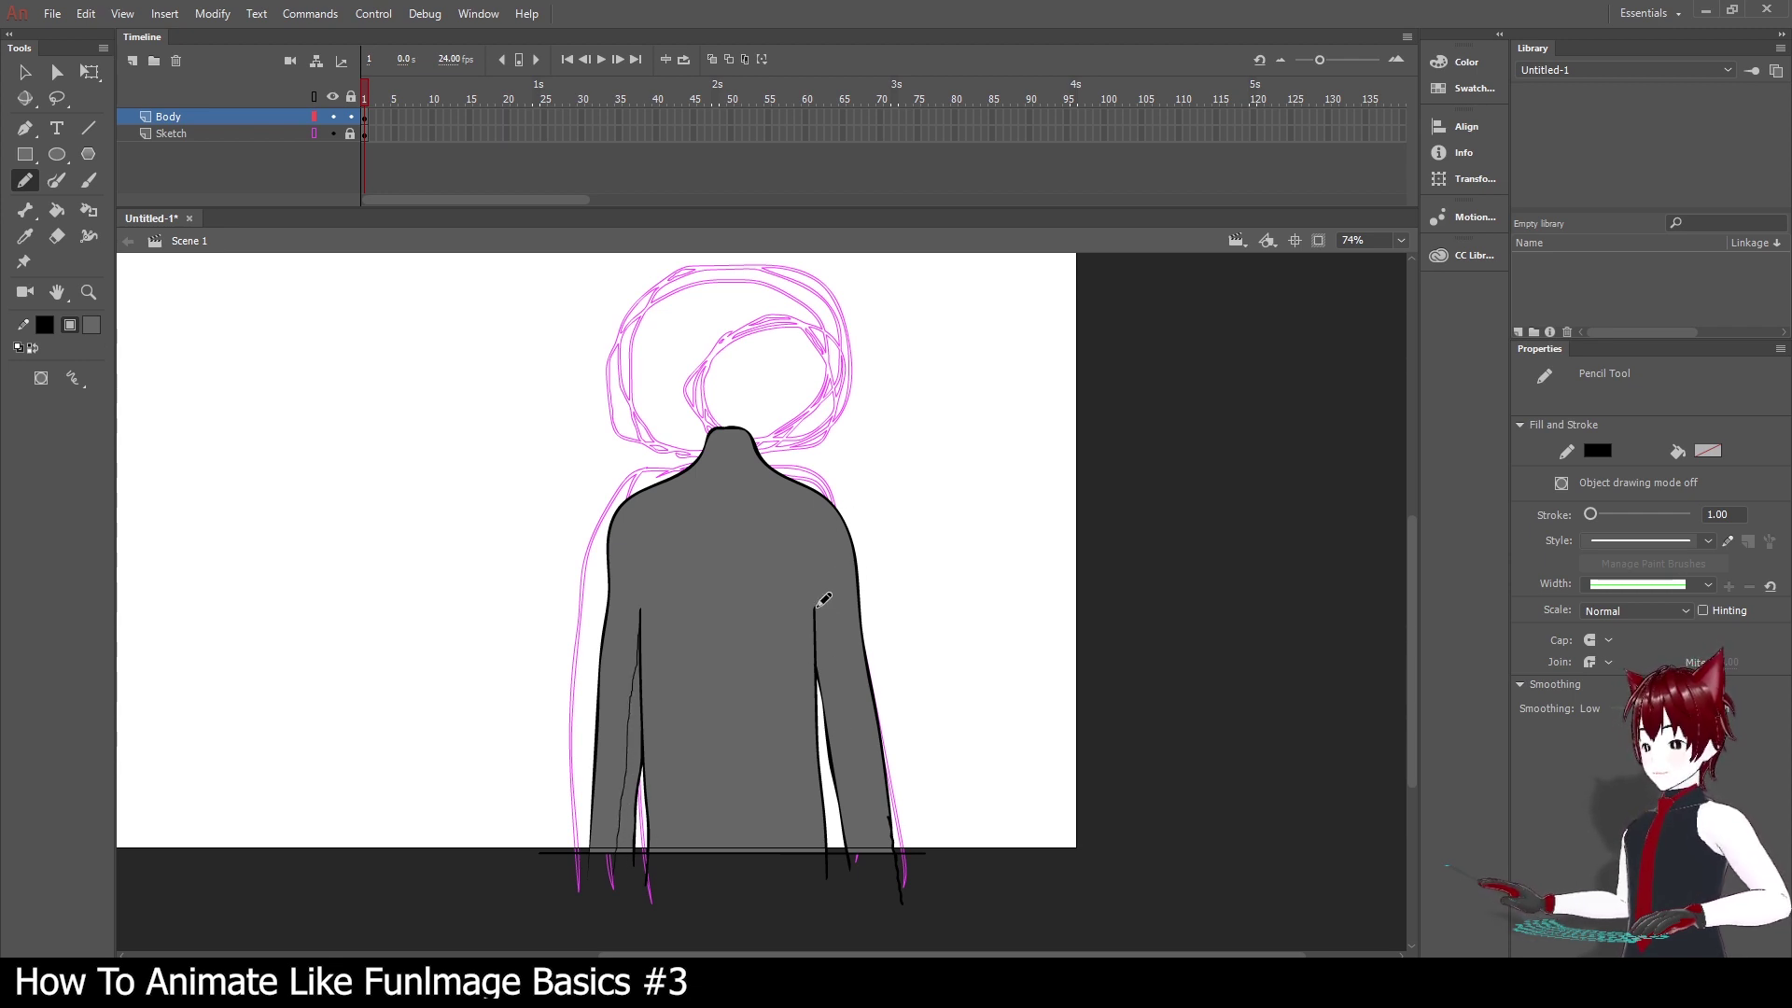
drag(817, 608, 806, 893)
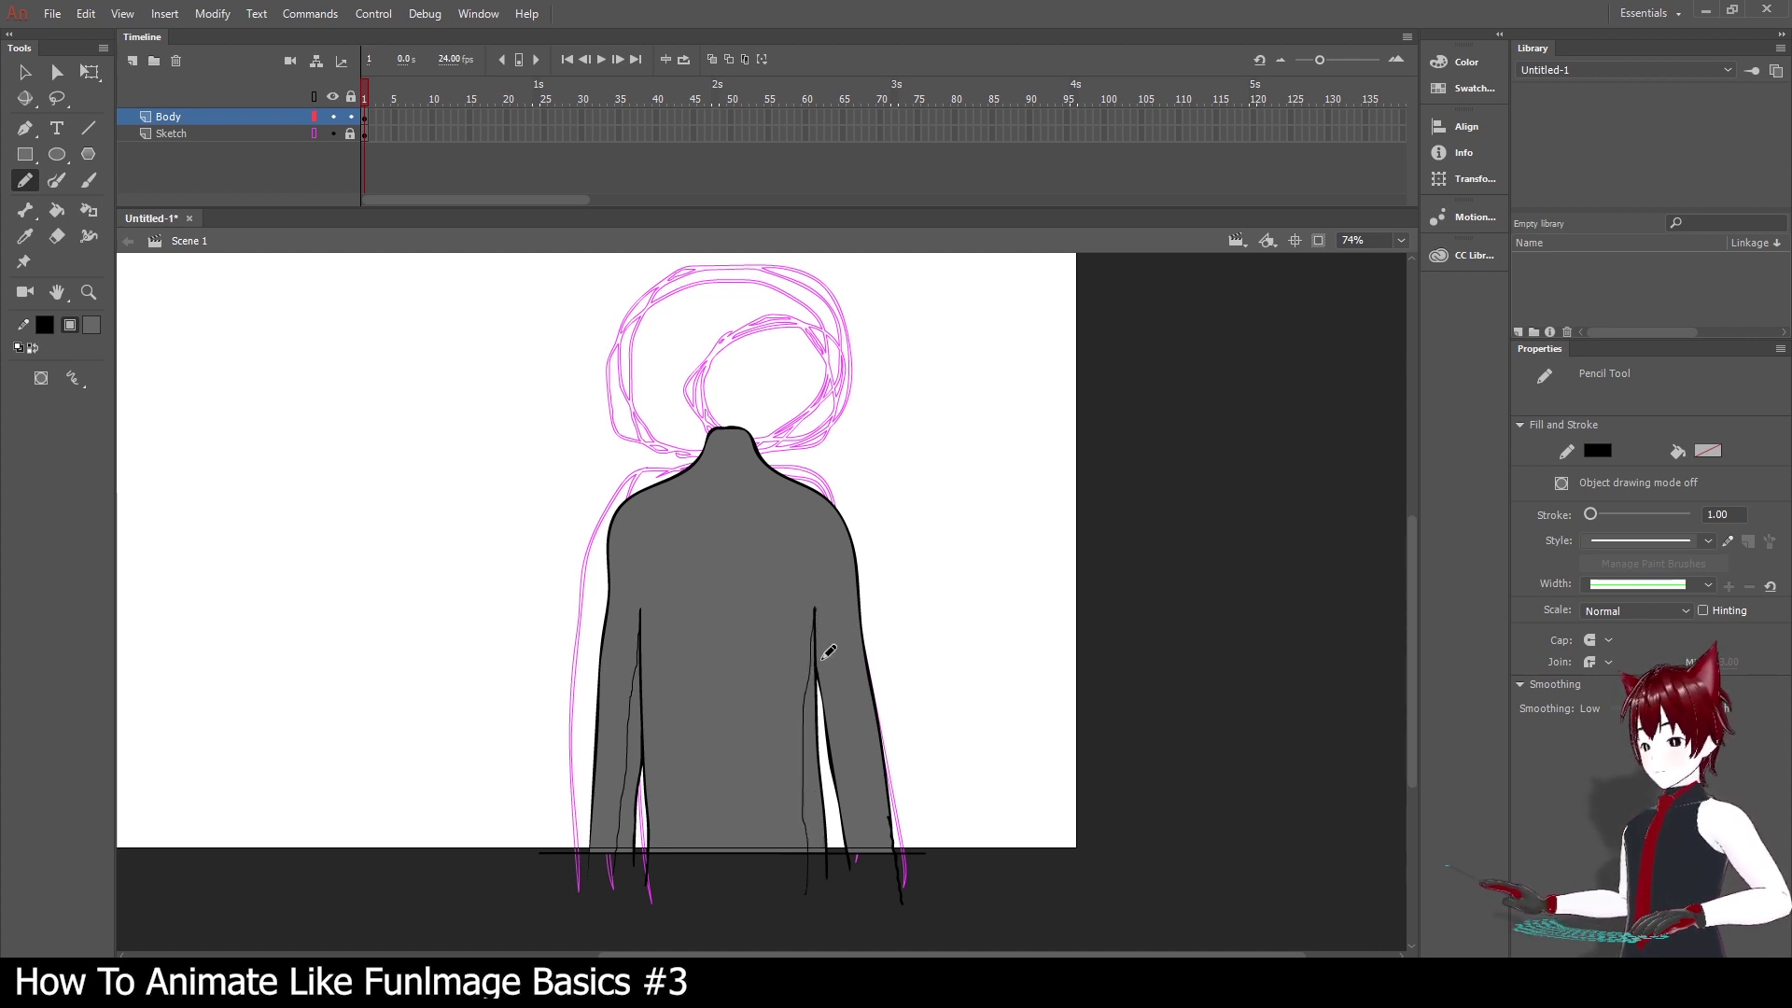
drag(819, 642, 868, 872)
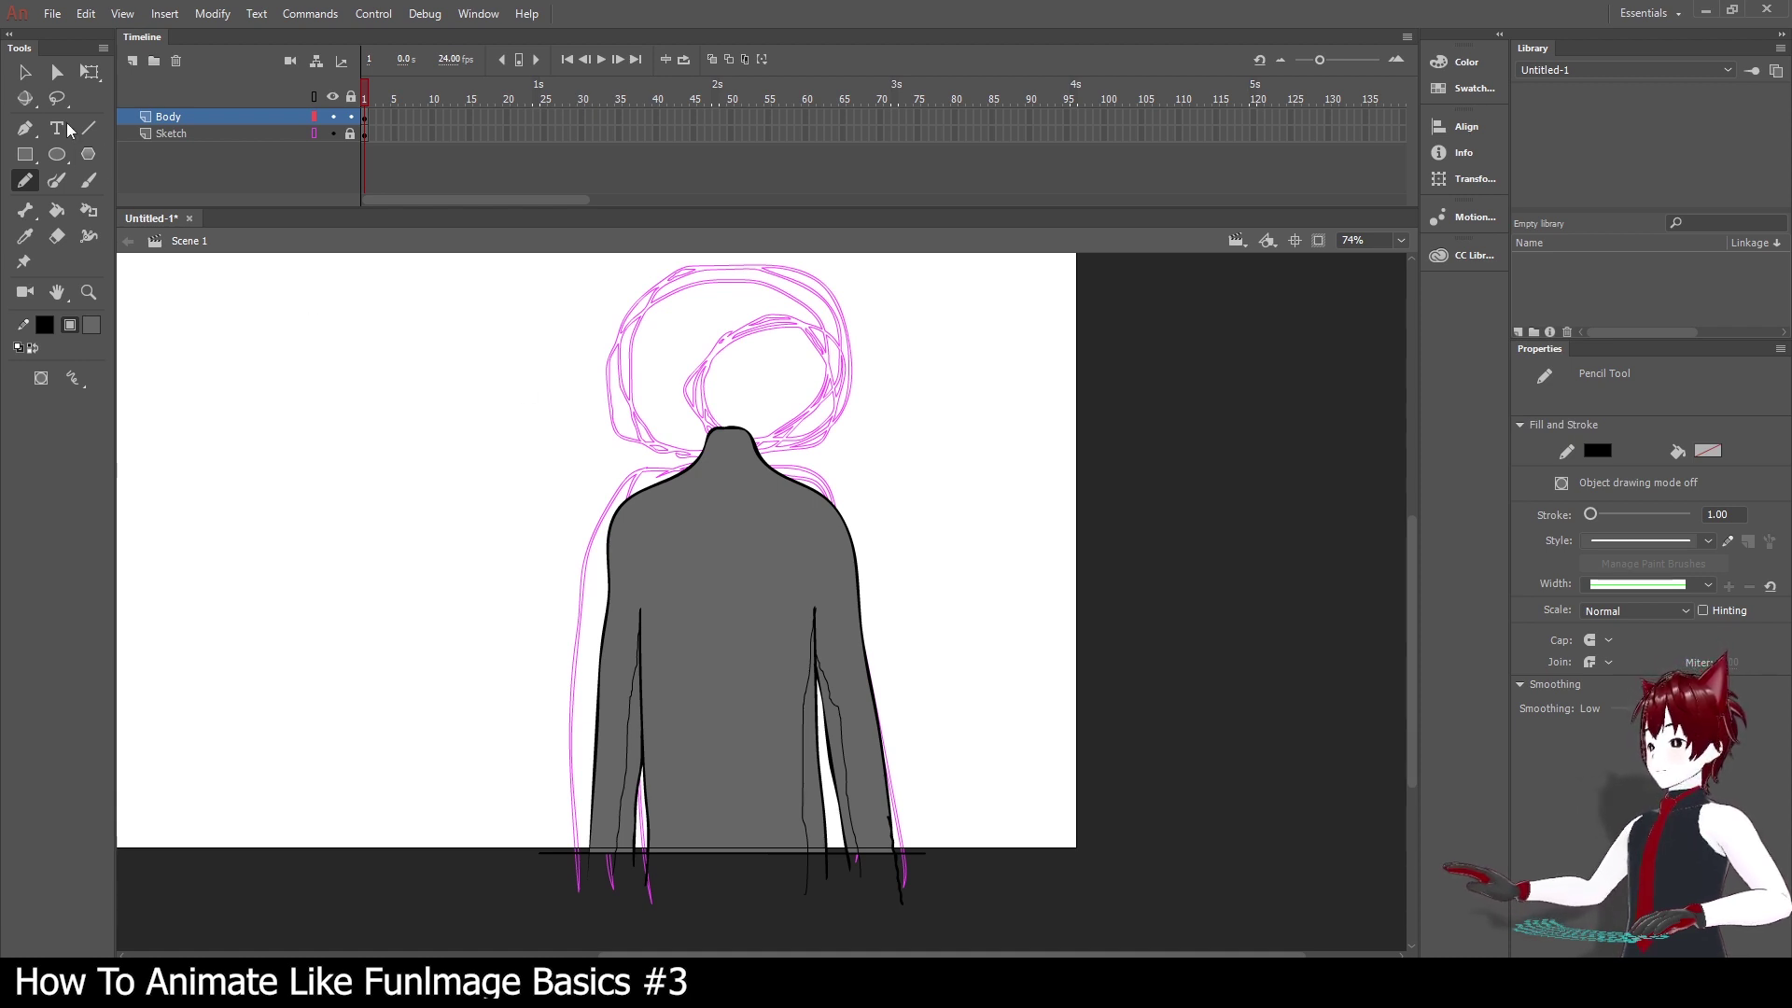
Smooth the three thin shading lines on the left arm, the torso's right side and the right arm twice.
click(25, 72)
click(837, 711)
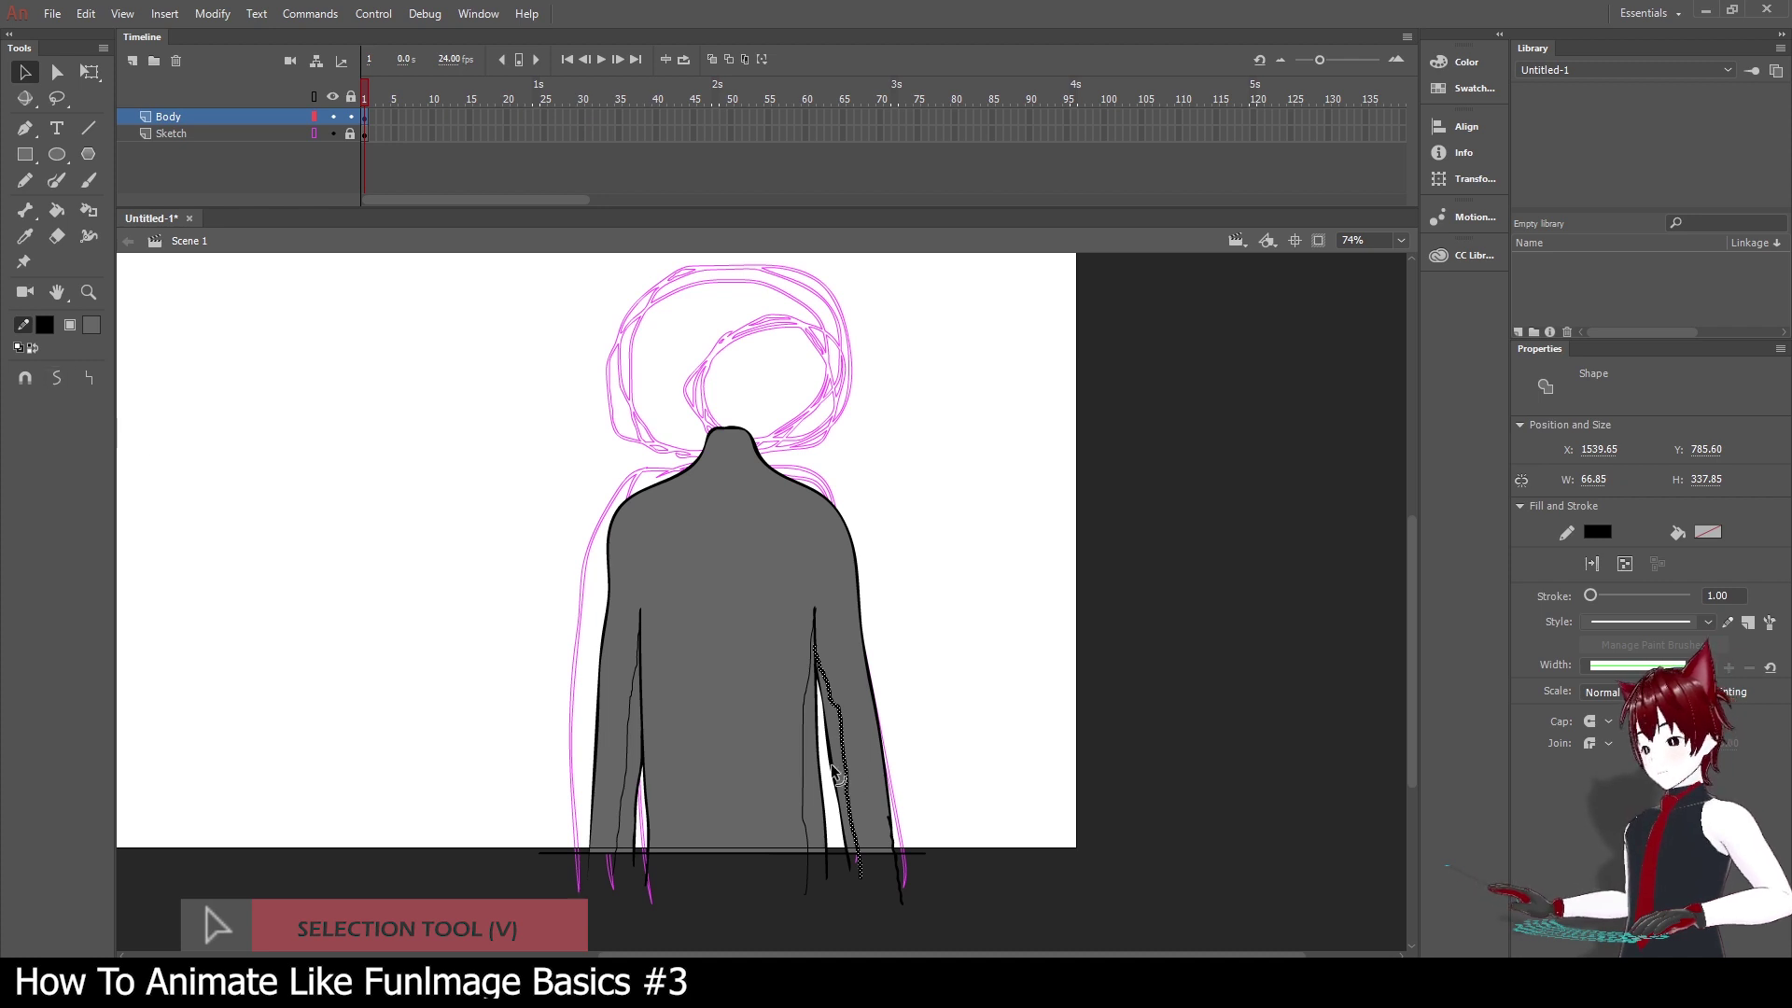
shift+click(807, 737)
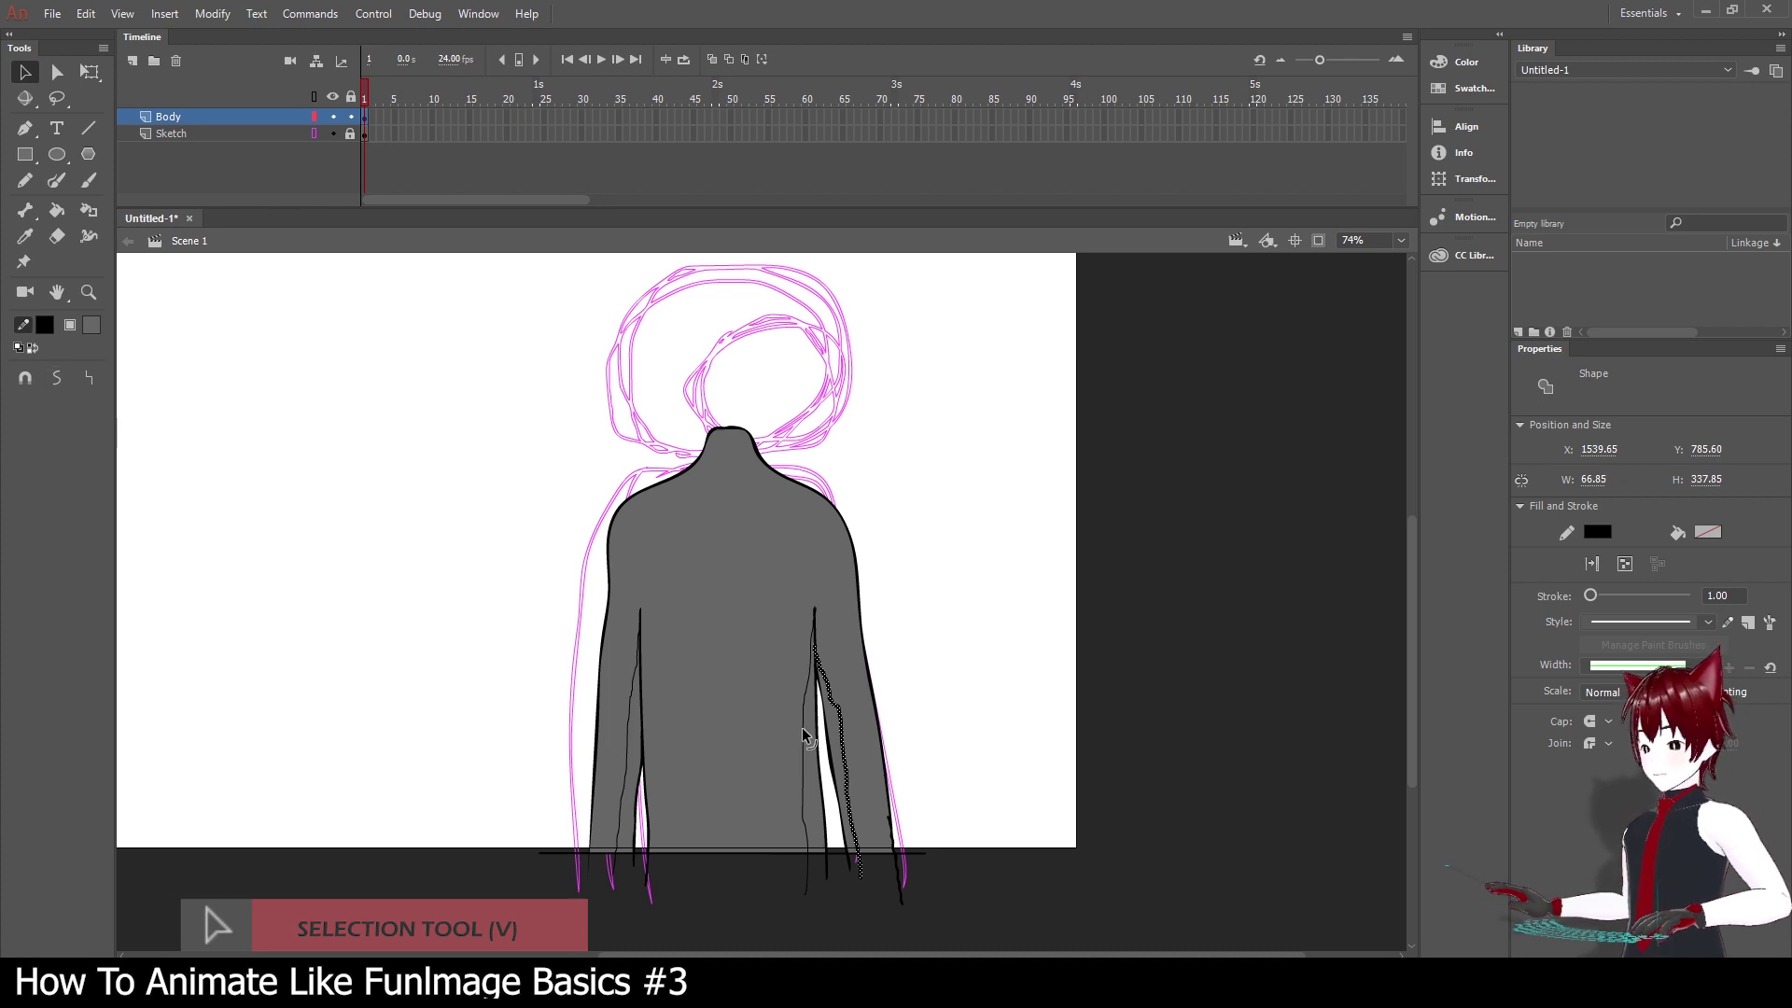
shift+click(629, 737)
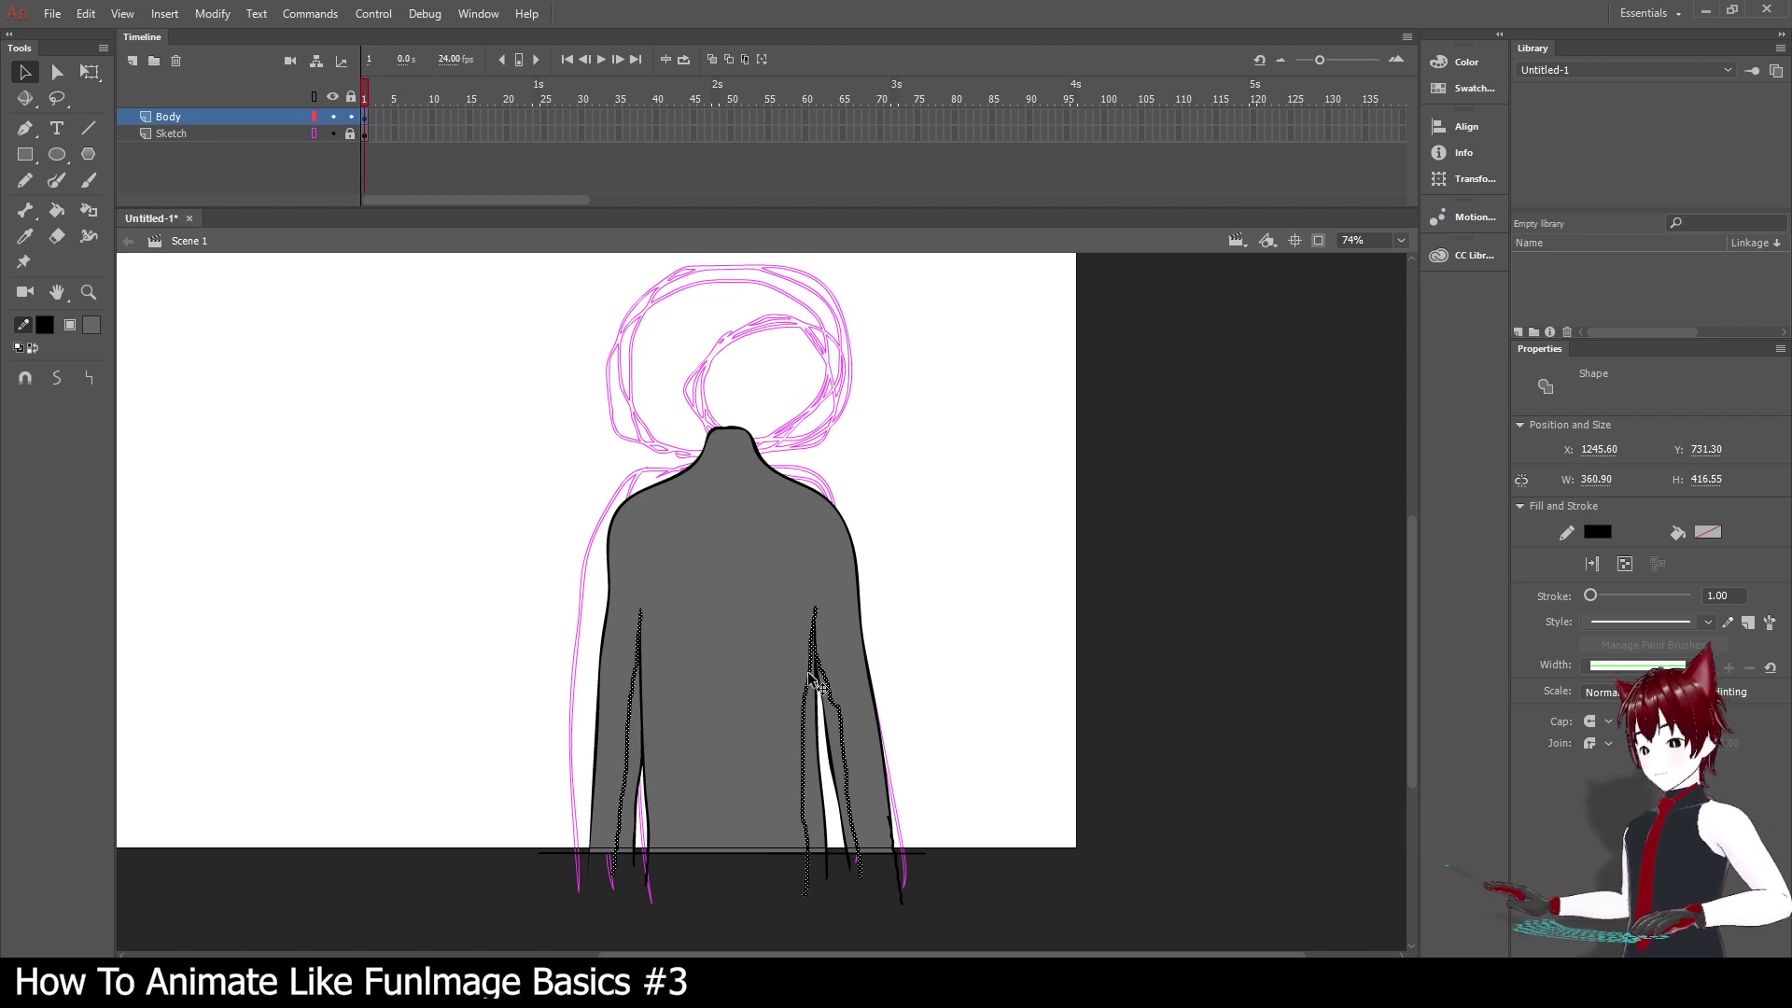
click(62, 378)
click(64, 377)
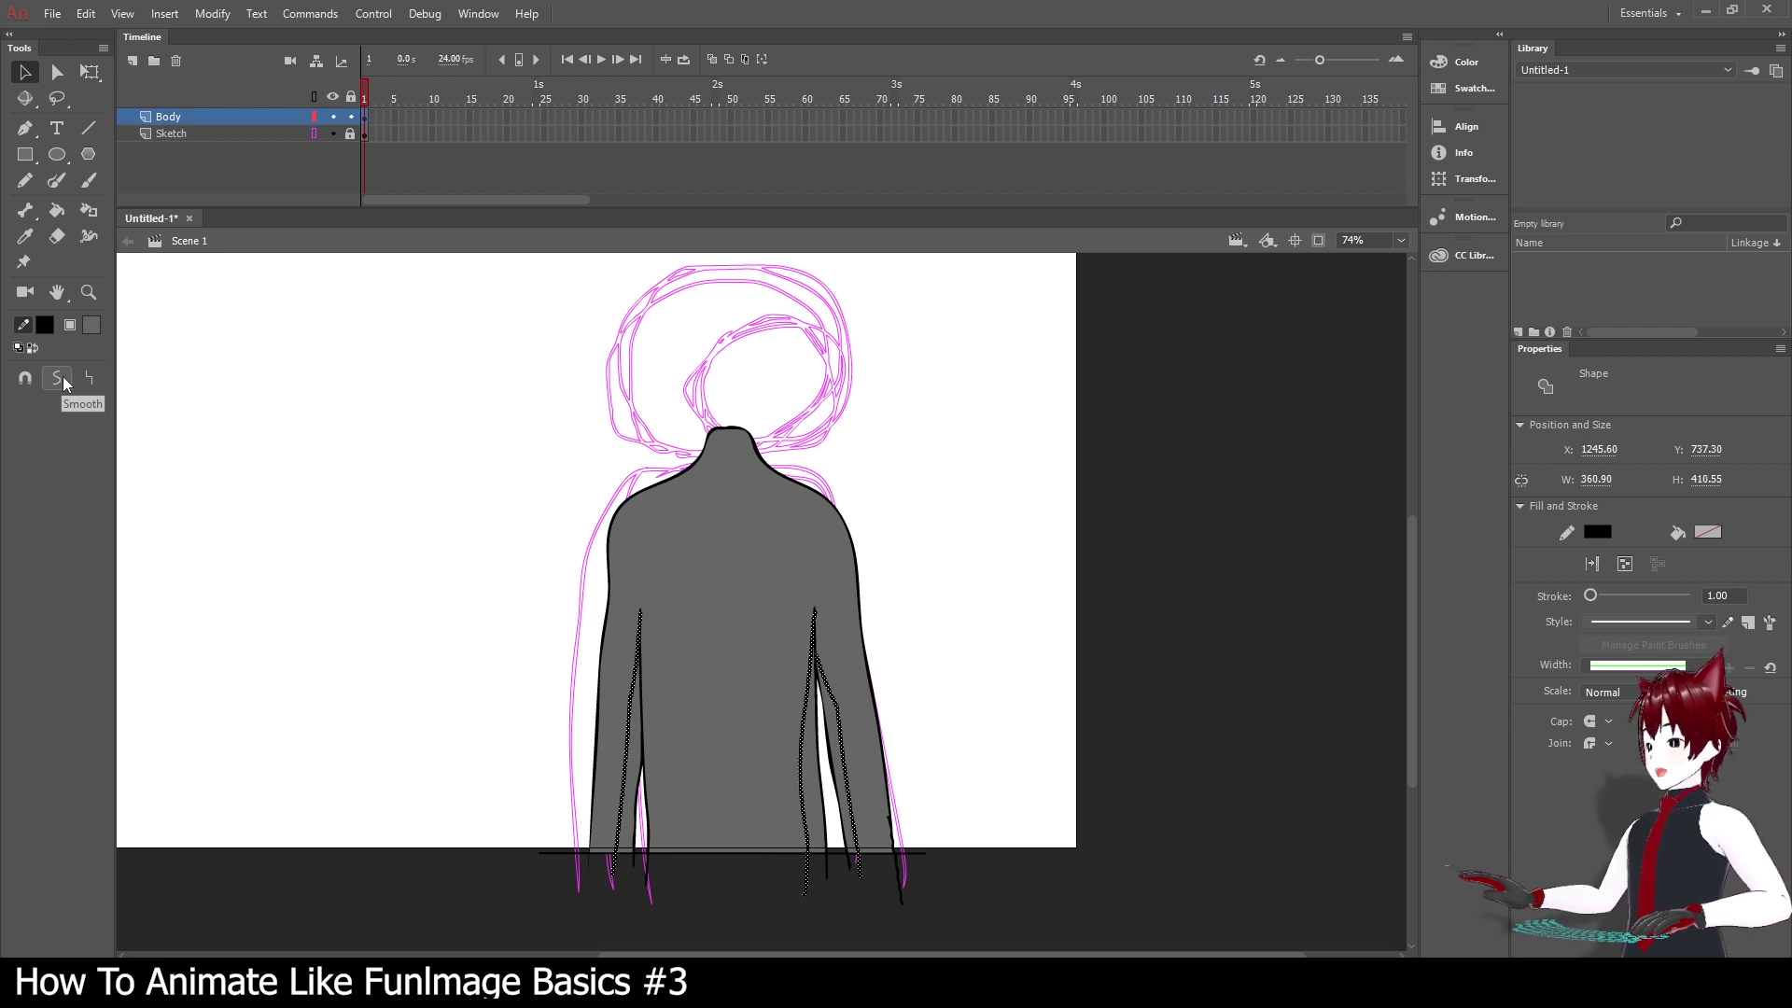
click(335, 542)
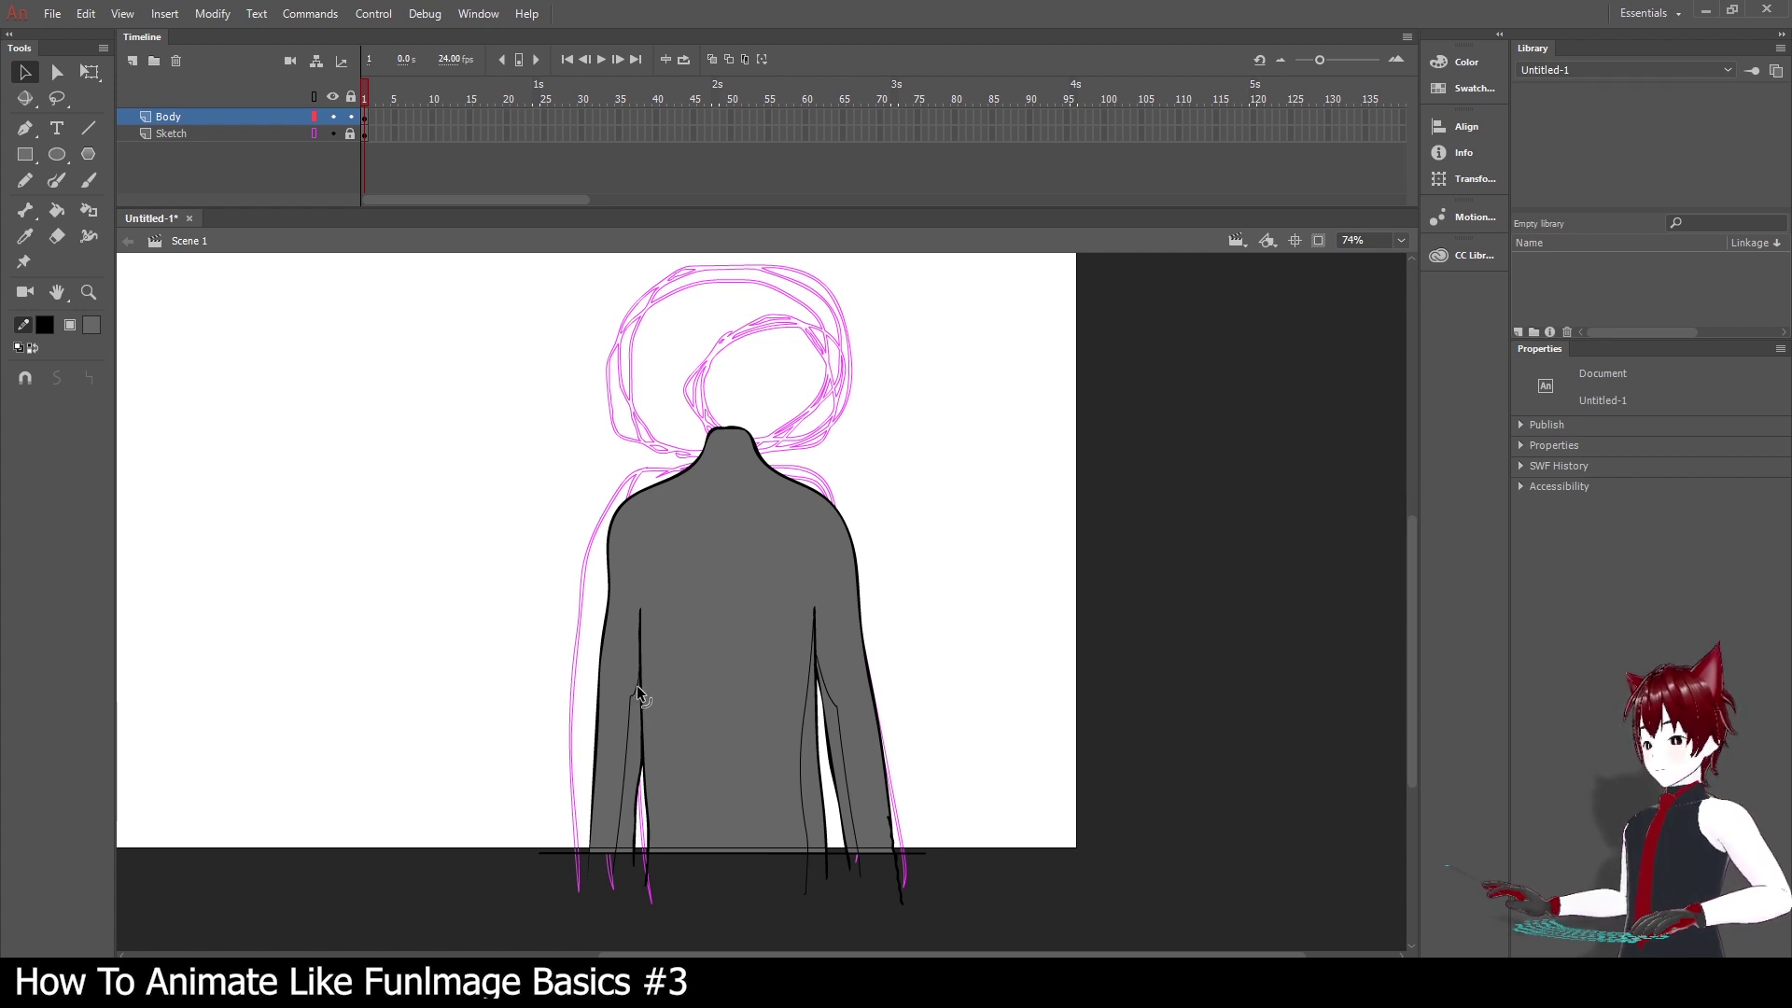
Pull the bend of the left arm's thin shading line slightly outward, away from the torso.
drag(636, 696, 627, 702)
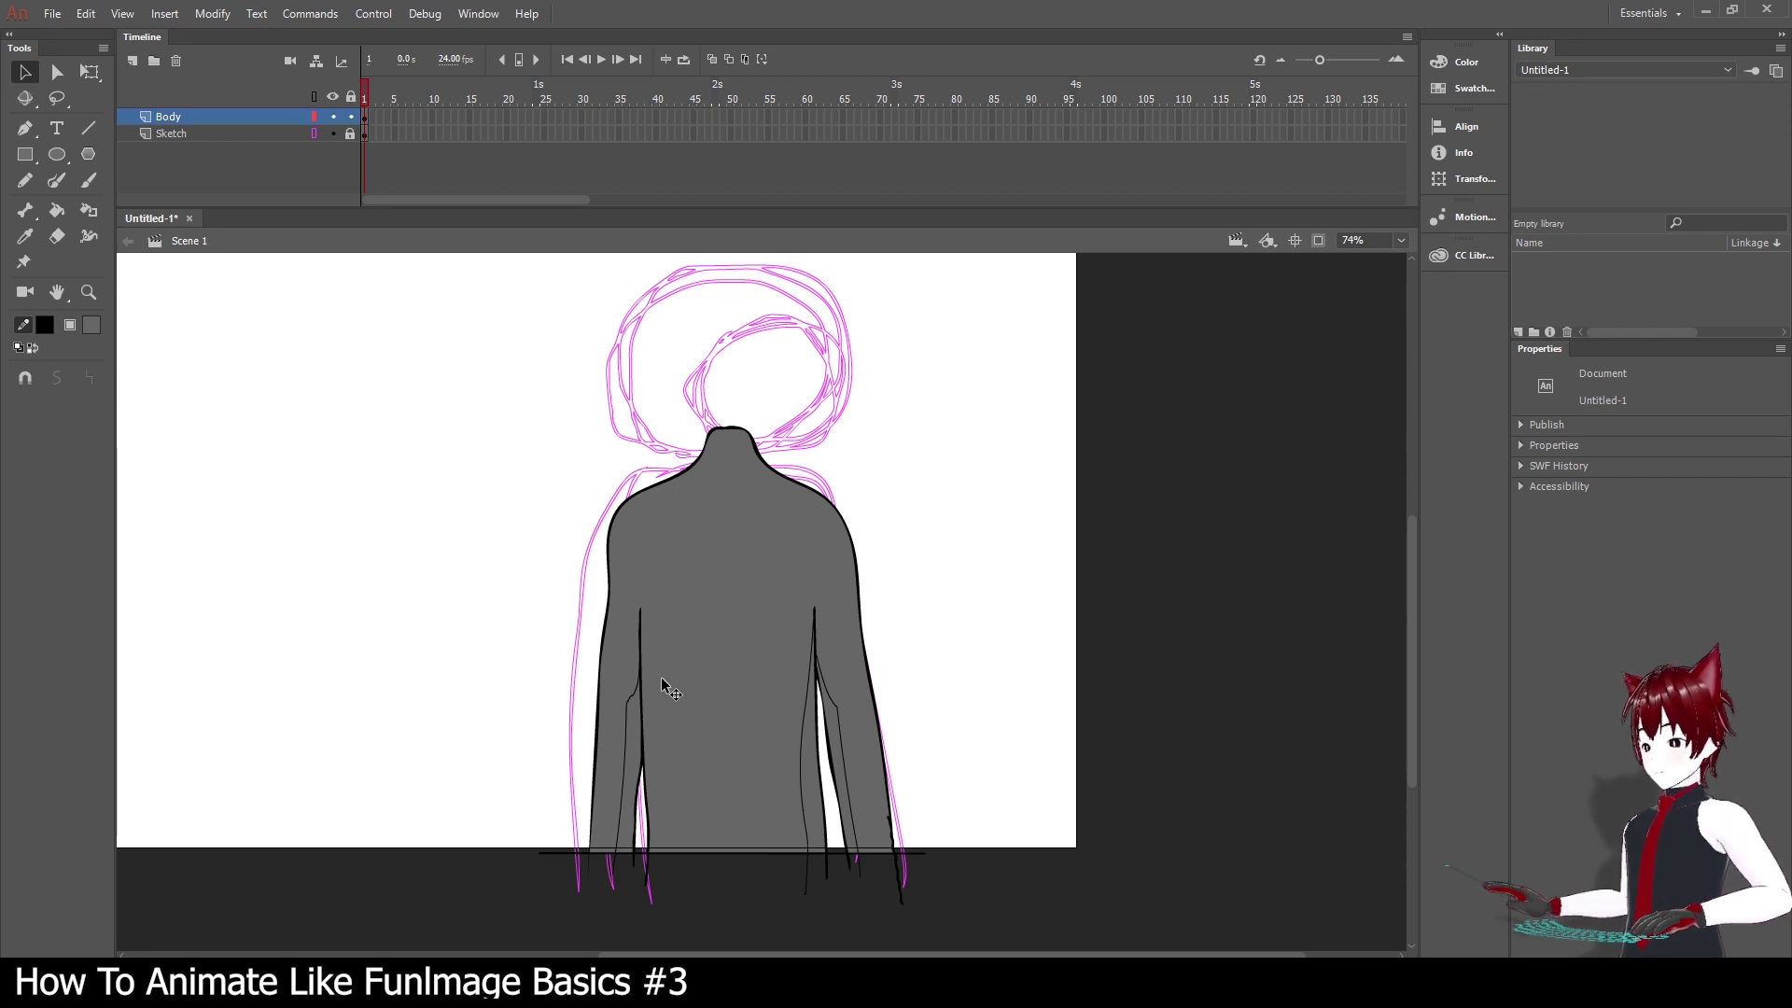
click(633, 704)
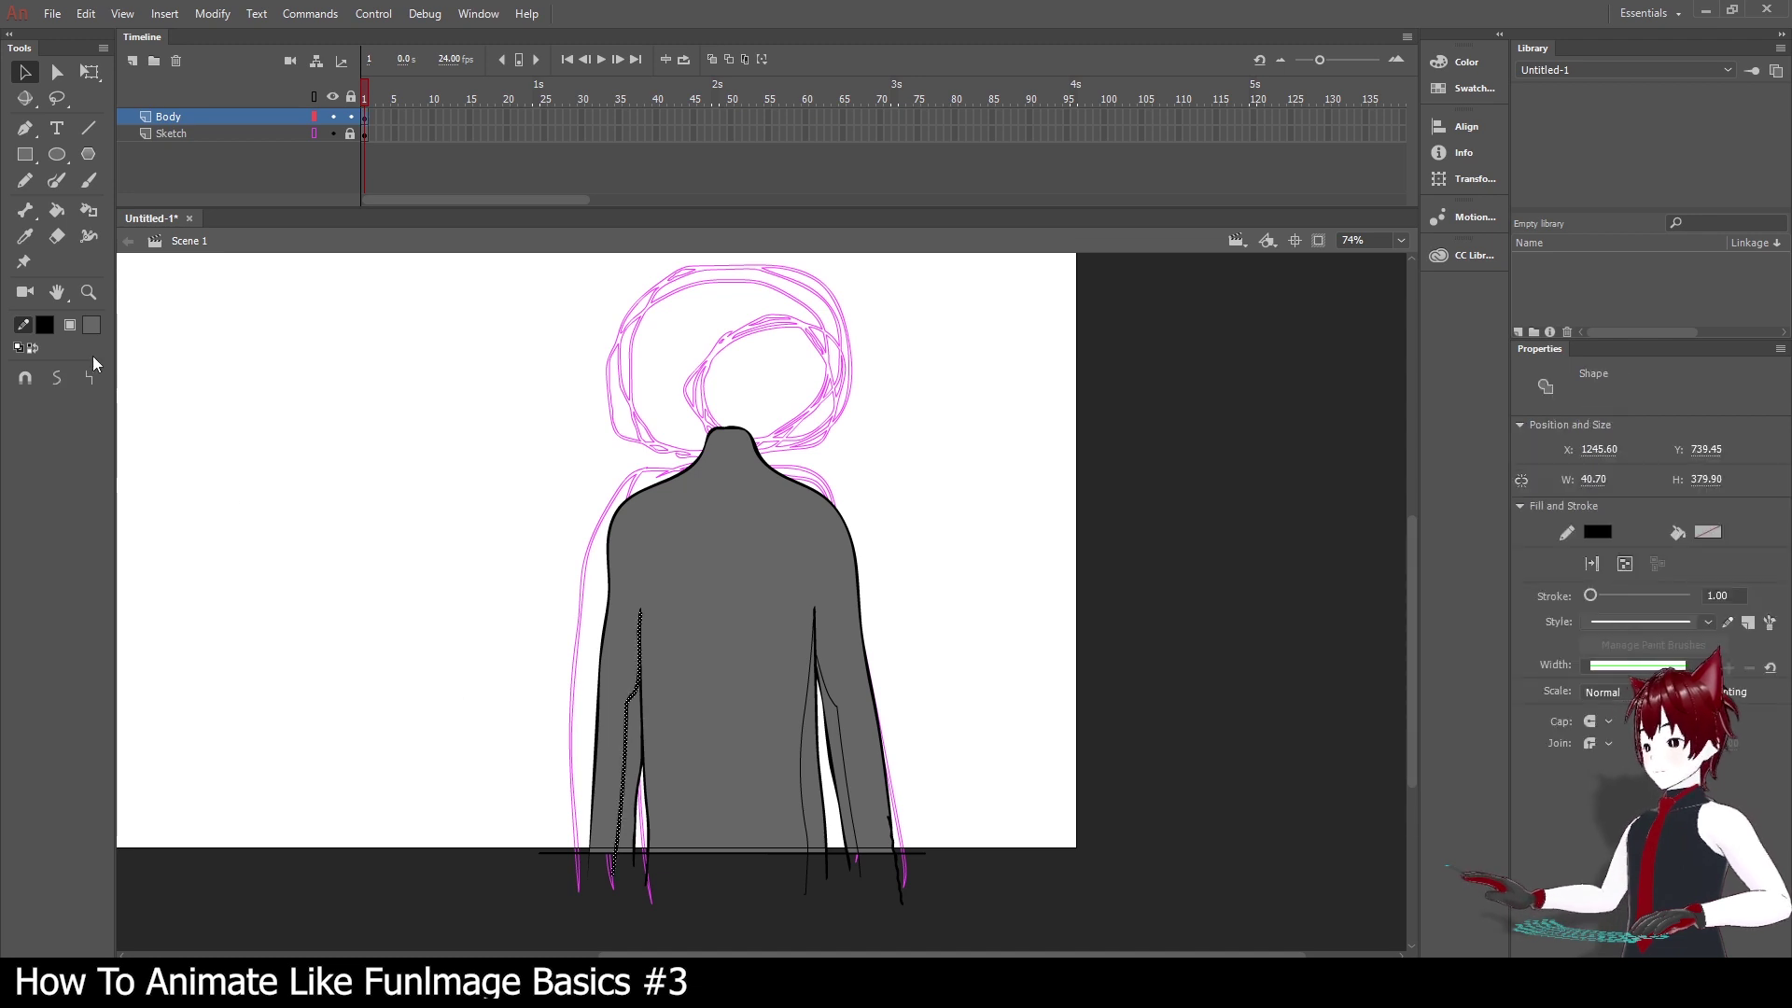
click(311, 571)
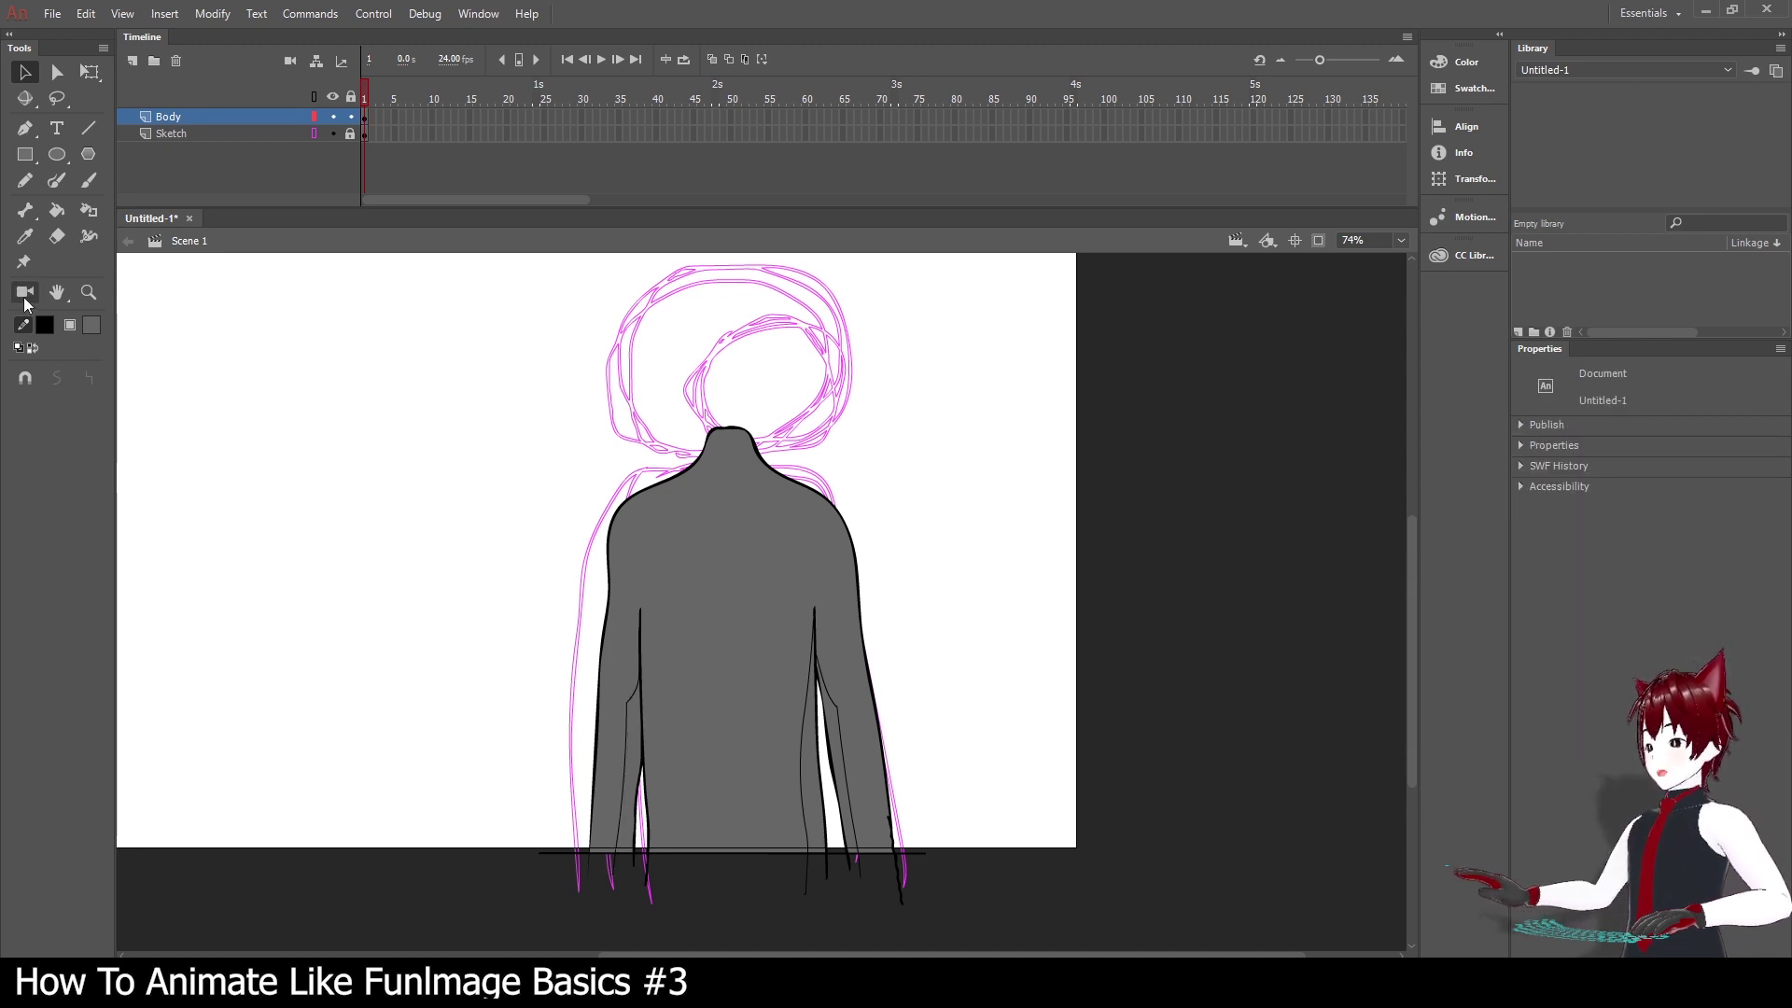
Sample the body's grey with the Eyedropper and darken the fill color to #414141.
click(25, 238)
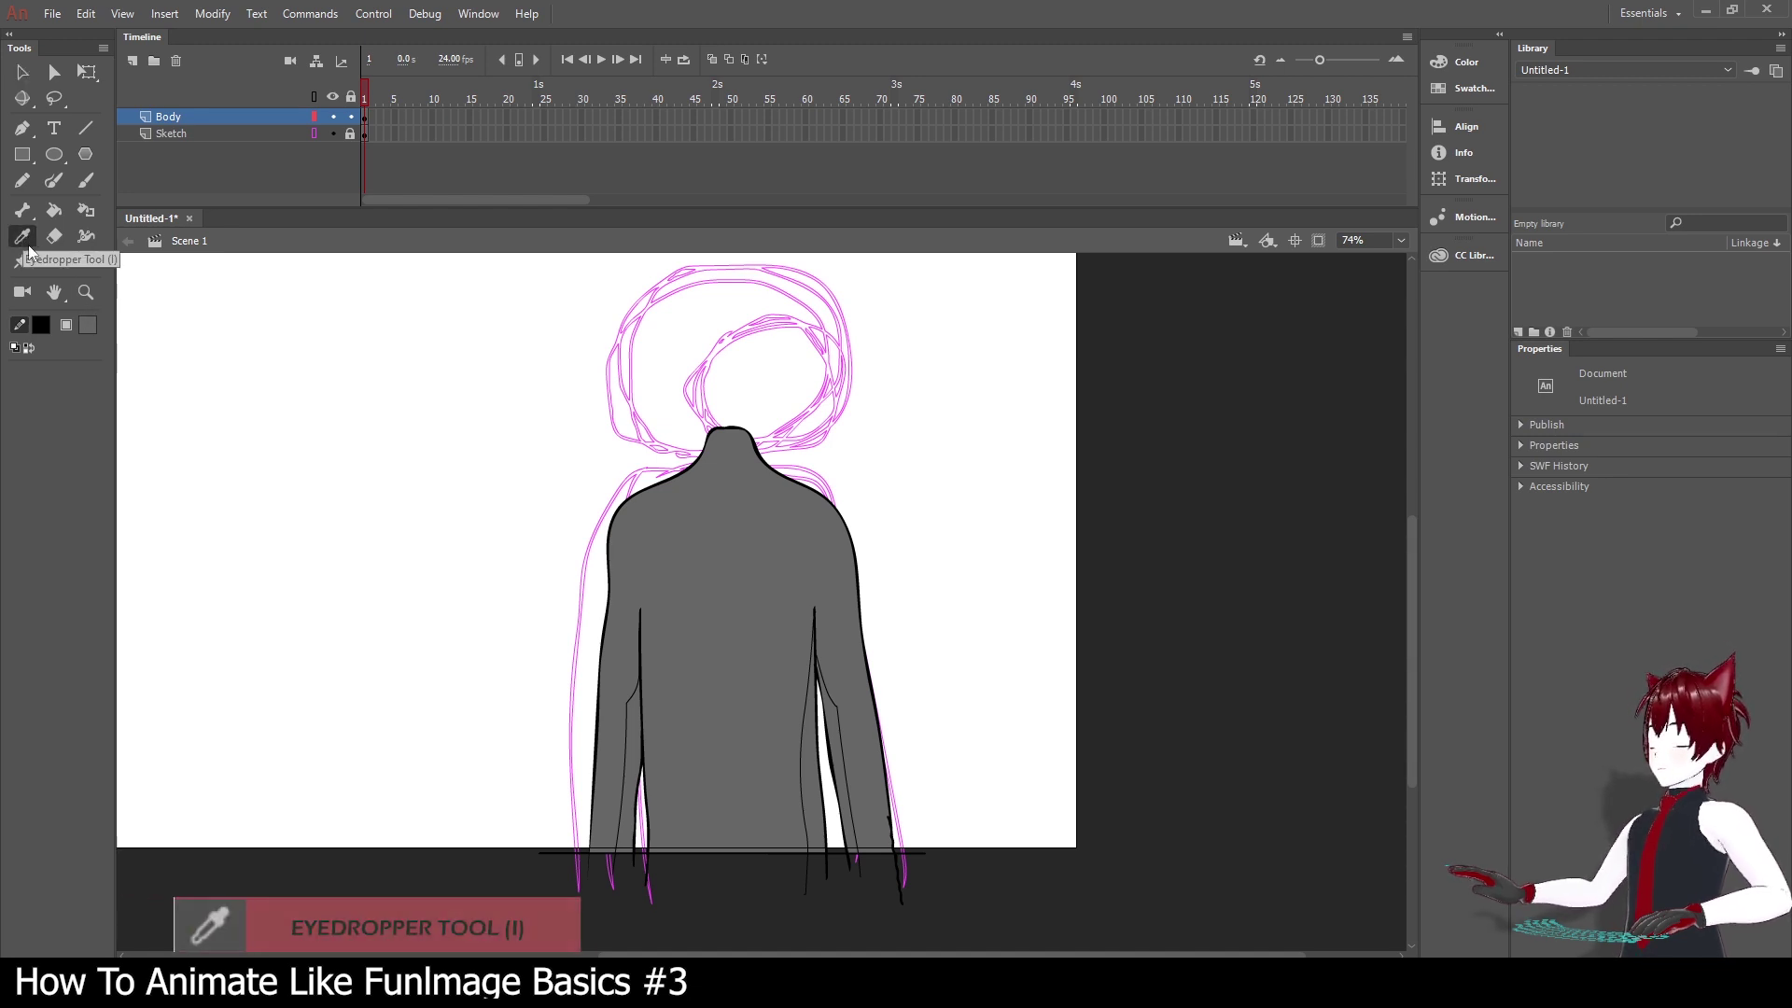
click(736, 602)
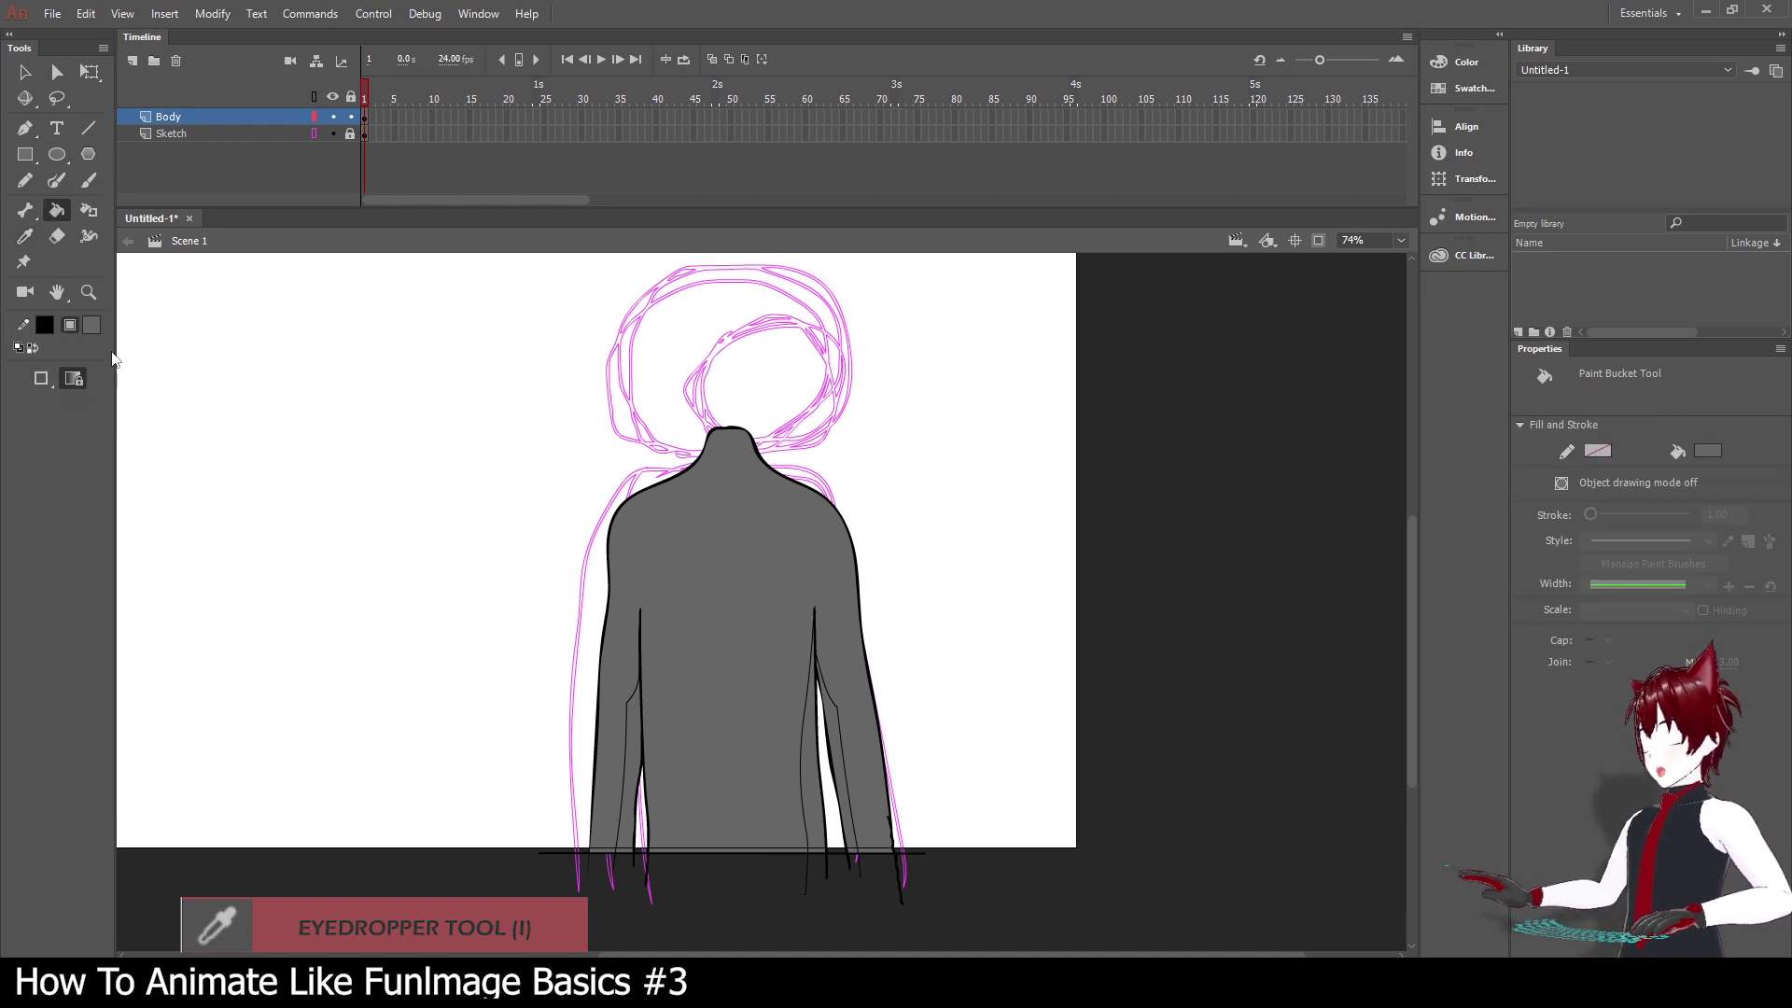
click(1446, 62)
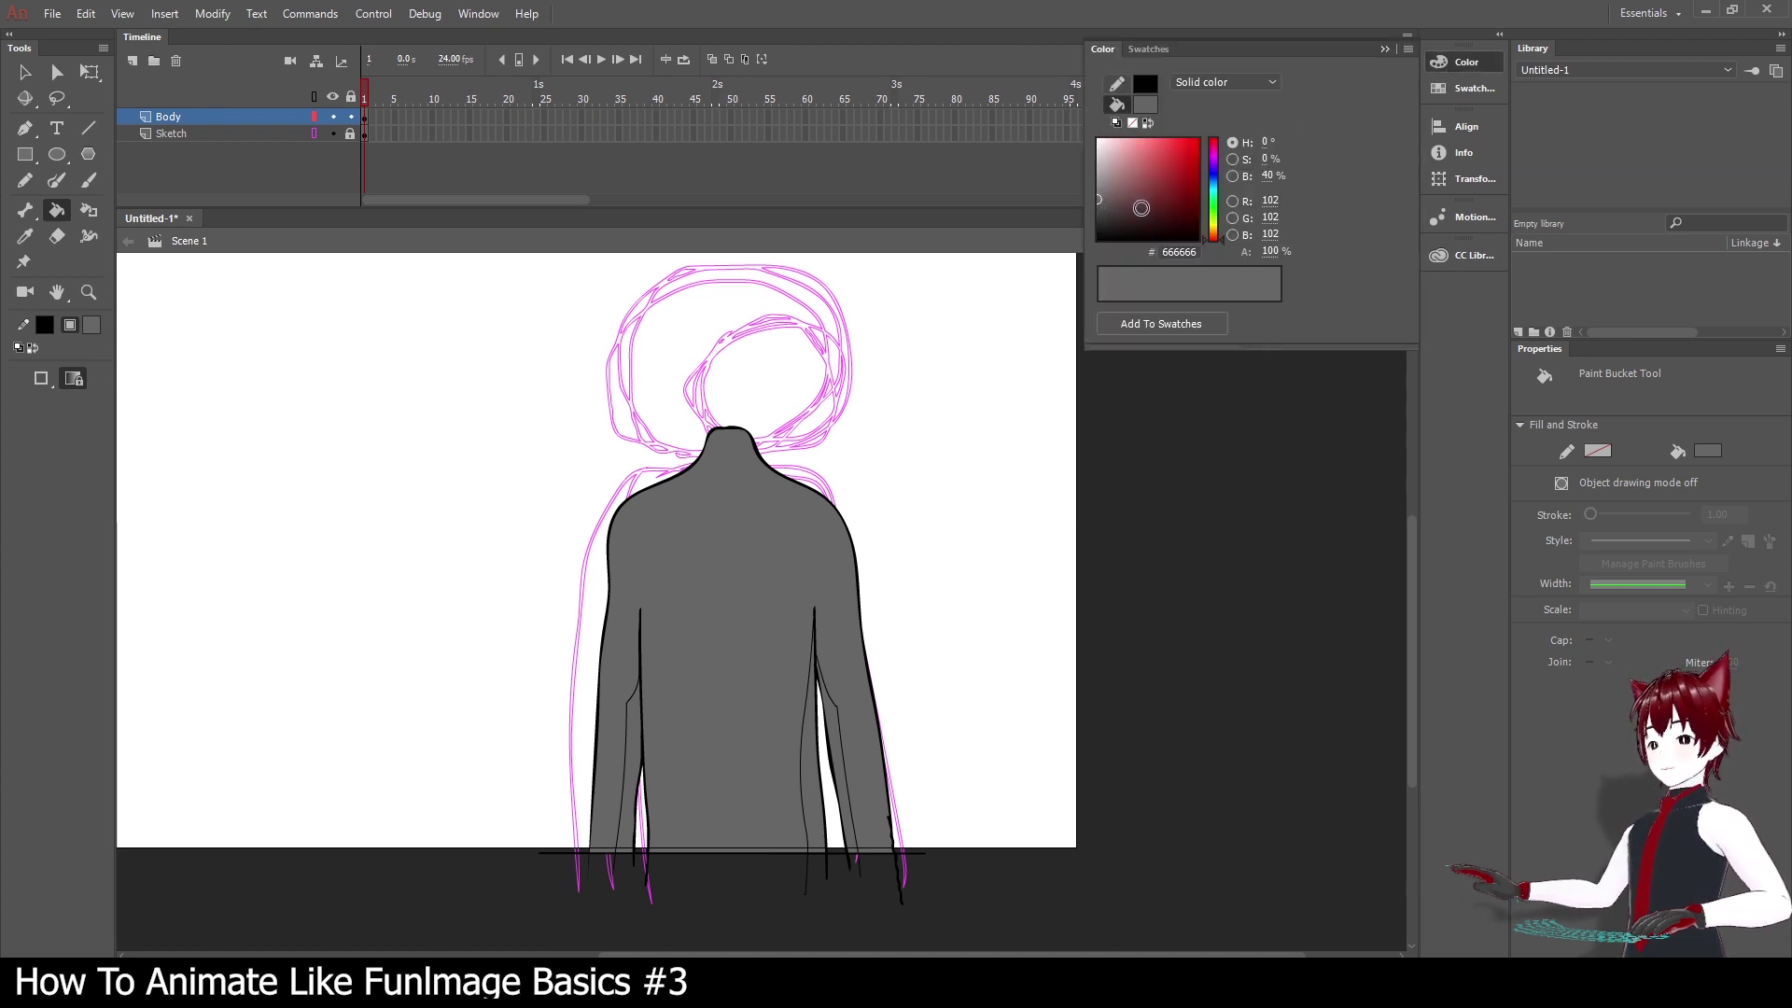
click(1141, 208)
drag(1142, 208, 1097, 215)
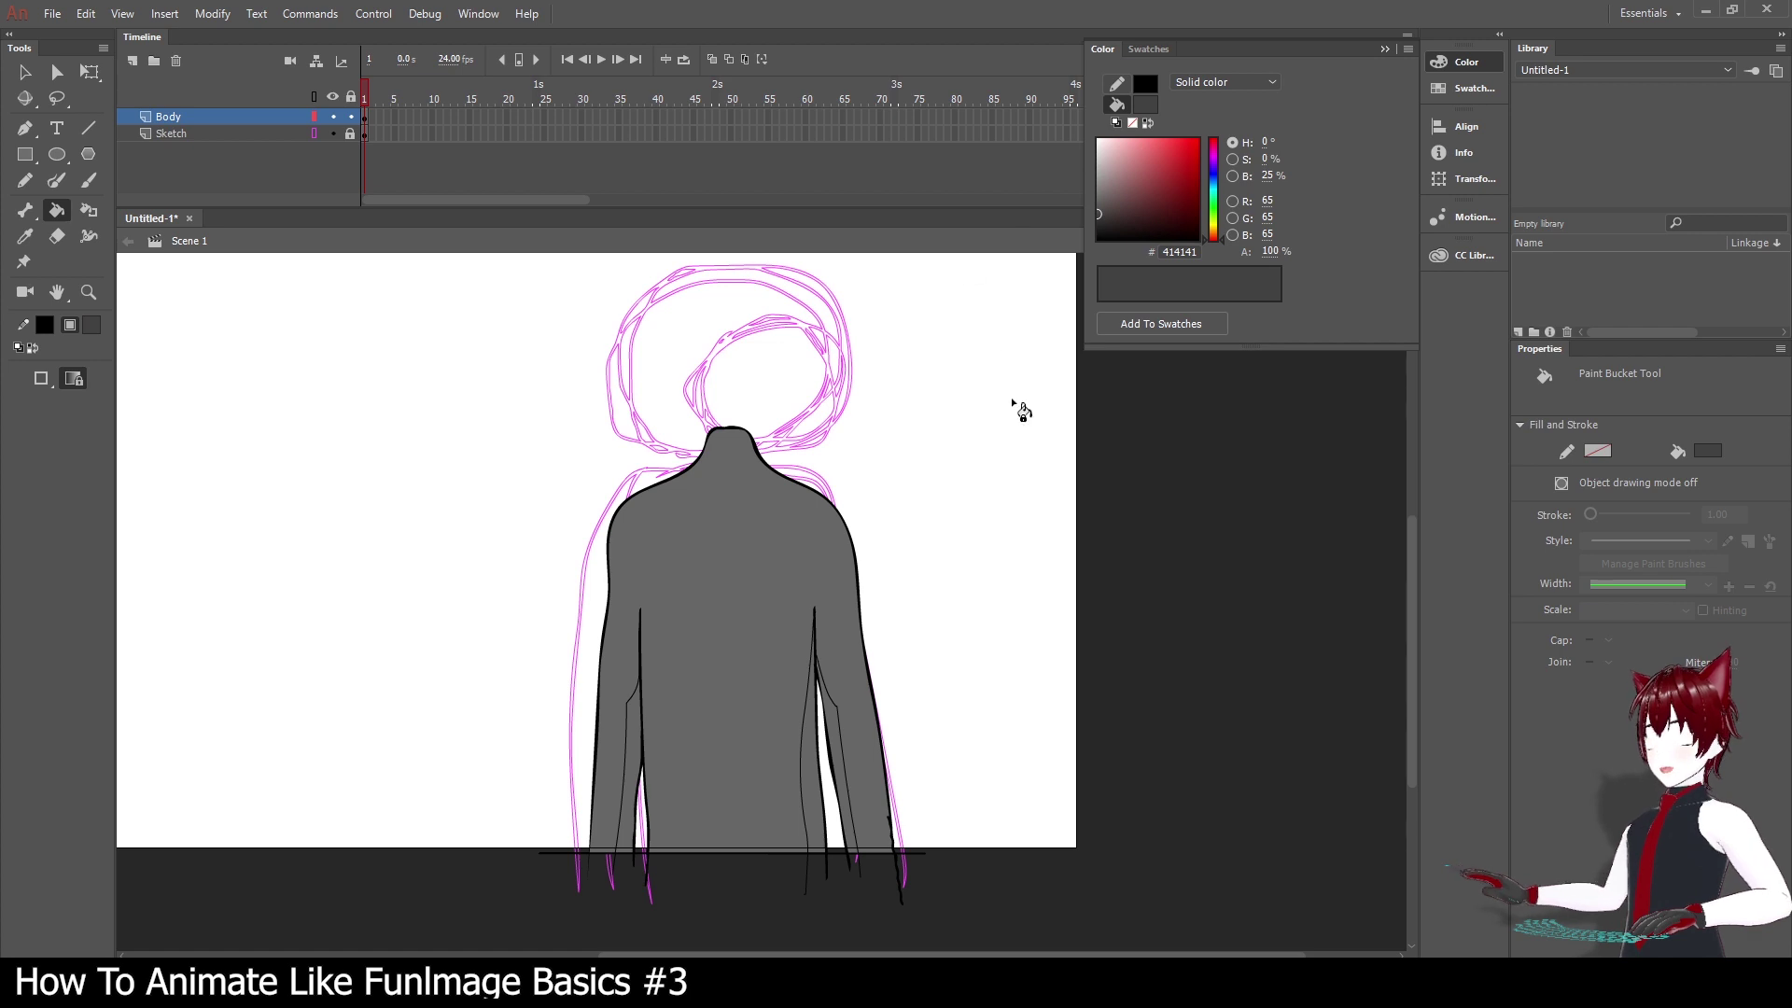
Fill the shading areas on the torso's right side and both inner arms with the darker grey.
click(815, 733)
click(834, 728)
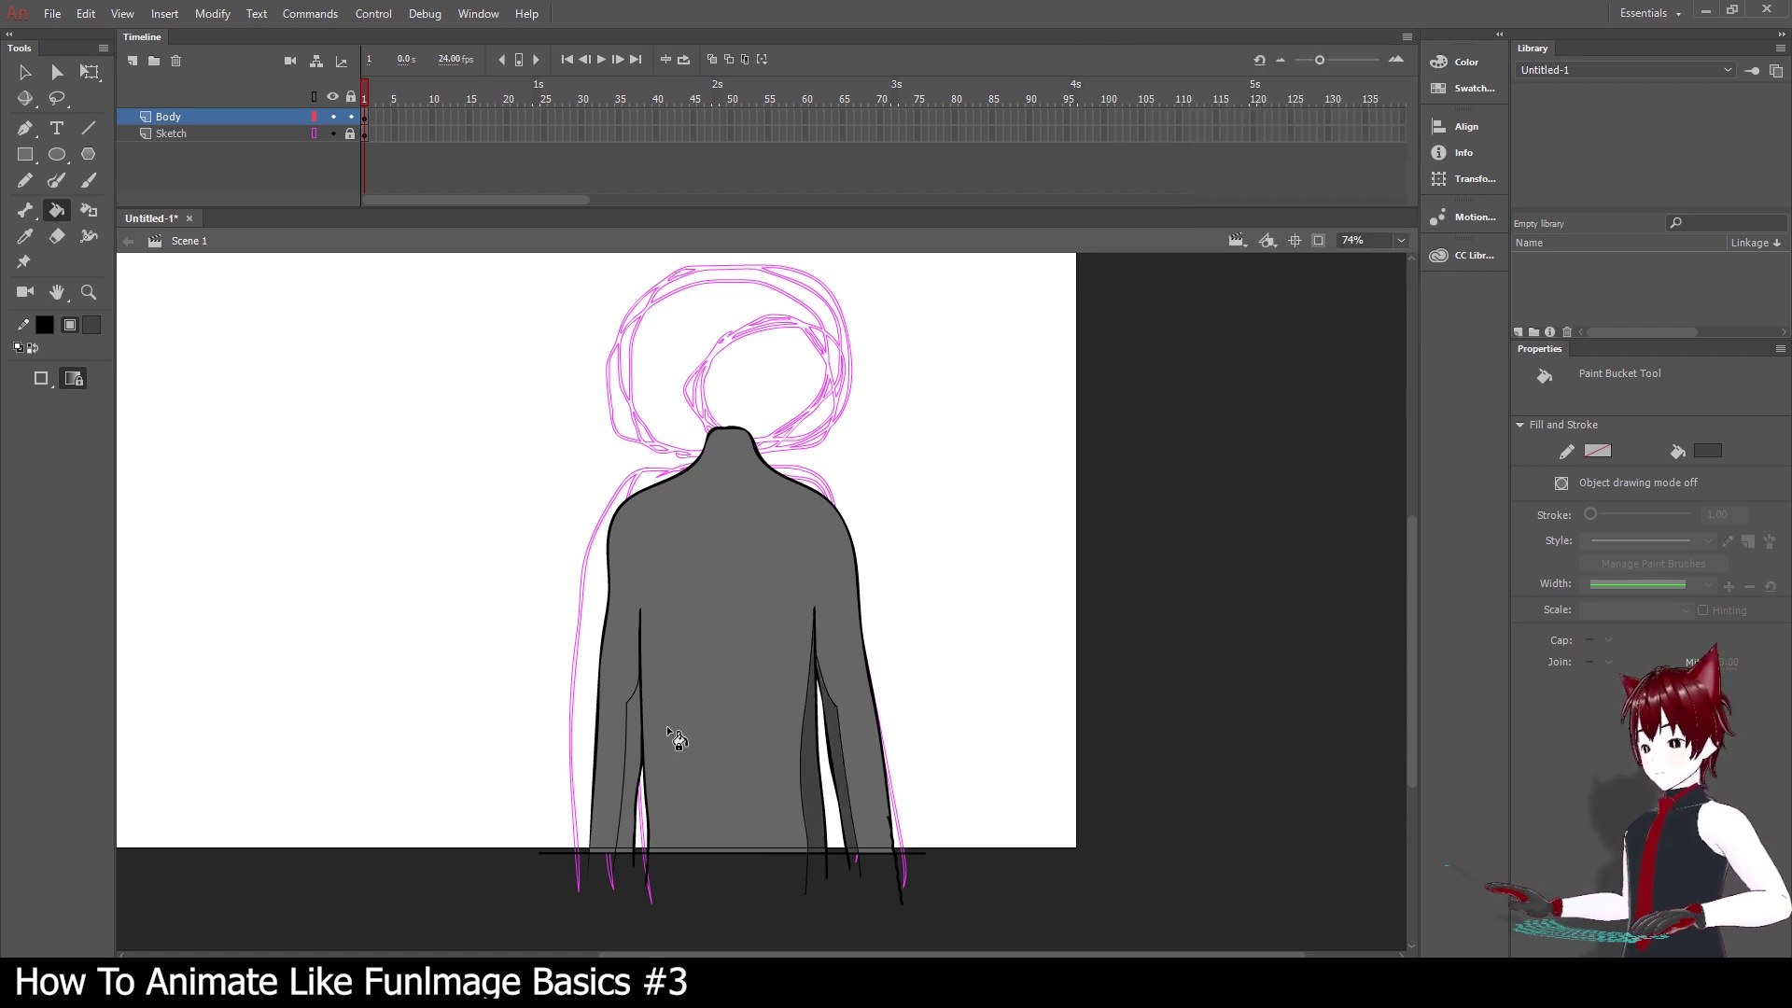
click(635, 731)
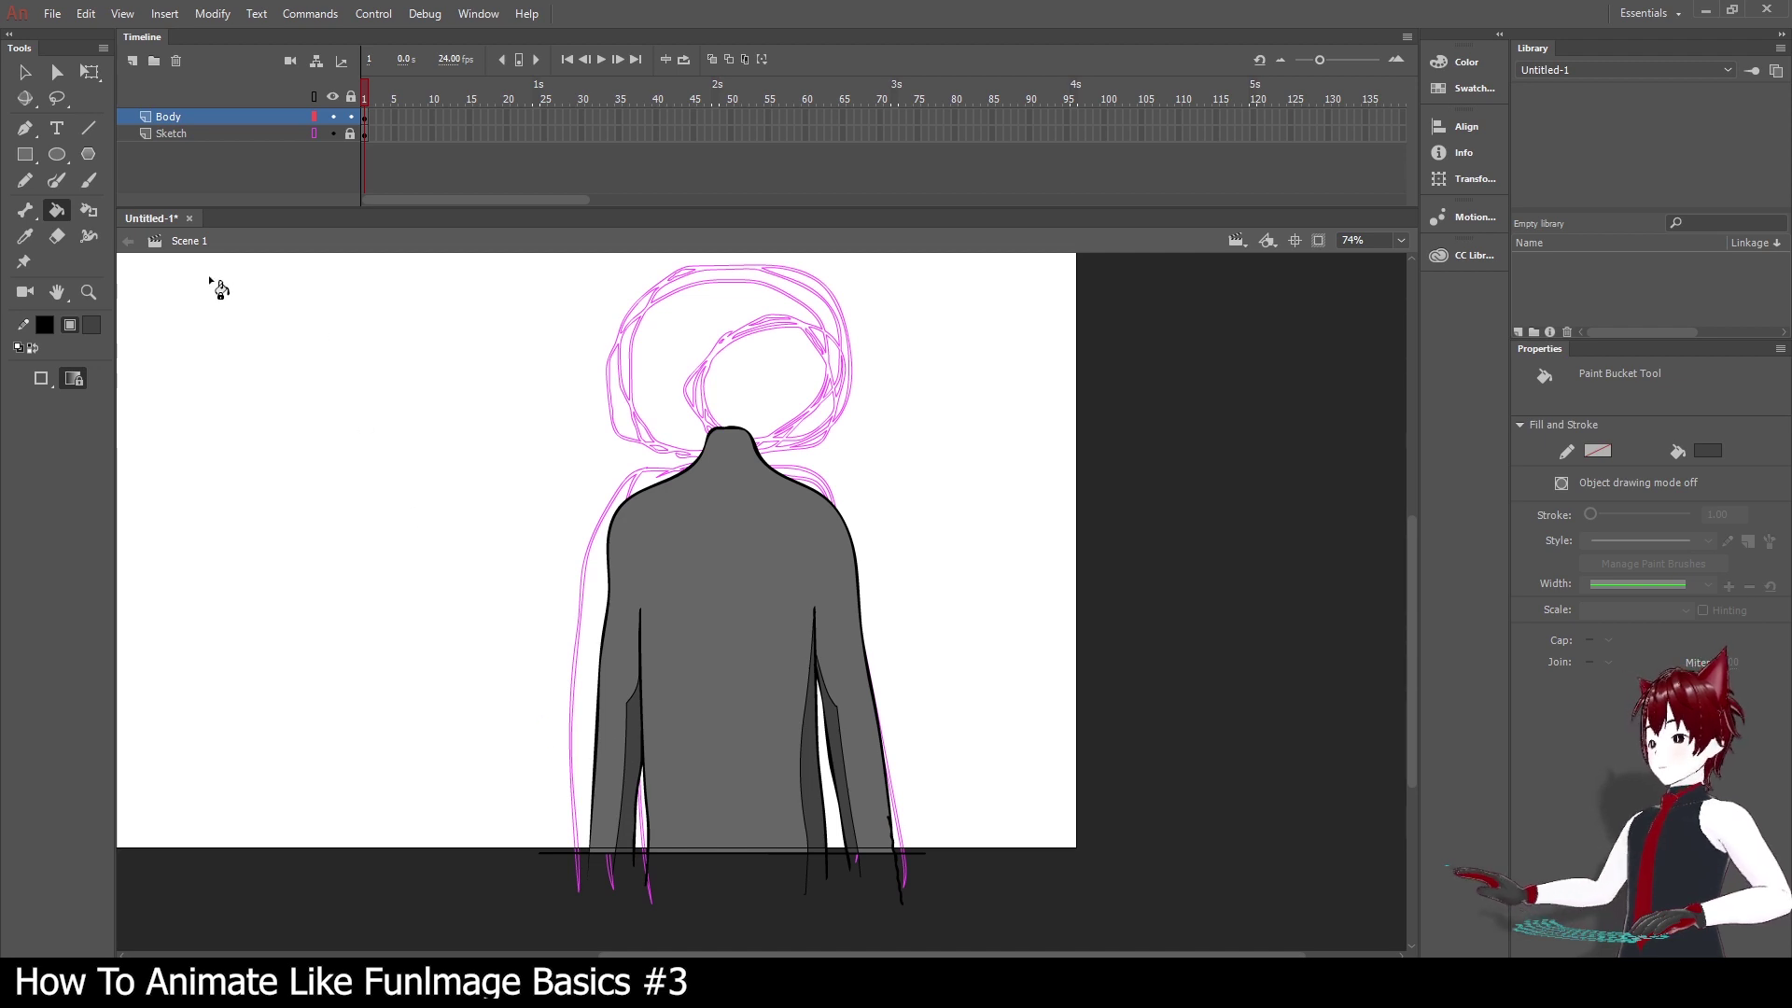
Delete the thin shading boundary lines on both arms and the torso's right side, keeping the dark fills.
click(25, 72)
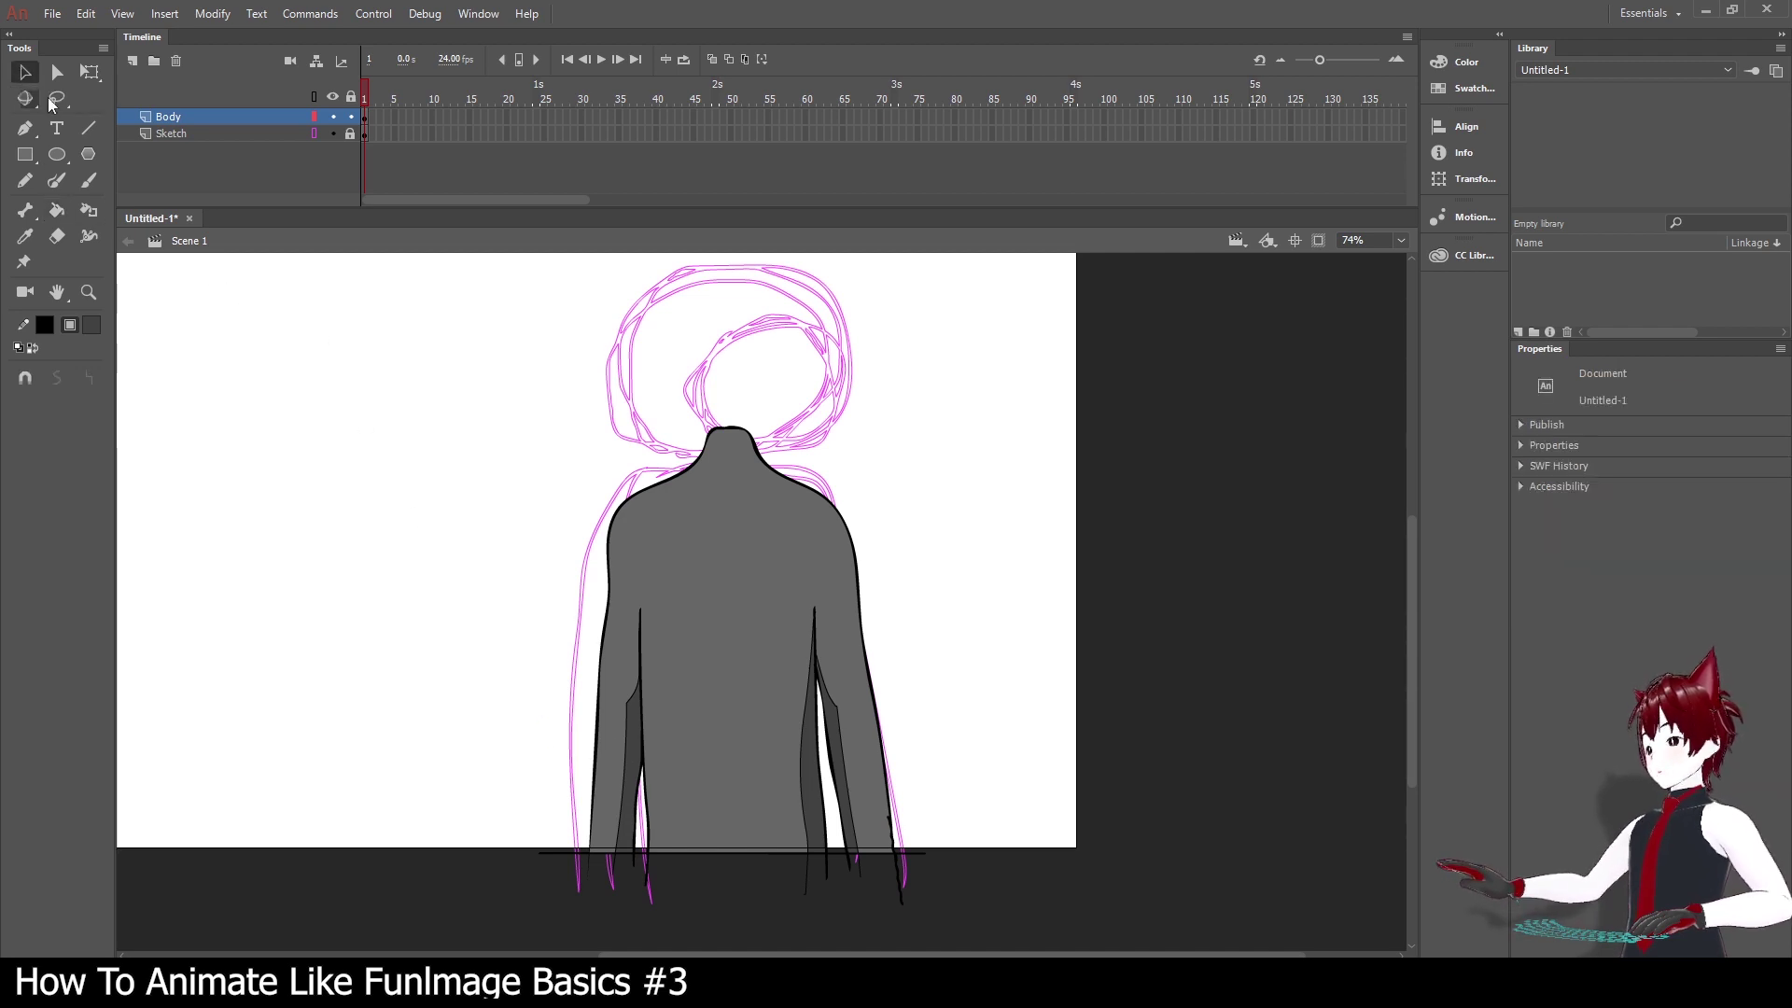
click(631, 736)
key(Escape)
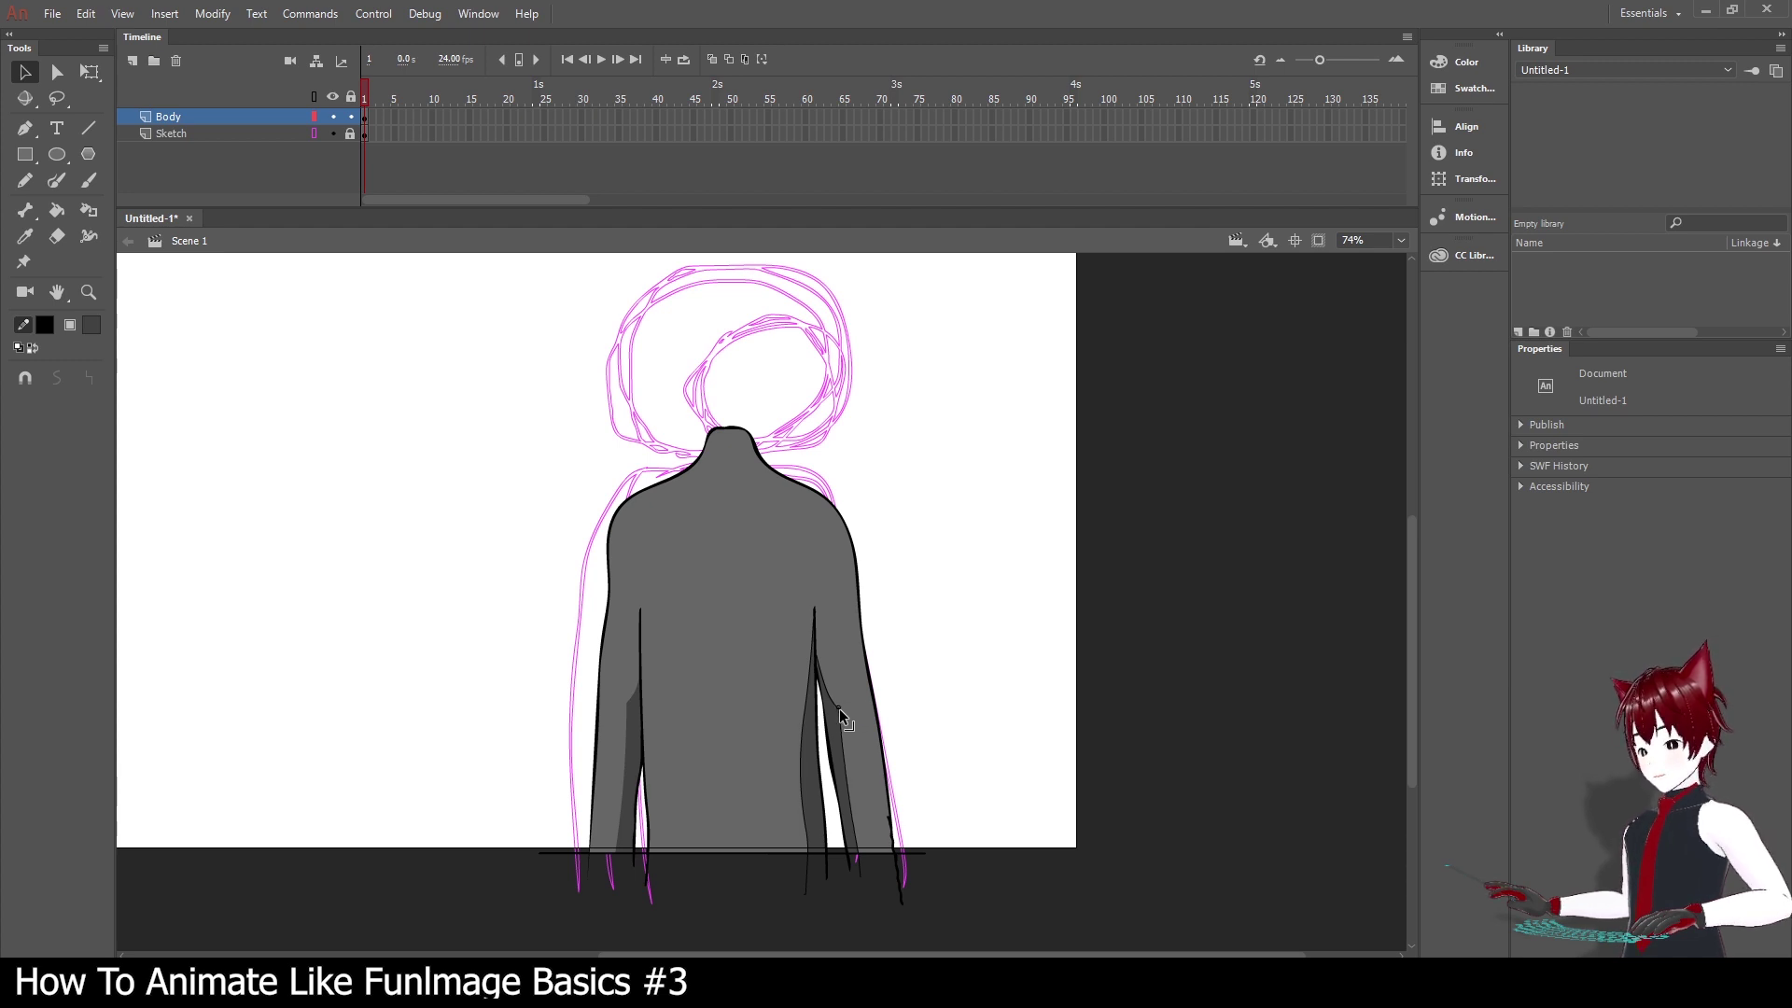
click(836, 716)
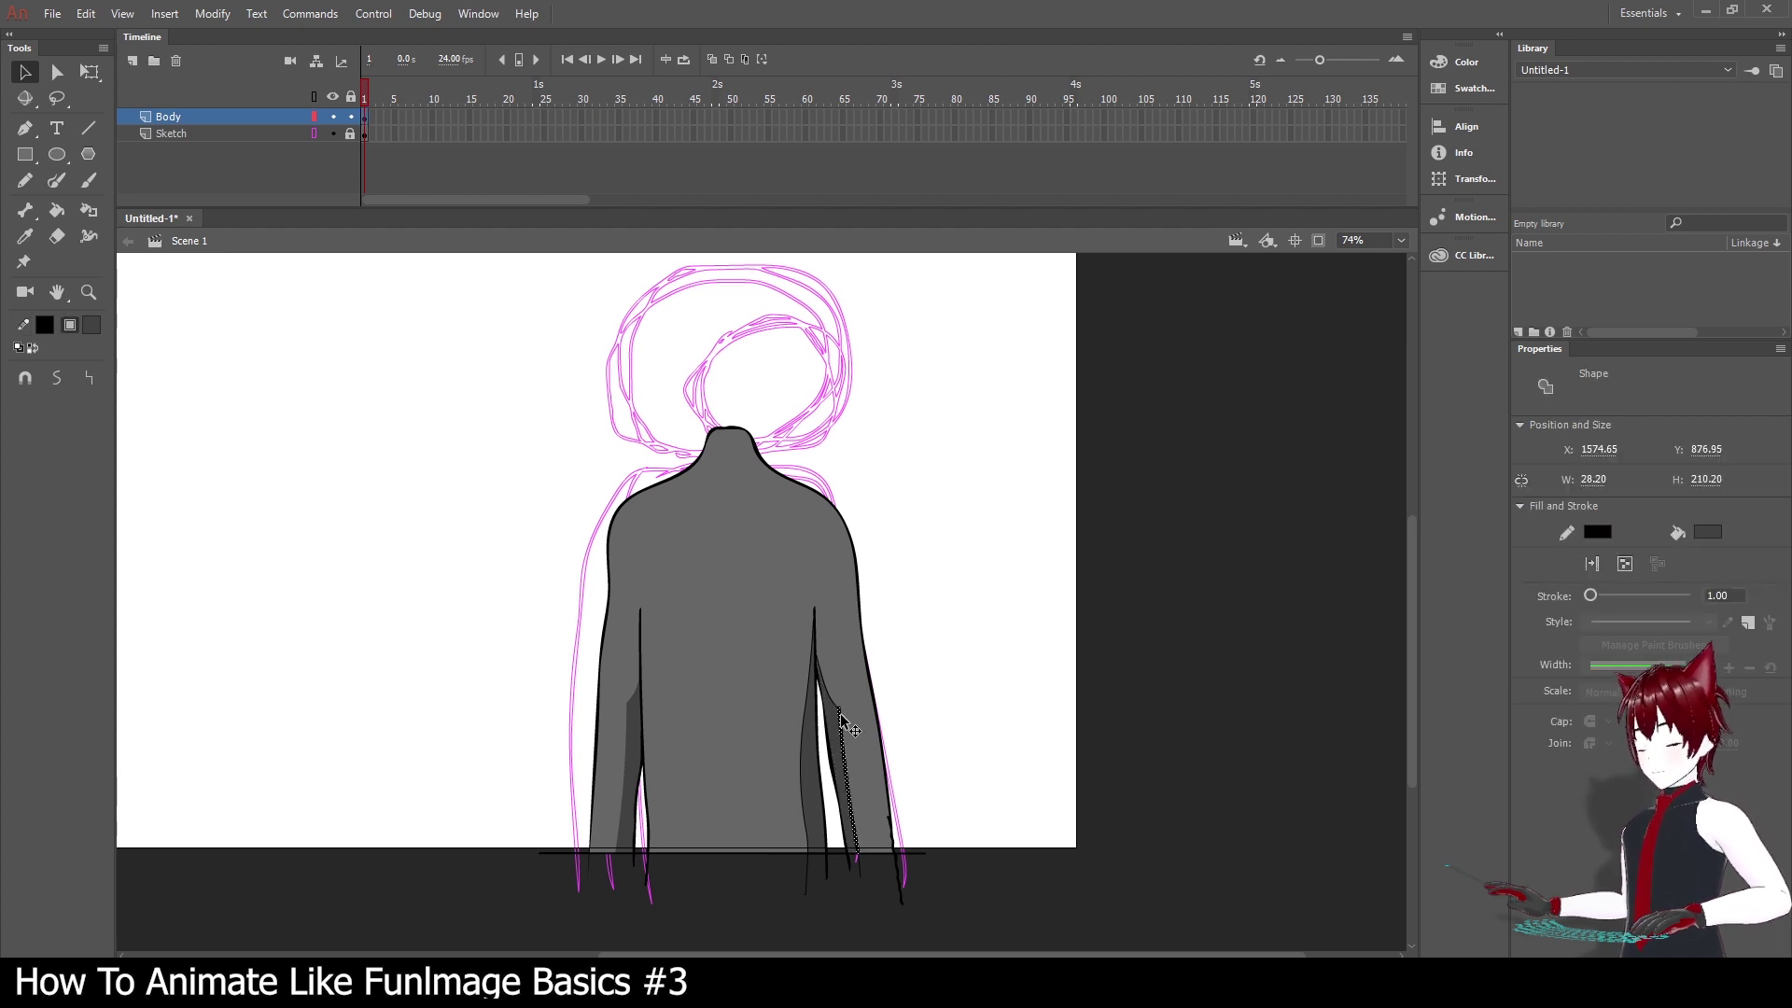
key(Delete)
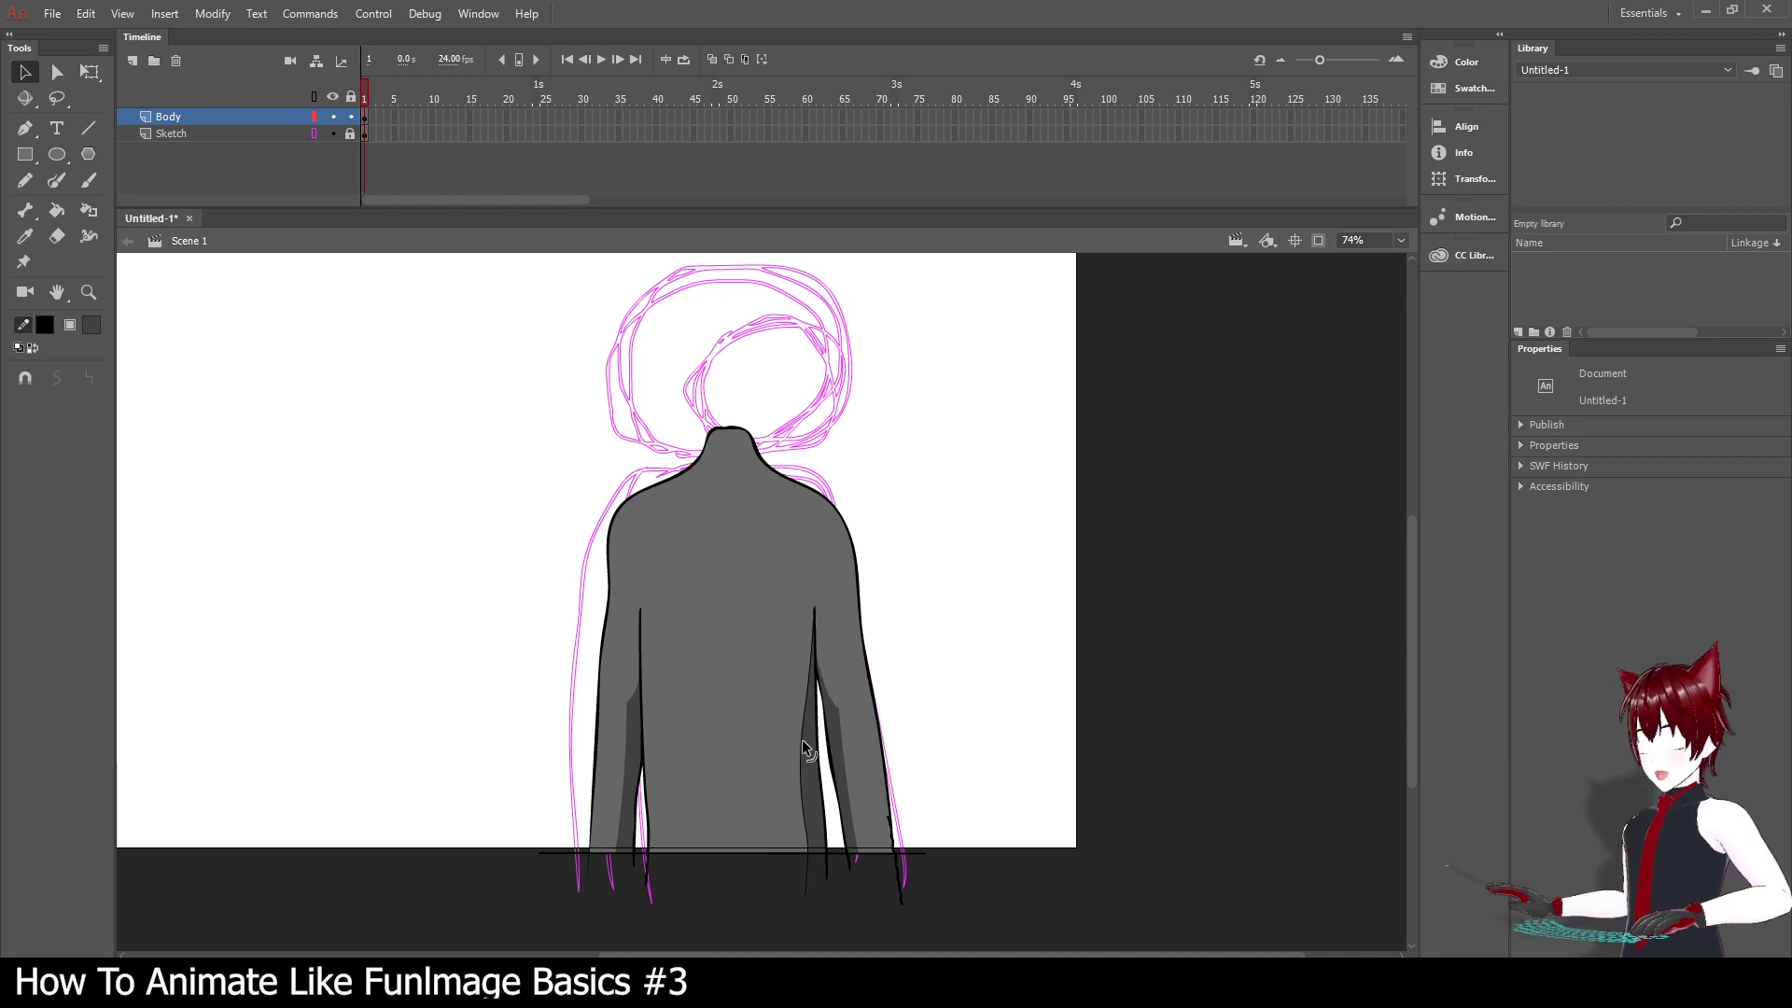
click(815, 742)
key(Delete)
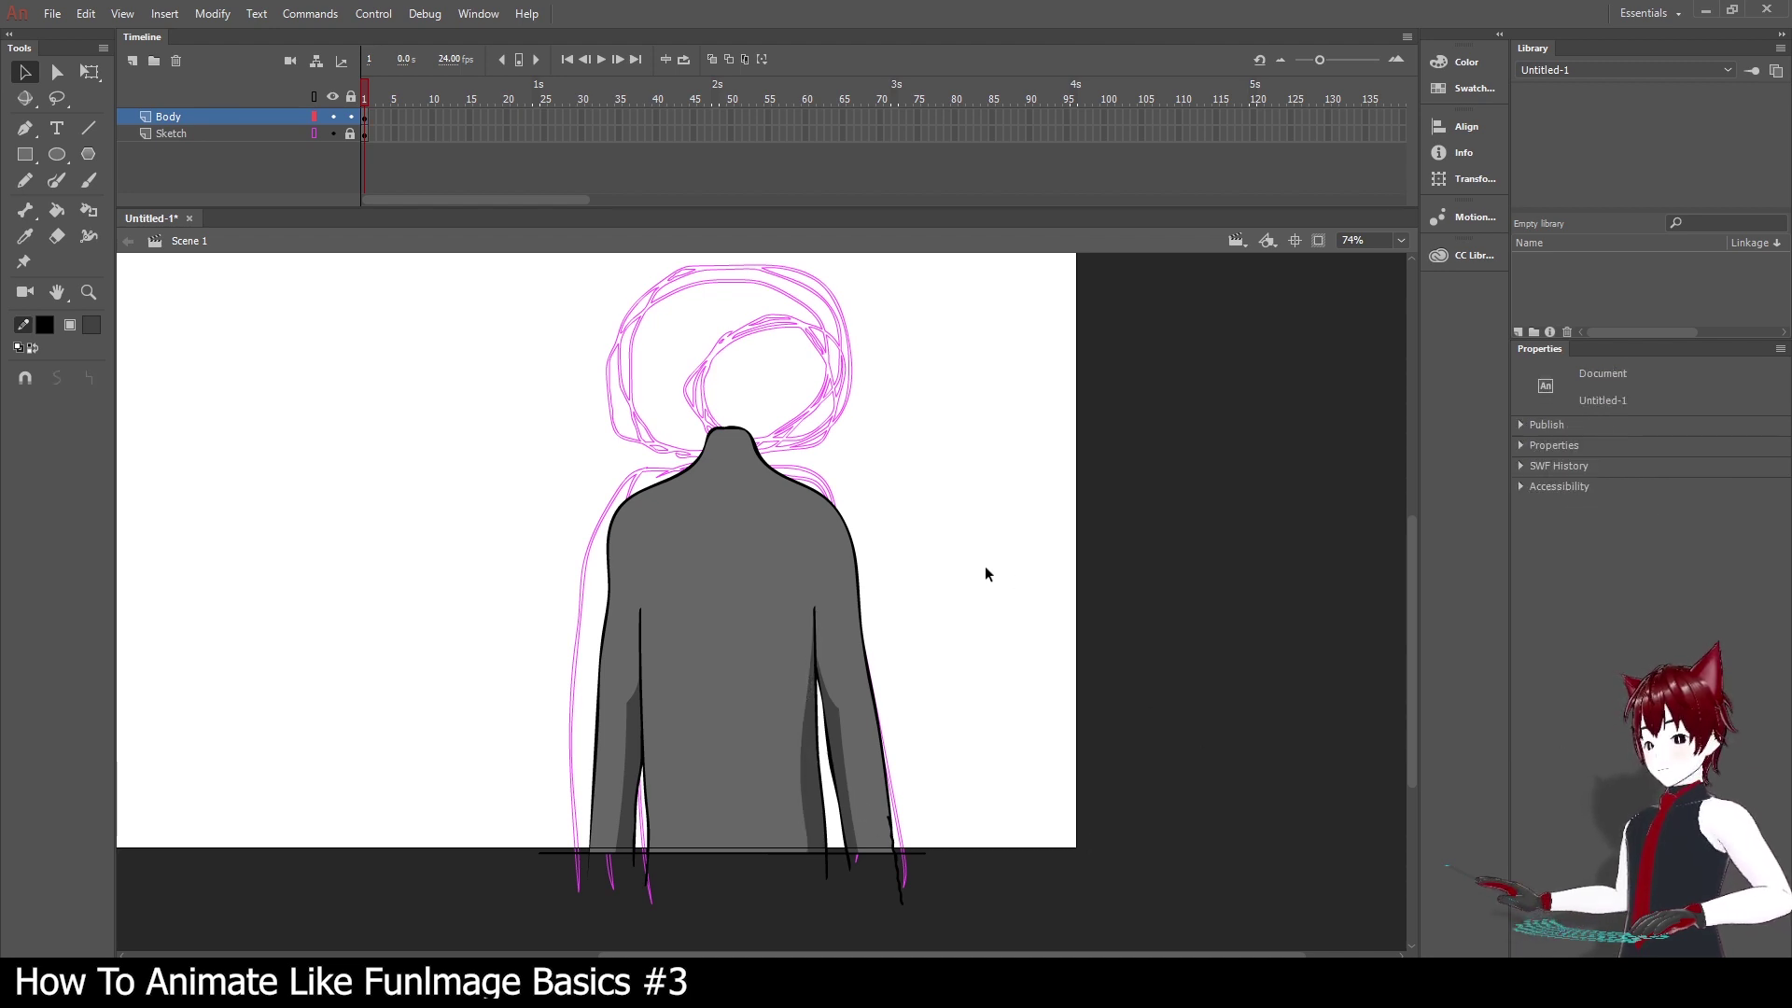
Lock the Body layer in outline view and add a new layer named Neck above it.
click(352, 119)
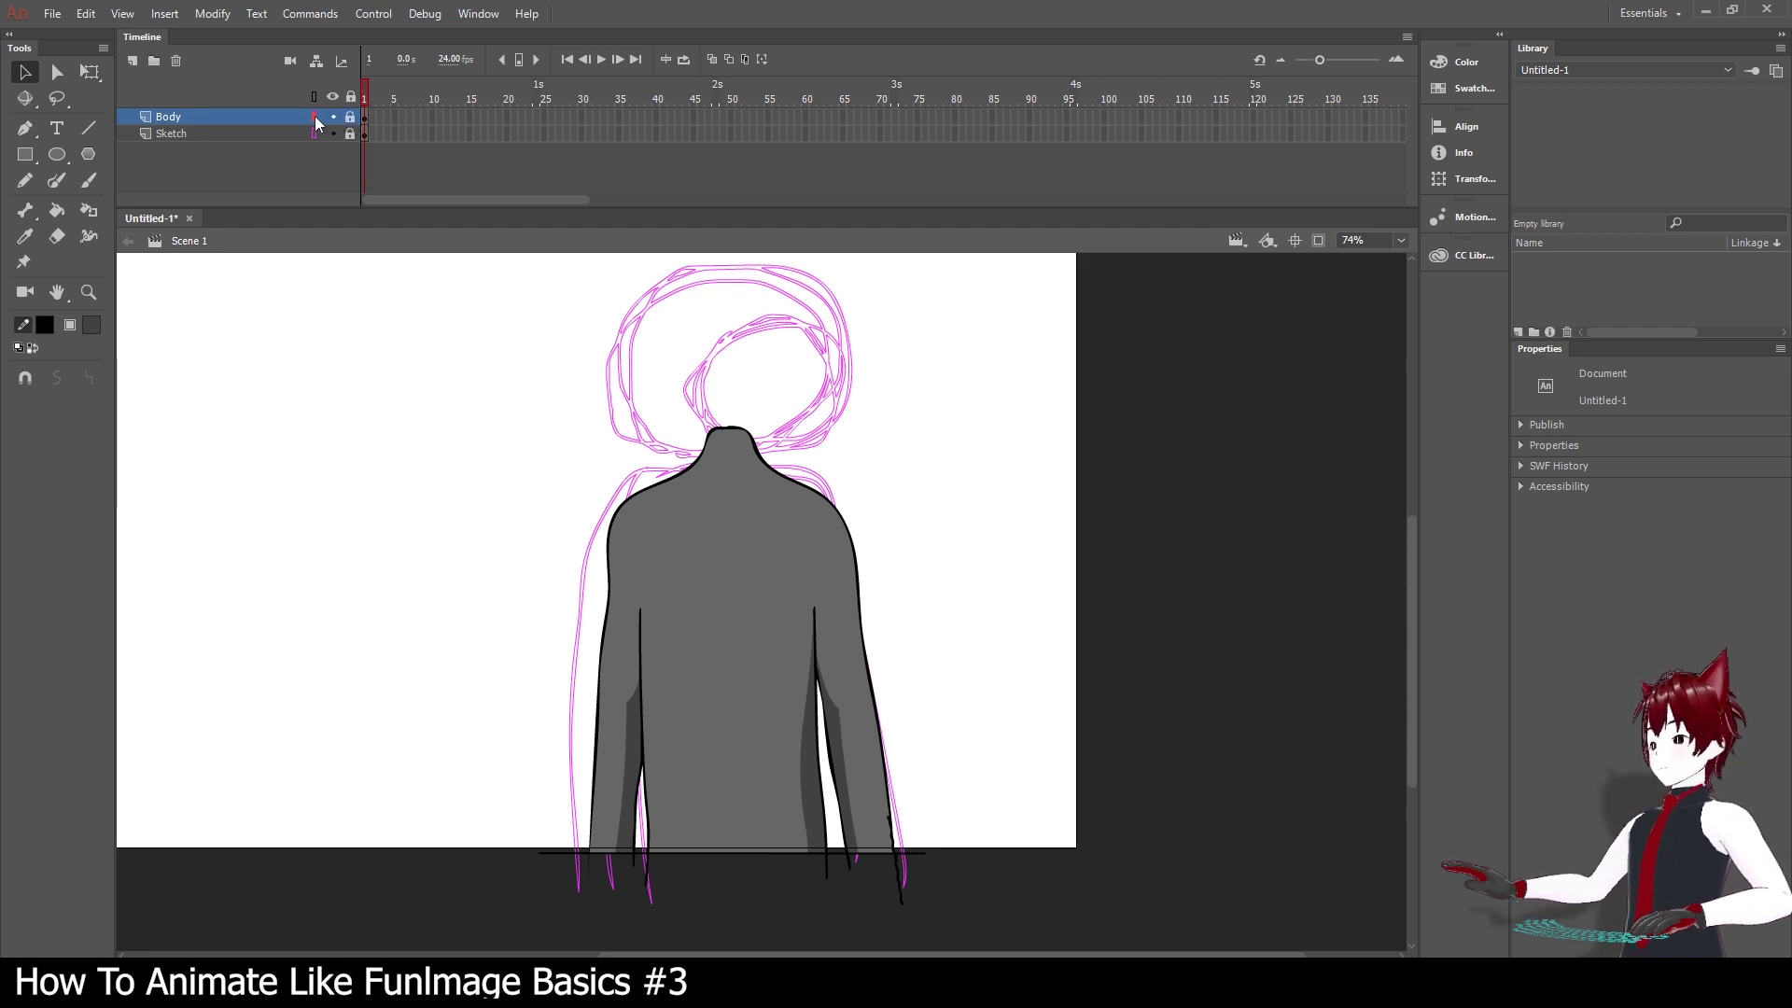
click(315, 116)
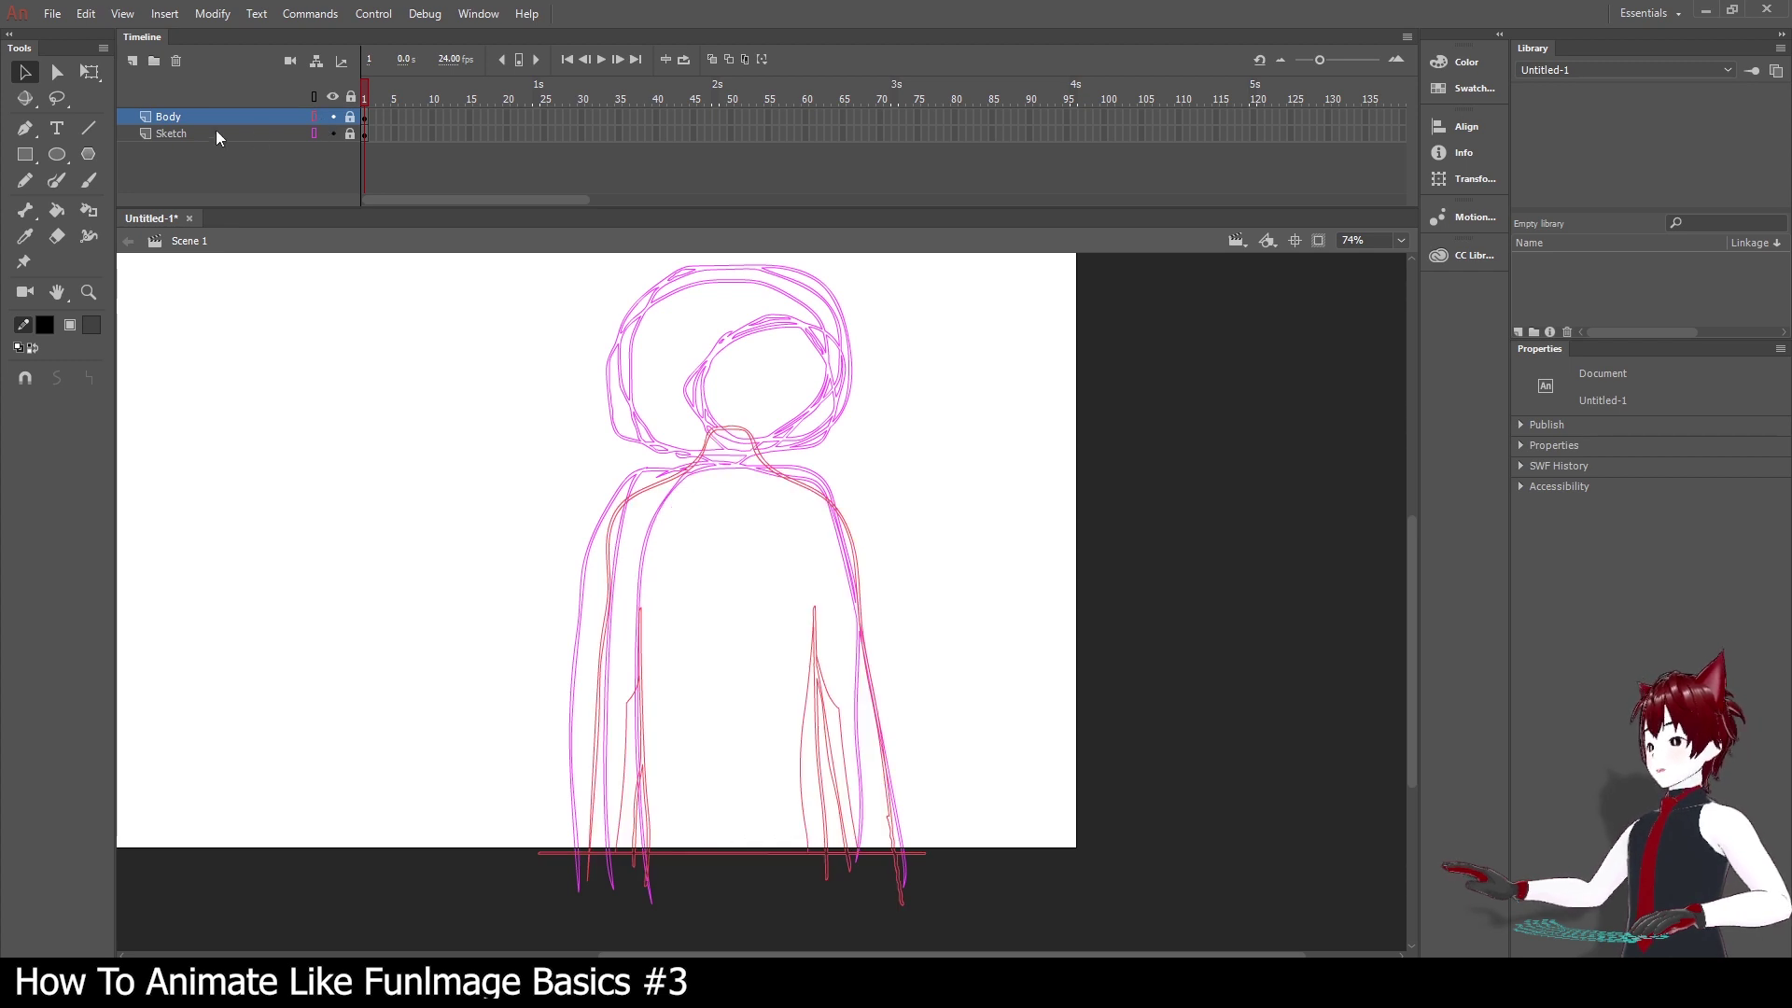
click(131, 60)
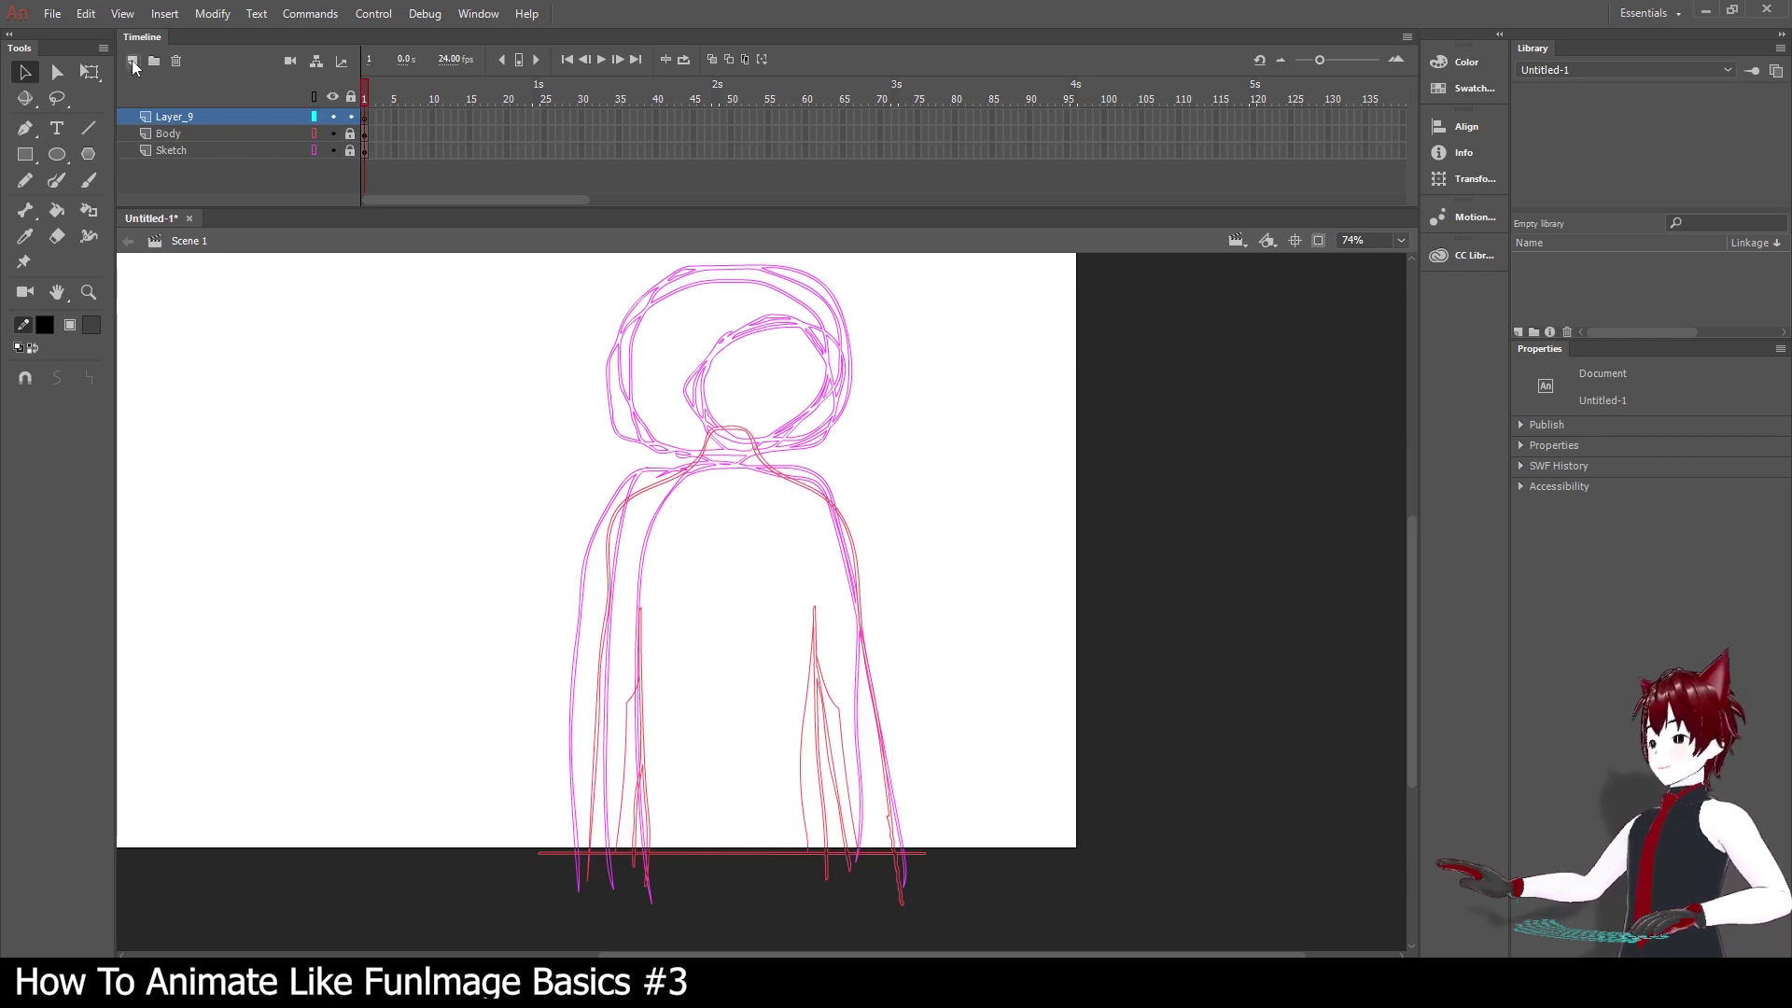
double_click(190, 116)
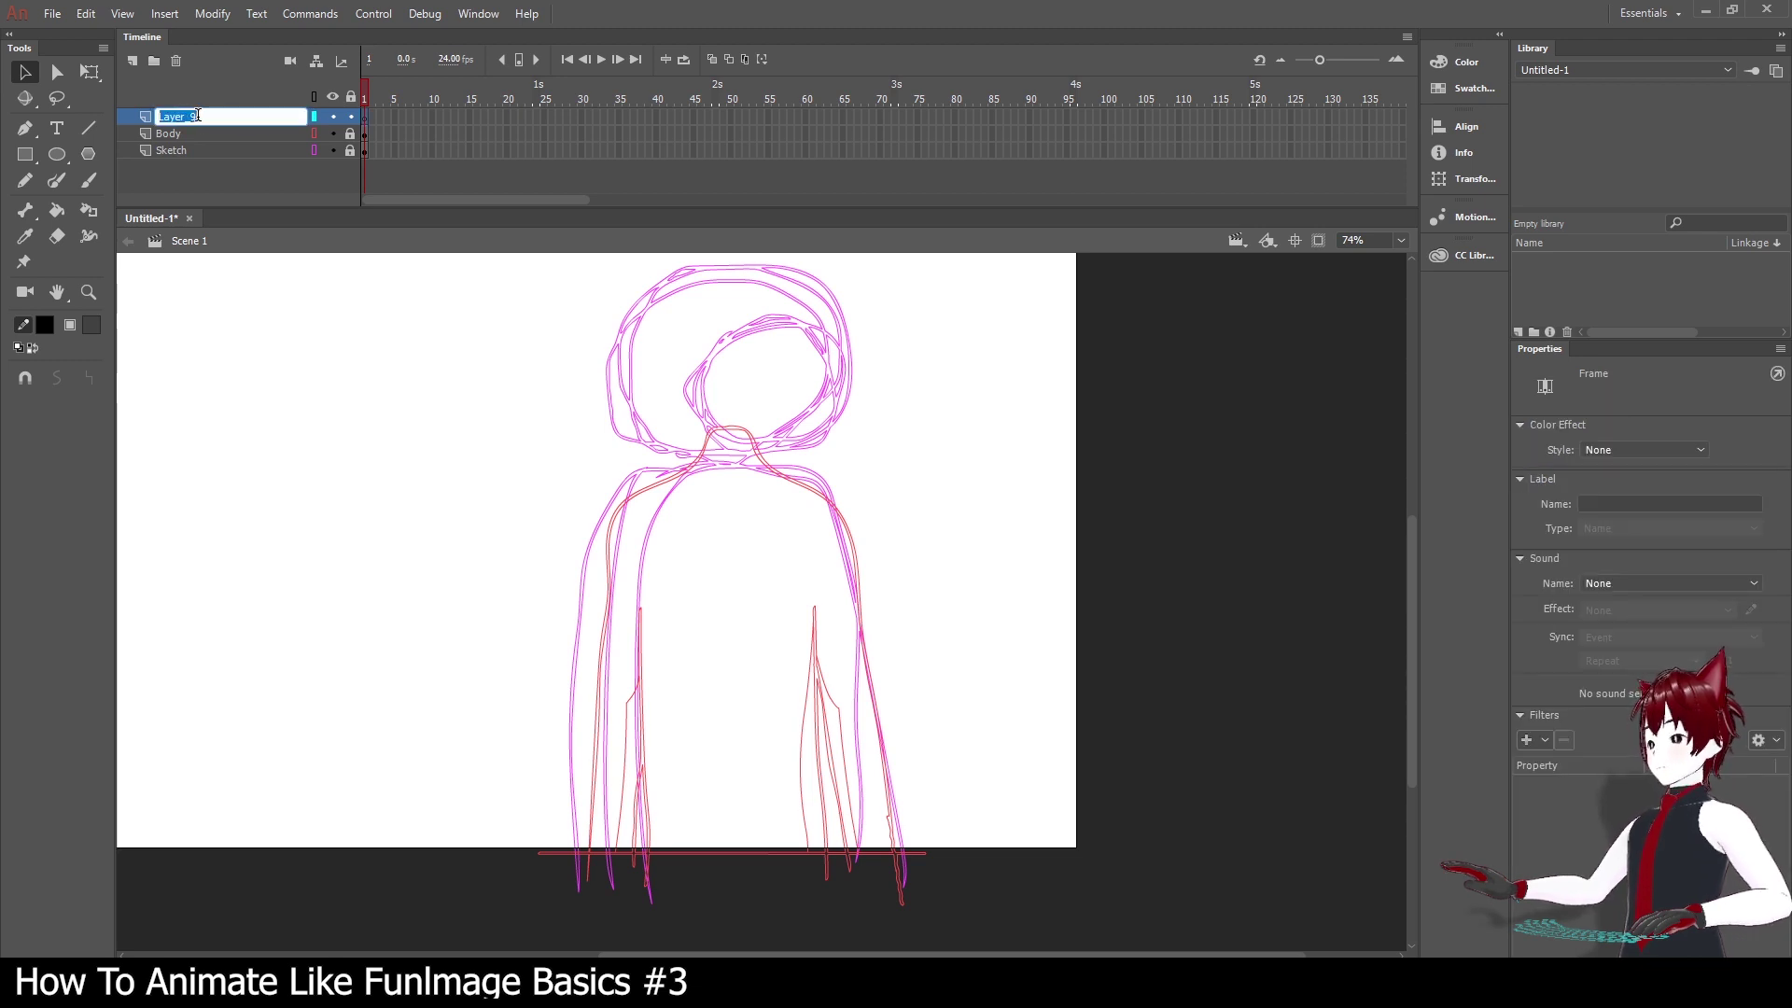
text(Ne)
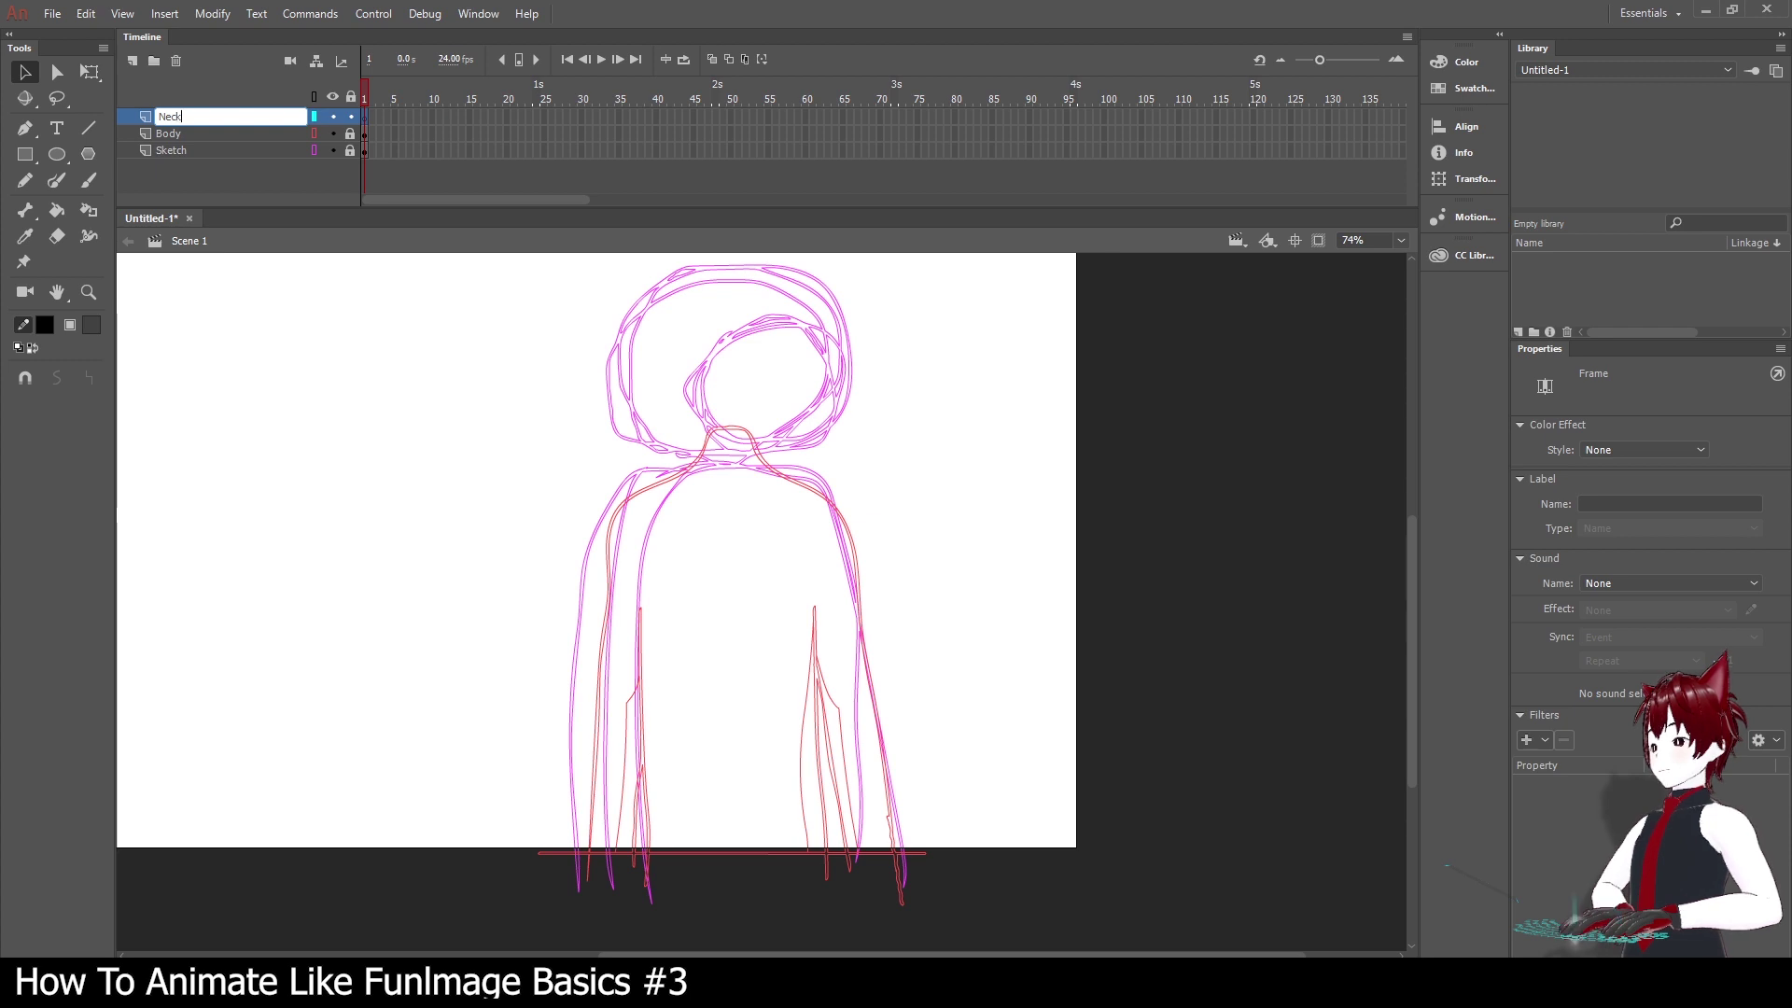
text(ck)
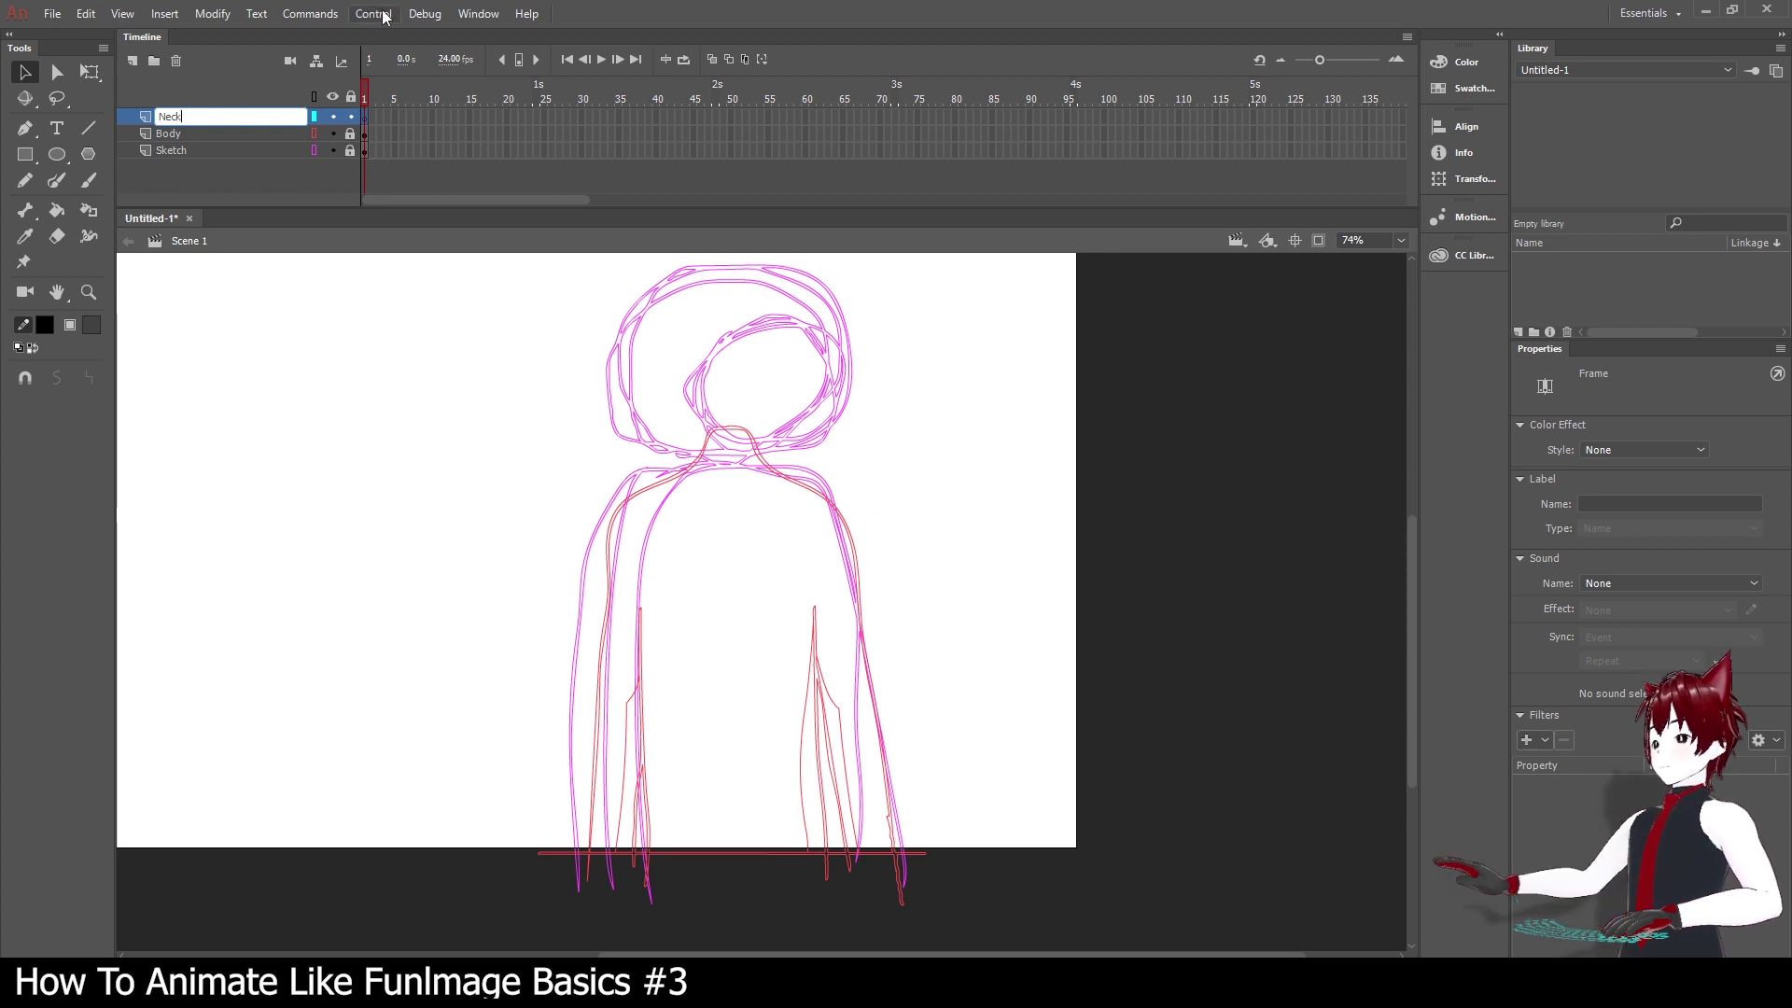
click(364, 119)
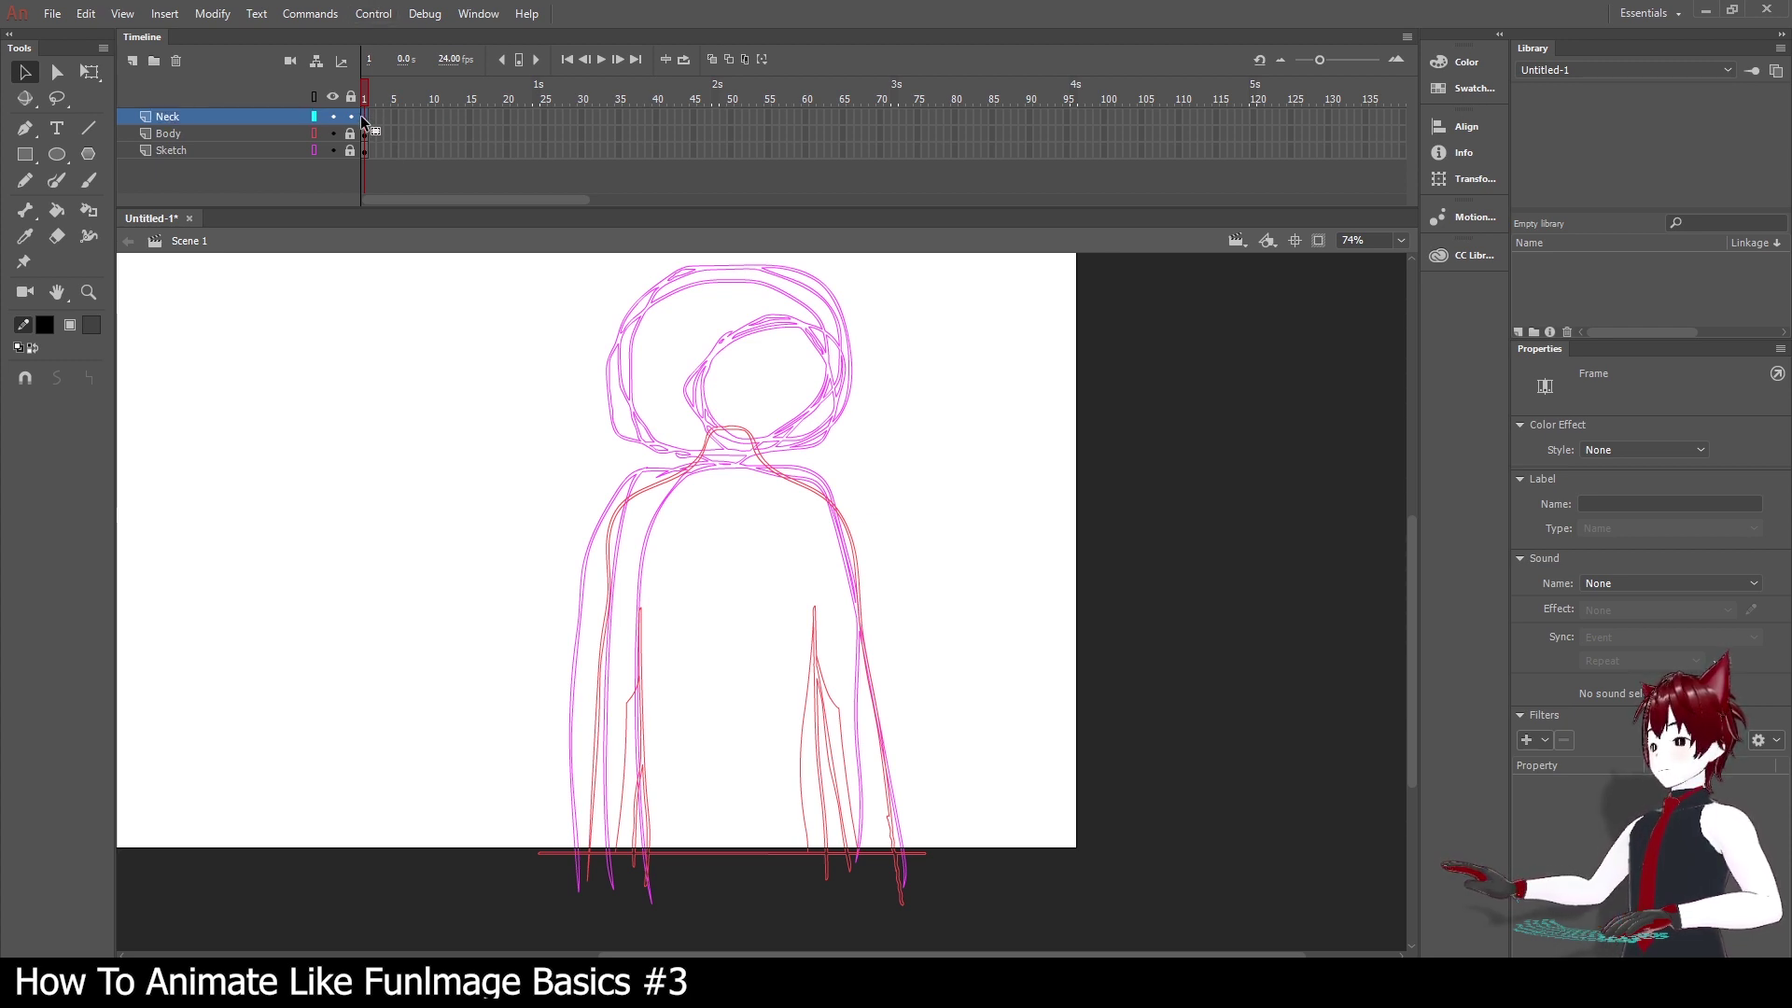
Draw a closed neck outline on the Neck layer with the Brush tool in black #000000, pointed at the top and dipping below the collar.
click(89, 180)
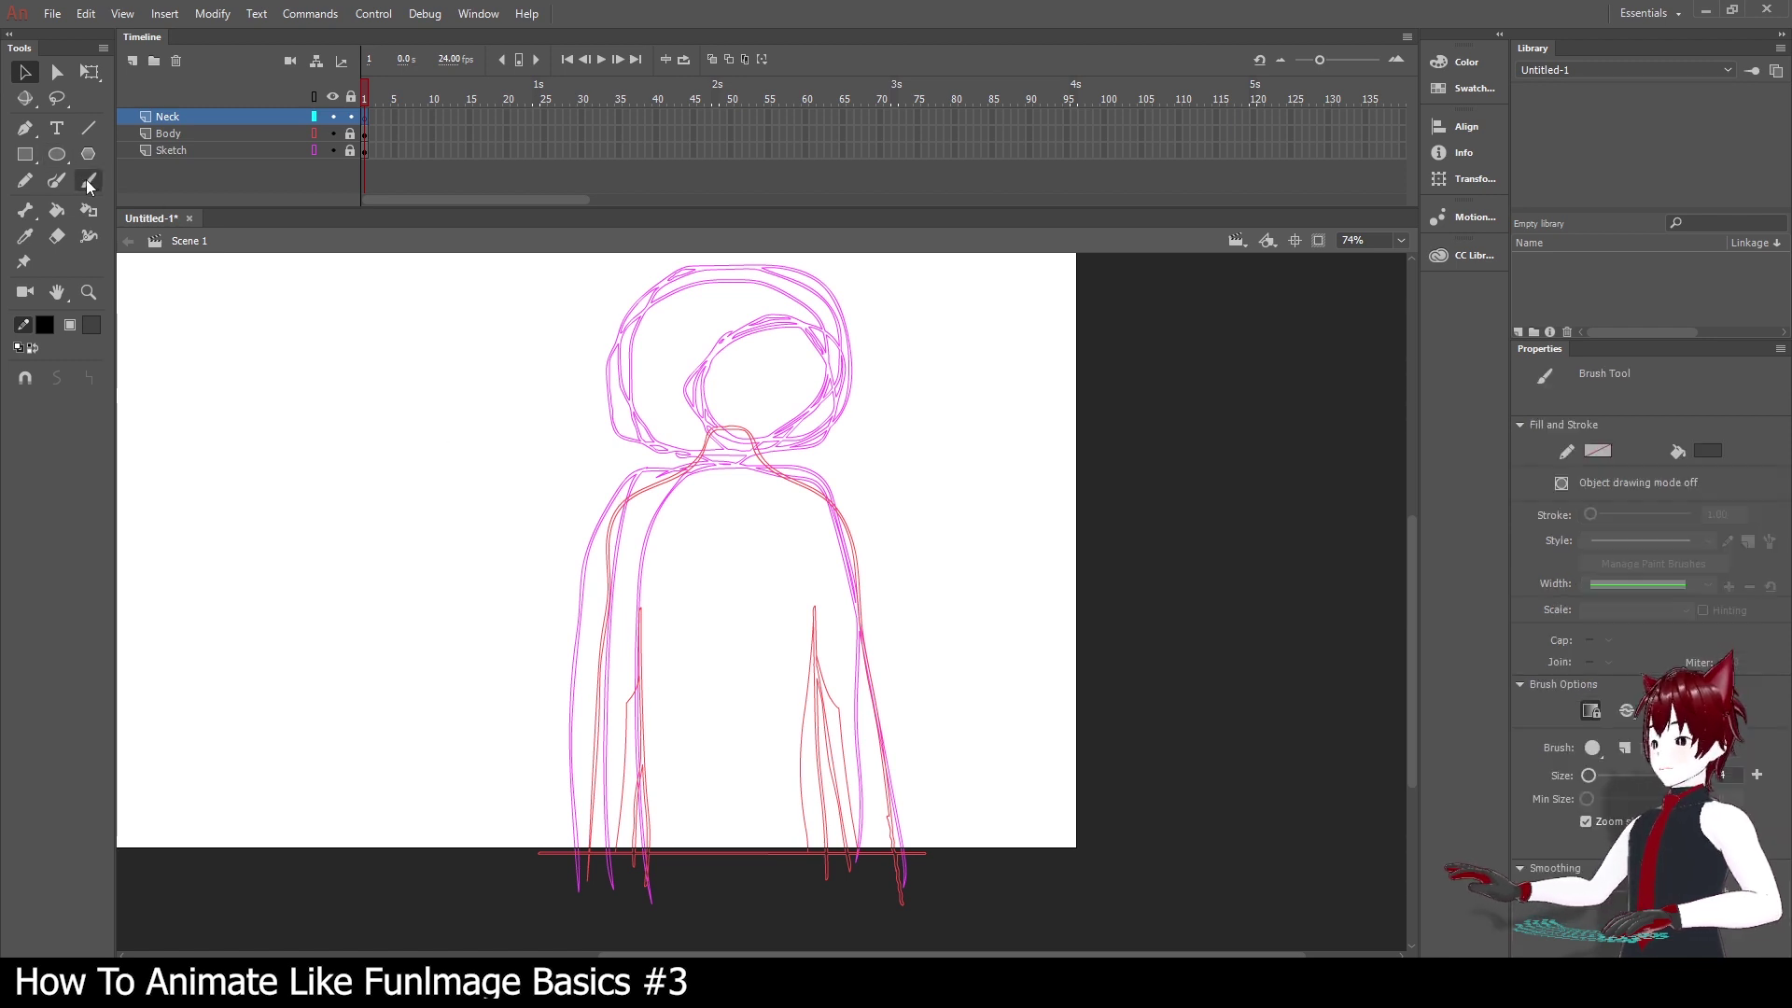
click(91, 327)
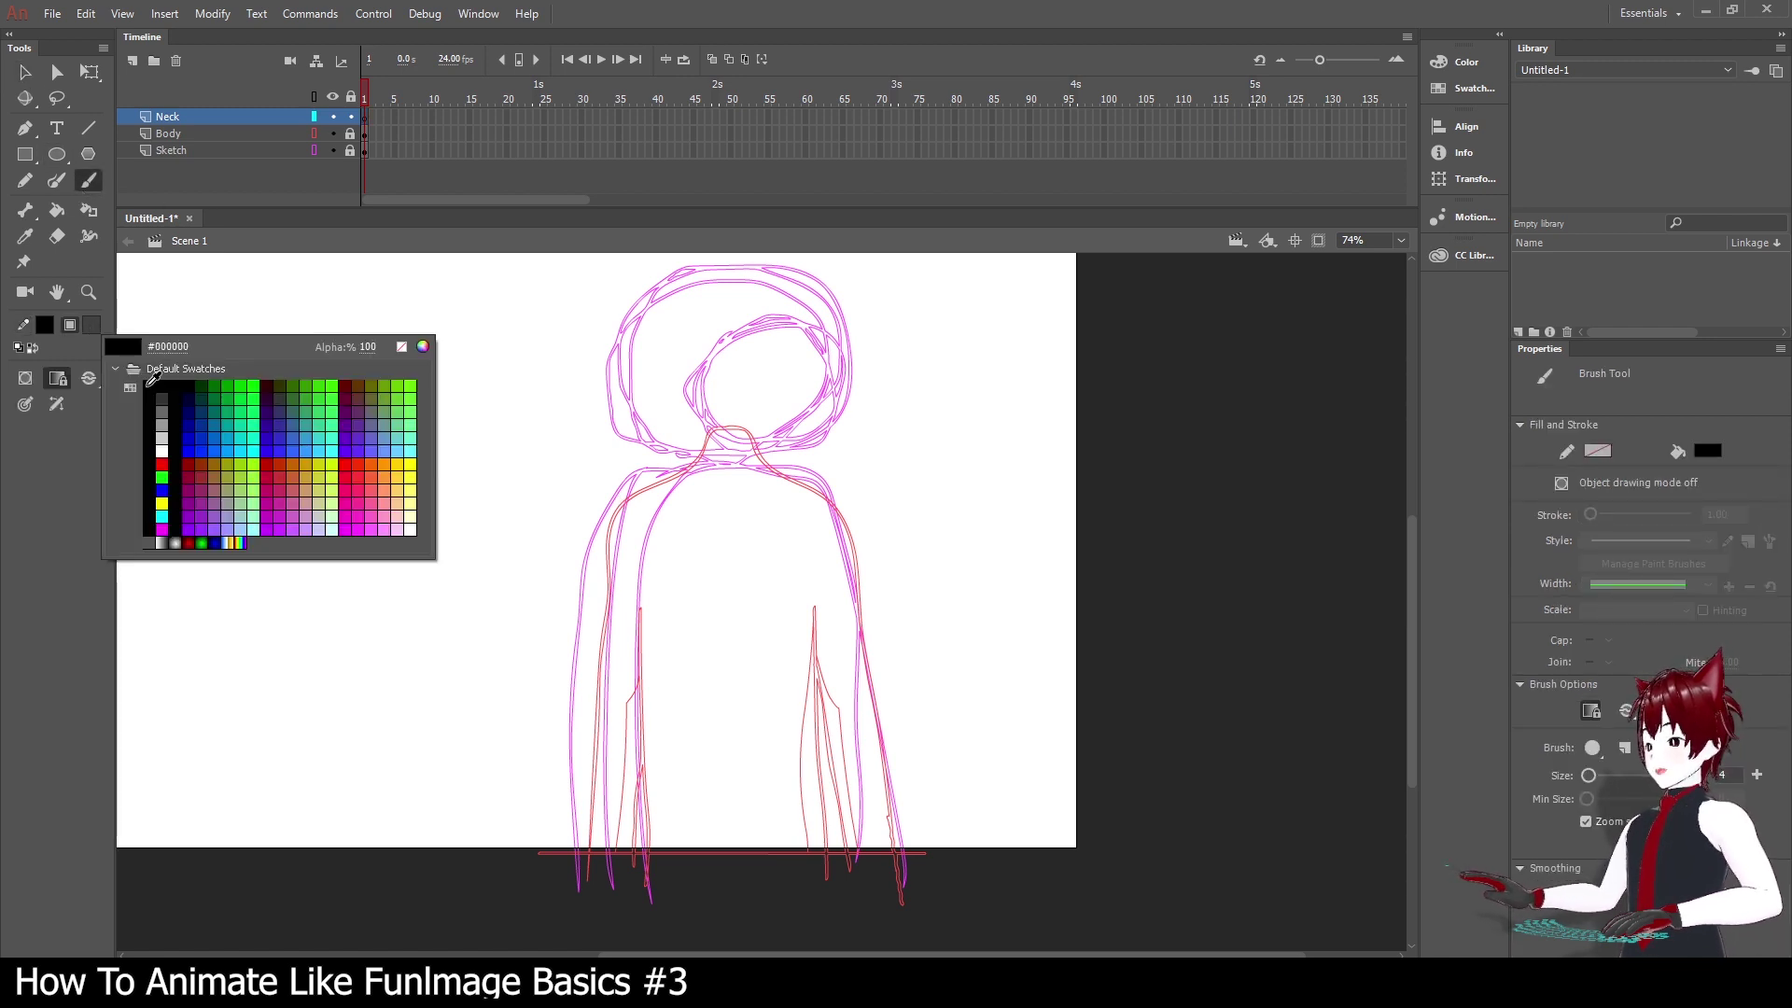
click(154, 371)
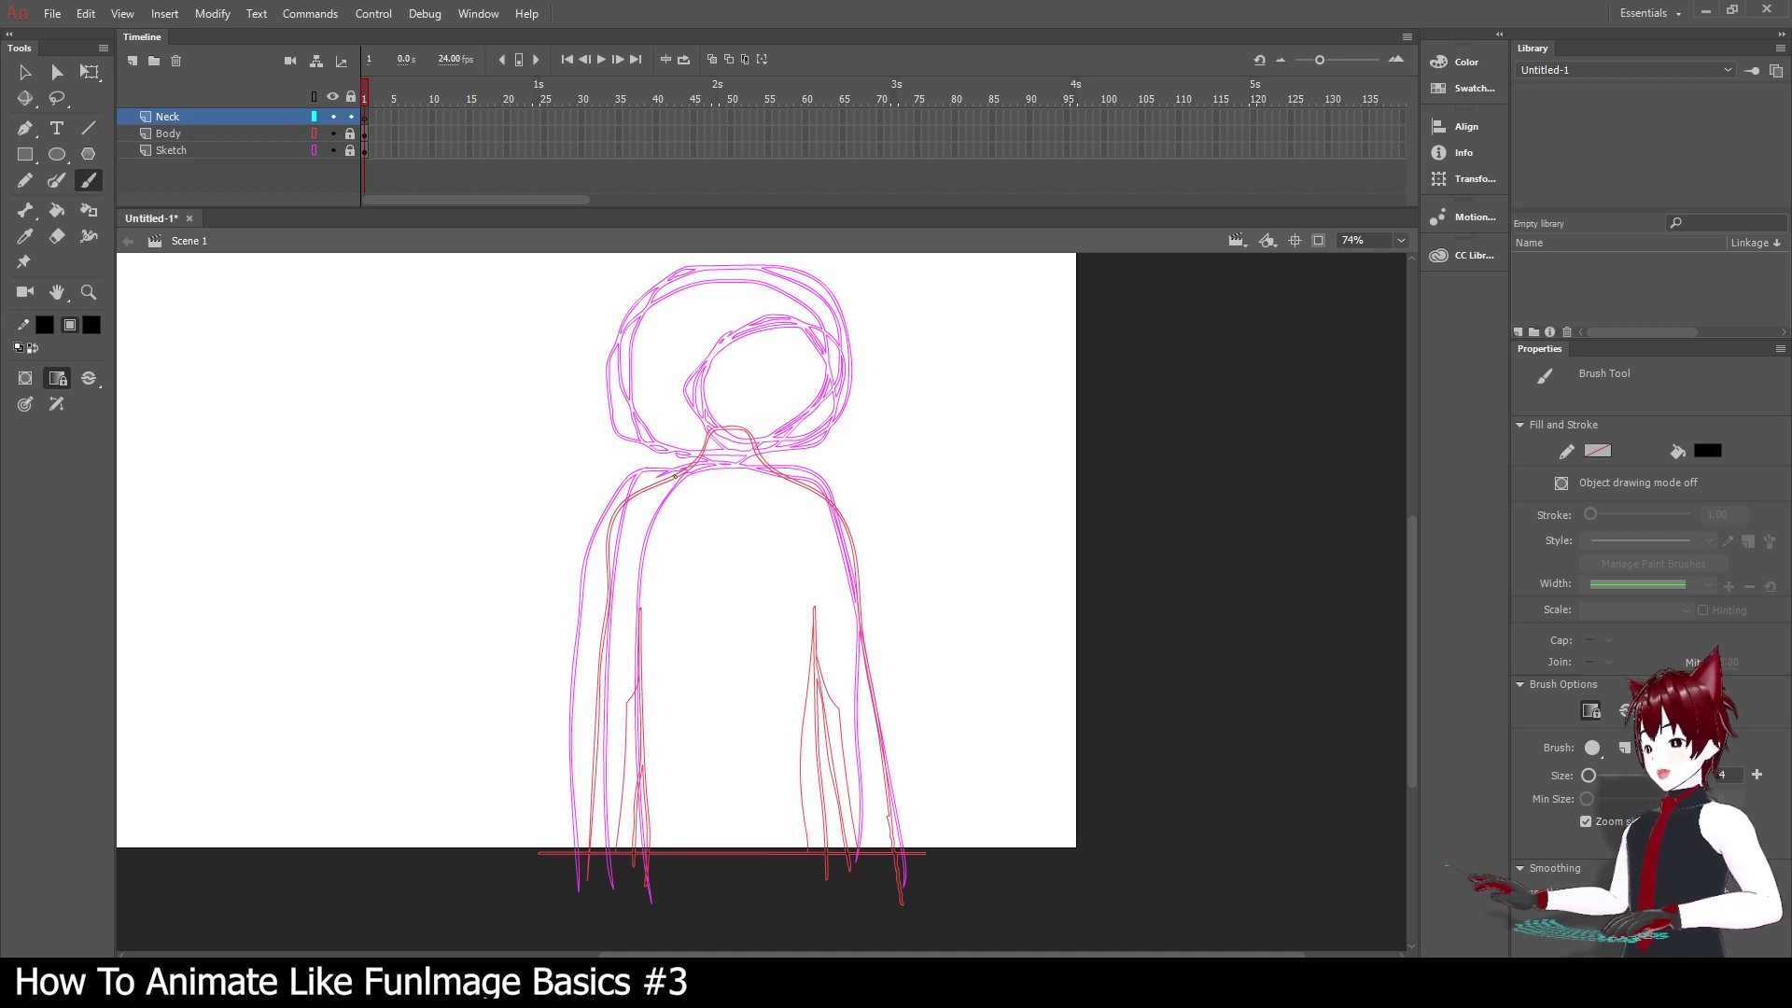
mouse_move(696, 484)
mouse_down()
mouse_move(717, 501)
mouse_move(781, 478)
mouse_up()
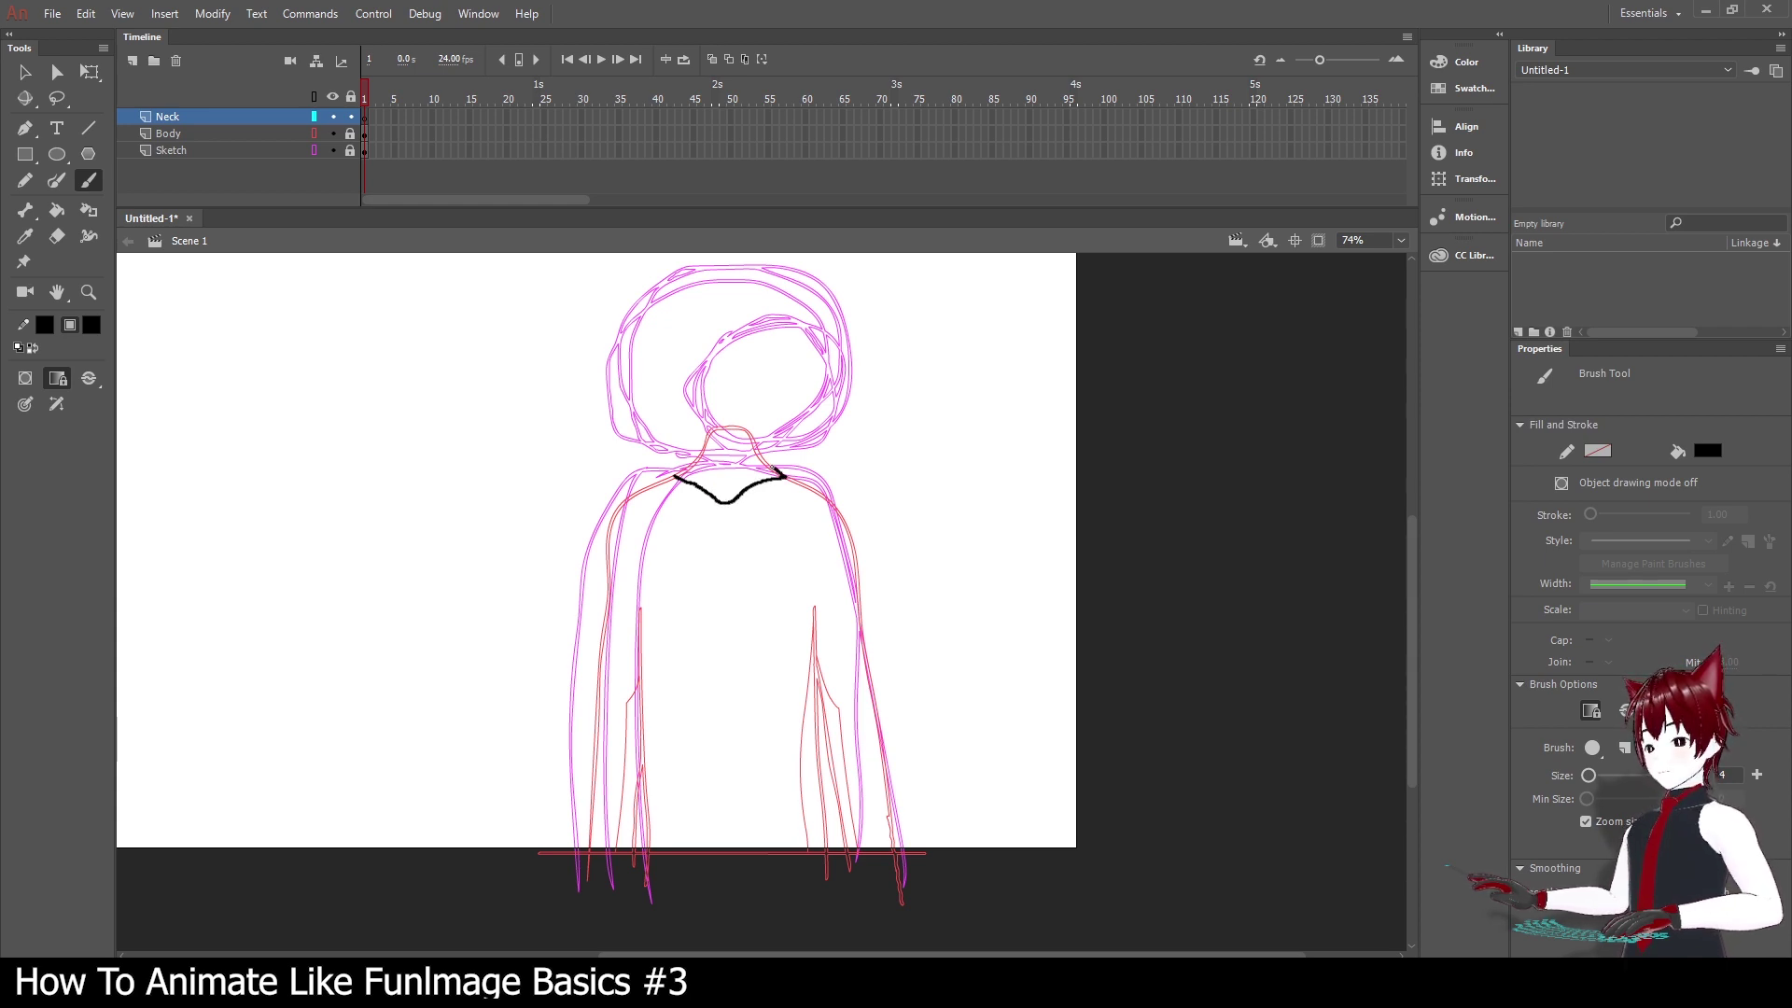
mouse_move(783, 475)
mouse_down()
mouse_move(726, 409)
mouse_move(673, 476)
mouse_up()
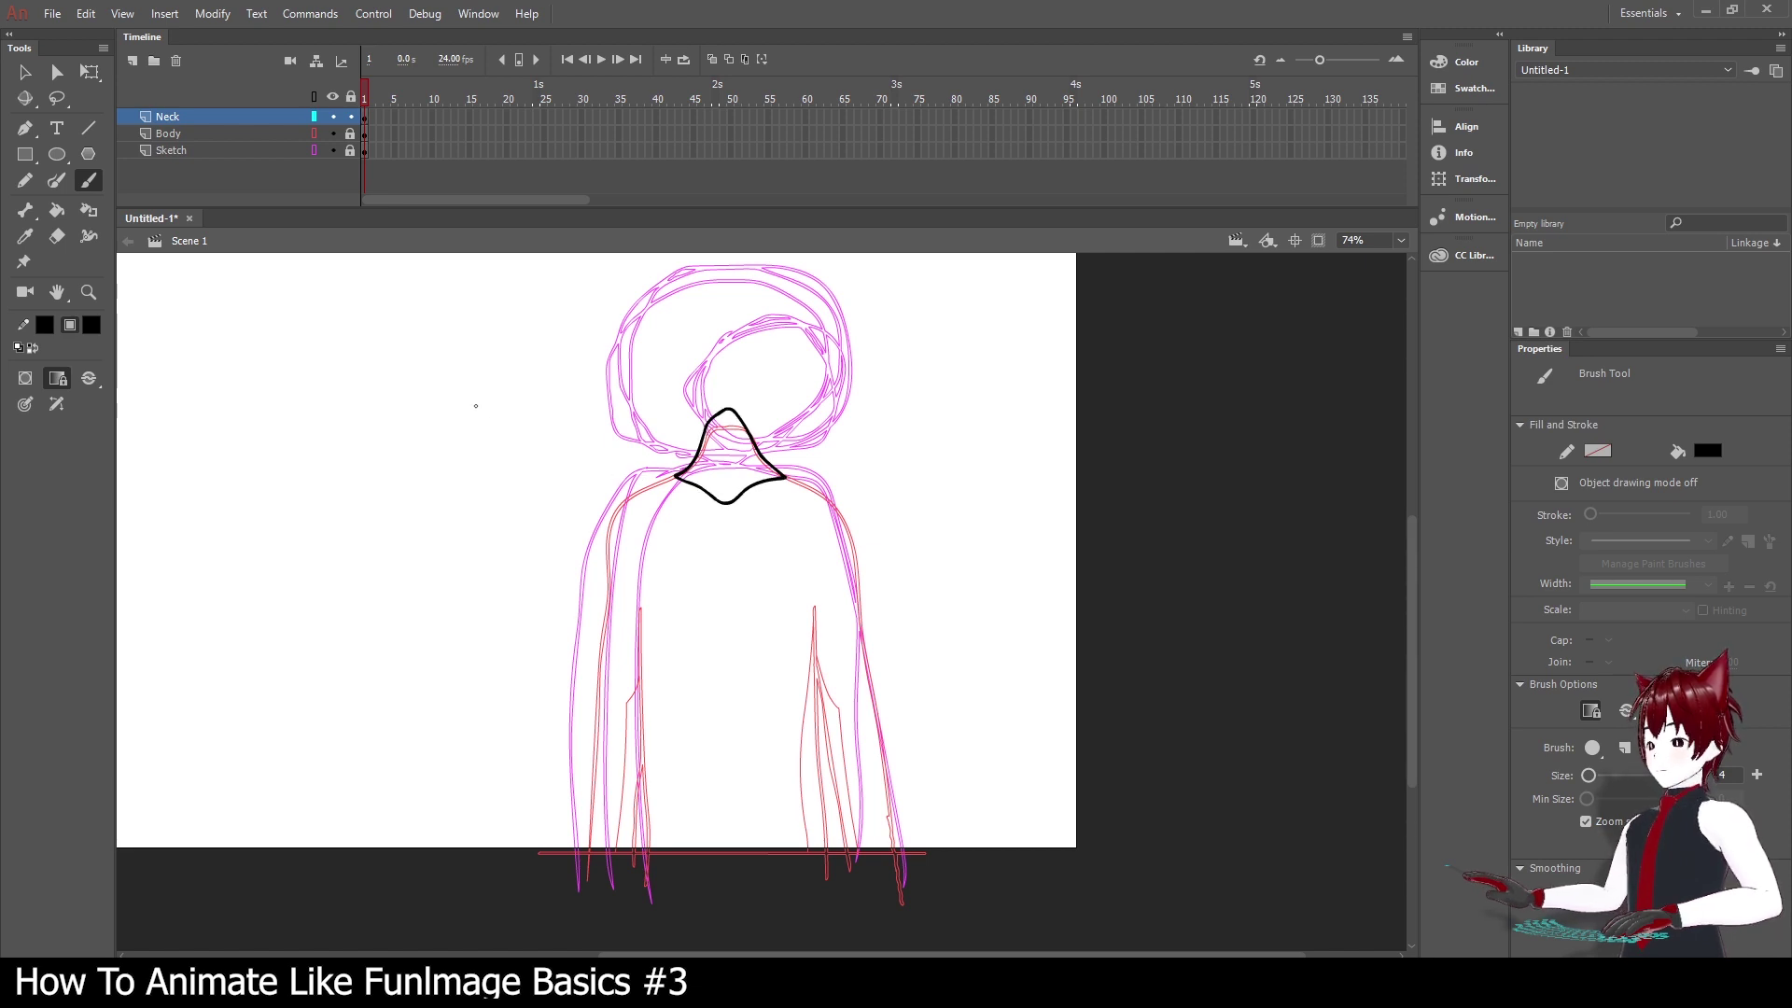
click(26, 73)
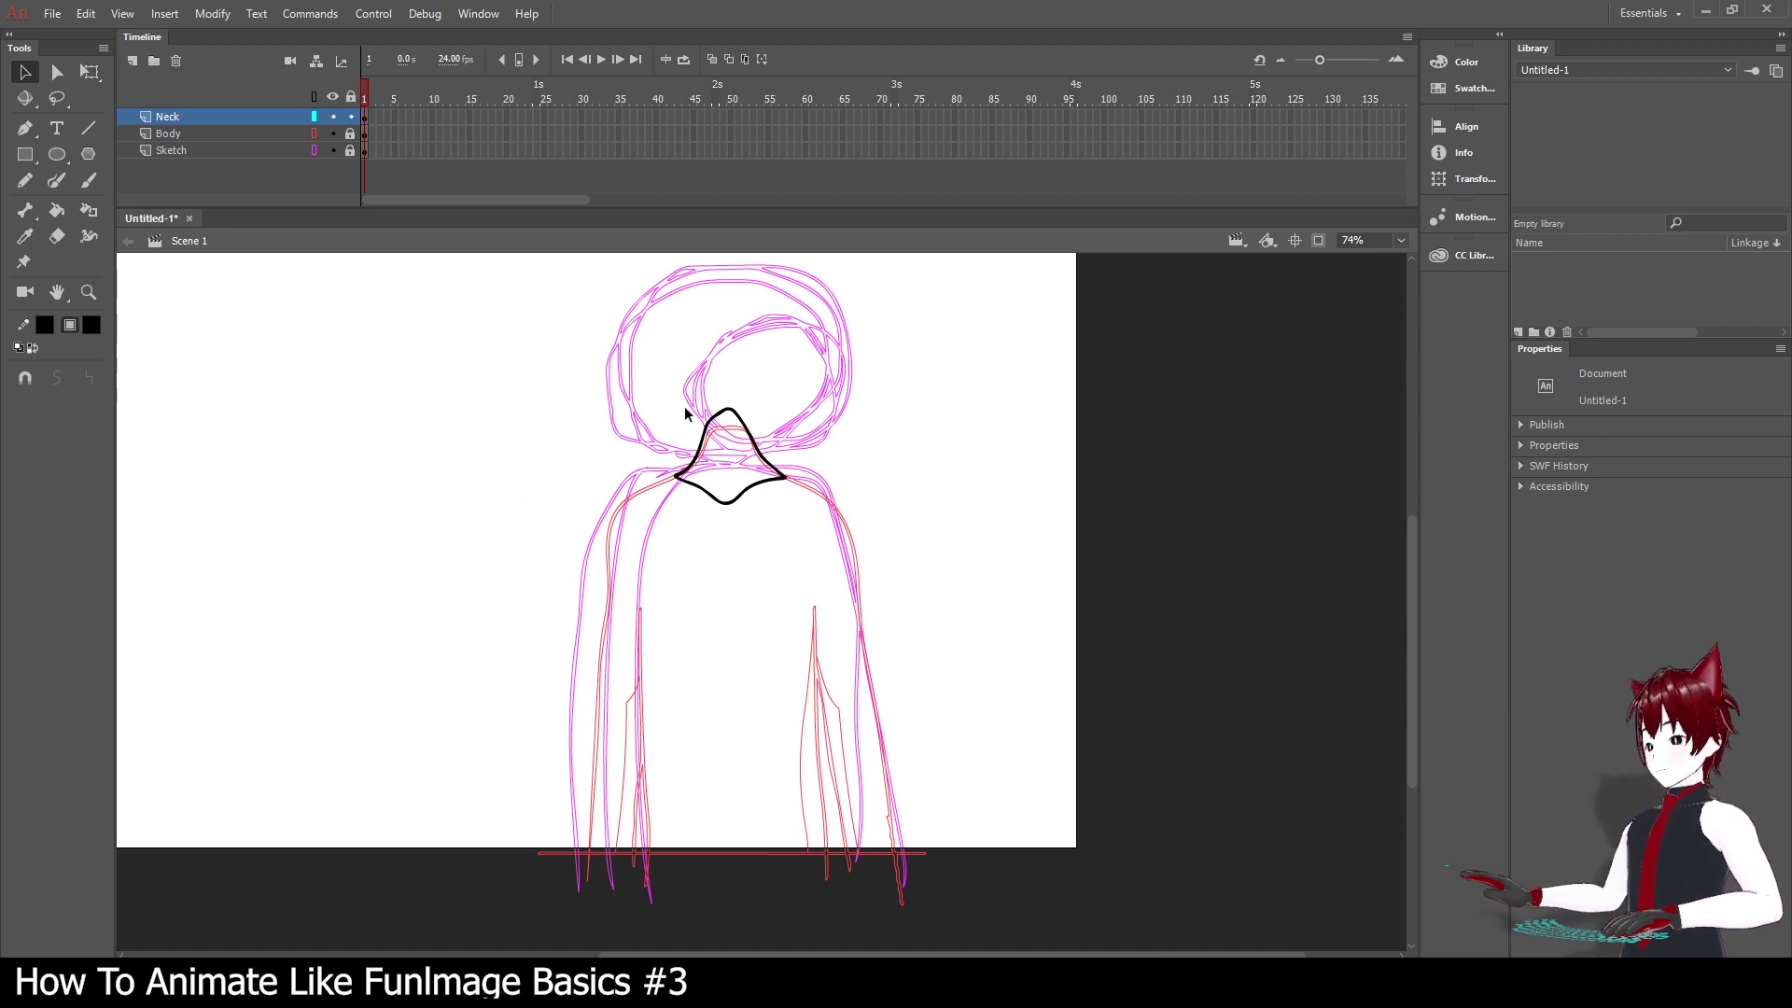
drag(682, 378, 804, 466)
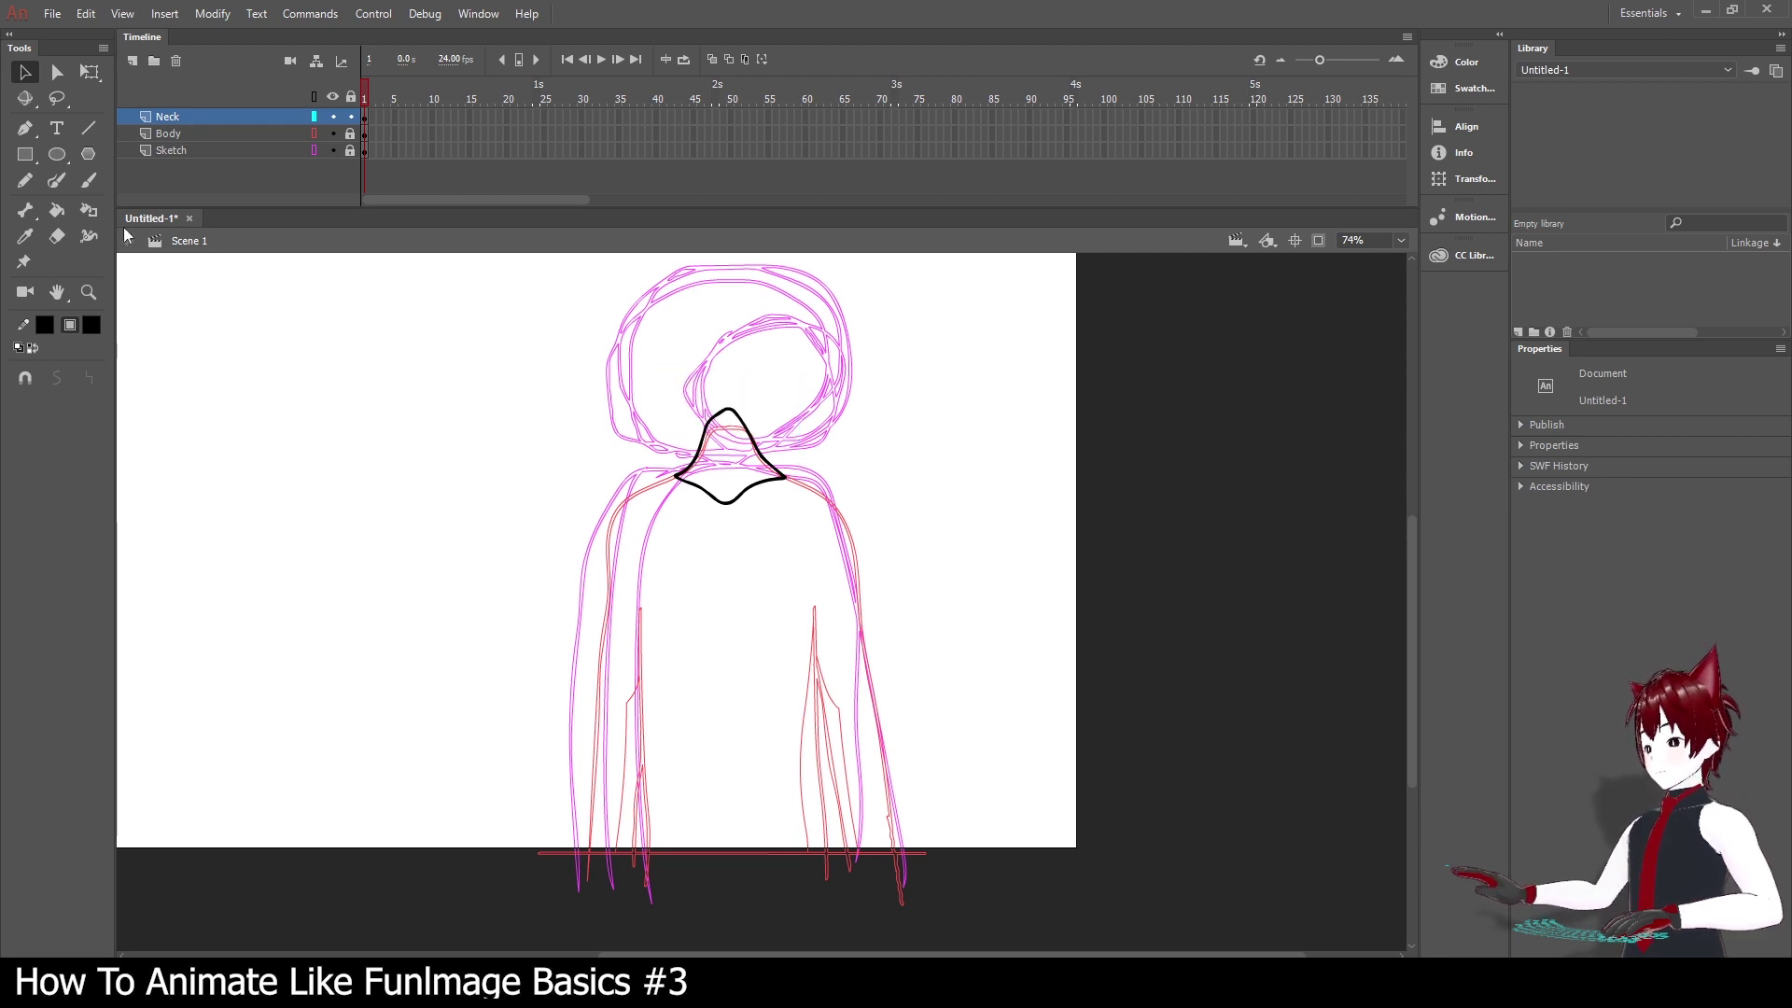
Fill the inside of the neck outline with white using the Paint Bucket.
click(56, 210)
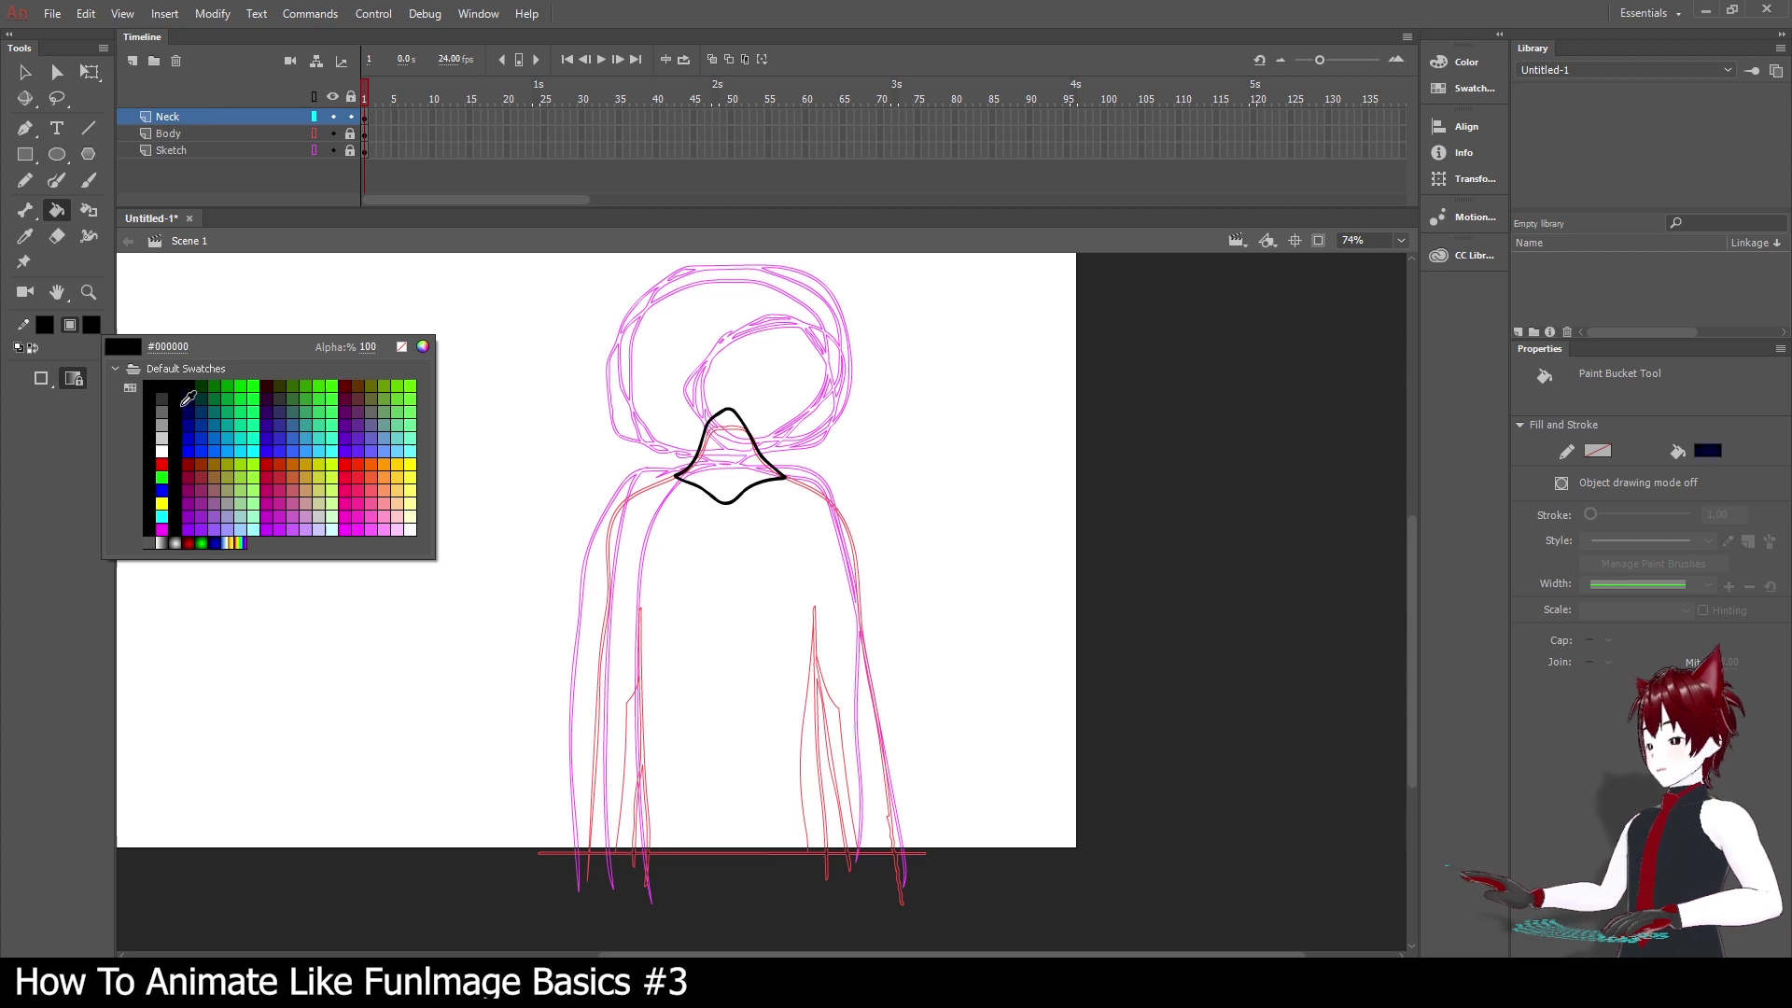
click(161, 451)
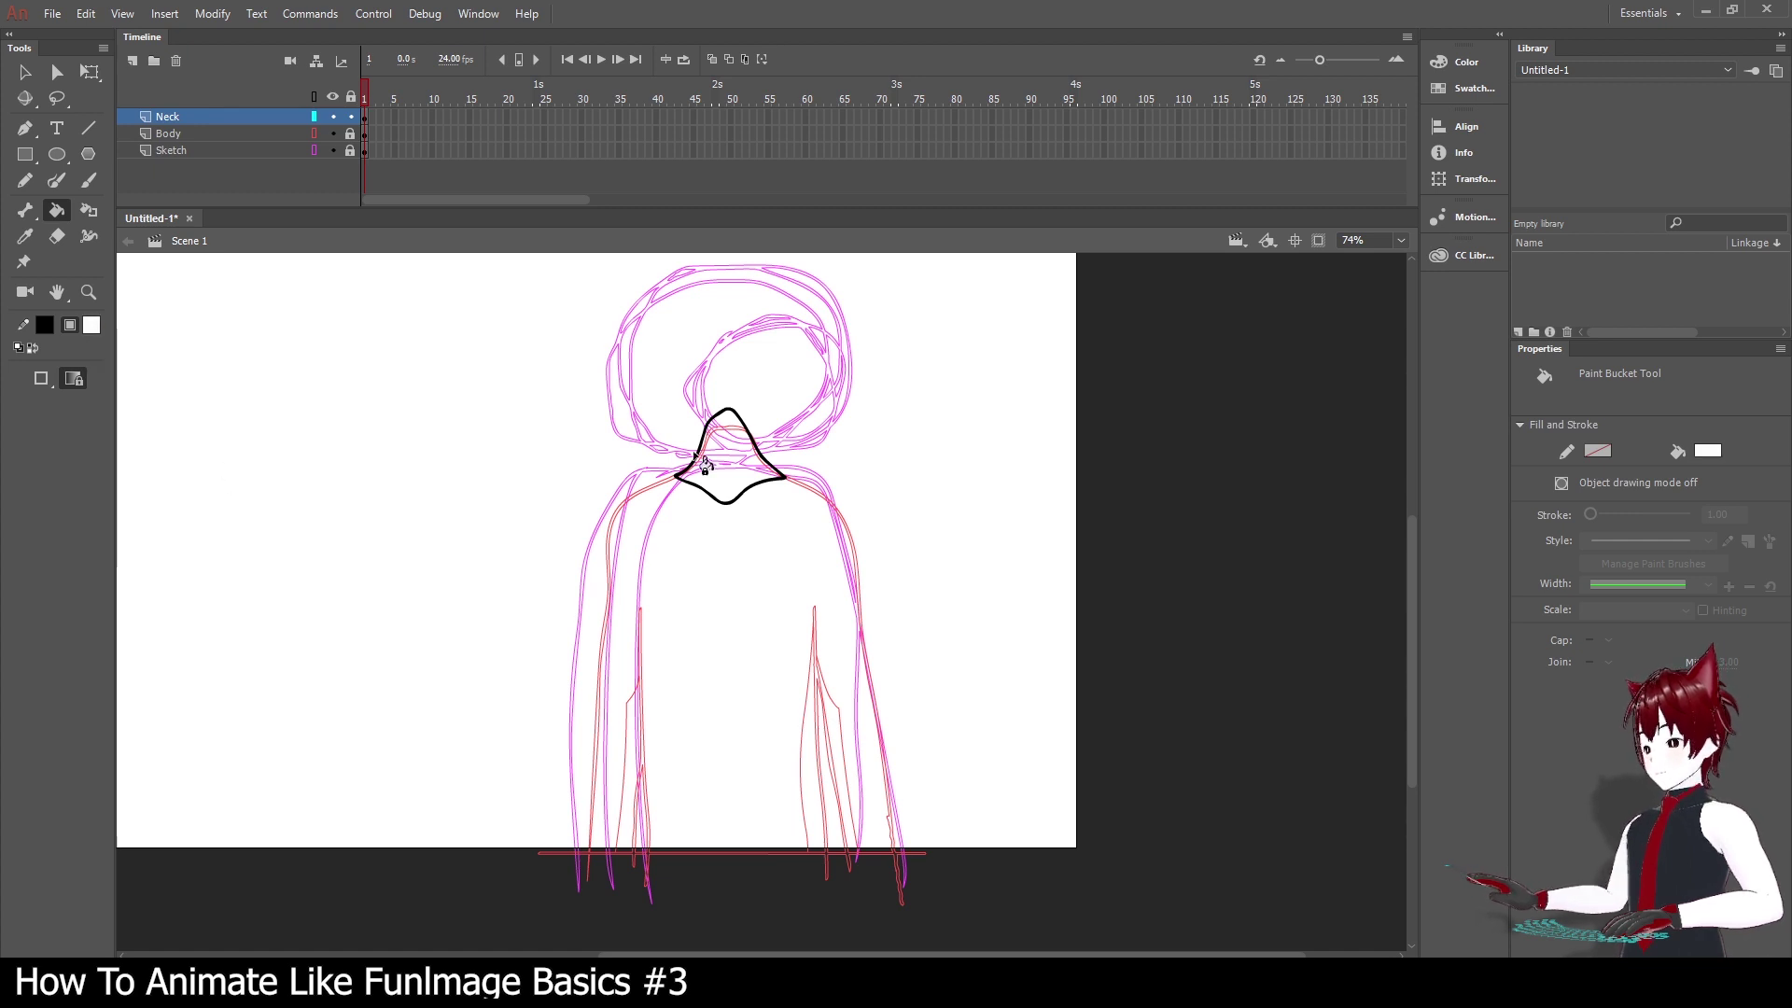
click(740, 474)
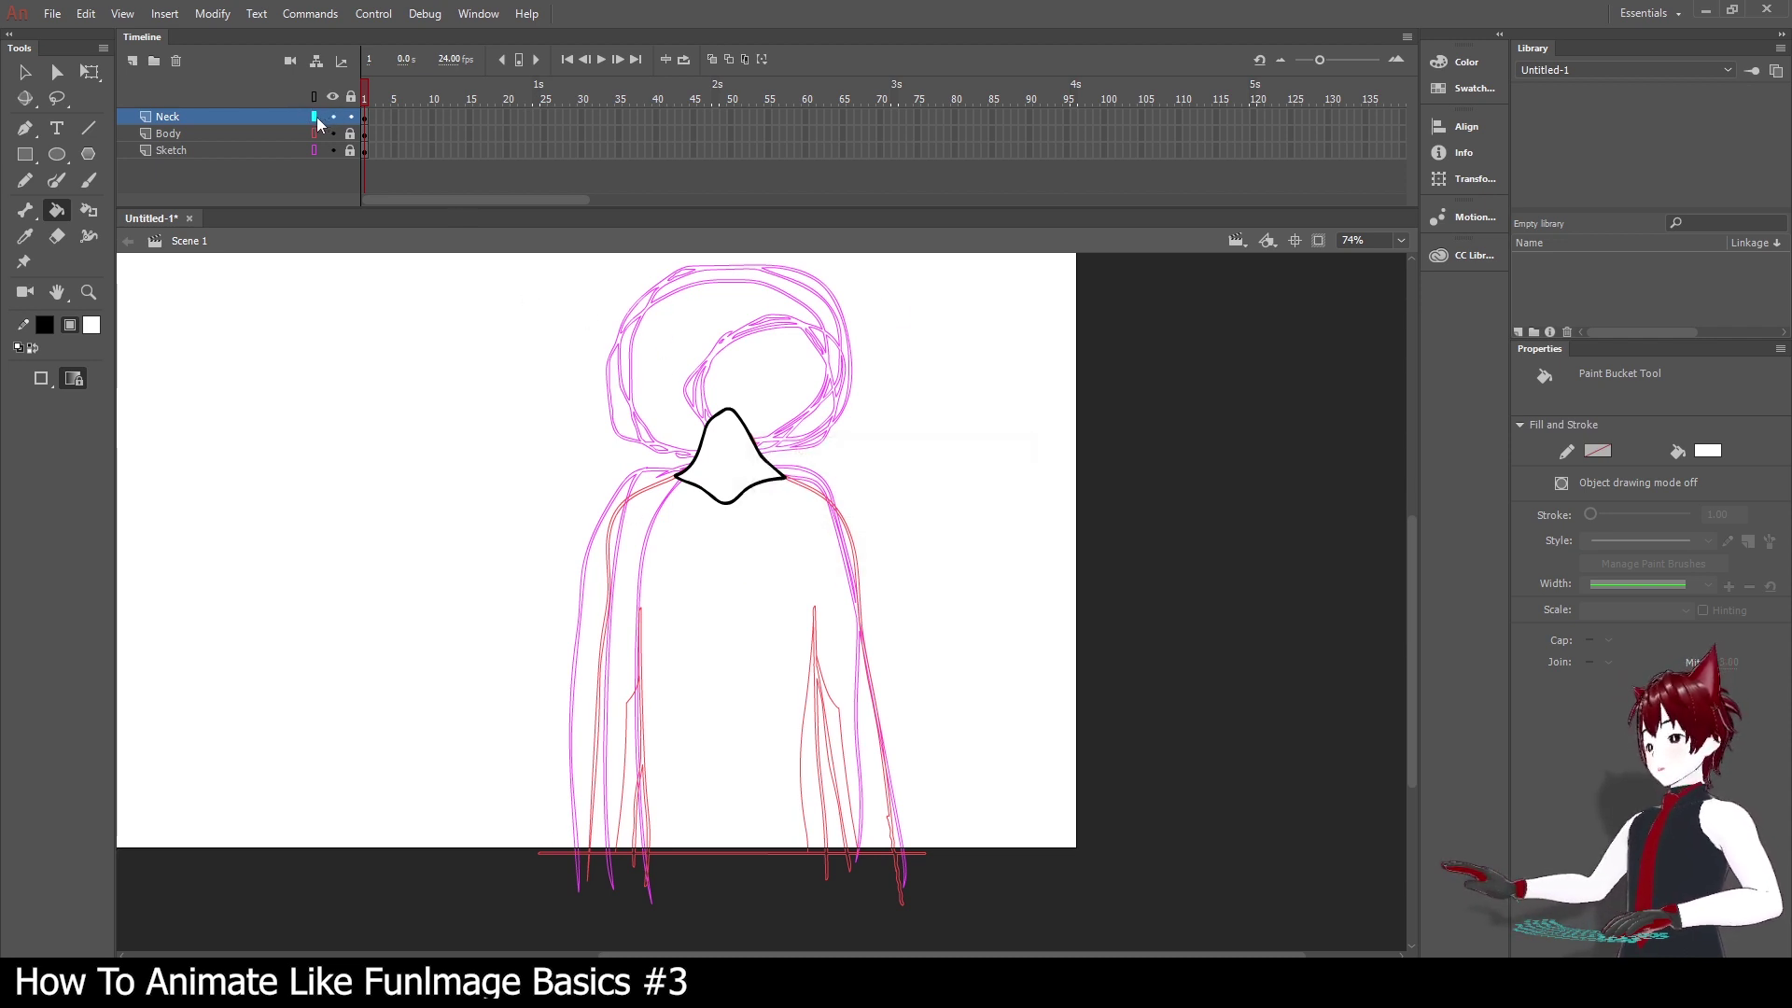
Draw a thin black Pencil shading boundary from the neck's peak down and across to its lower right edge, and smooth its curves.
click(28, 181)
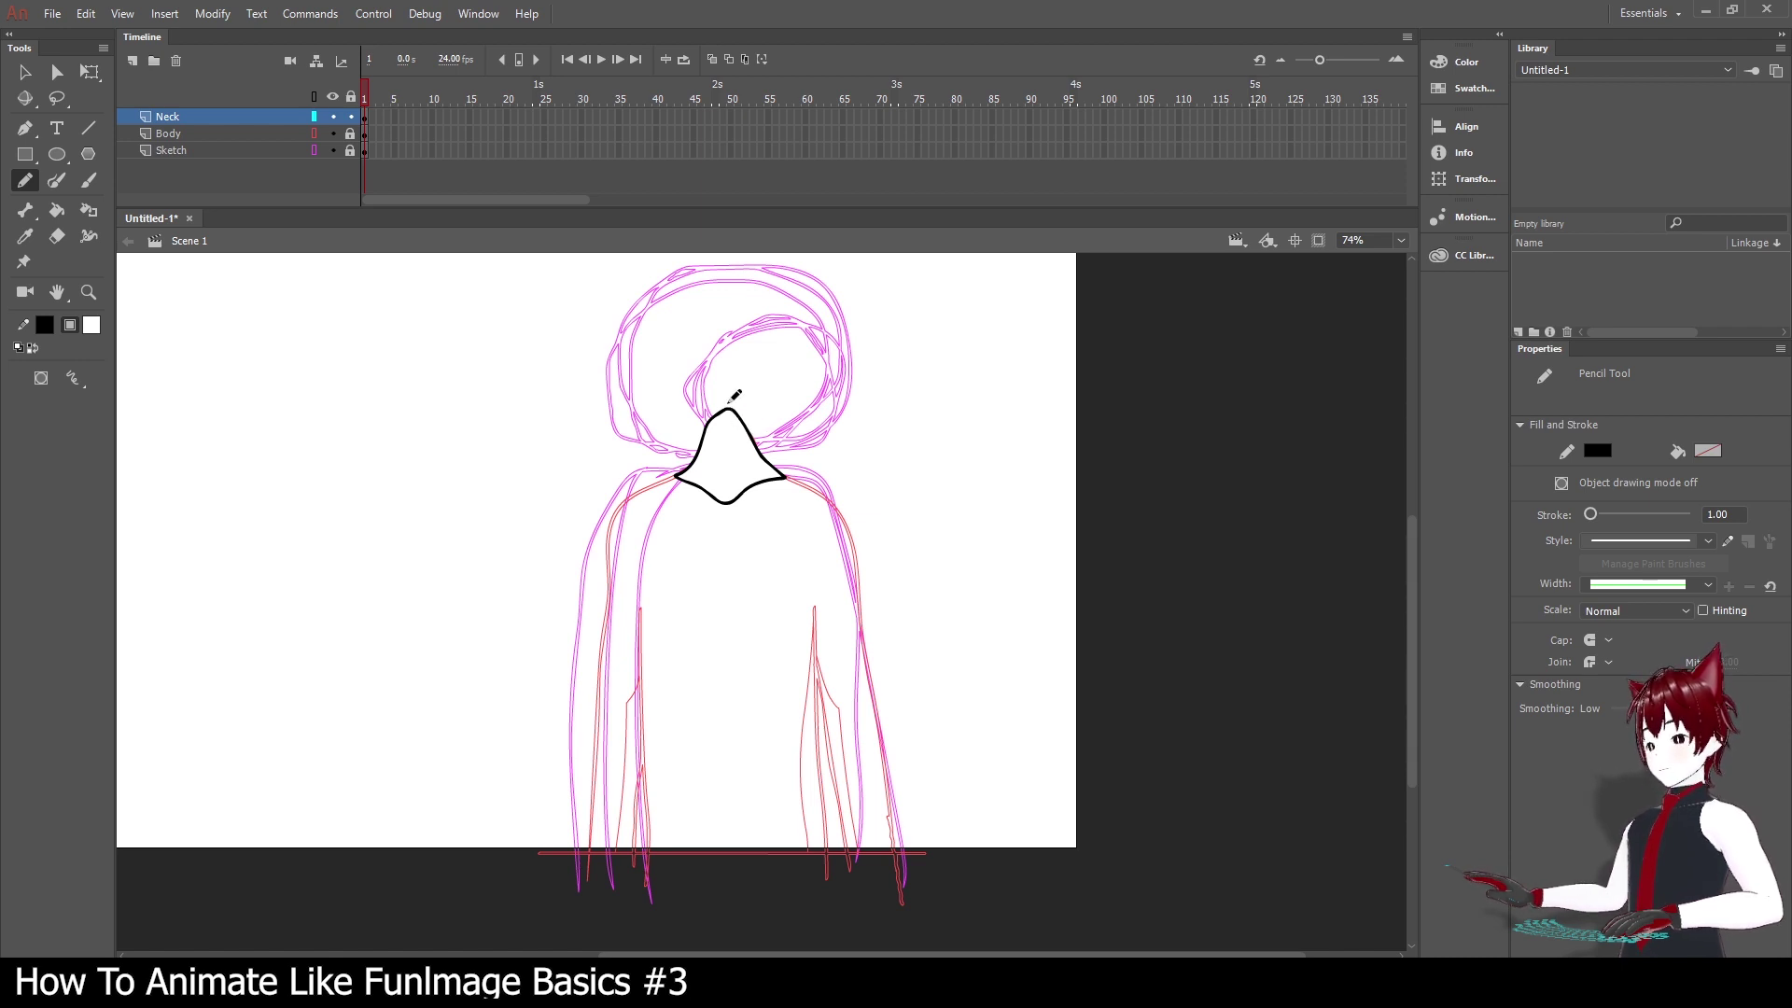
mouse_move(724, 407)
mouse_down()
mouse_move(703, 470)
mouse_move(761, 469)
mouse_move(743, 491)
mouse_up()
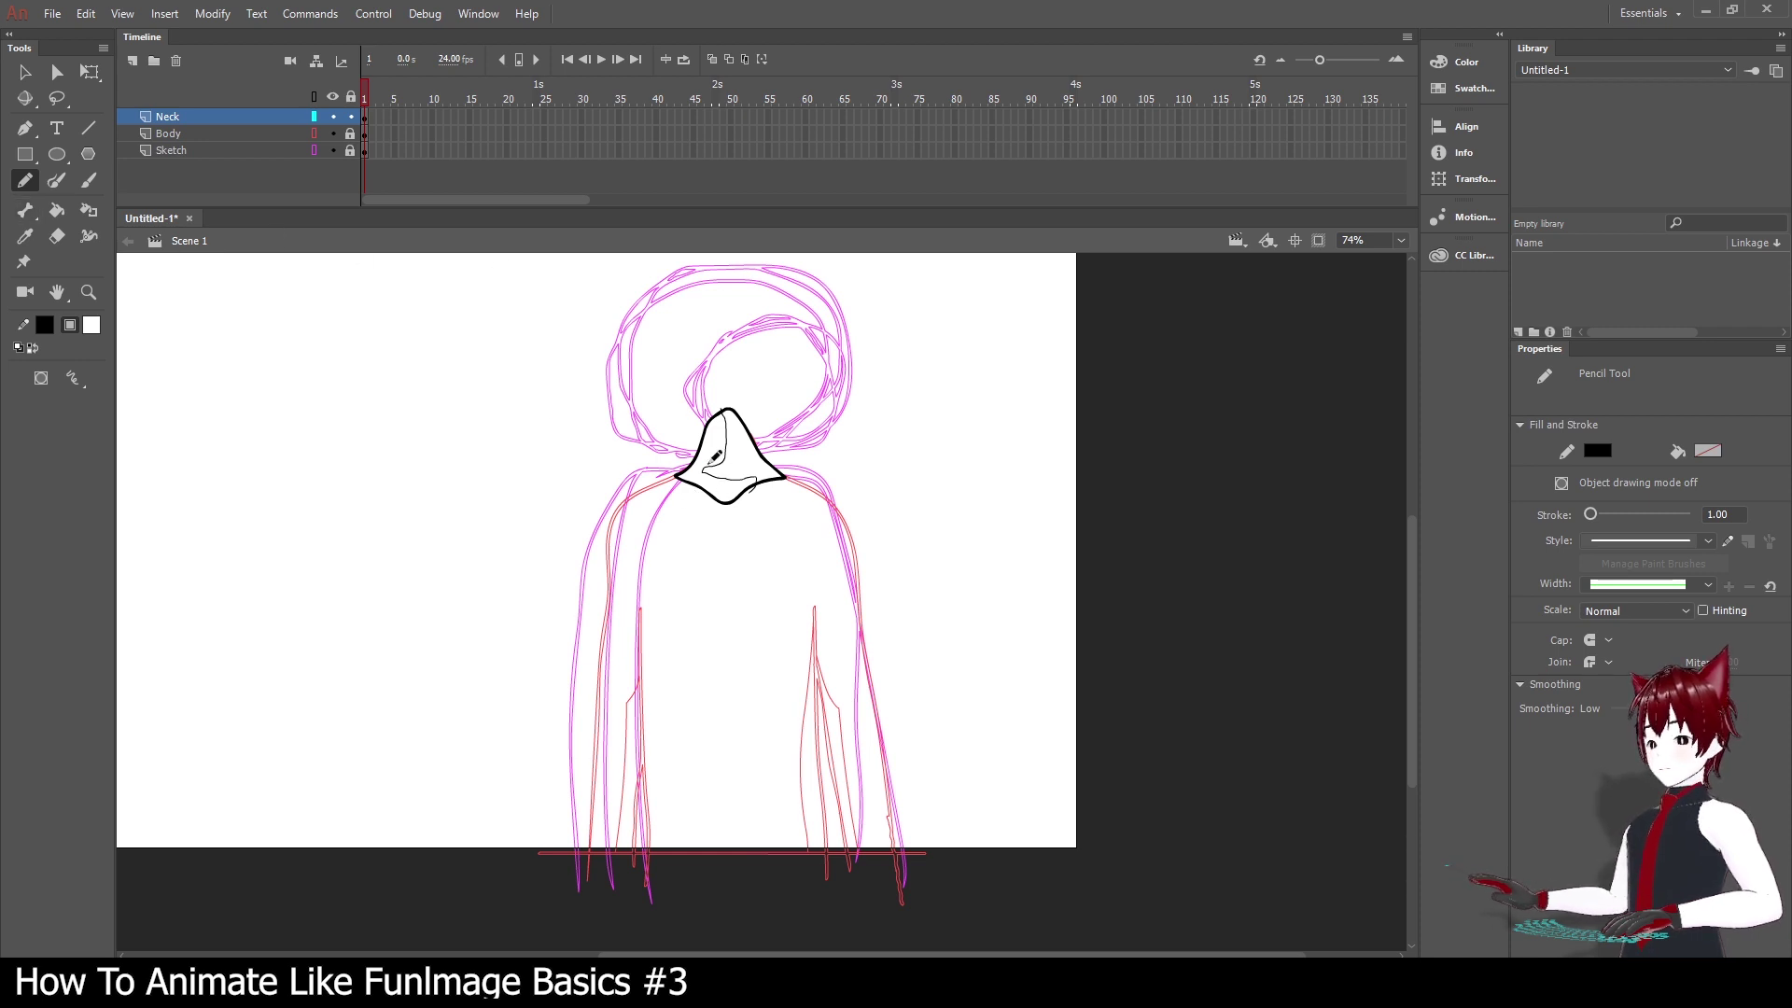
click(26, 72)
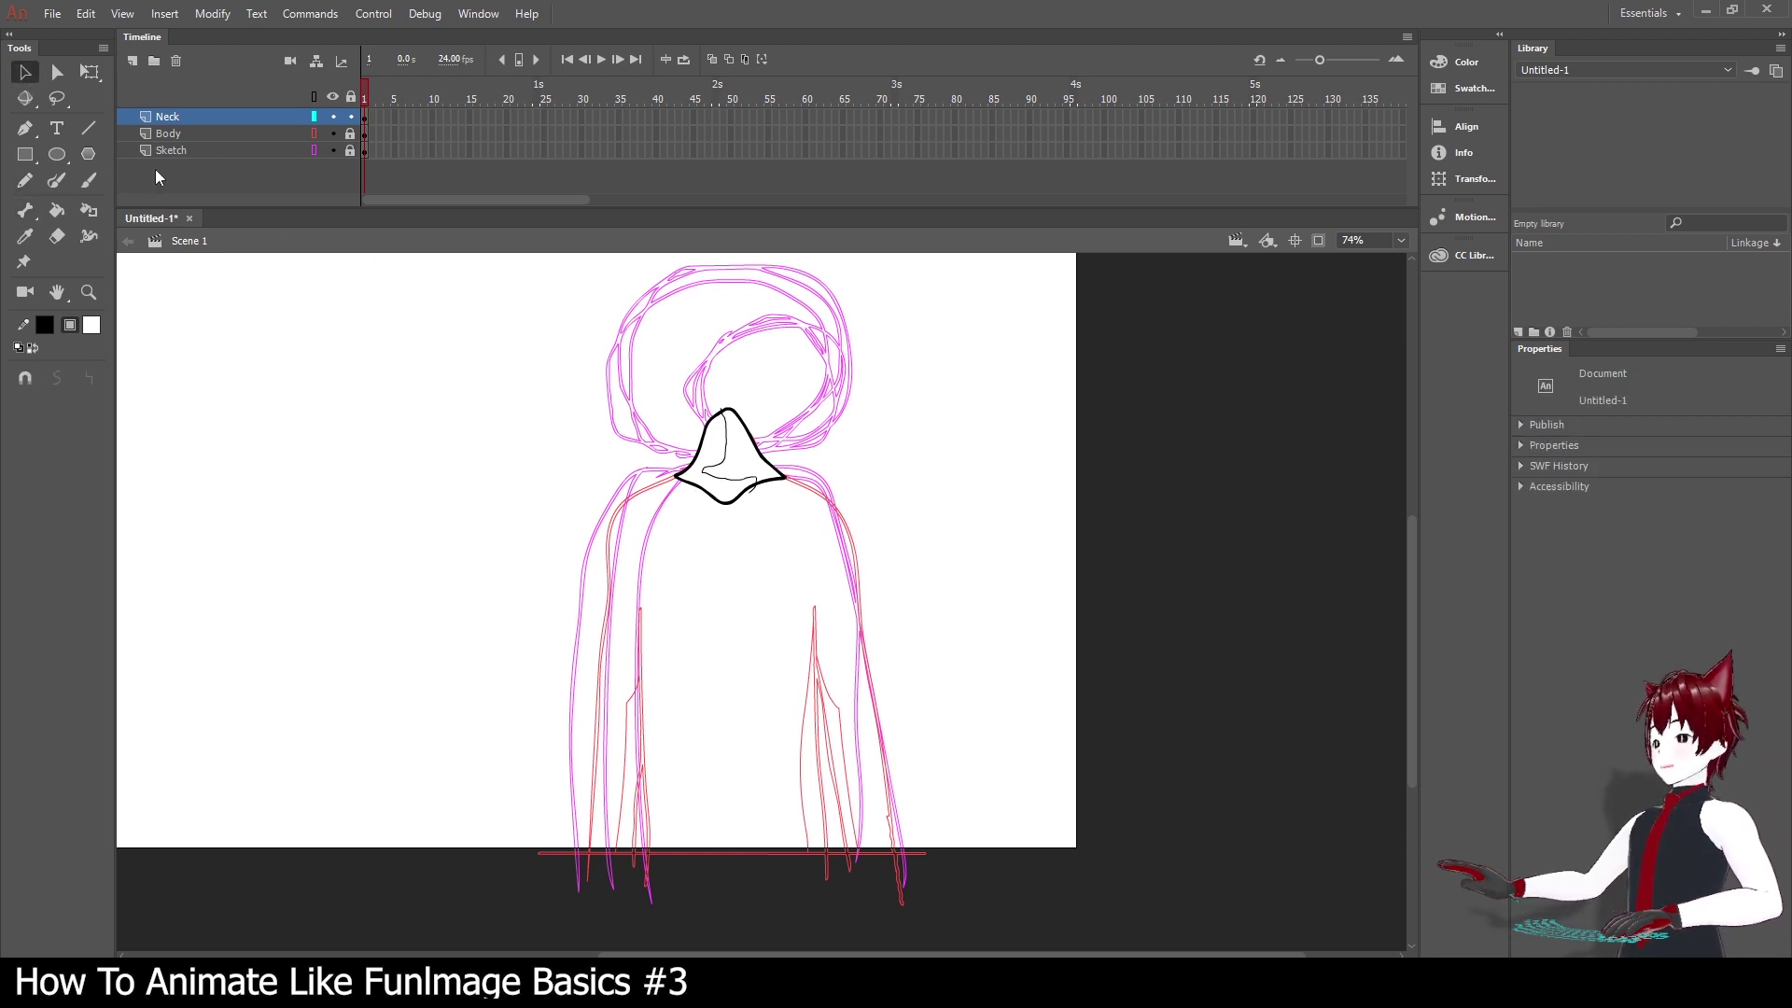
click(721, 481)
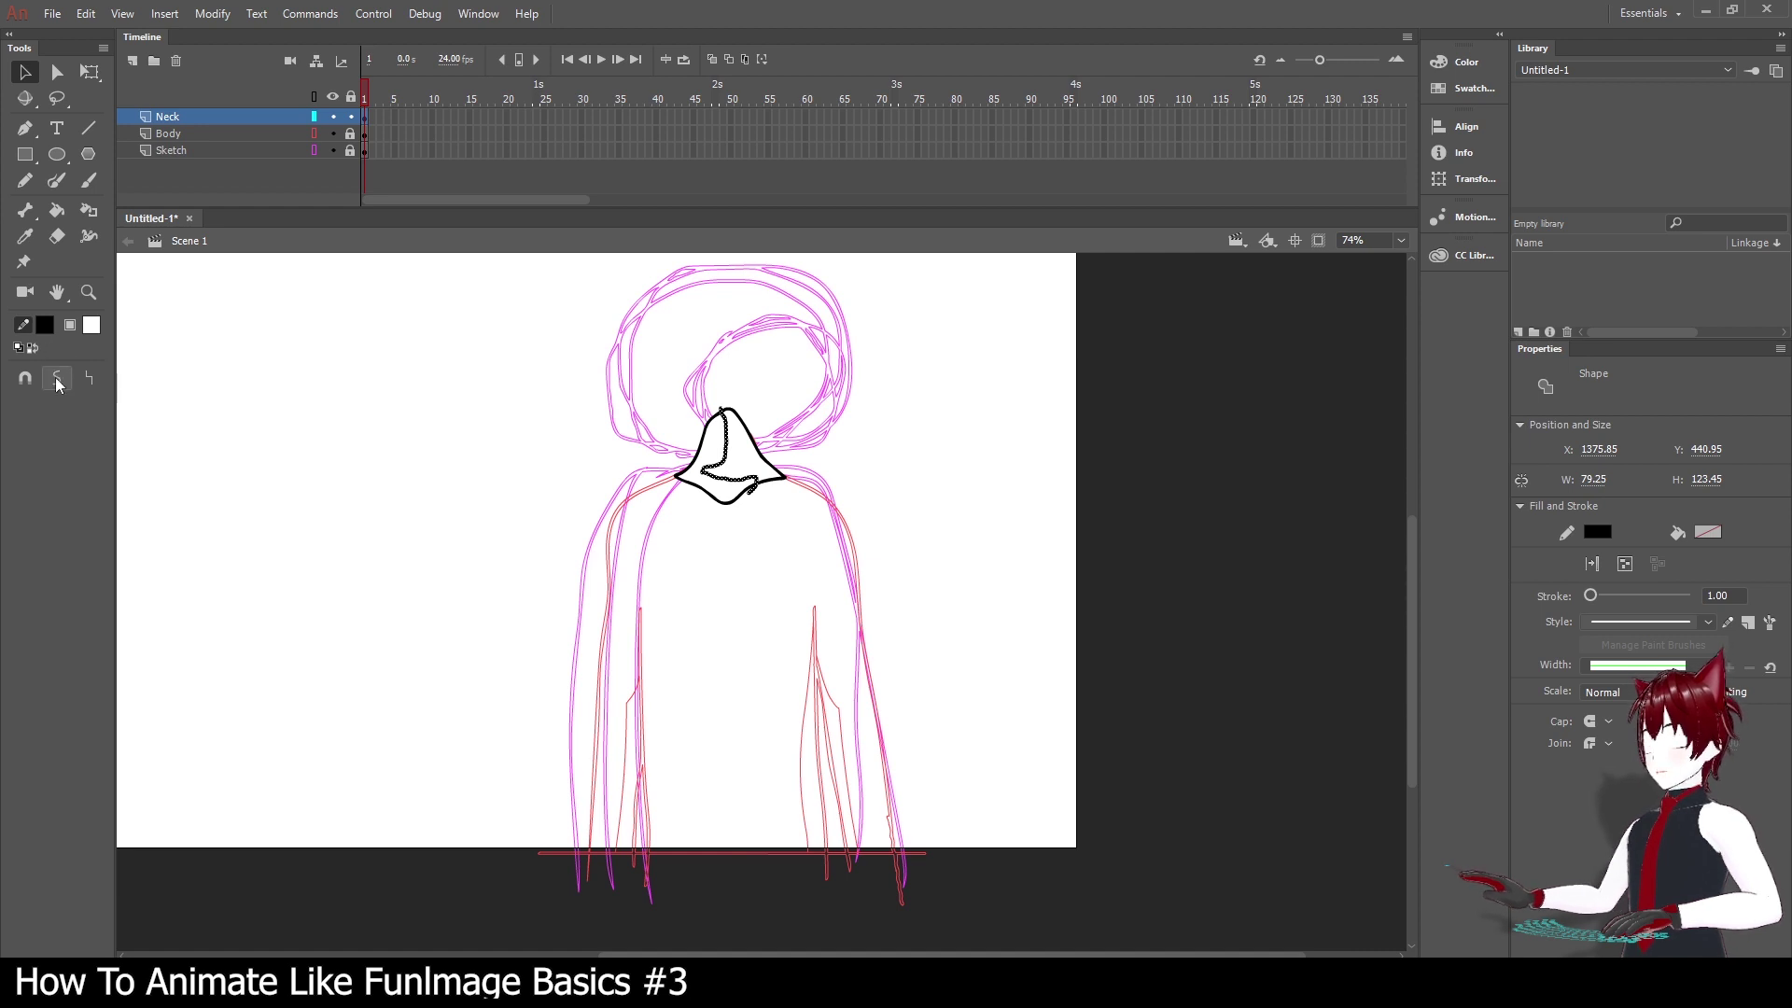
click(56, 378)
click(56, 378)
click(405, 438)
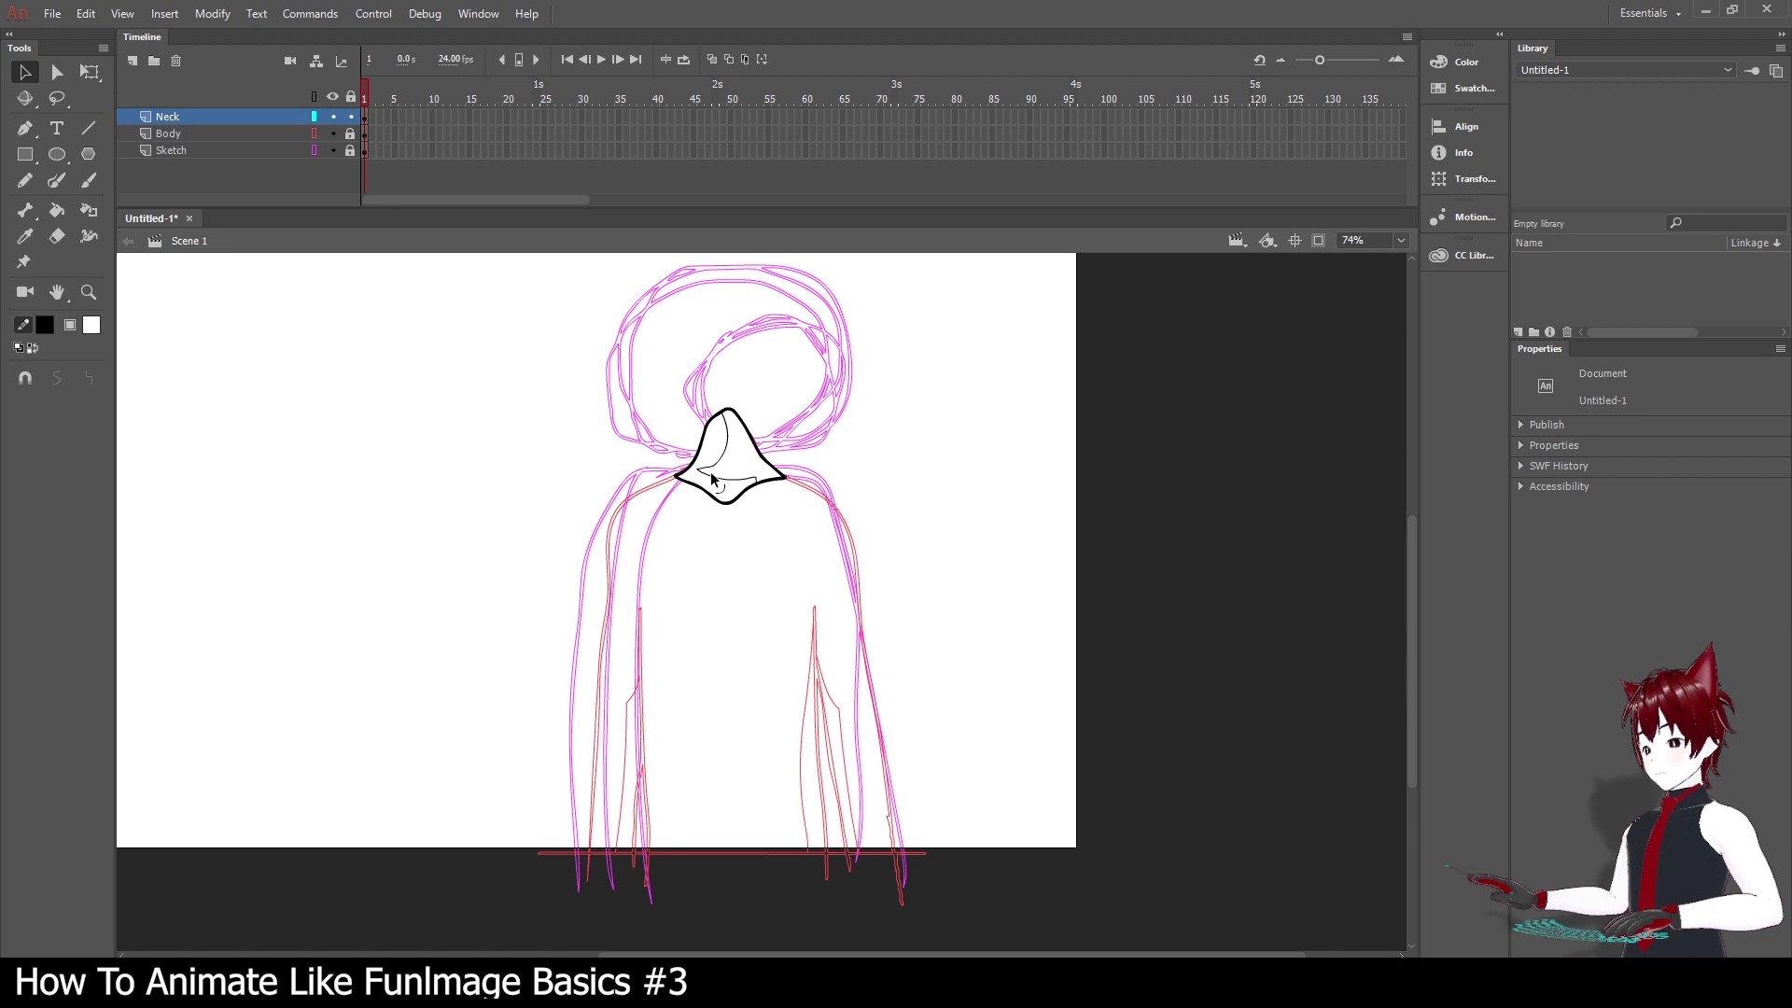
mouse_move(721, 468)
mouse_down()
mouse_move(734, 472)
mouse_move(731, 458)
mouse_move(694, 484)
mouse_move(751, 478)
mouse_up()
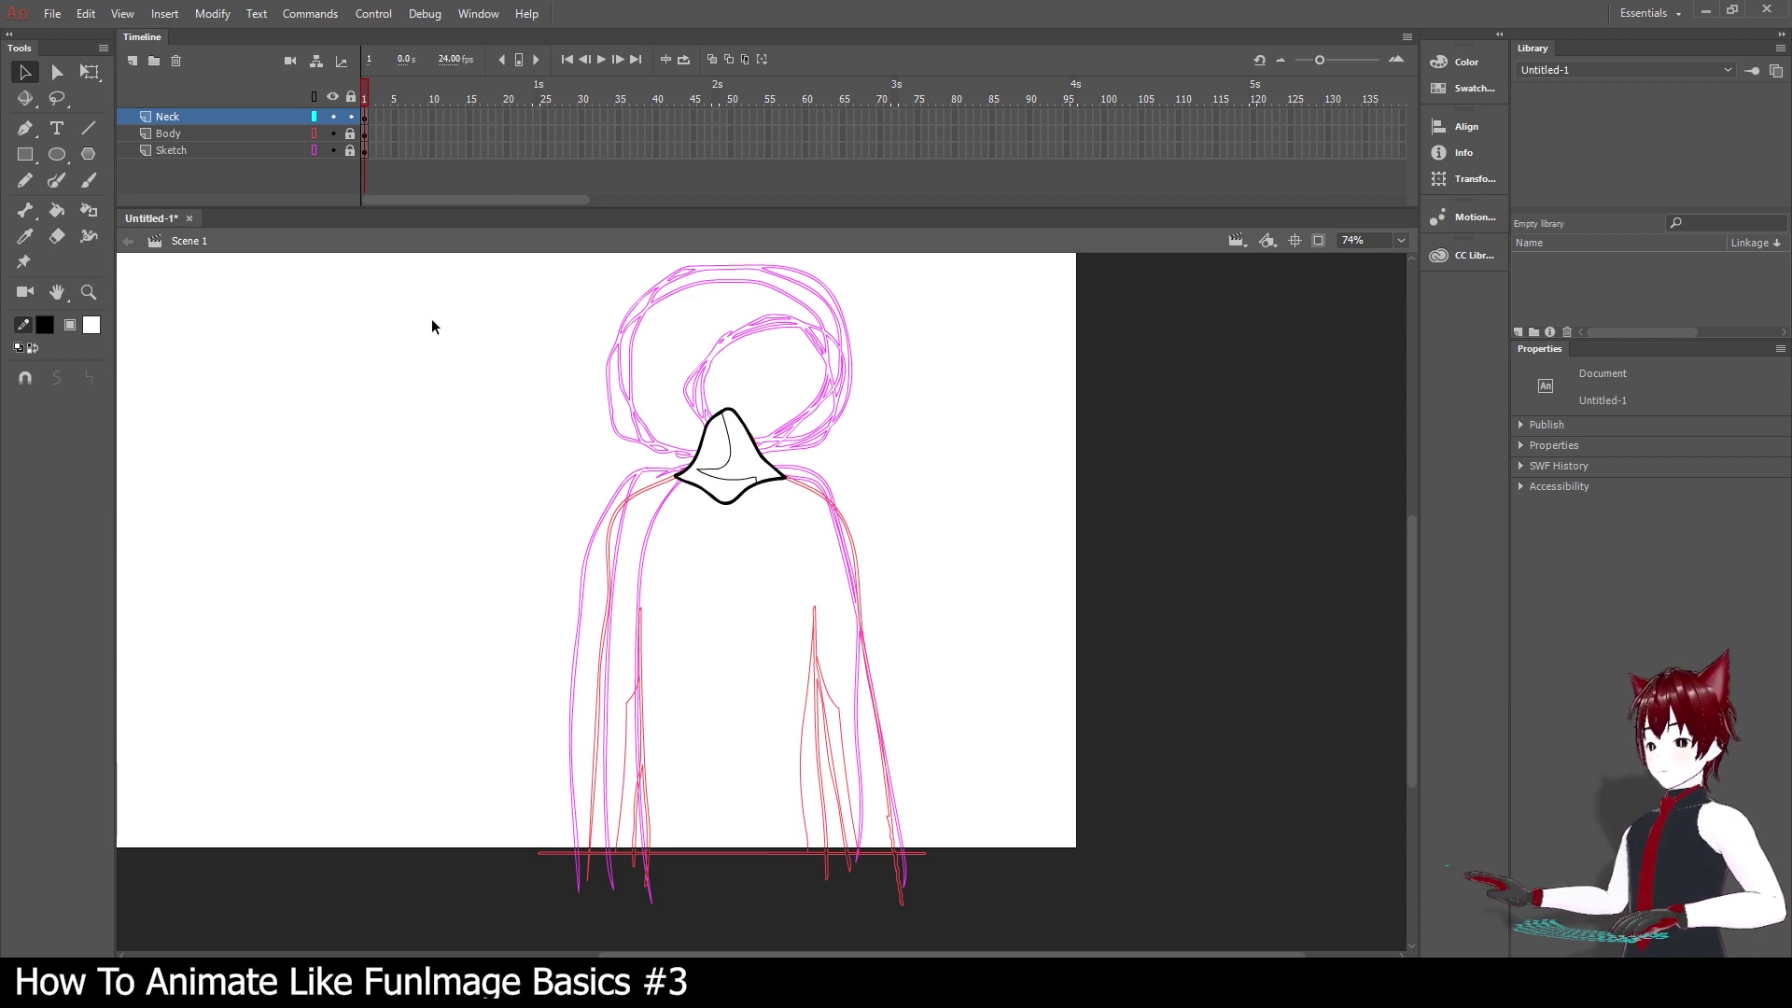
Fill the neck's right-hand shading area with light grey #CCCCCC.
click(56, 210)
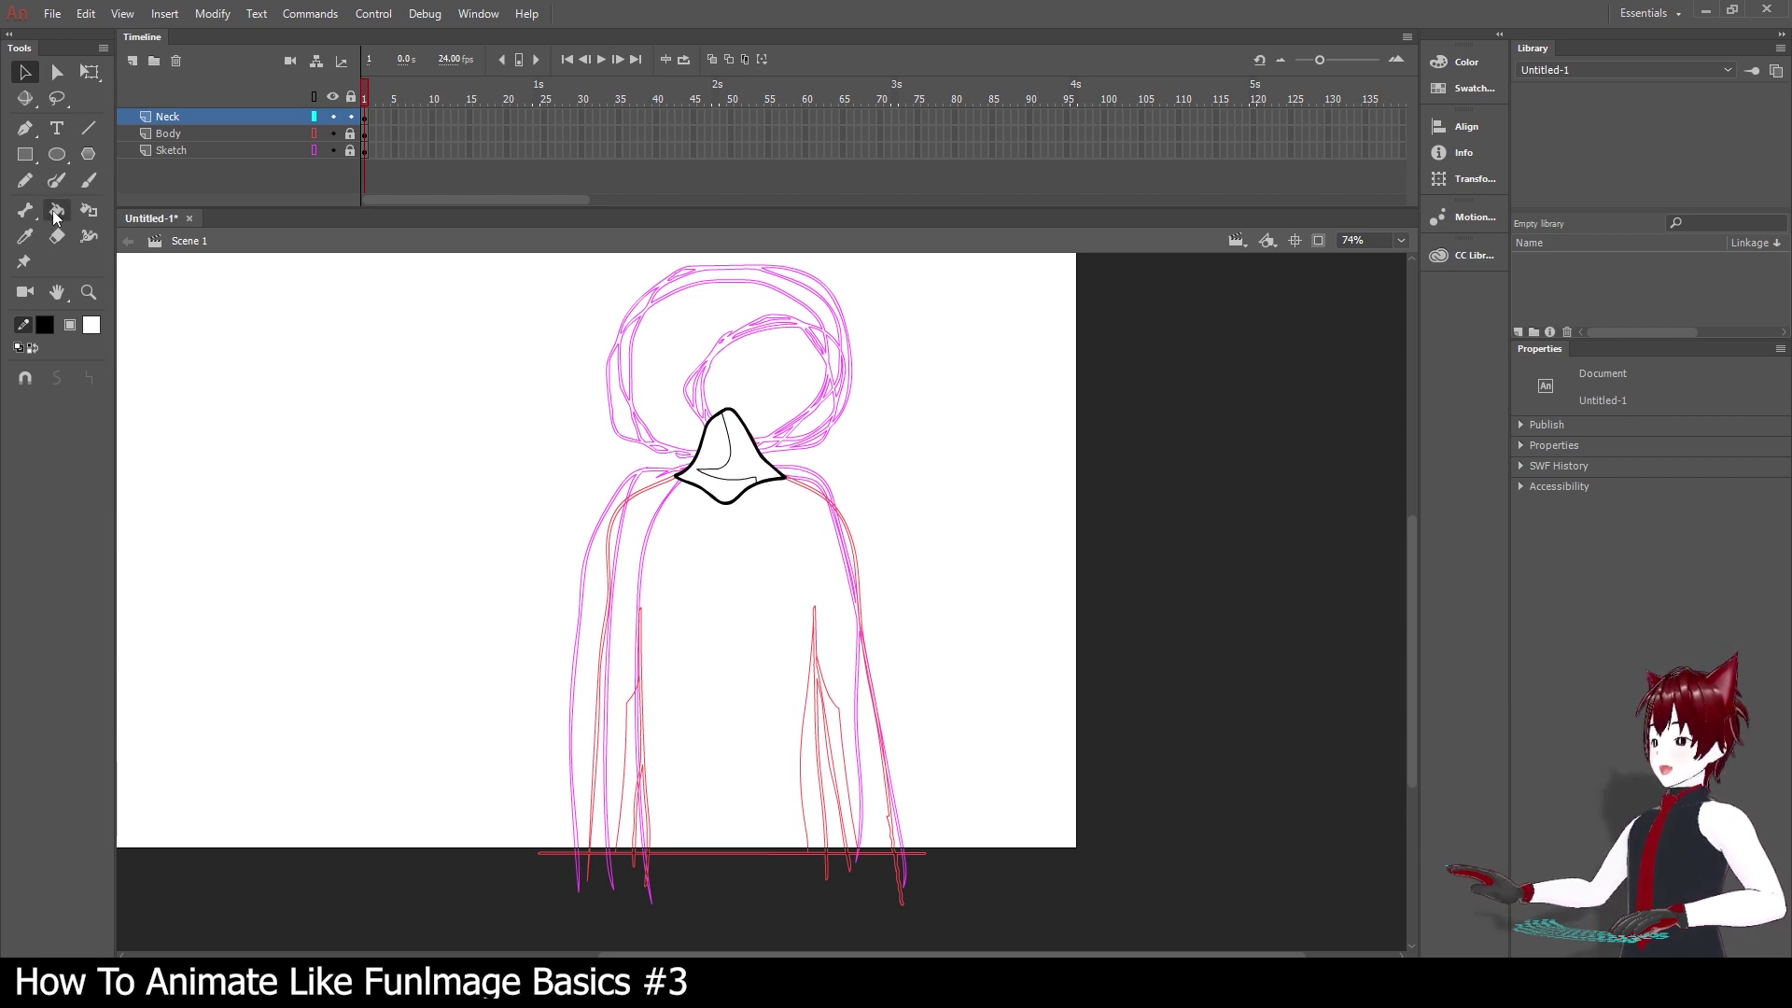
click(90, 325)
click(168, 433)
click(734, 459)
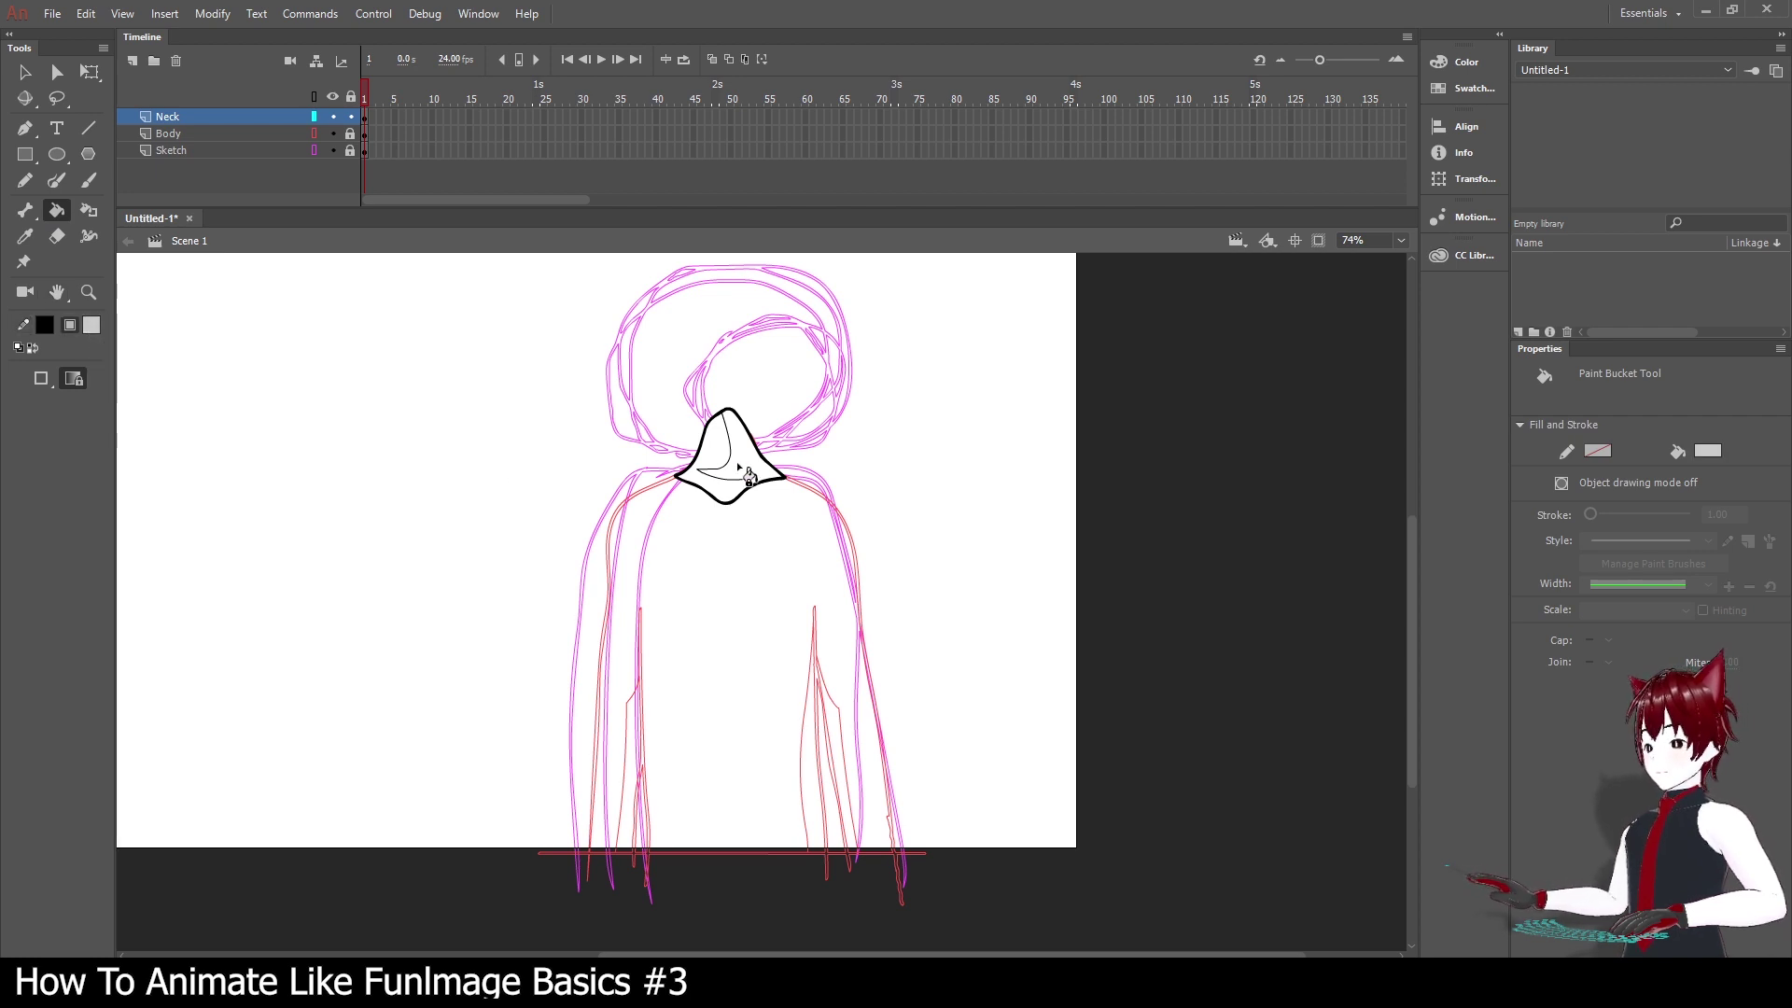
Delete the thin shading boundary lines on the neck, keeping the grey fill.
click(25, 79)
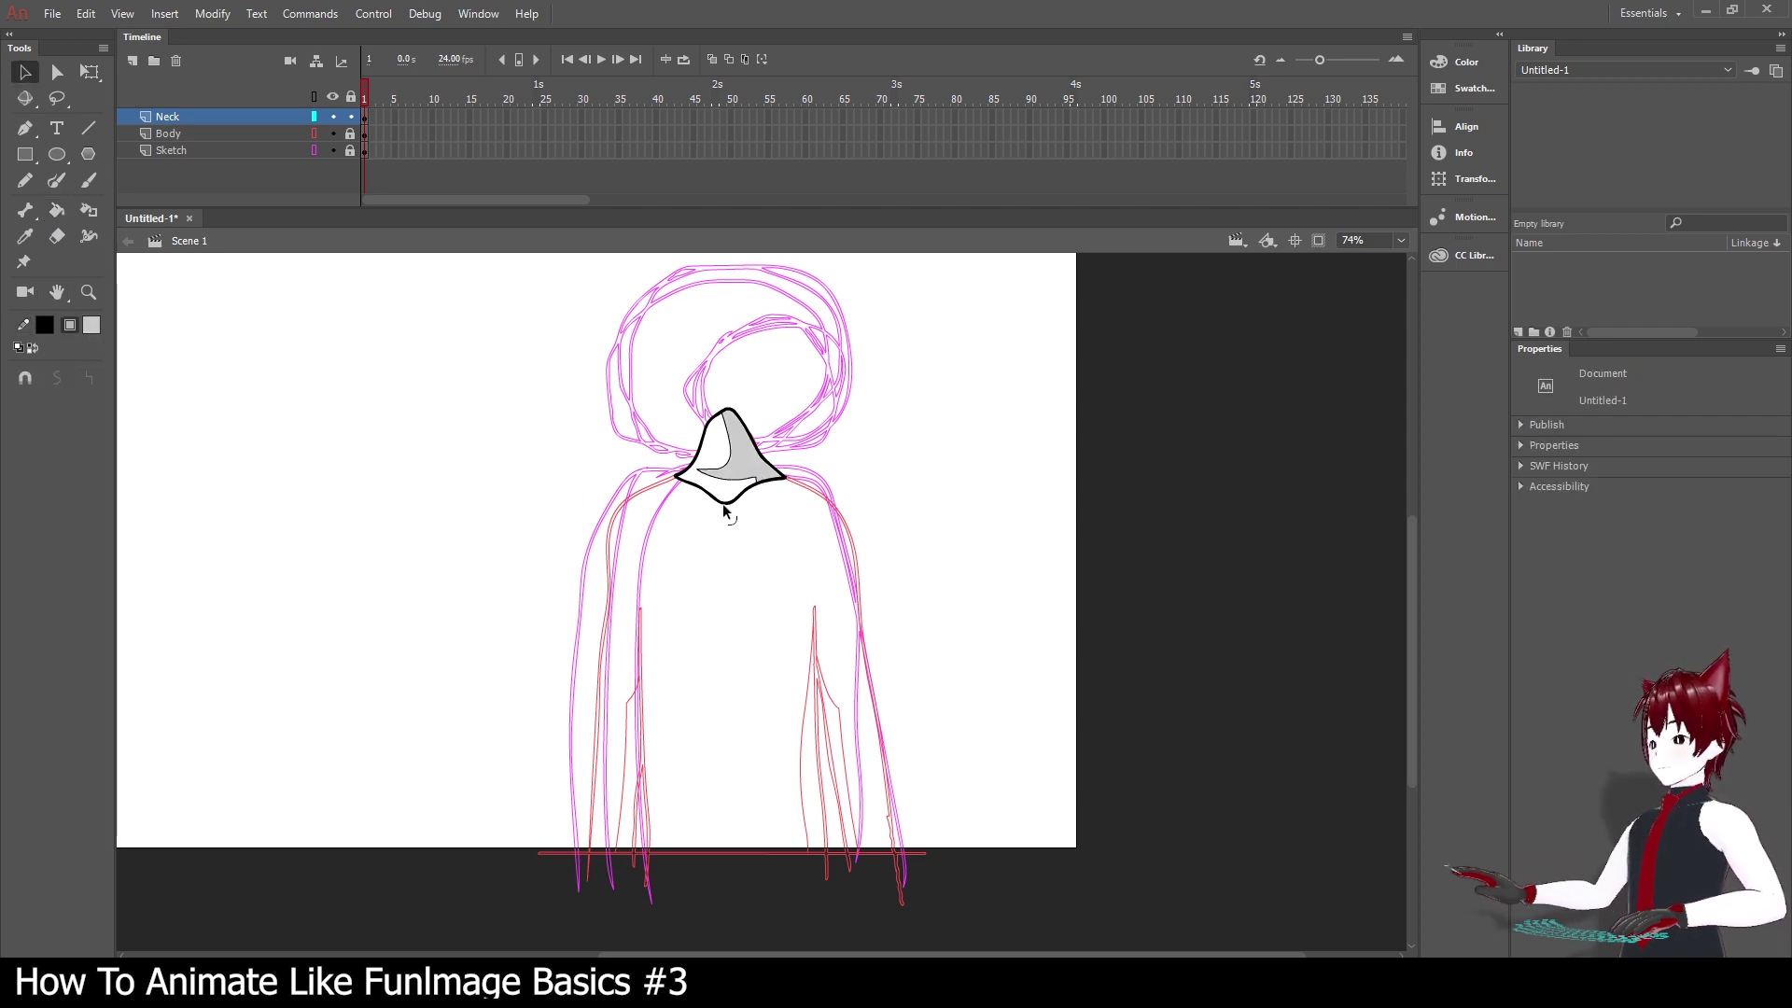
click(737, 480)
click(749, 489)
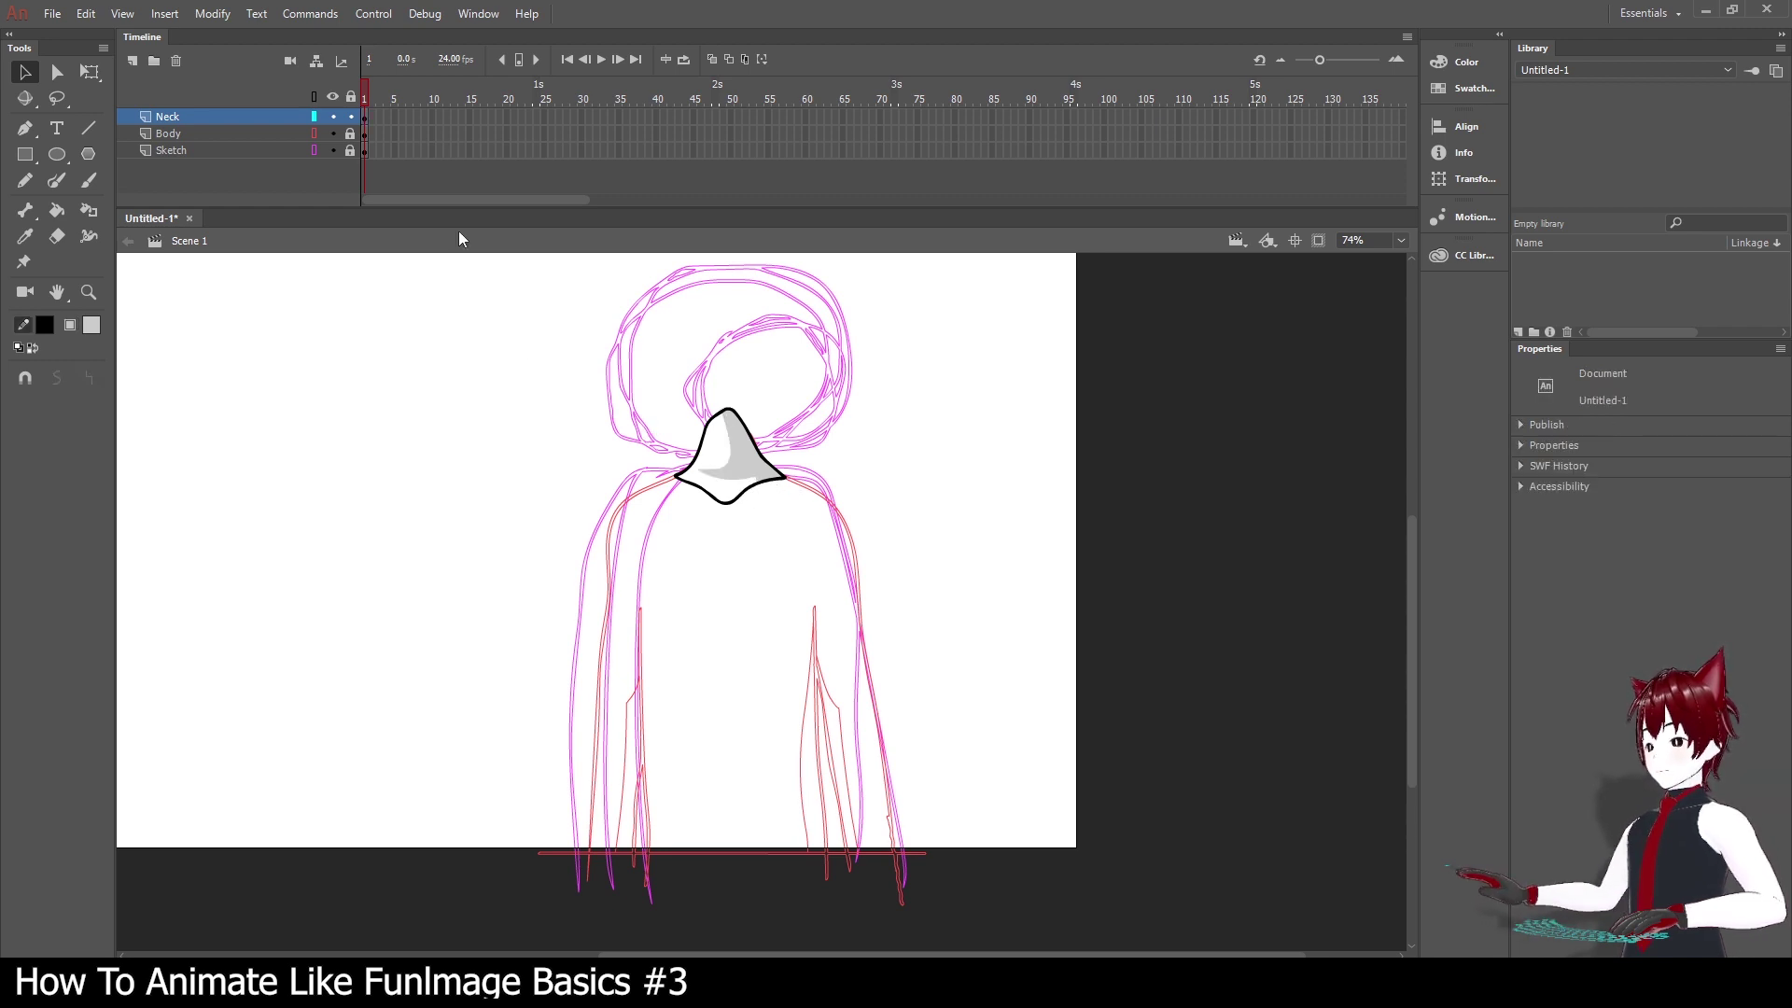
Lock the Neck layer in outline view and add a new layer named Face above it.
click(313, 117)
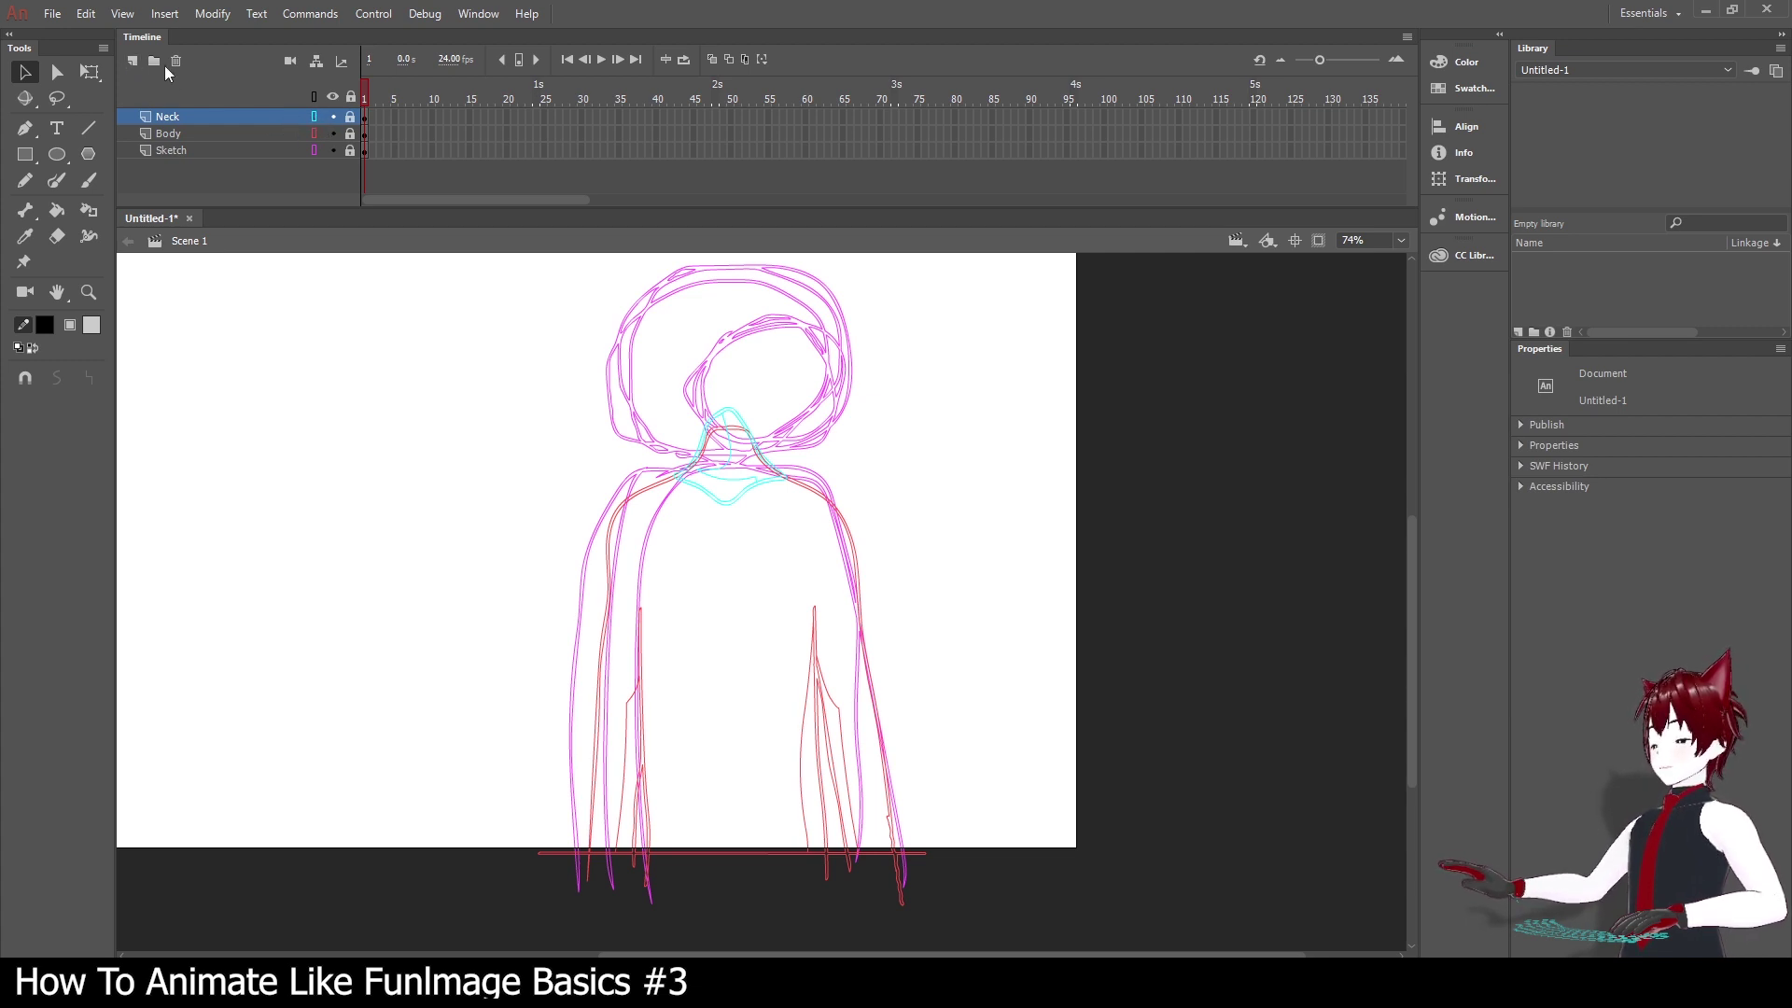
click(134, 62)
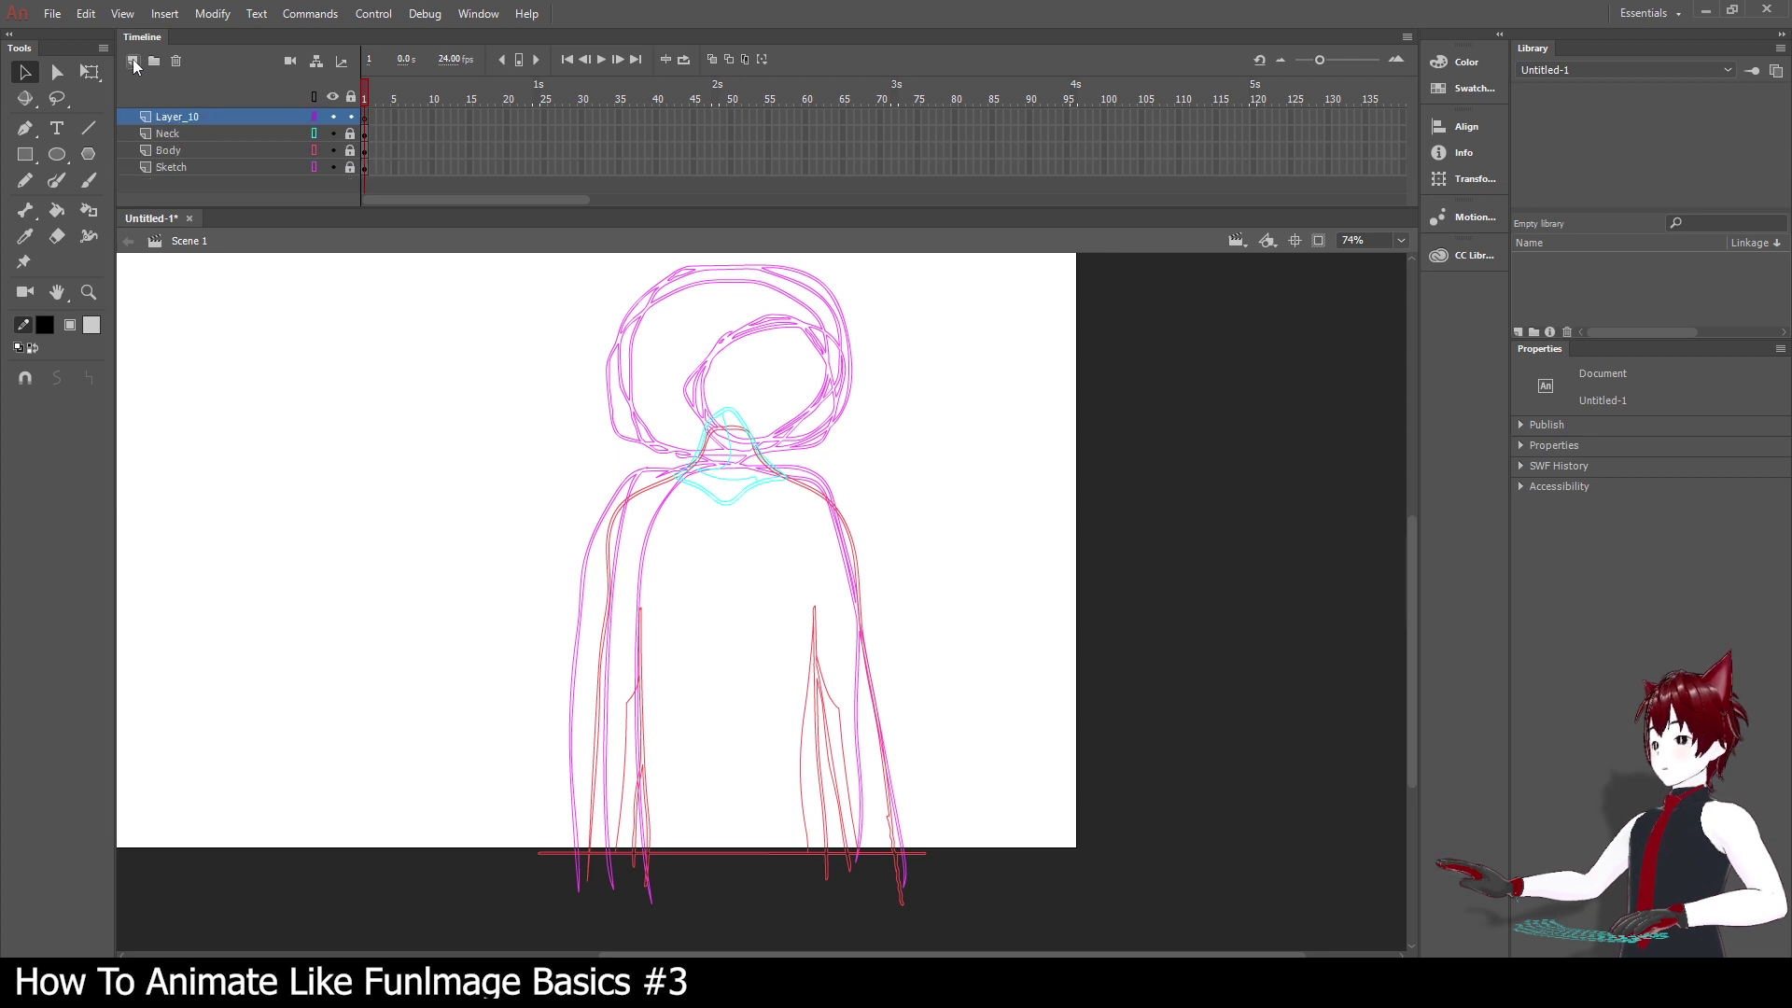
double_click(203, 116)
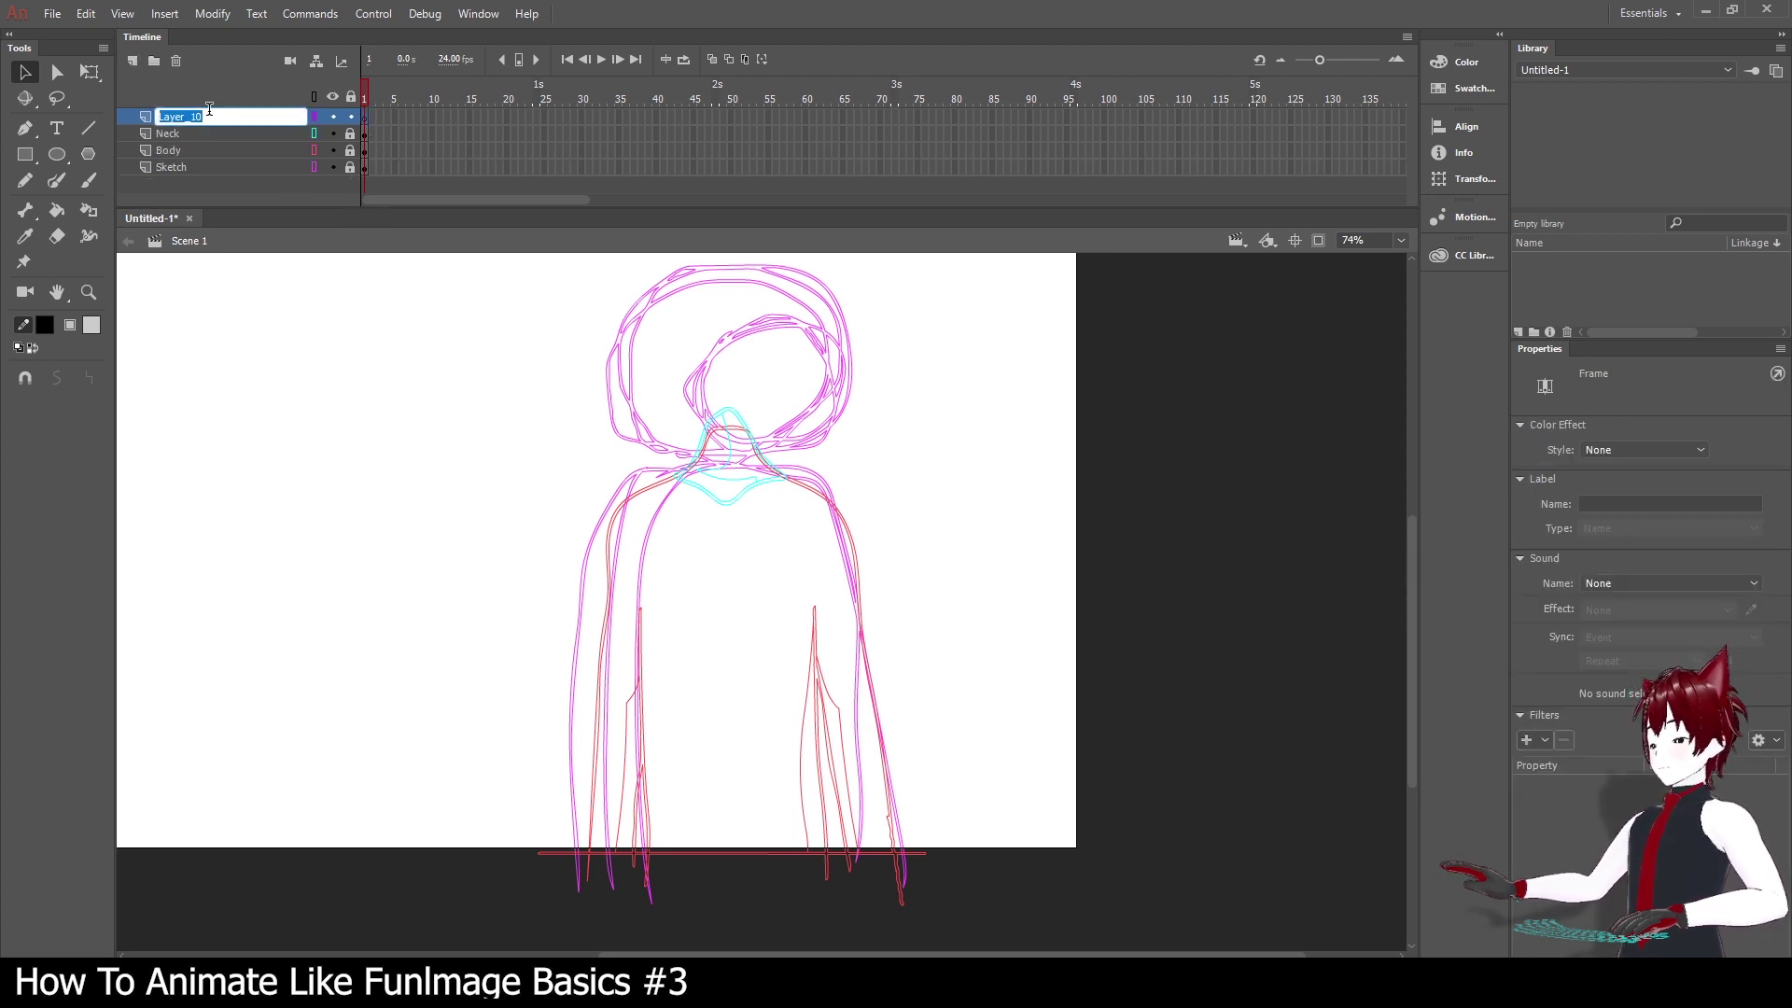
text(Face)
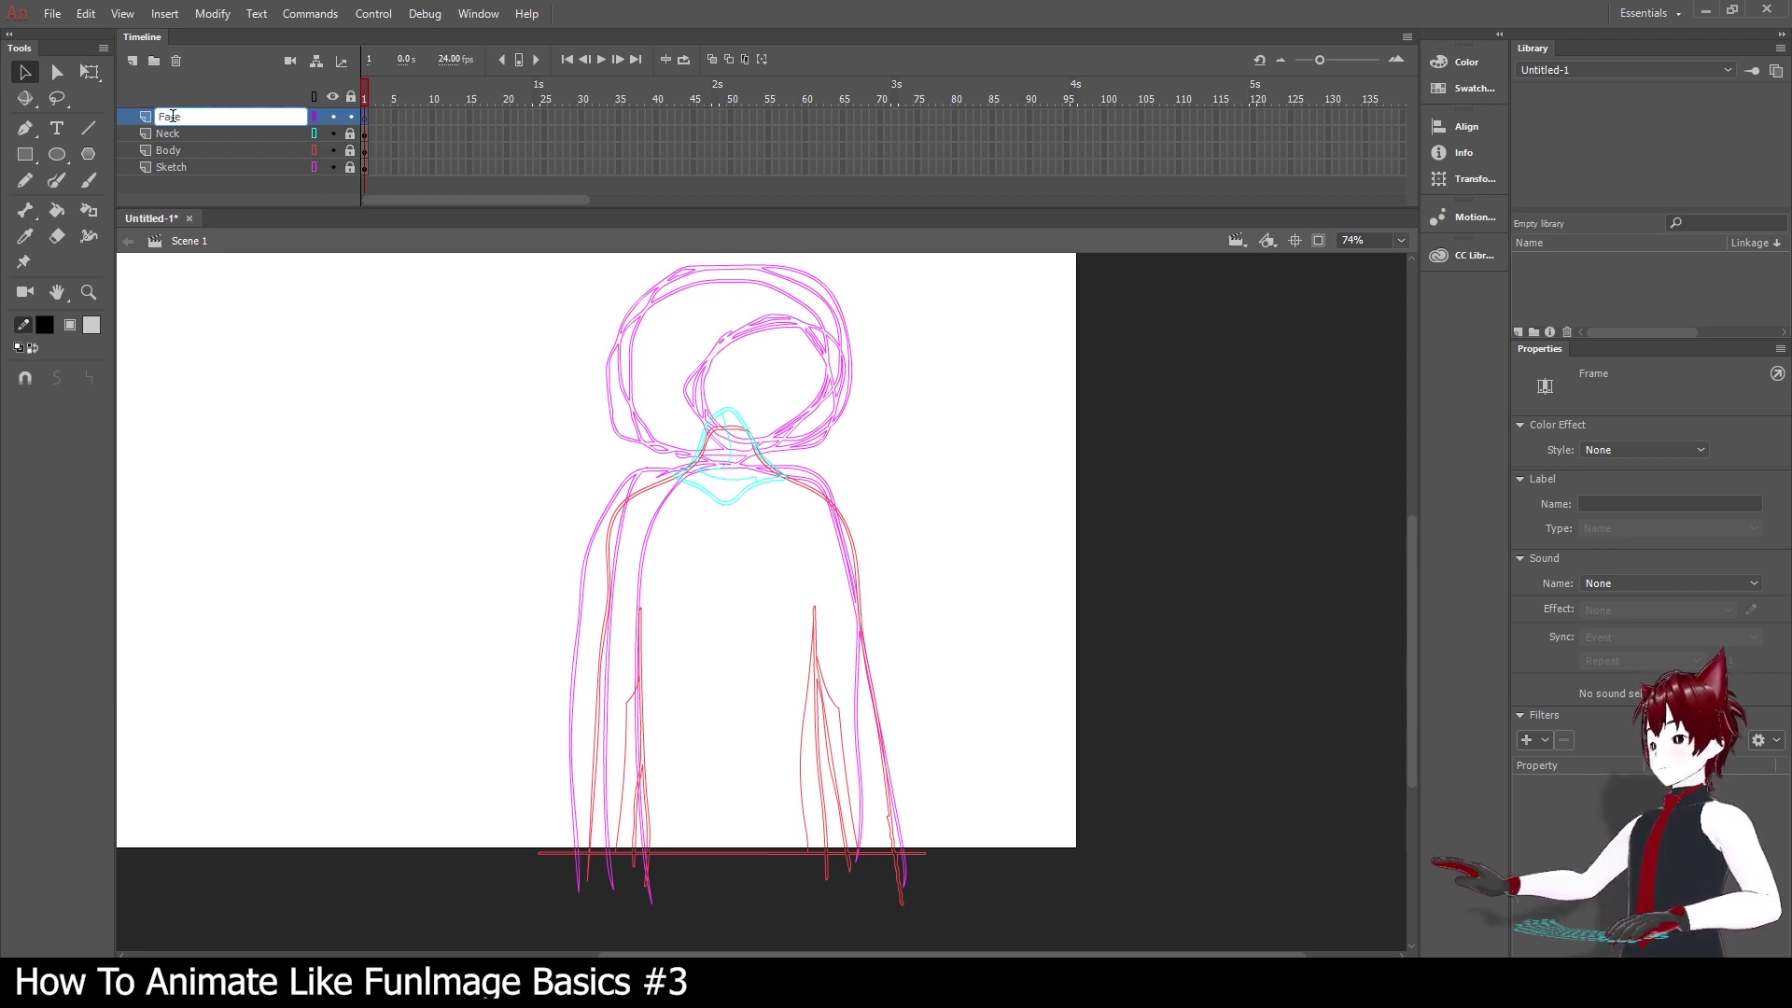
Draw a closed oval face outline with a narrow chin on the Face layer using the Brush tool, over the head sketch.
click(91, 186)
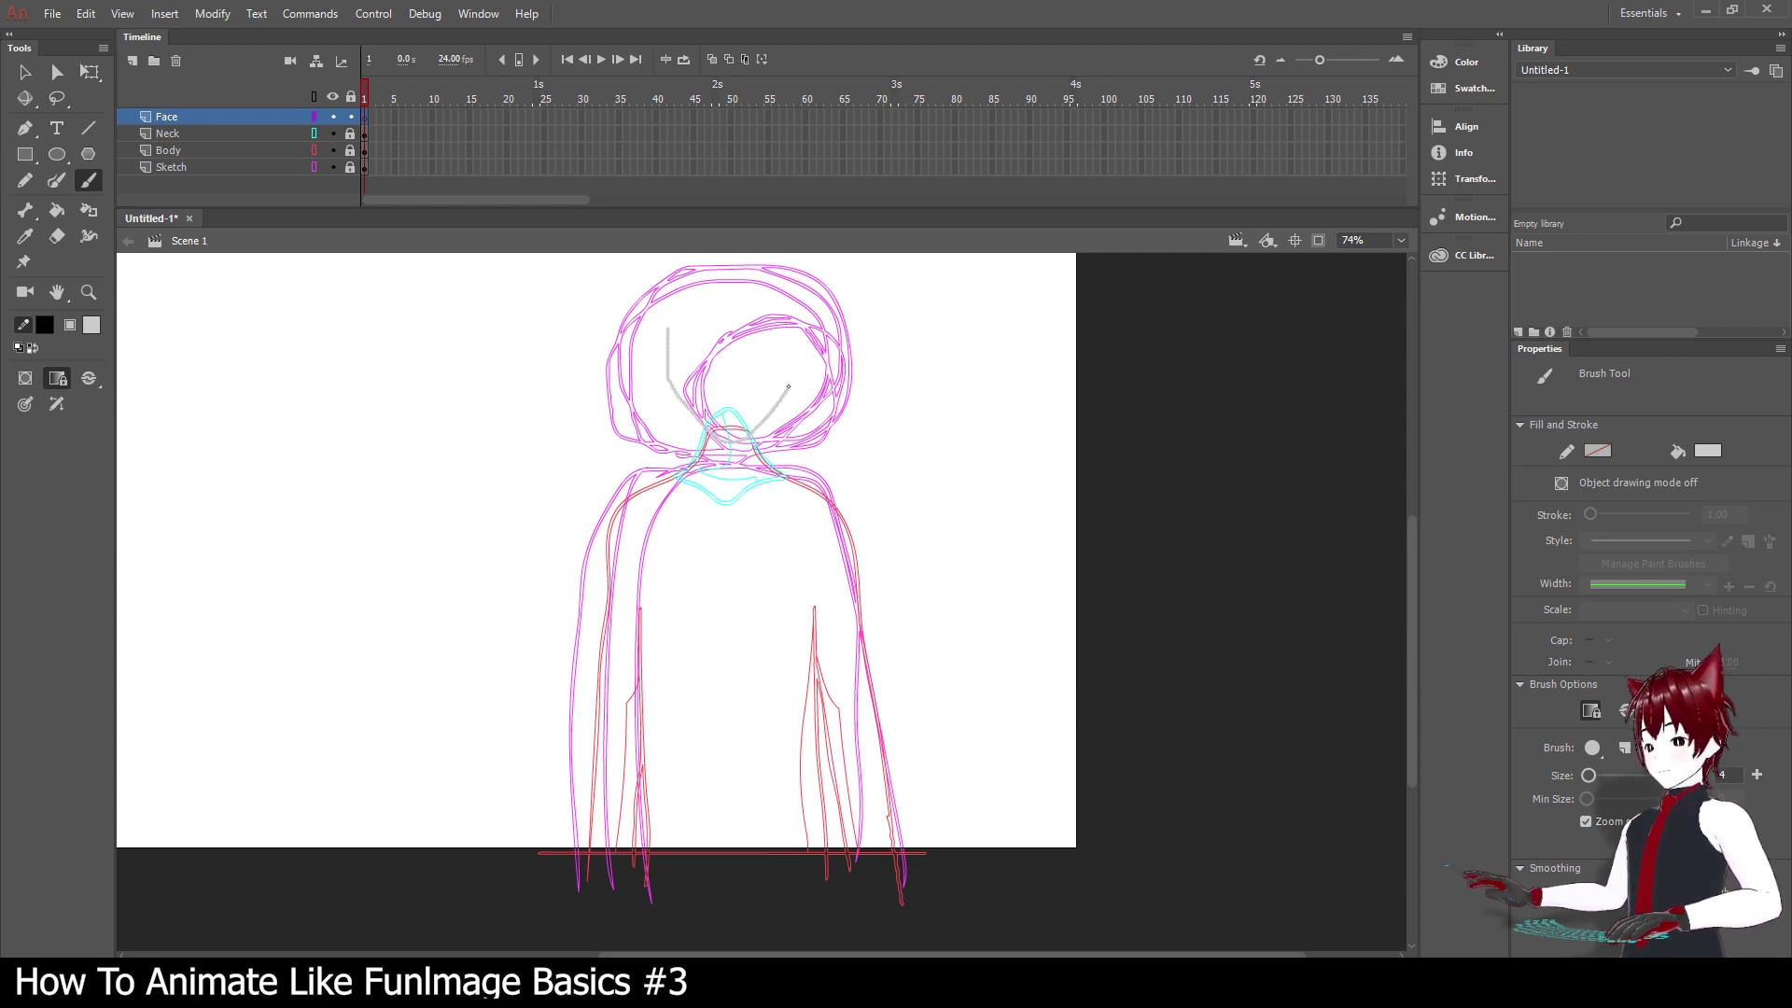
drag(791, 363, 788, 336)
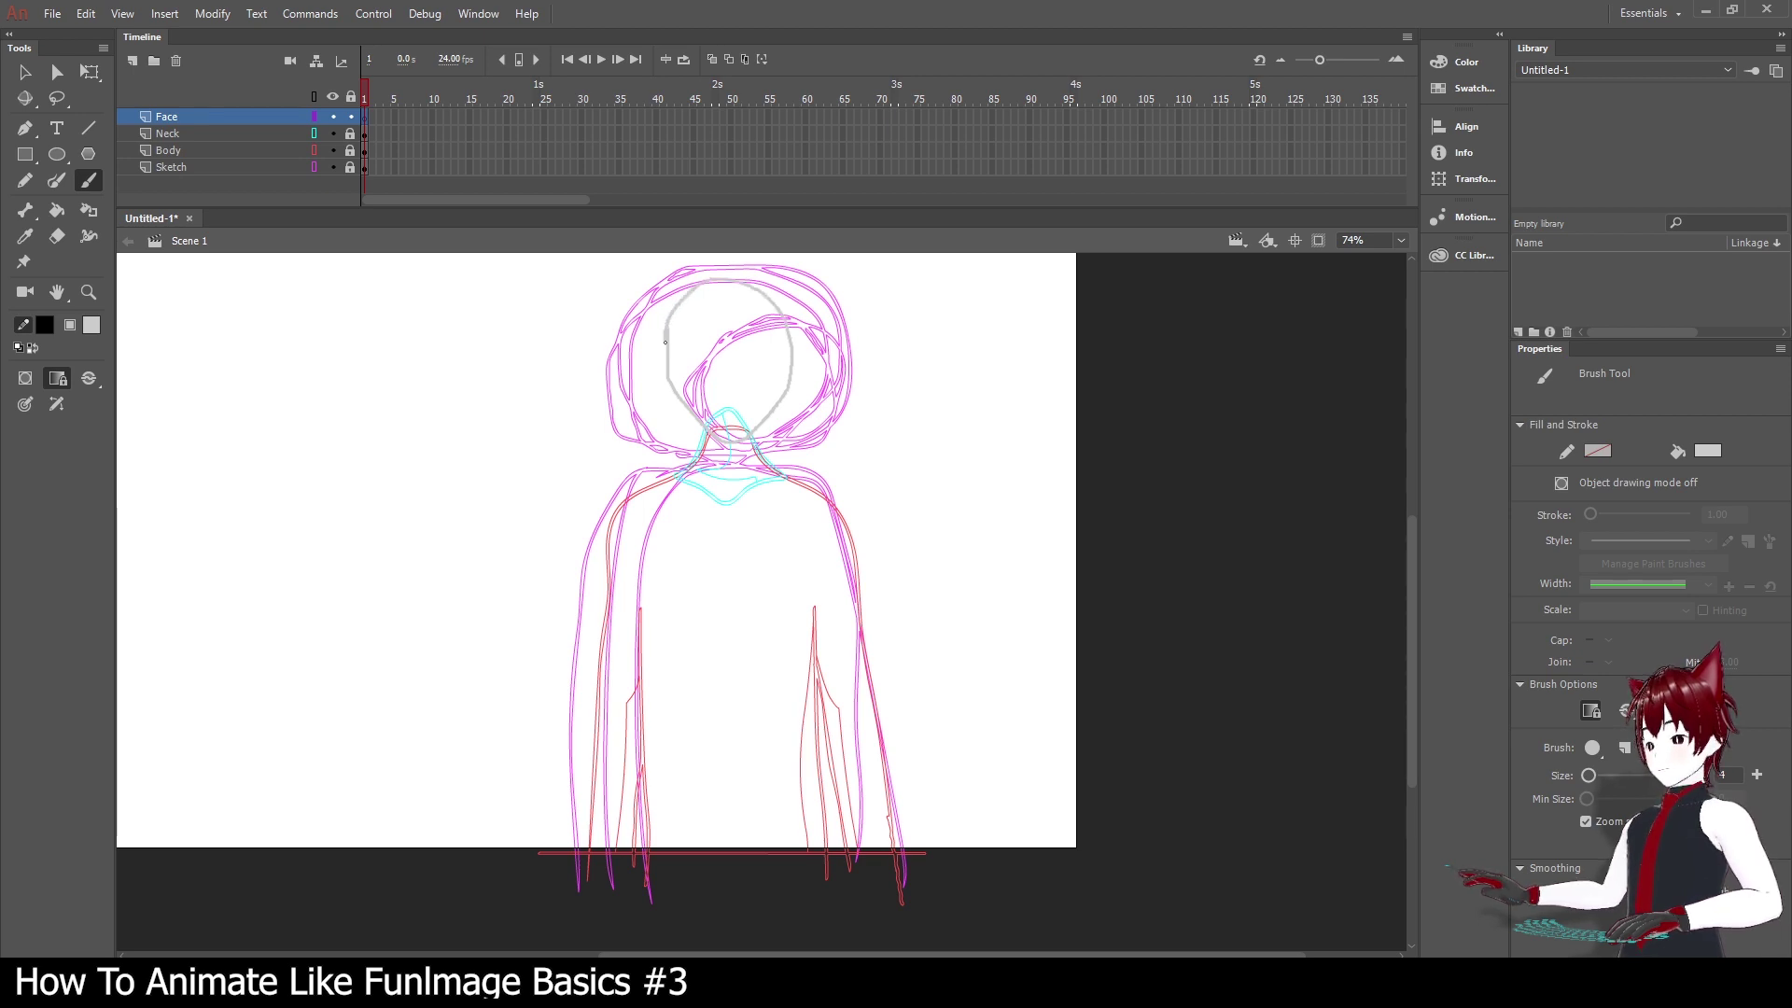
drag(666, 357, 664, 373)
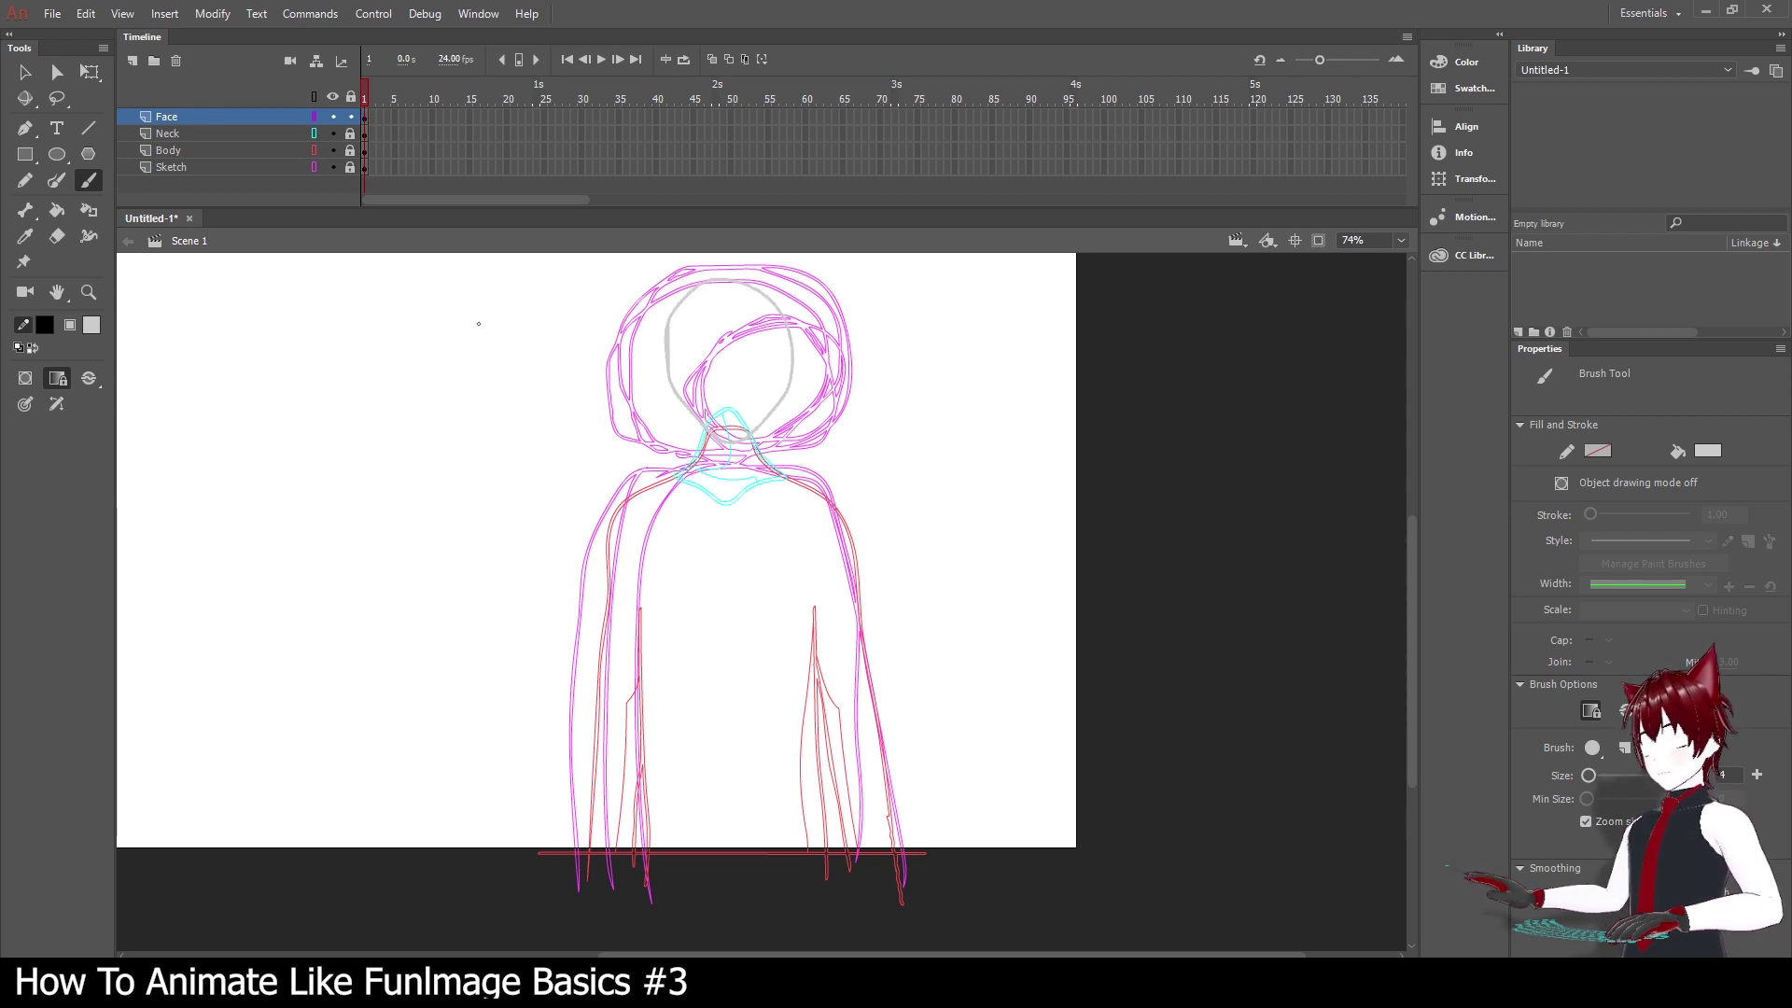
Recolour the face outline from light grey to black.
click(24, 72)
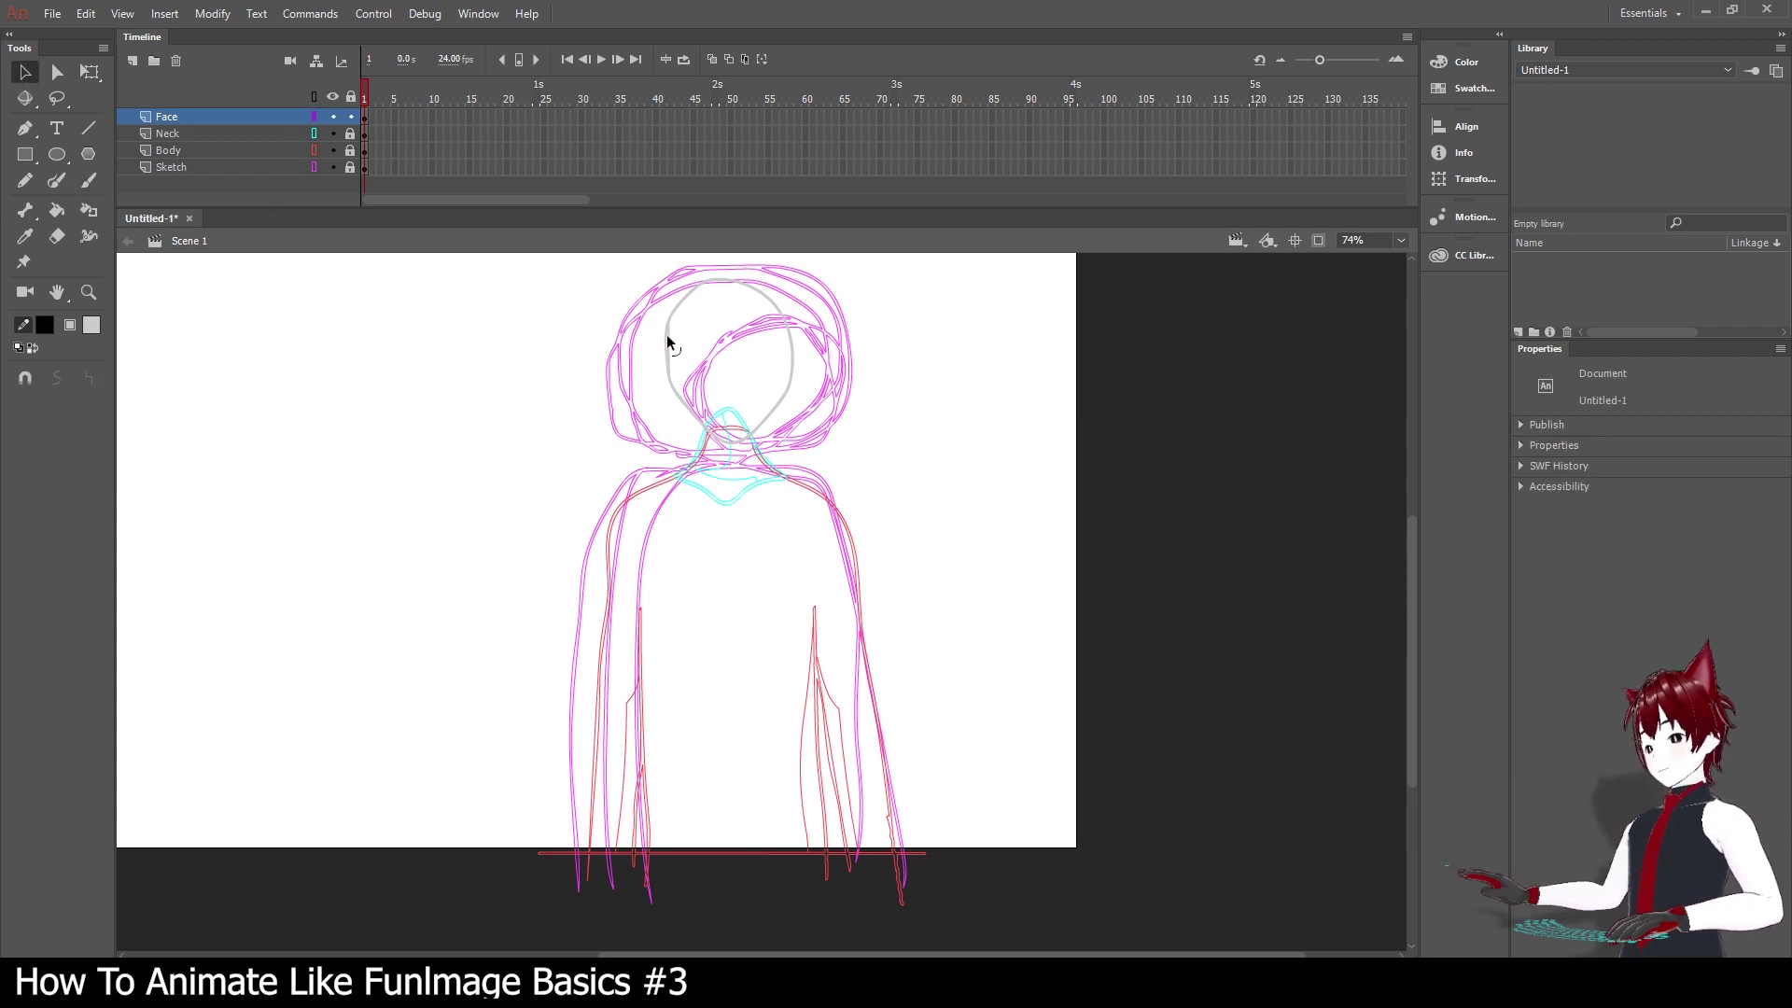
click(667, 343)
click(84, 336)
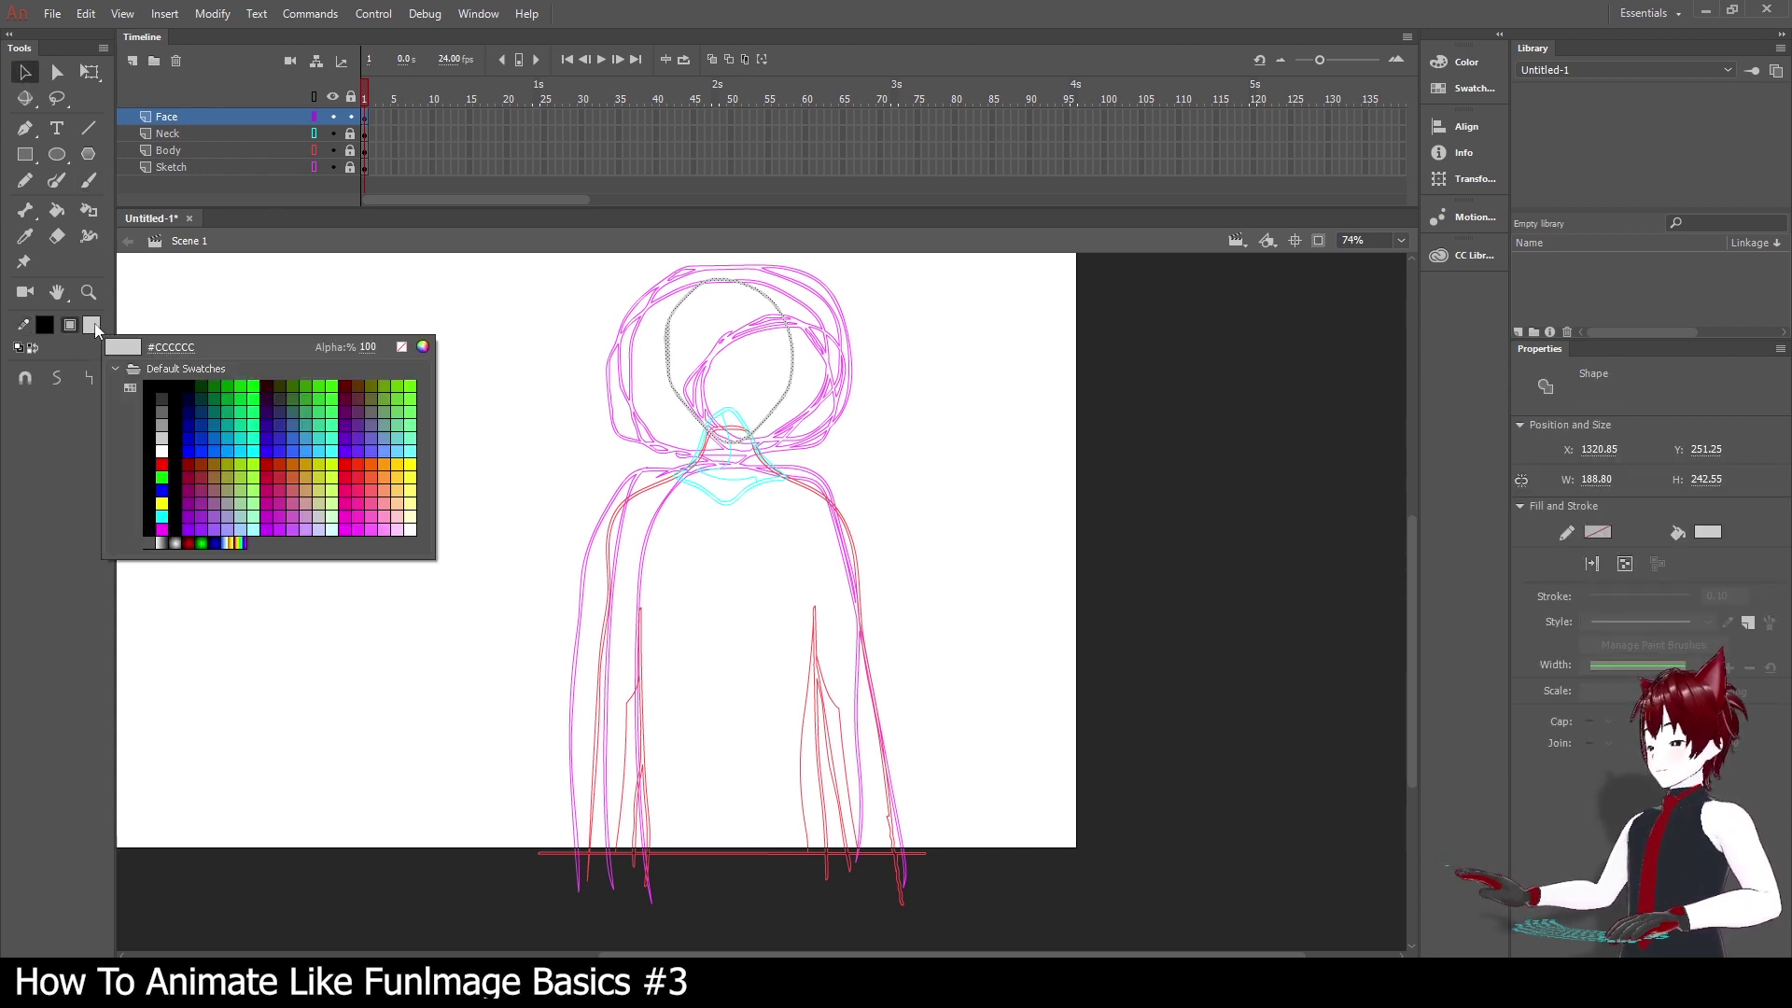
click(149, 372)
click(376, 346)
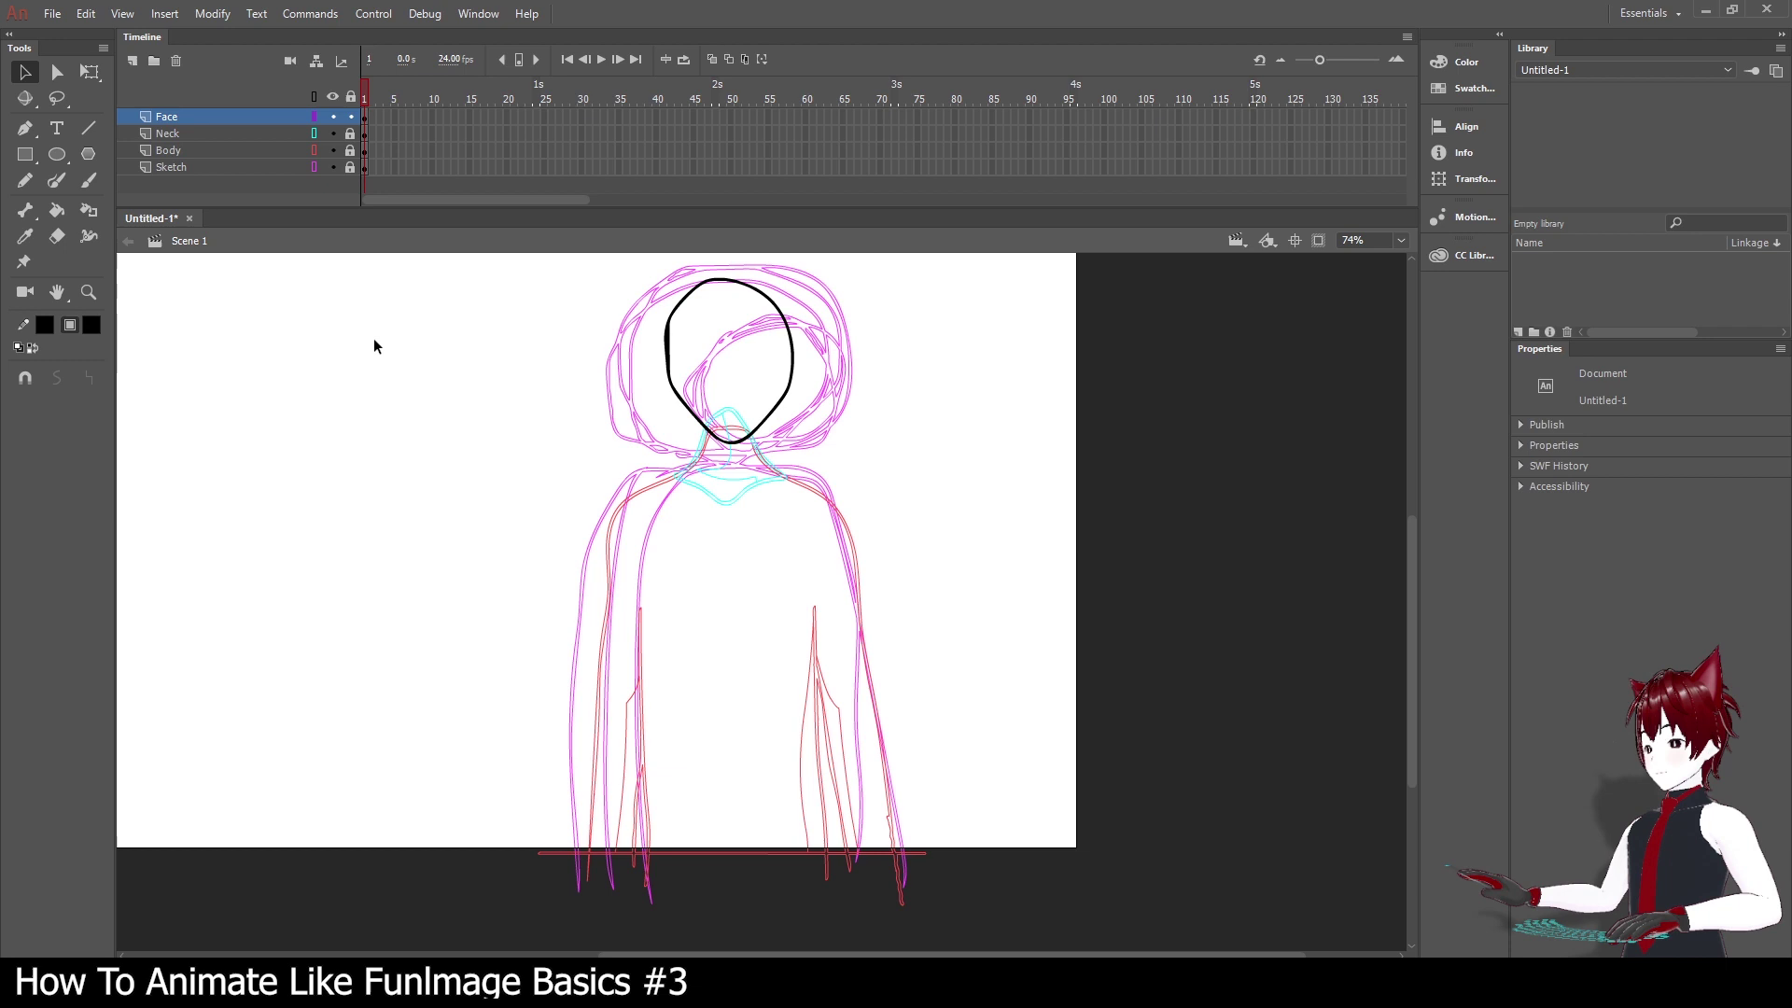
Move the face outline slightly down and left over the neck, to about X 1308, Y 265.
click(762, 426)
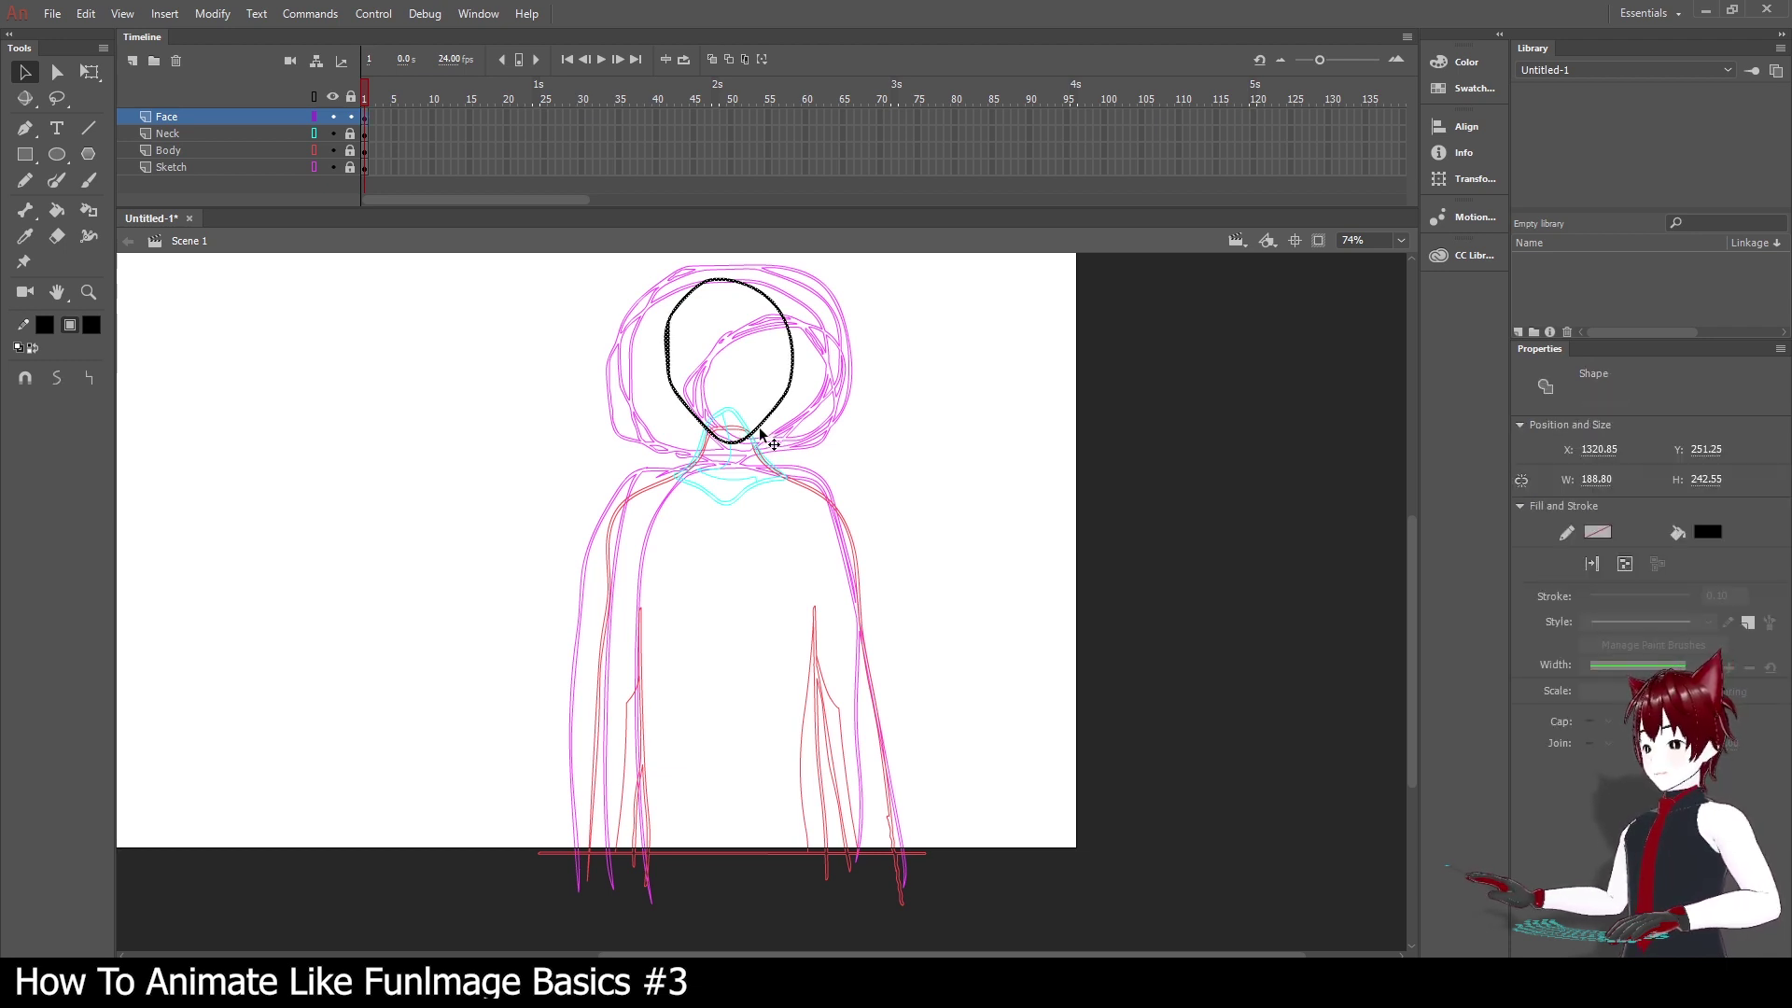
drag(760, 432, 754, 445)
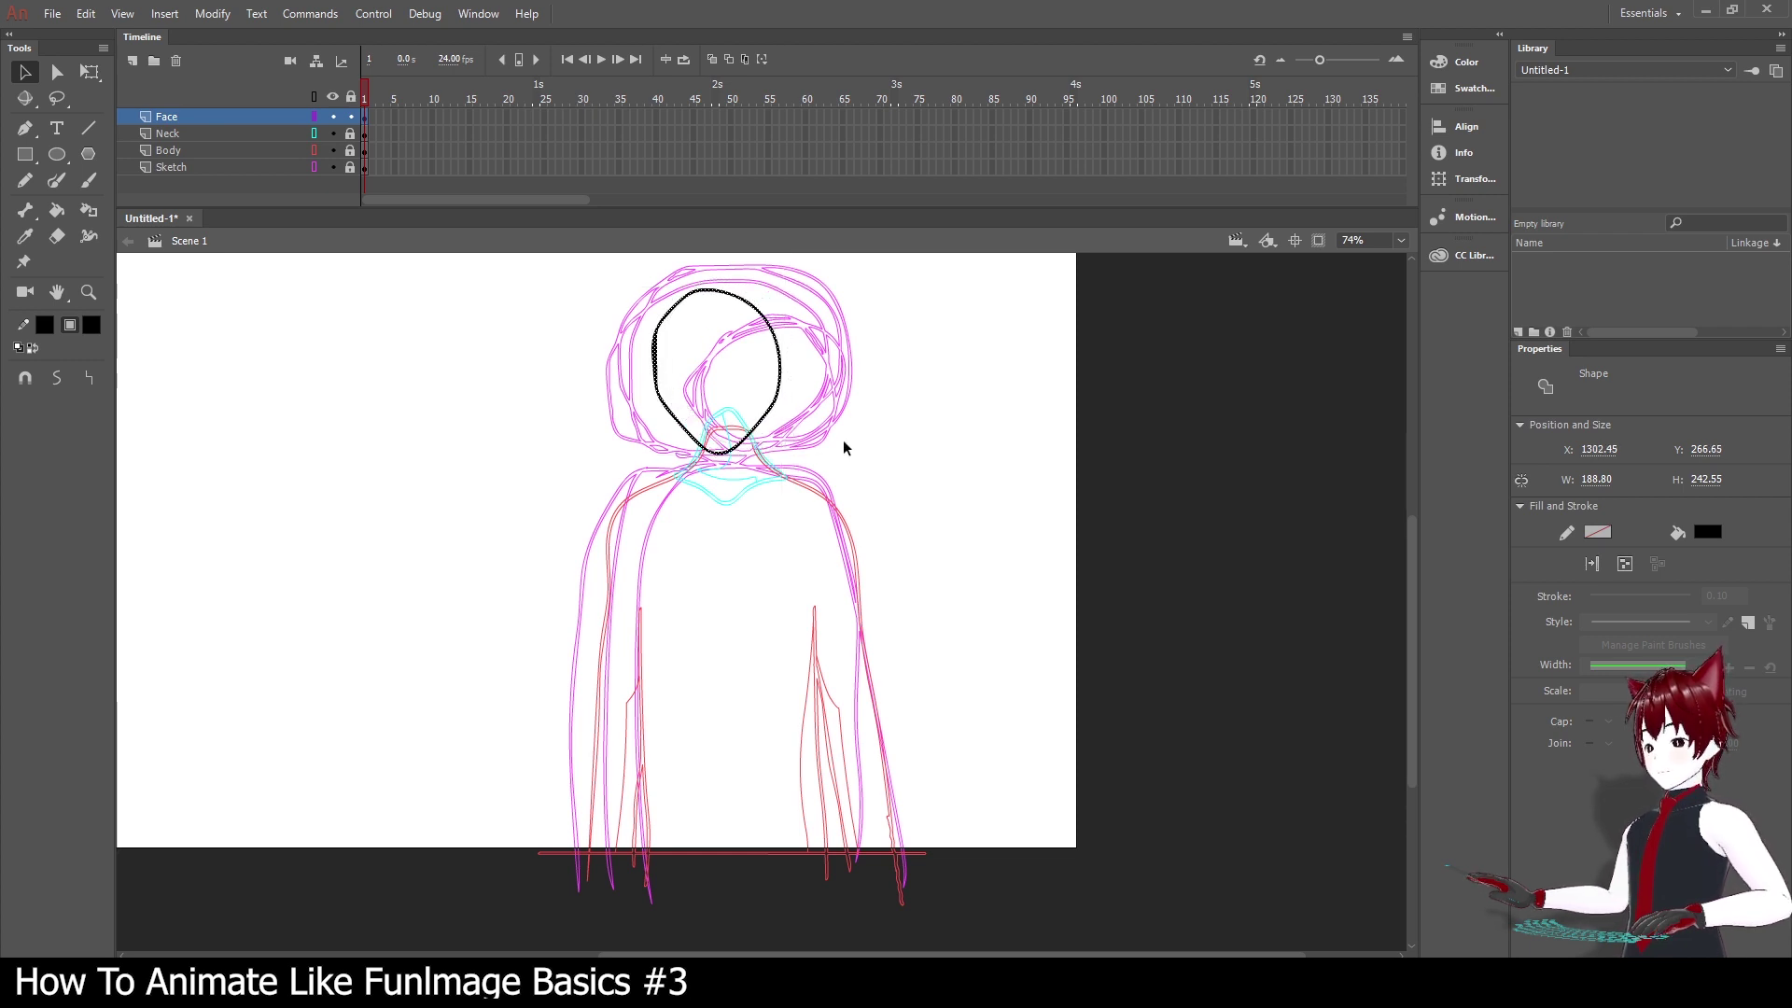
key(Right)
key(Right)
key(Right)
key(Down)
key(Down)
key(Down)
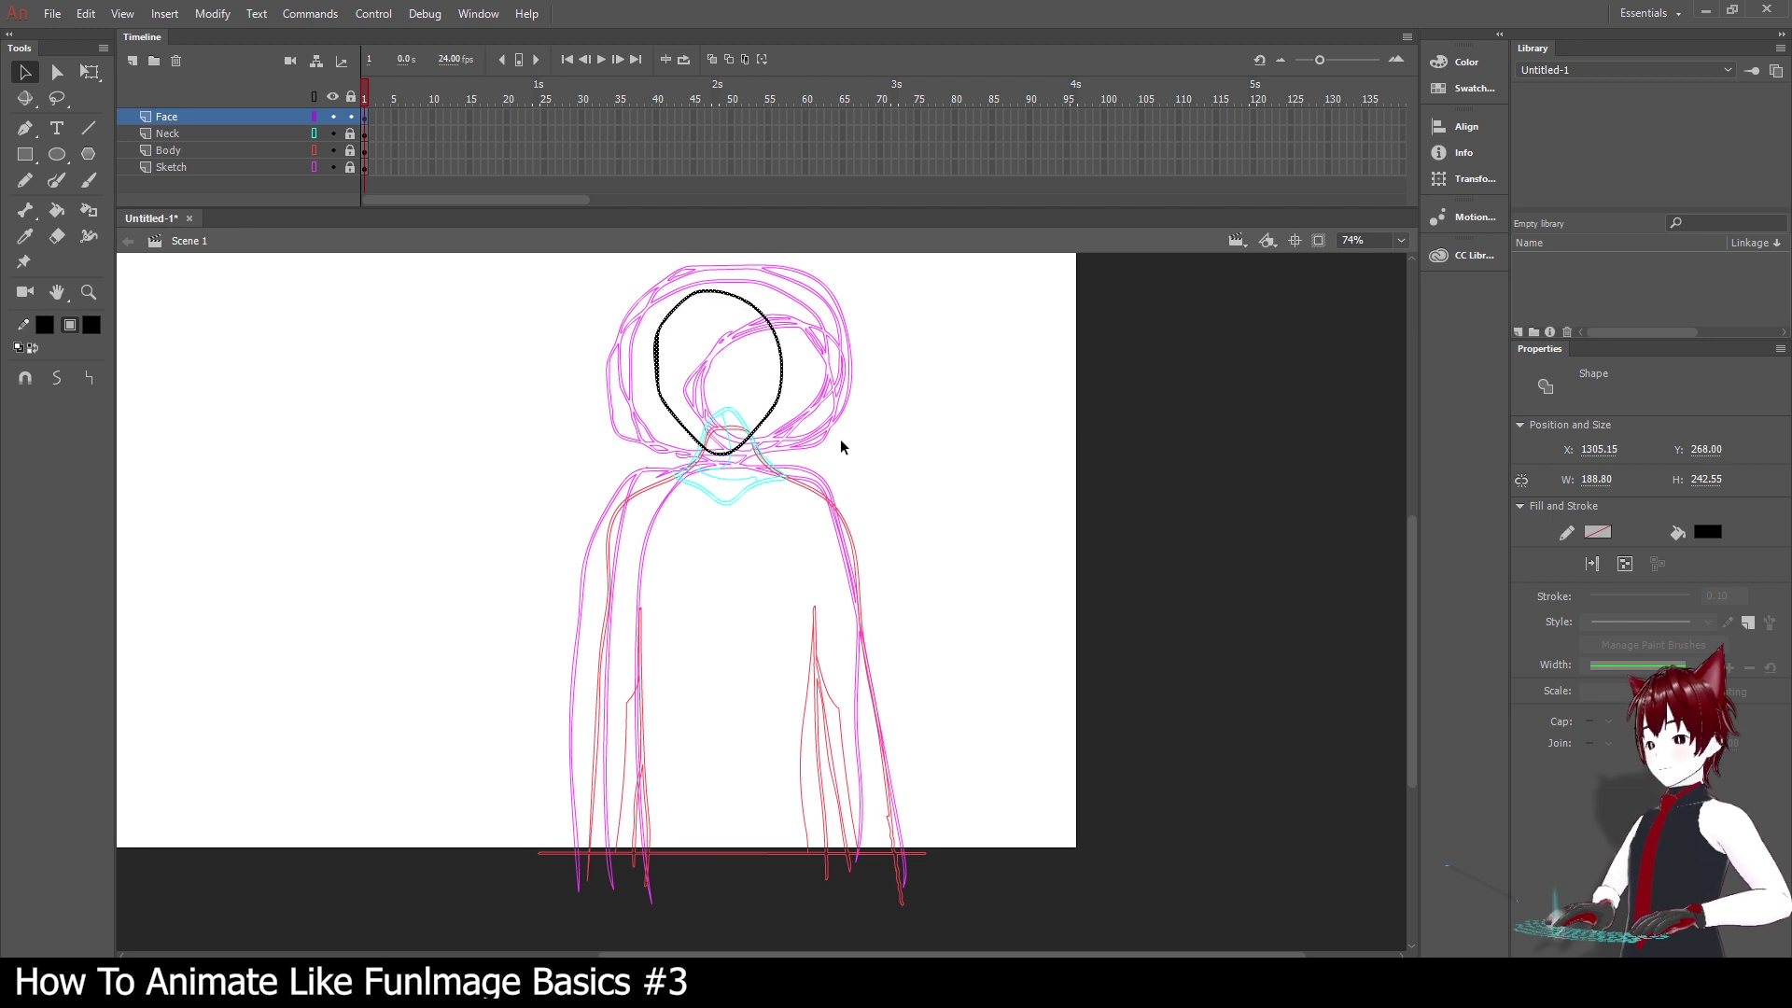
key(Right)
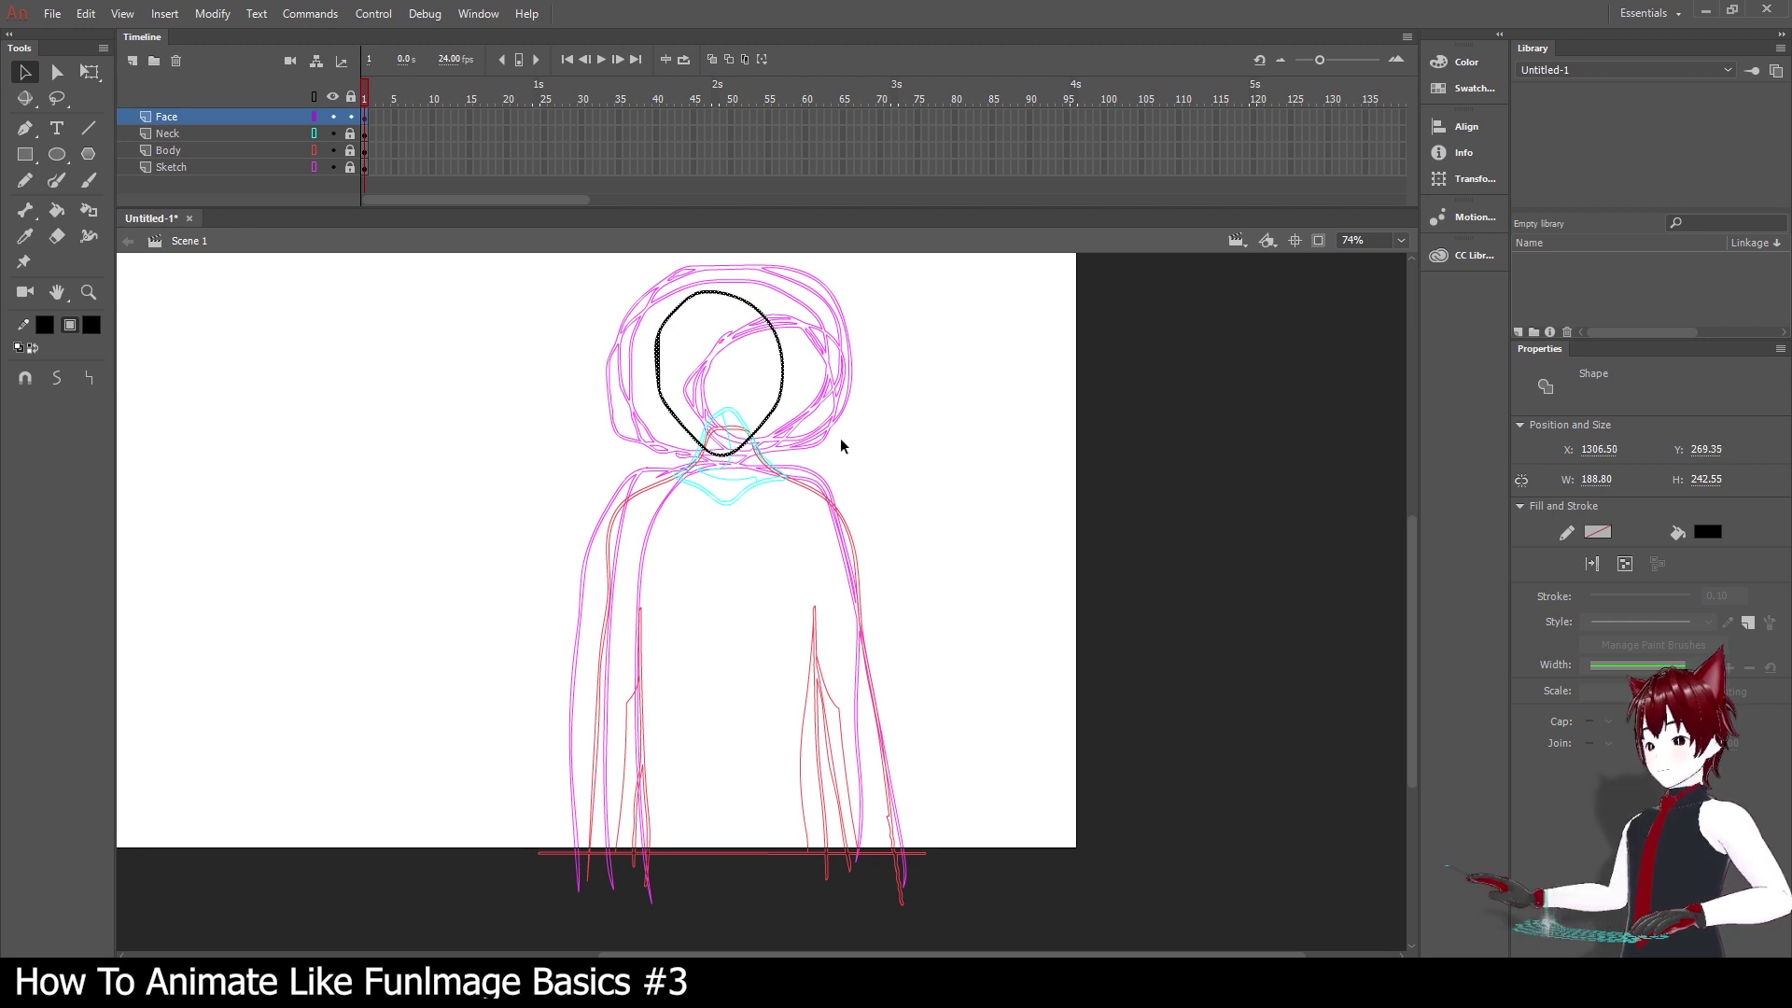
key(Up)
key(Up)
key(Up)
key(Right)
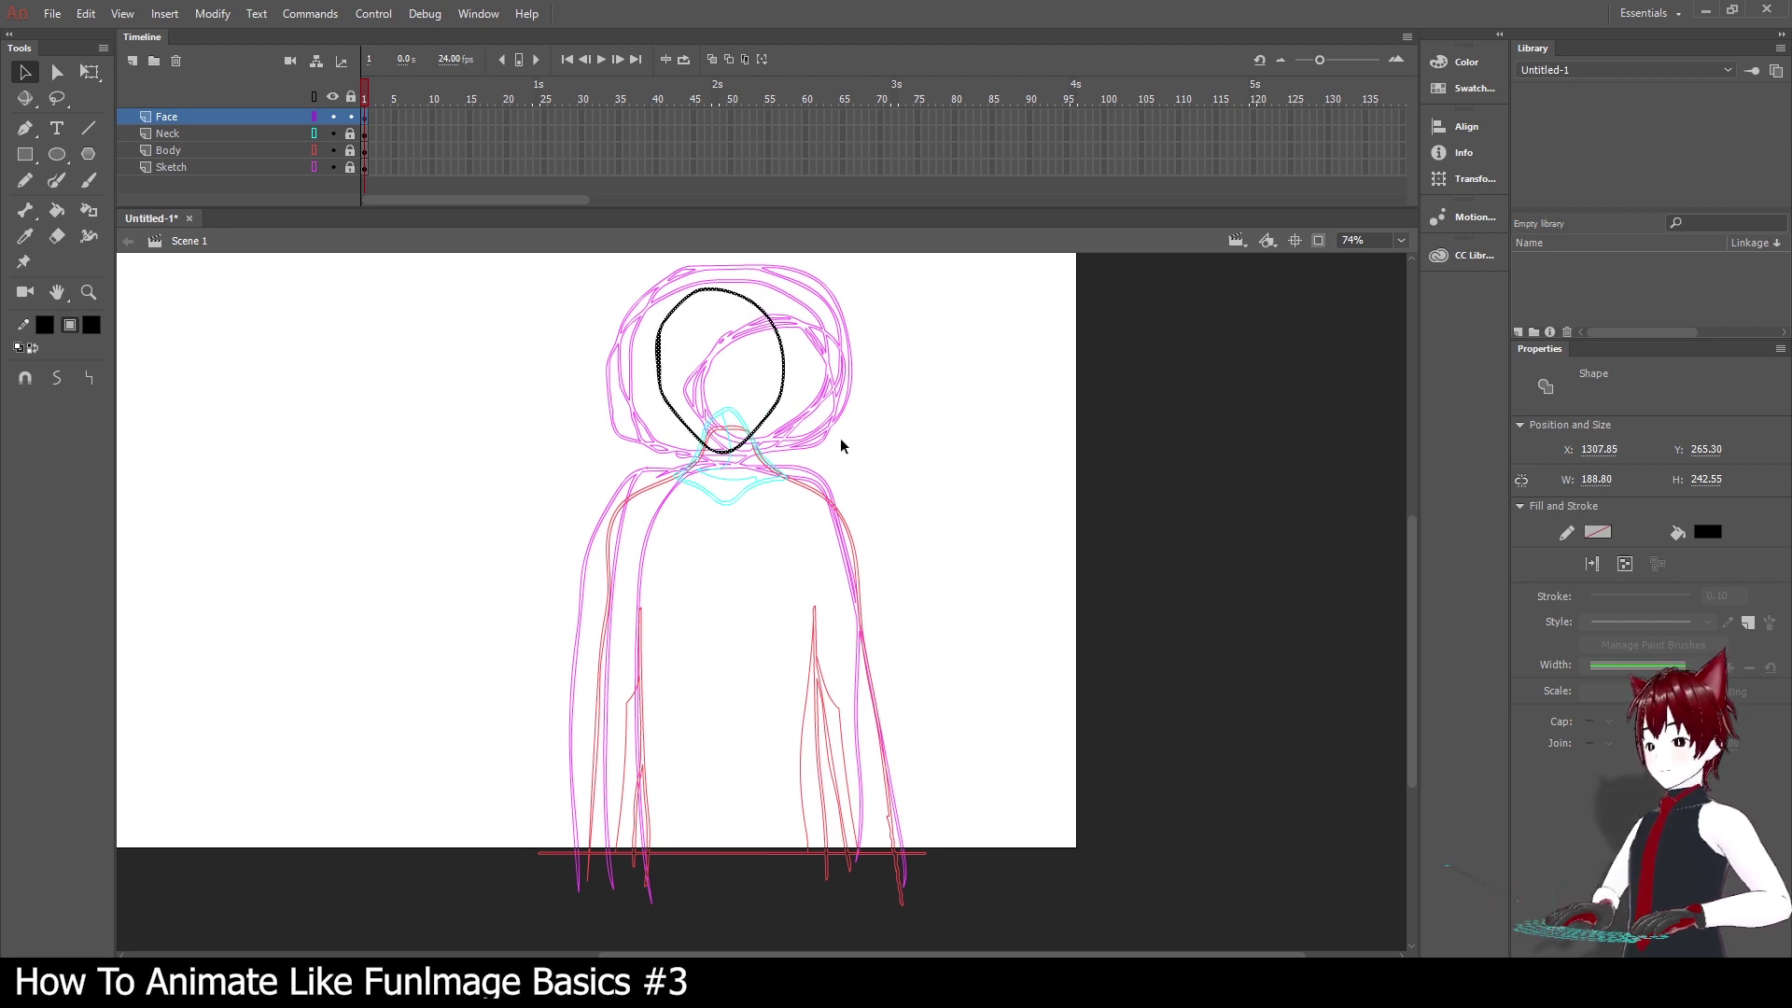
click(841, 445)
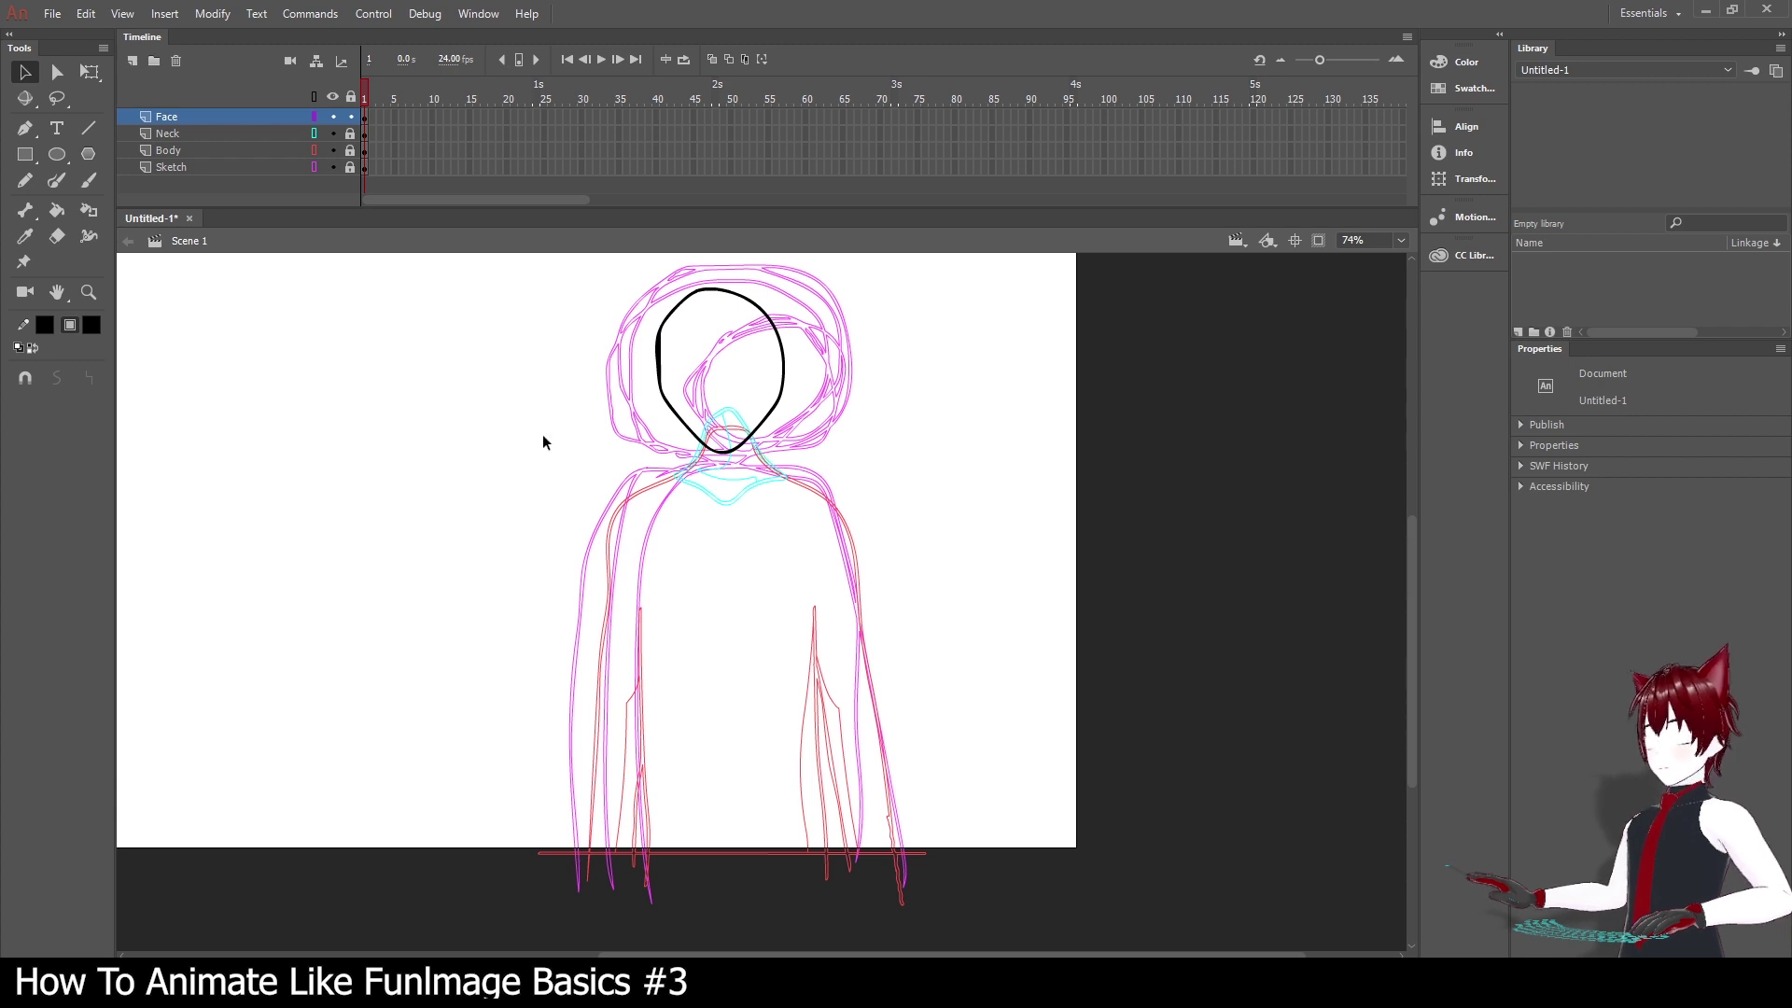
Fill the inside of the face outline with white using the Paint Bucket.
click(25, 180)
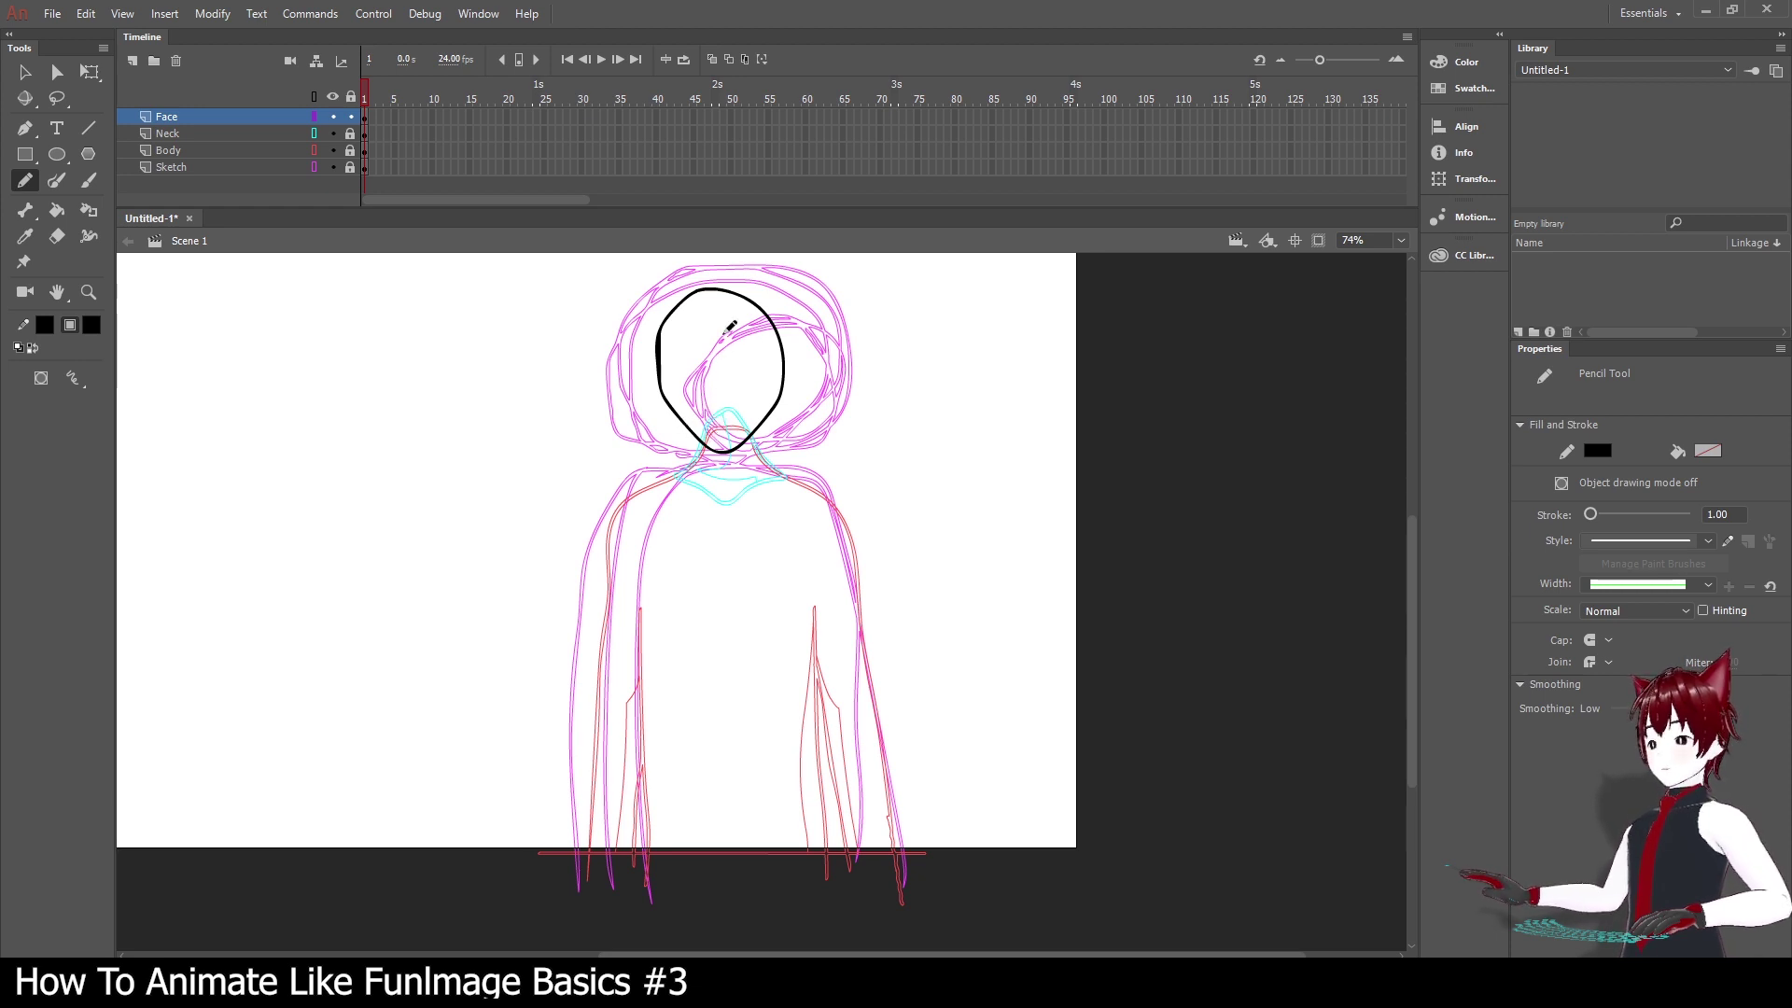
click(57, 210)
click(91, 325)
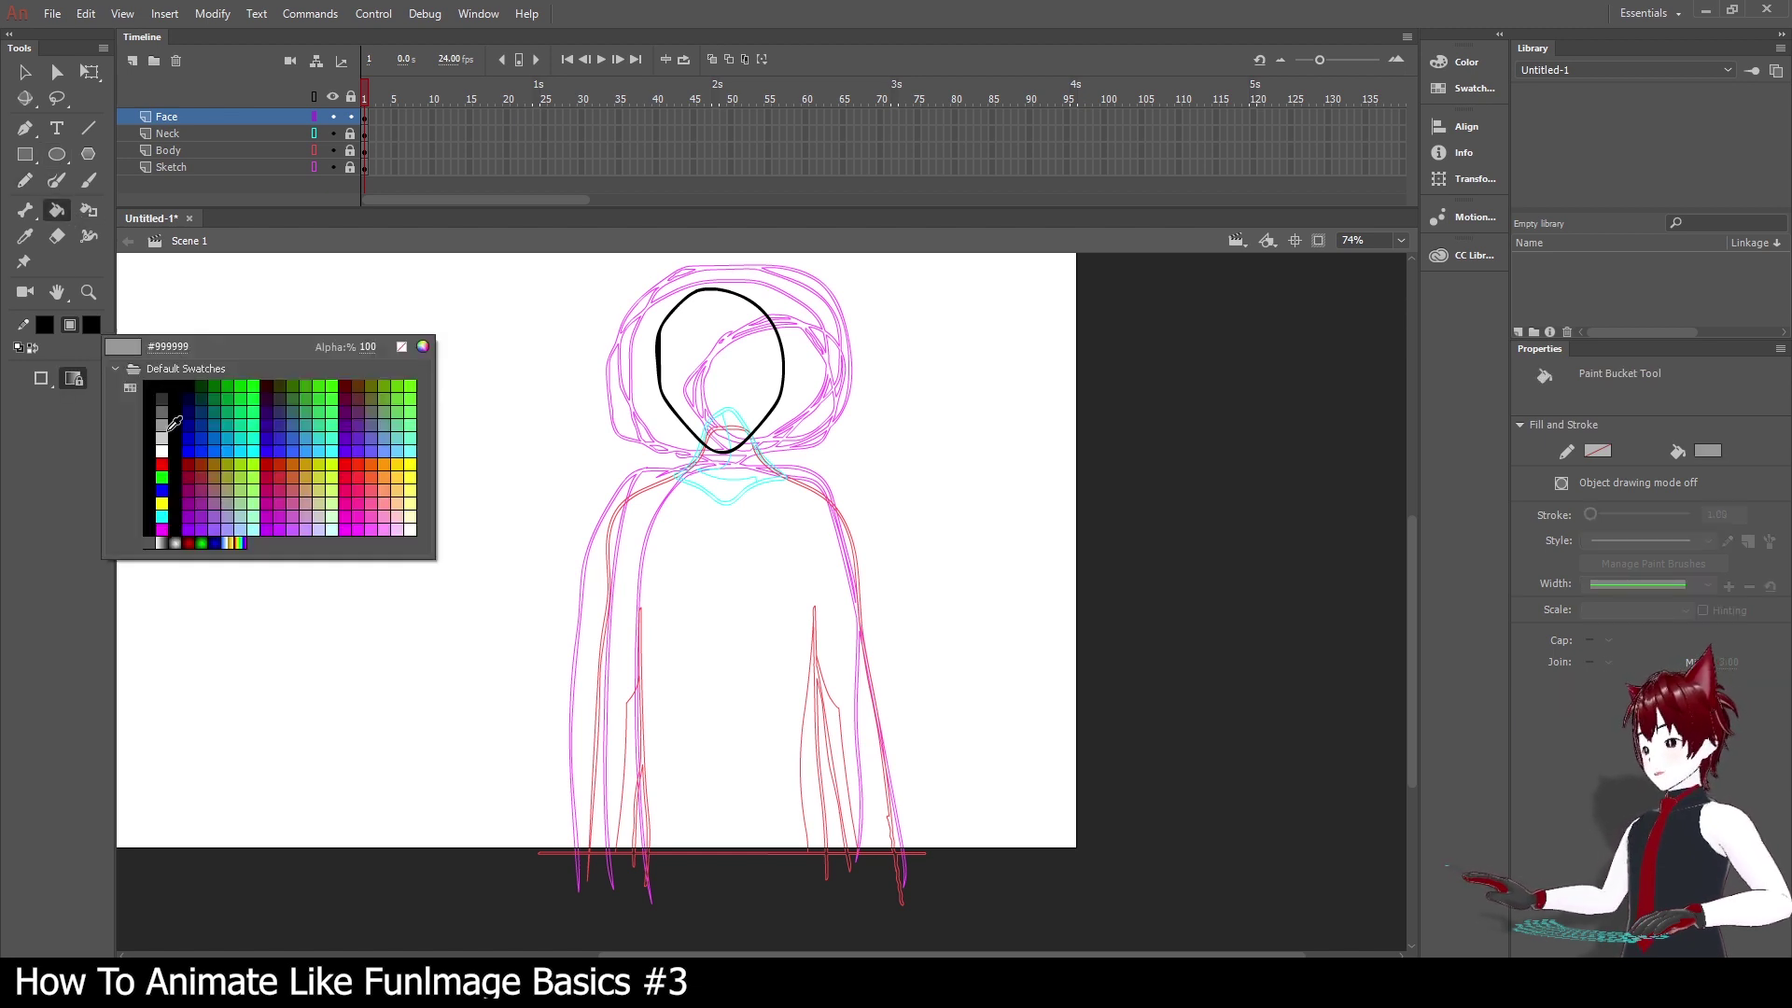
click(164, 448)
click(709, 383)
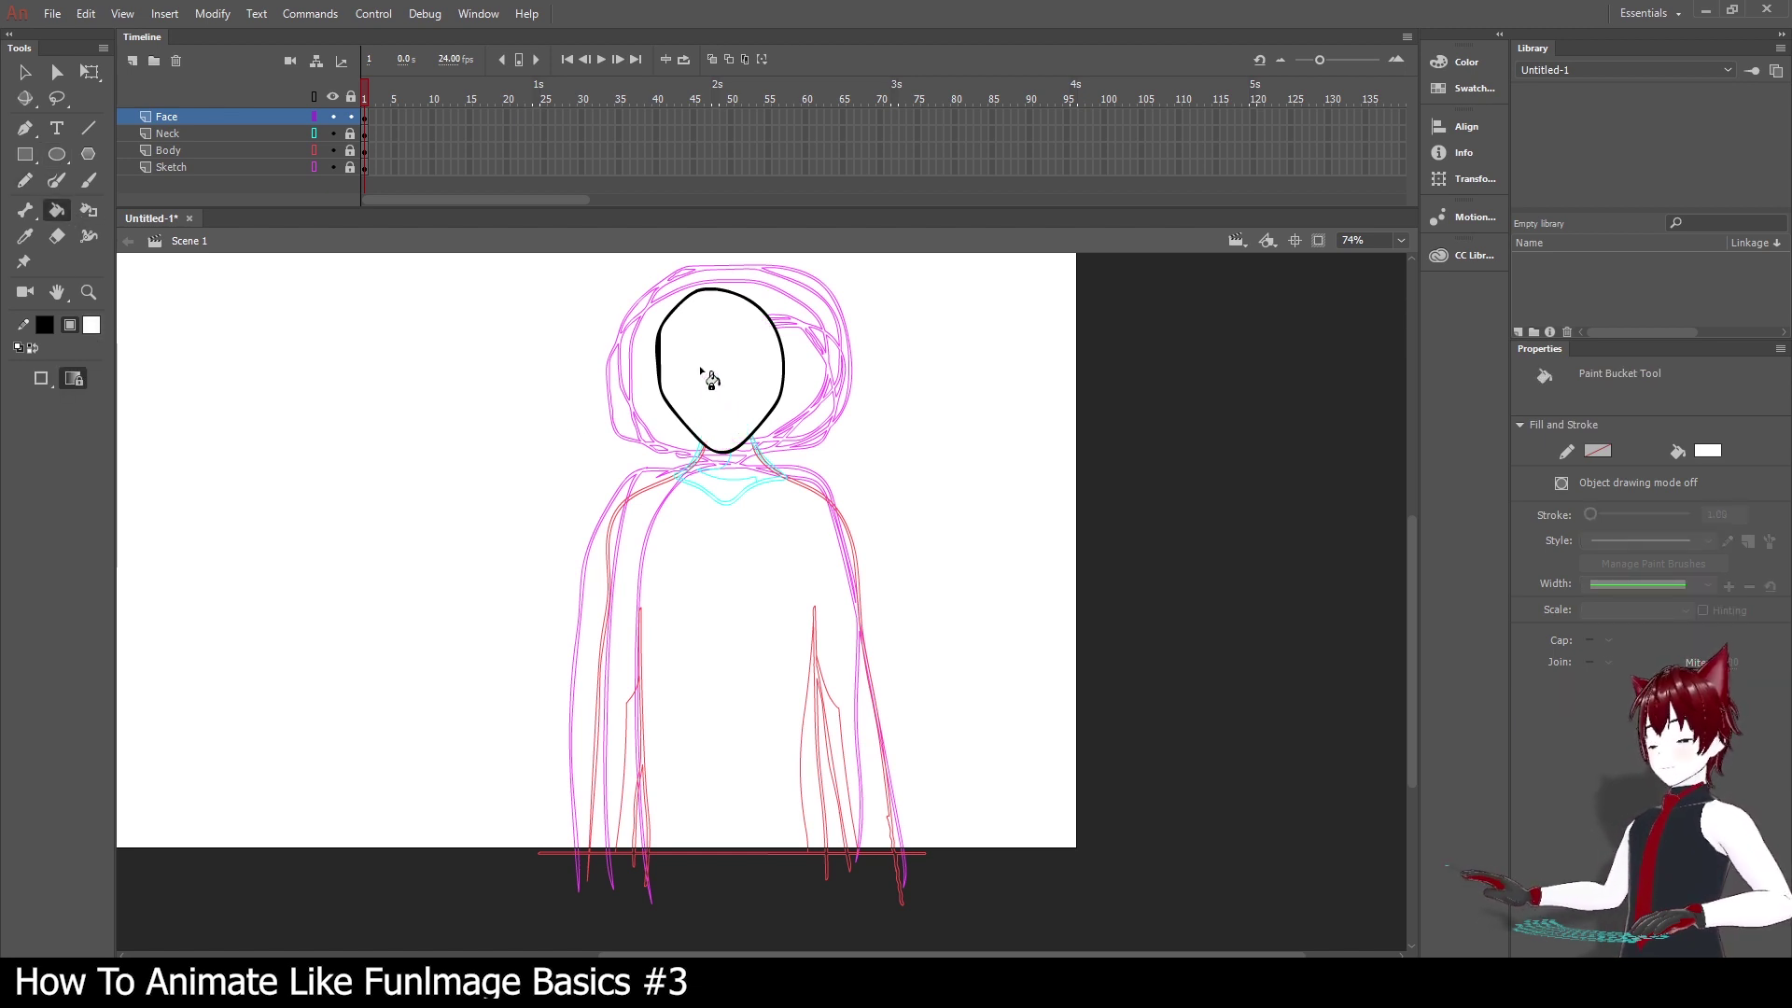
Lock the Face layer, switch it to outline view and add a new layer above it.
click(351, 117)
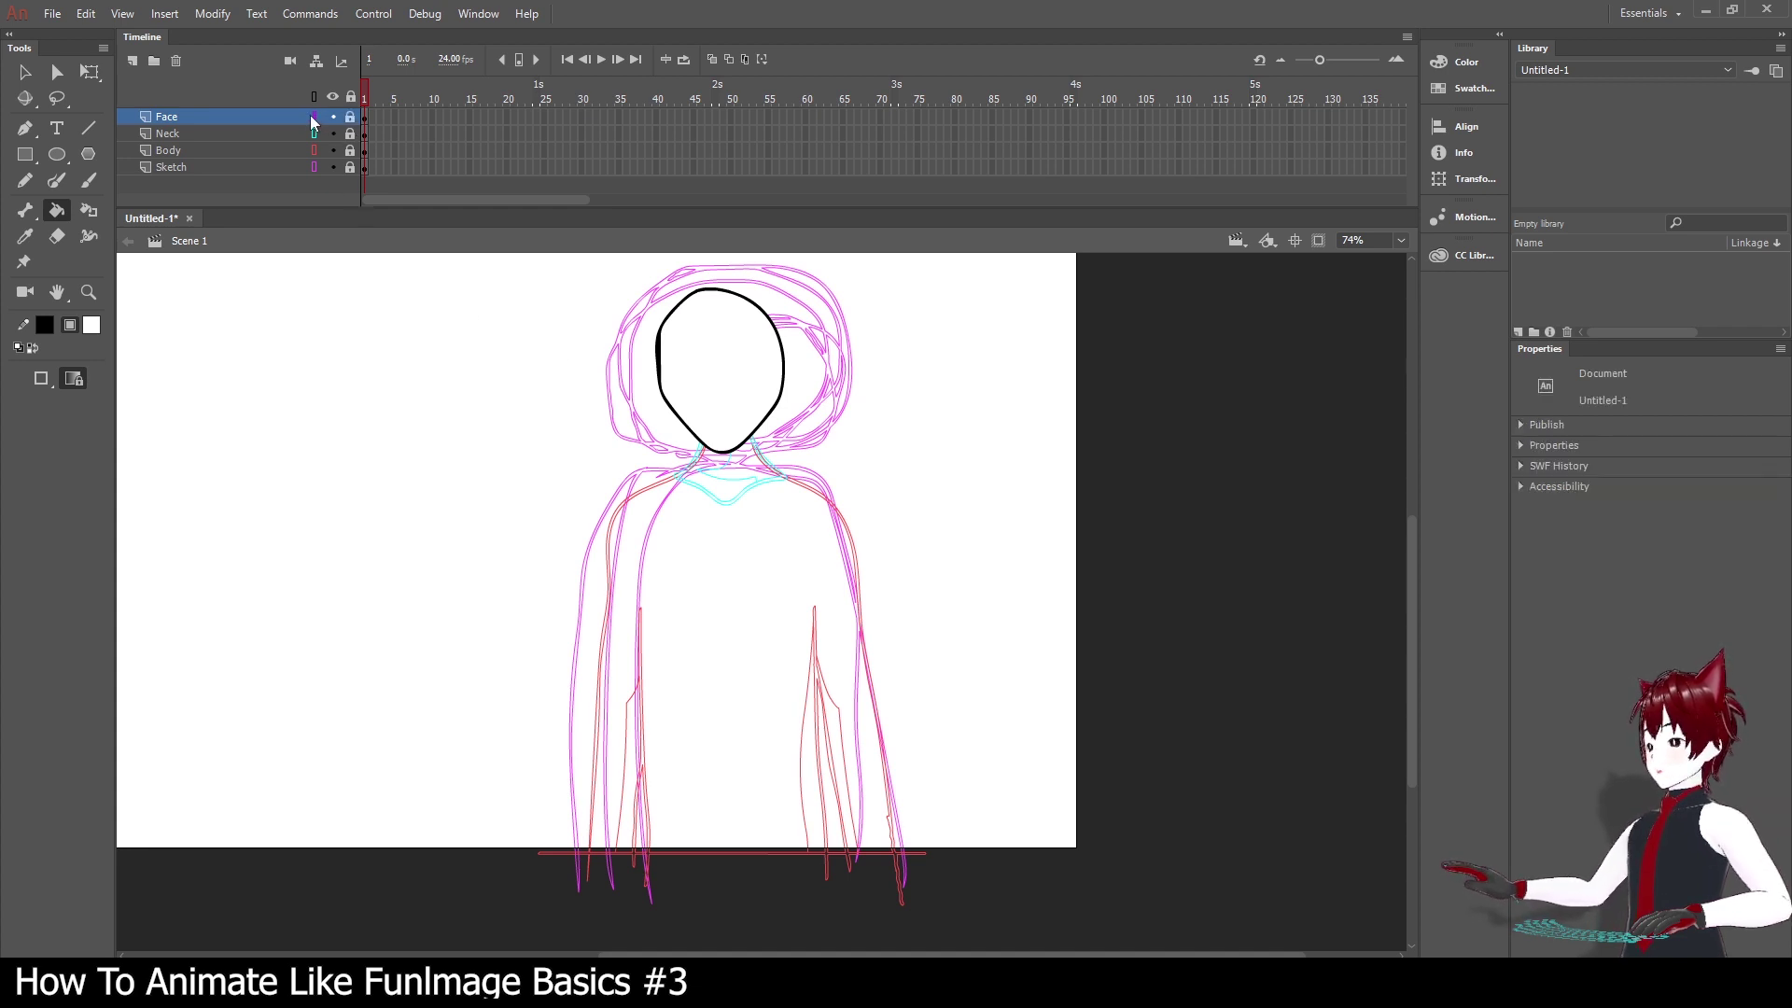
click(312, 115)
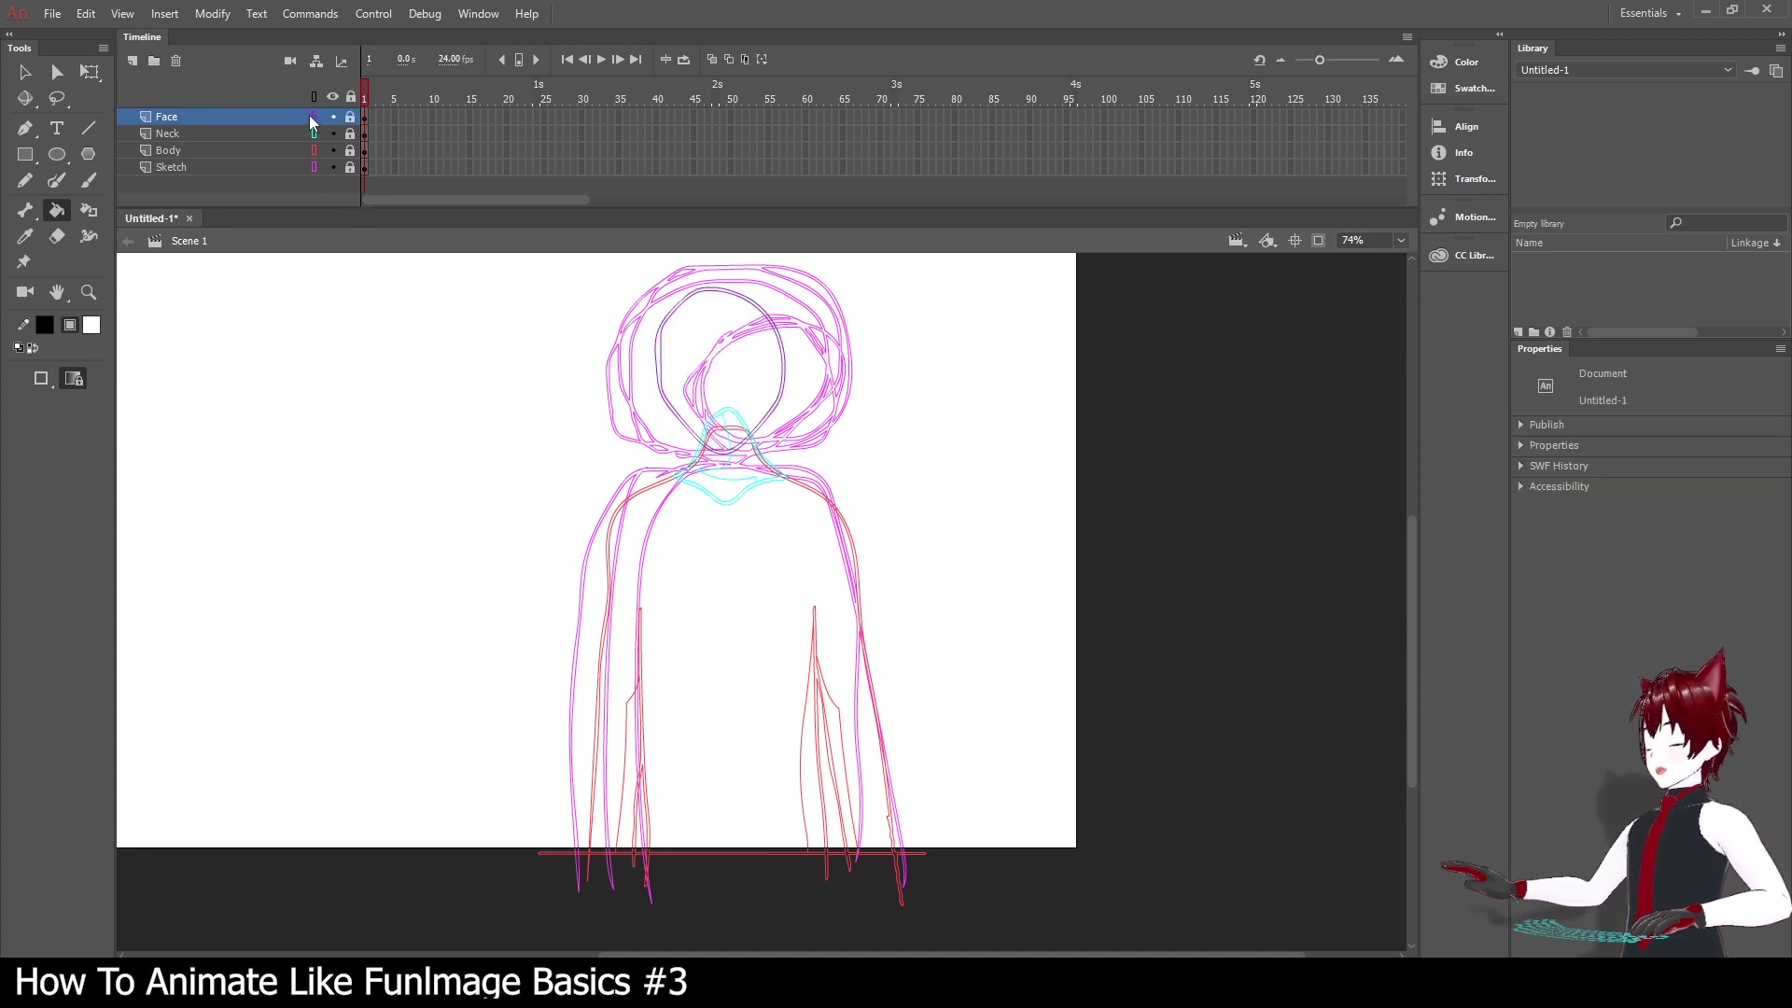
click(134, 61)
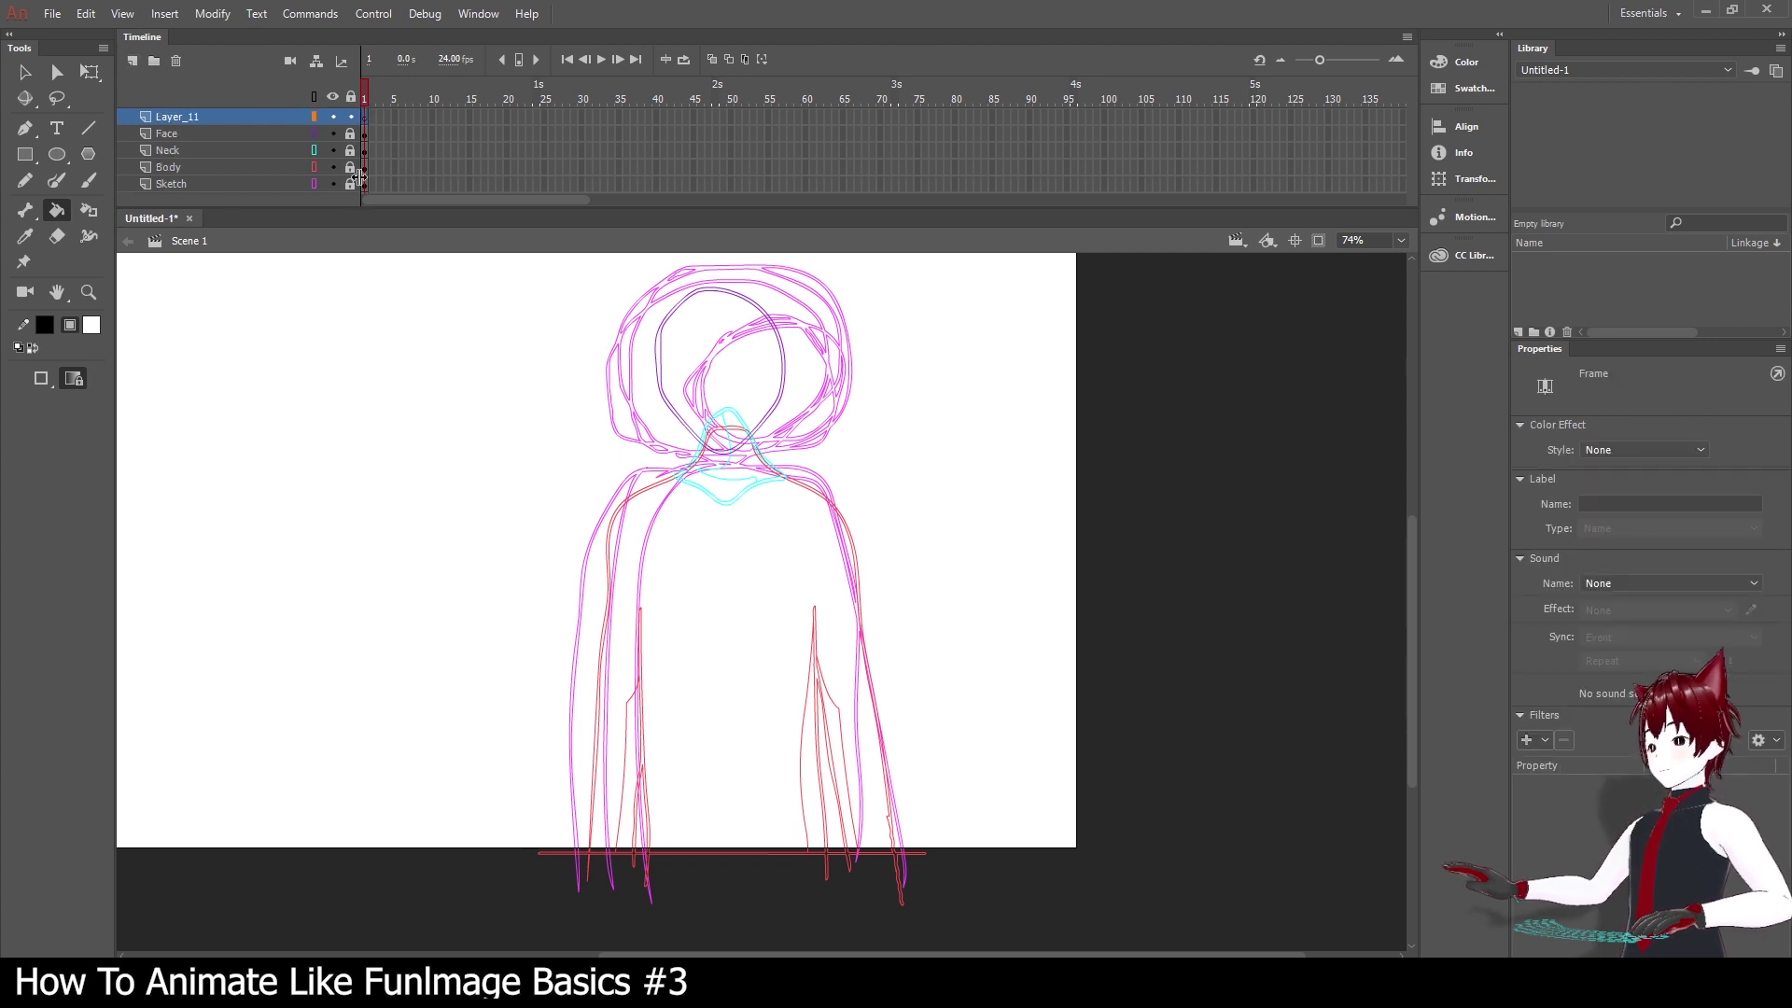
Set the Brush fill to black and ink the spiky left side of the hair from the crown down to the cheek.
click(86, 182)
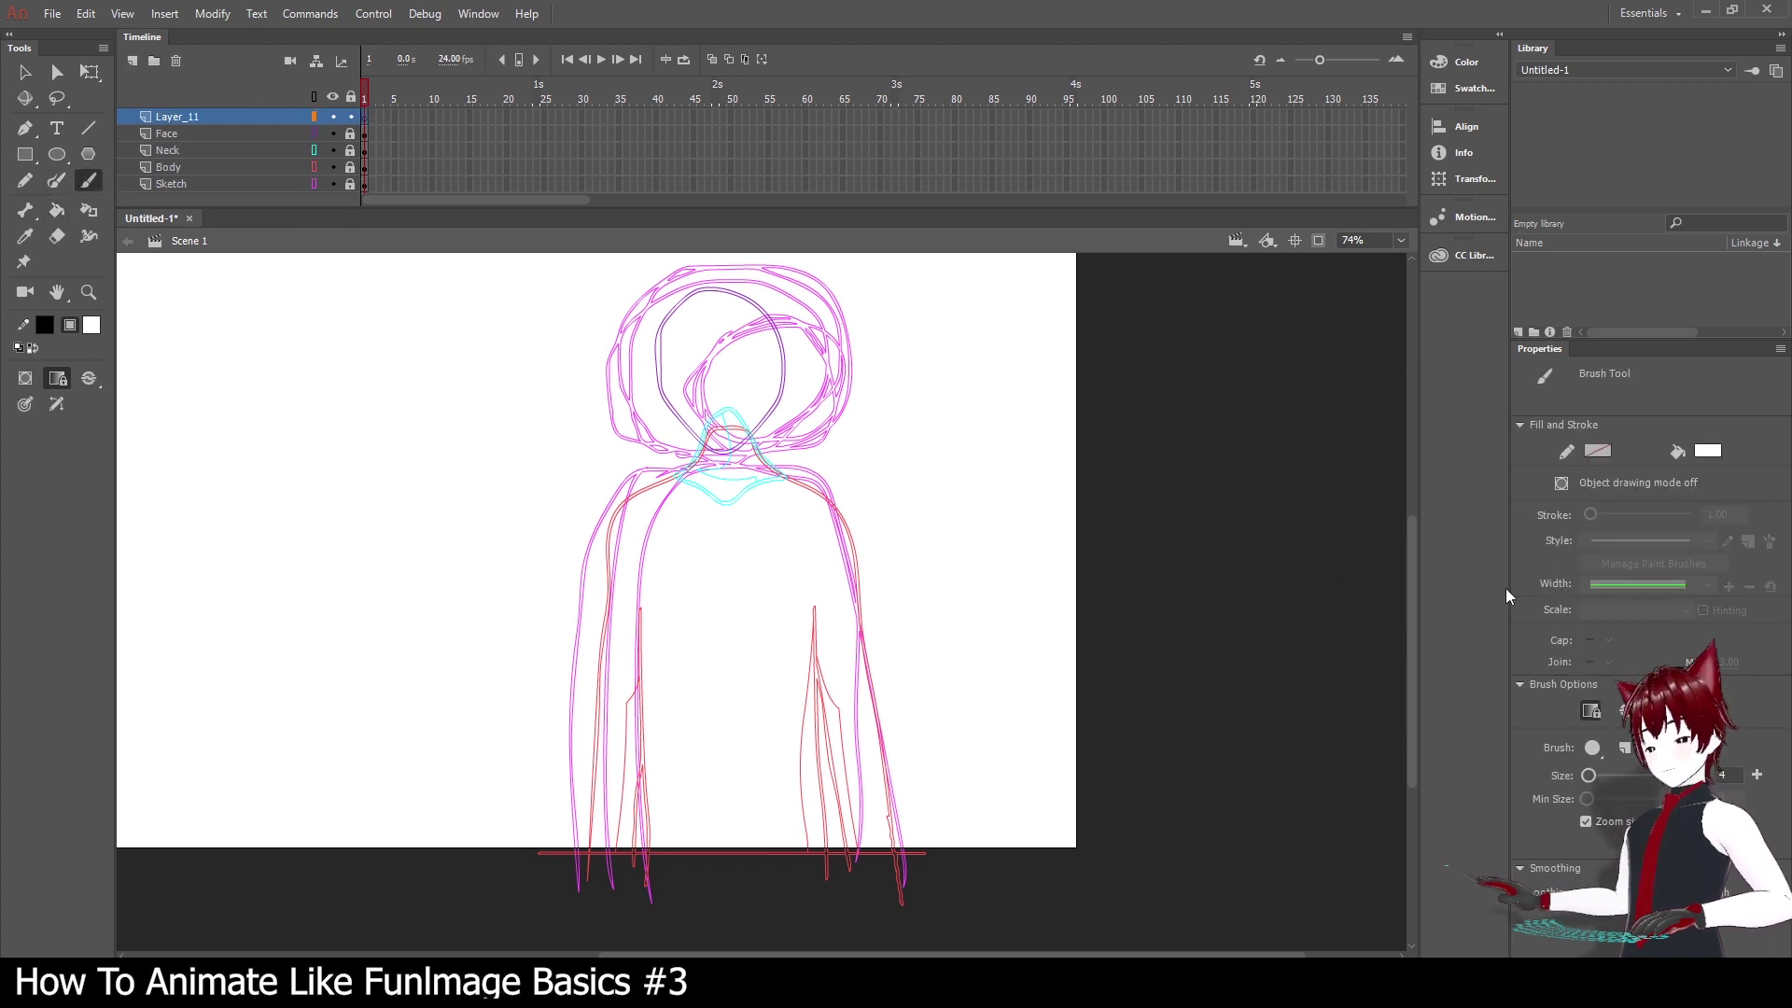
drag(1409, 596, 1409, 539)
click(90, 293)
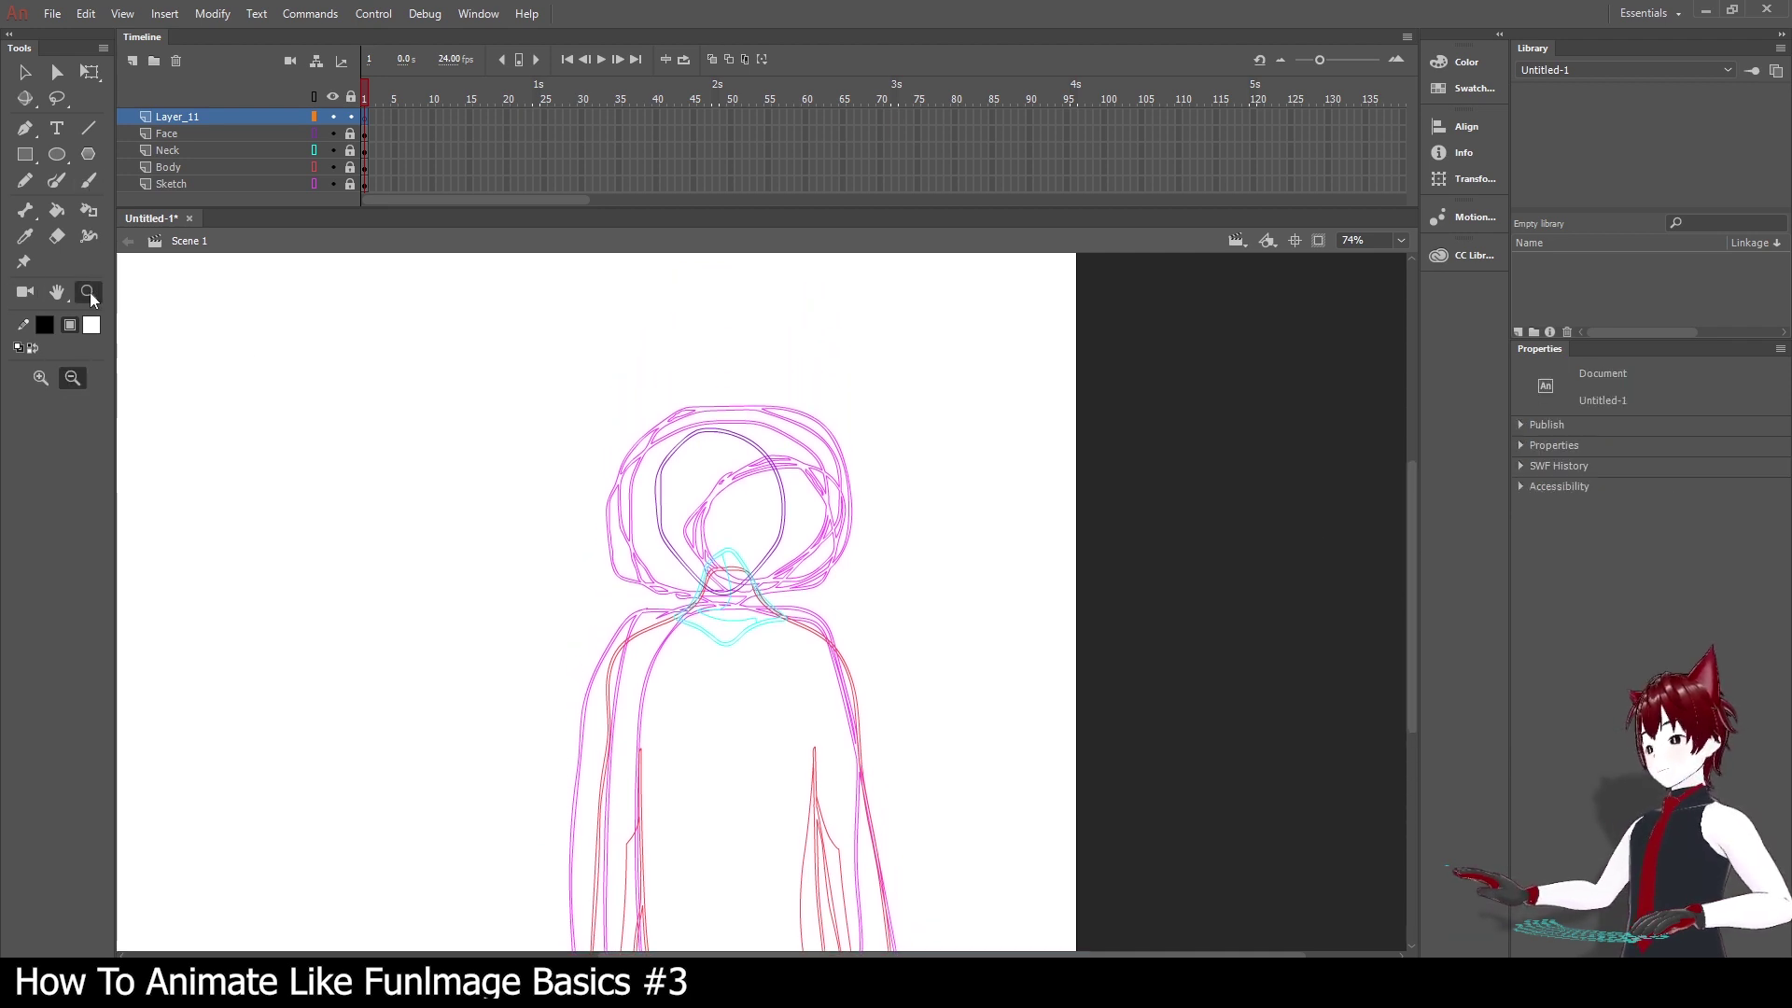
drag(435, 304, 1021, 717)
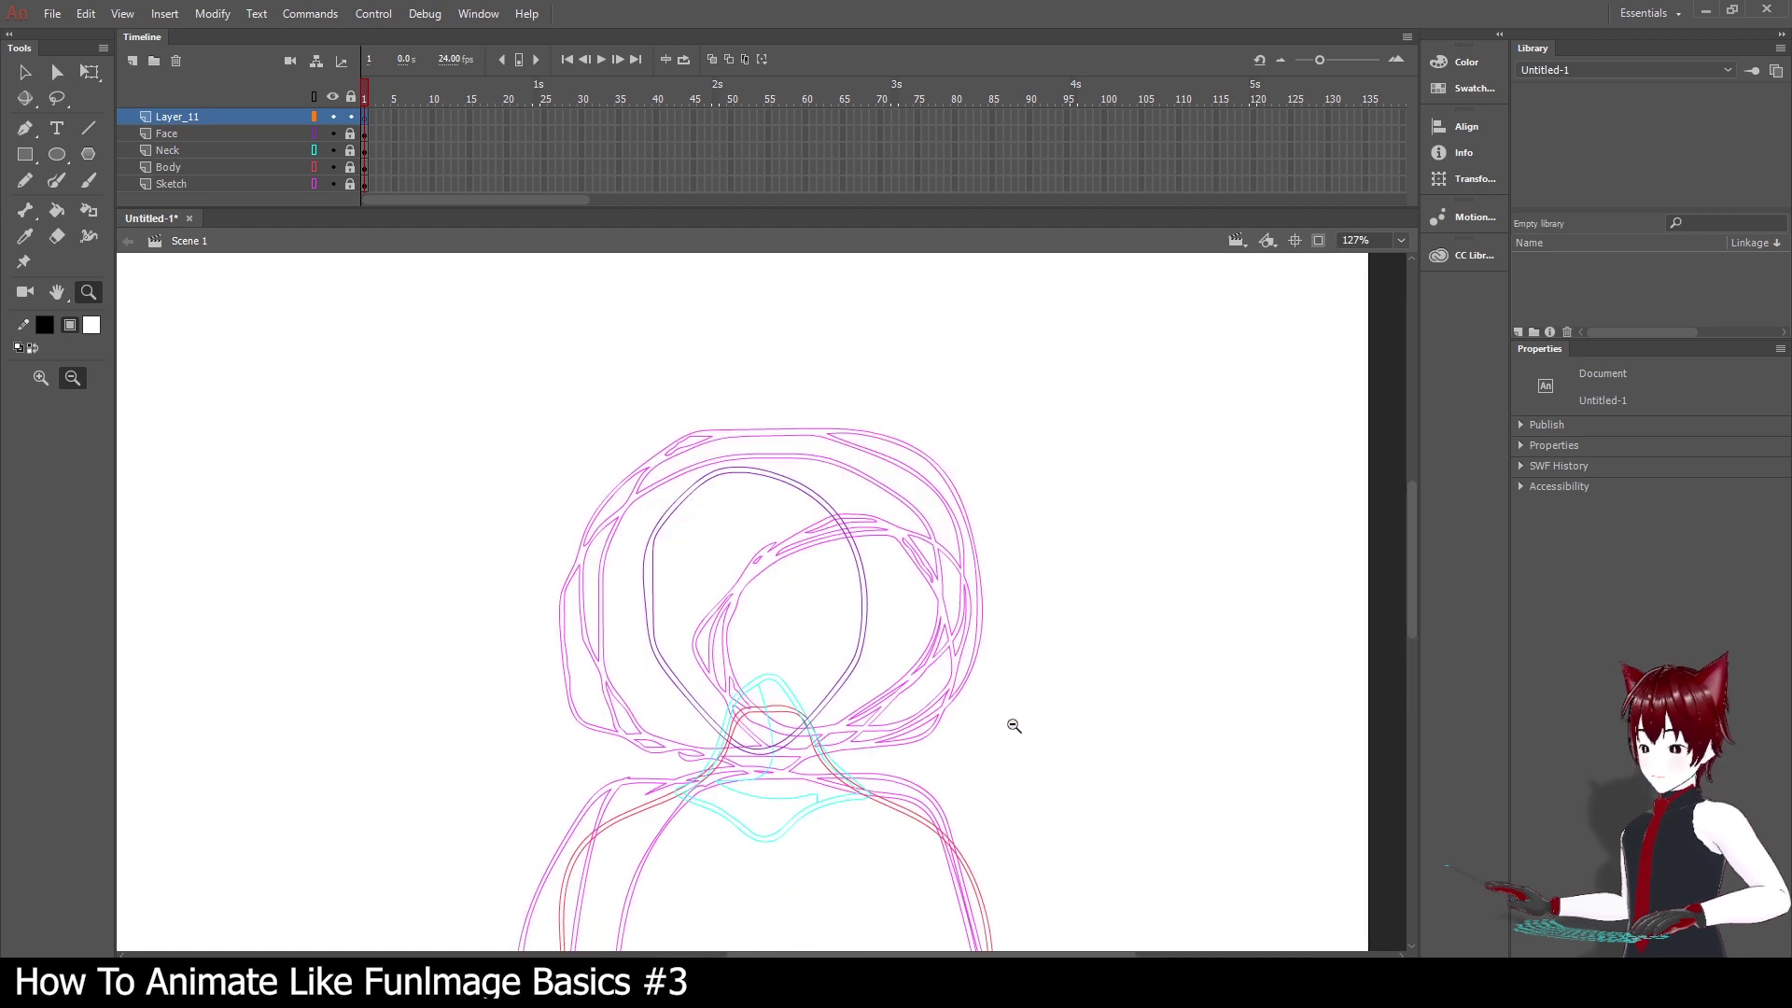
click(88, 182)
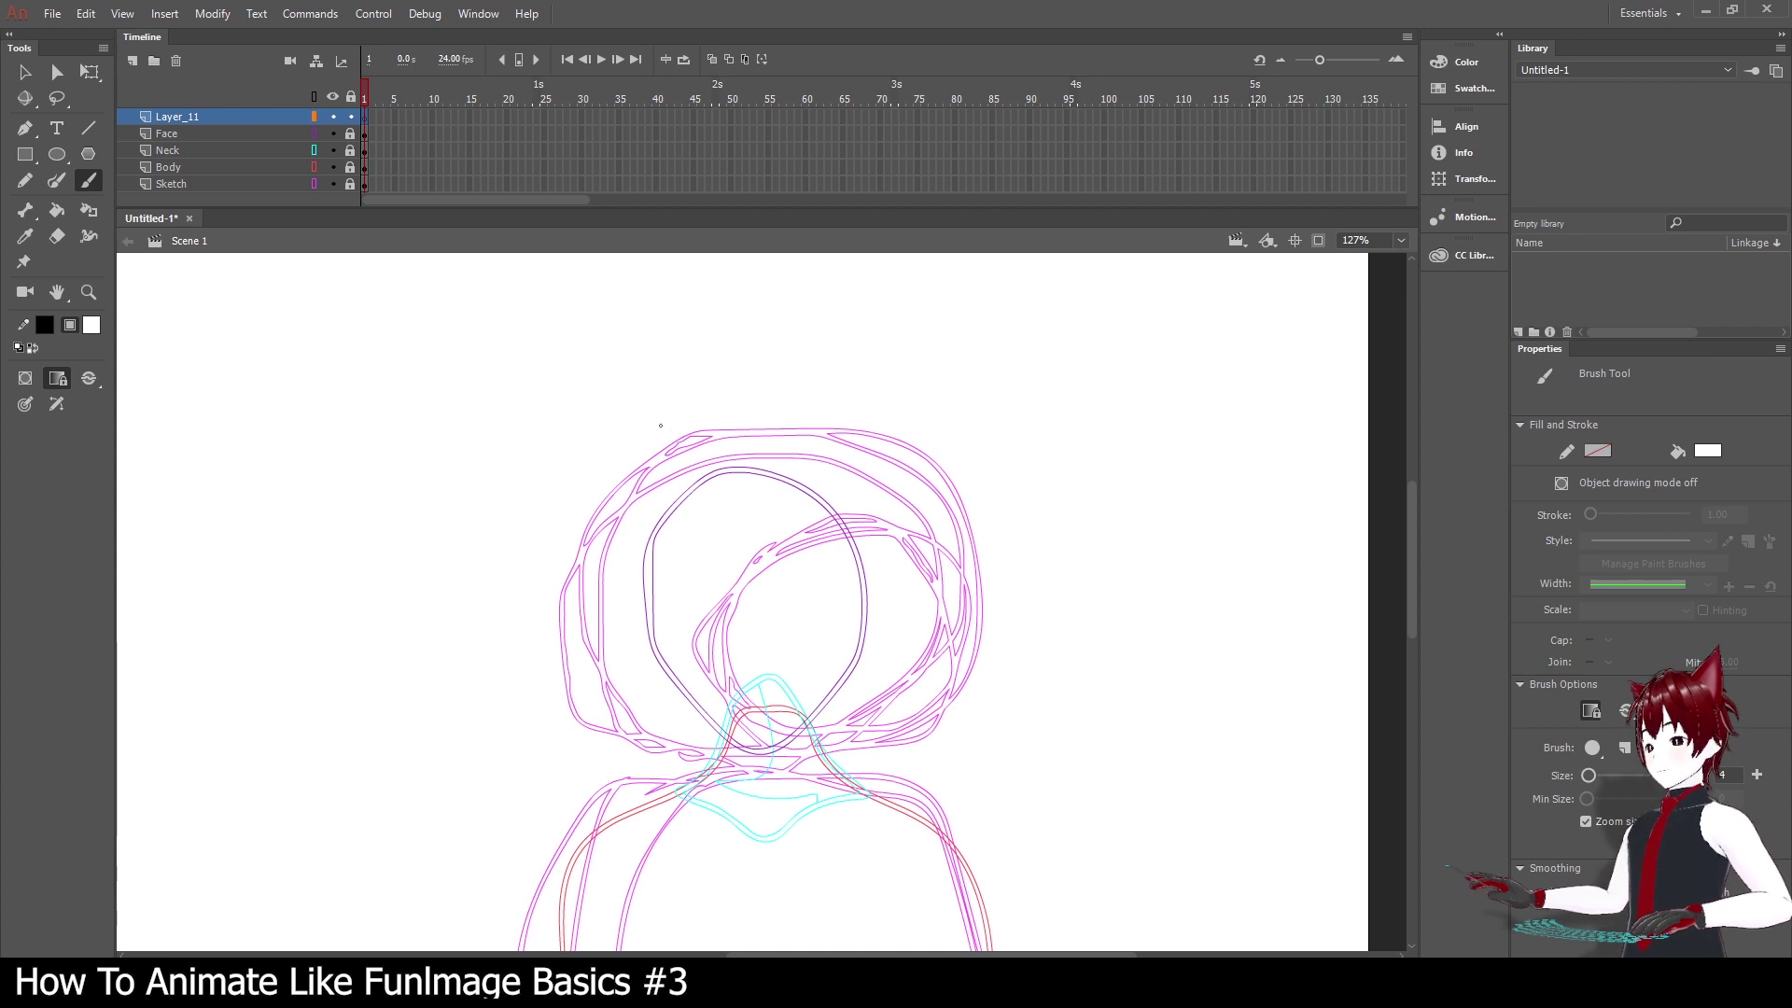
click(90, 325)
click(147, 366)
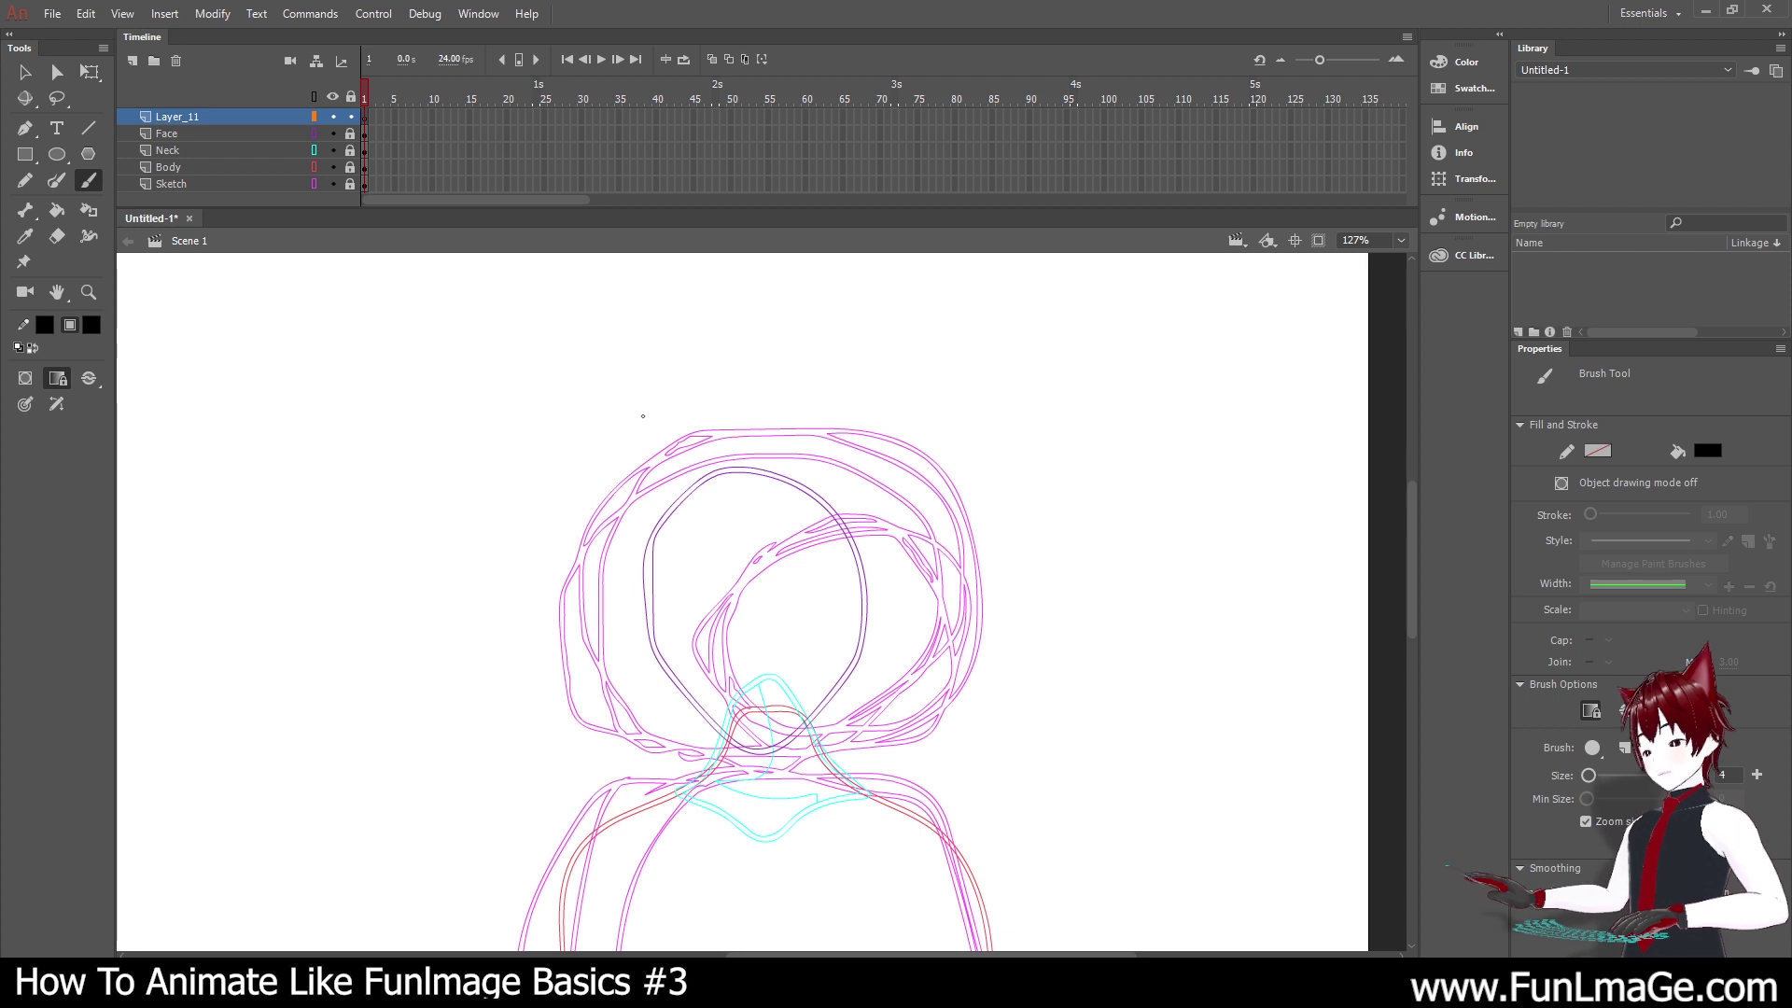
mouse_move(677, 431)
mouse_down()
mouse_move(630, 421)
mouse_move(647, 436)
mouse_move(601, 460)
mouse_move(631, 454)
mouse_move(590, 529)
mouse_move(611, 519)
mouse_move(610, 605)
mouse_up()
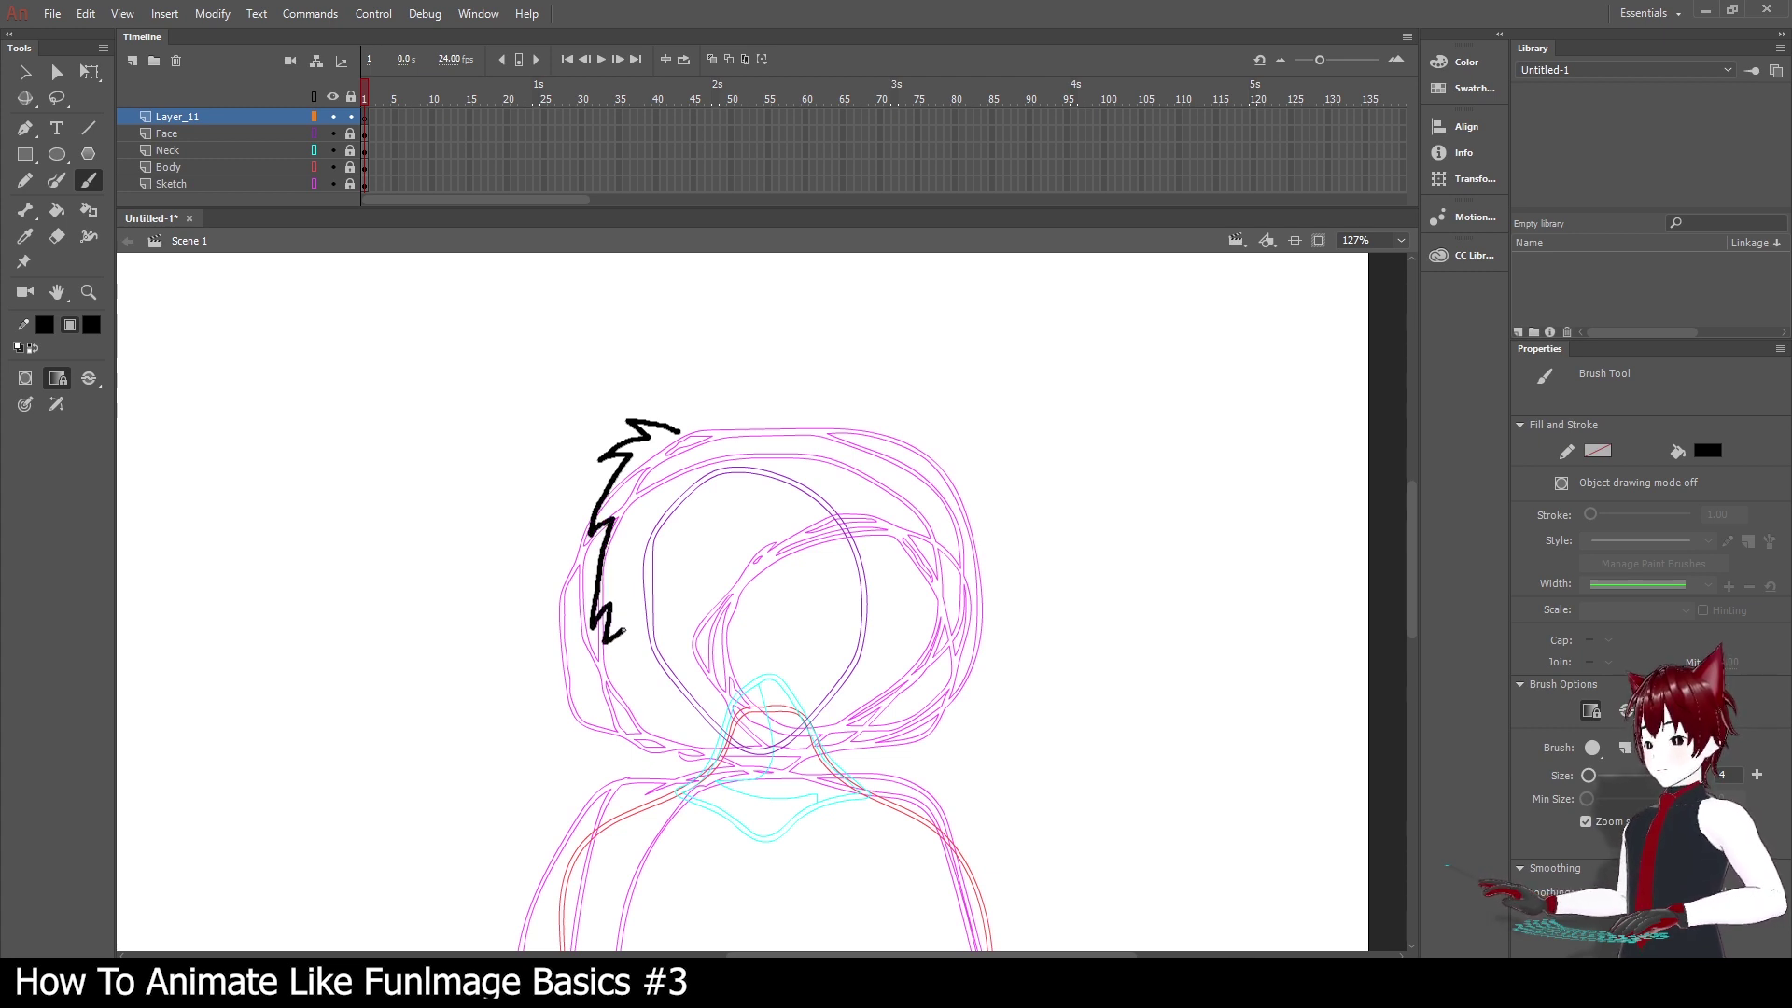
mouse_move(623, 632)
mouse_down()
mouse_move(633, 670)
mouse_move(685, 694)
mouse_up()
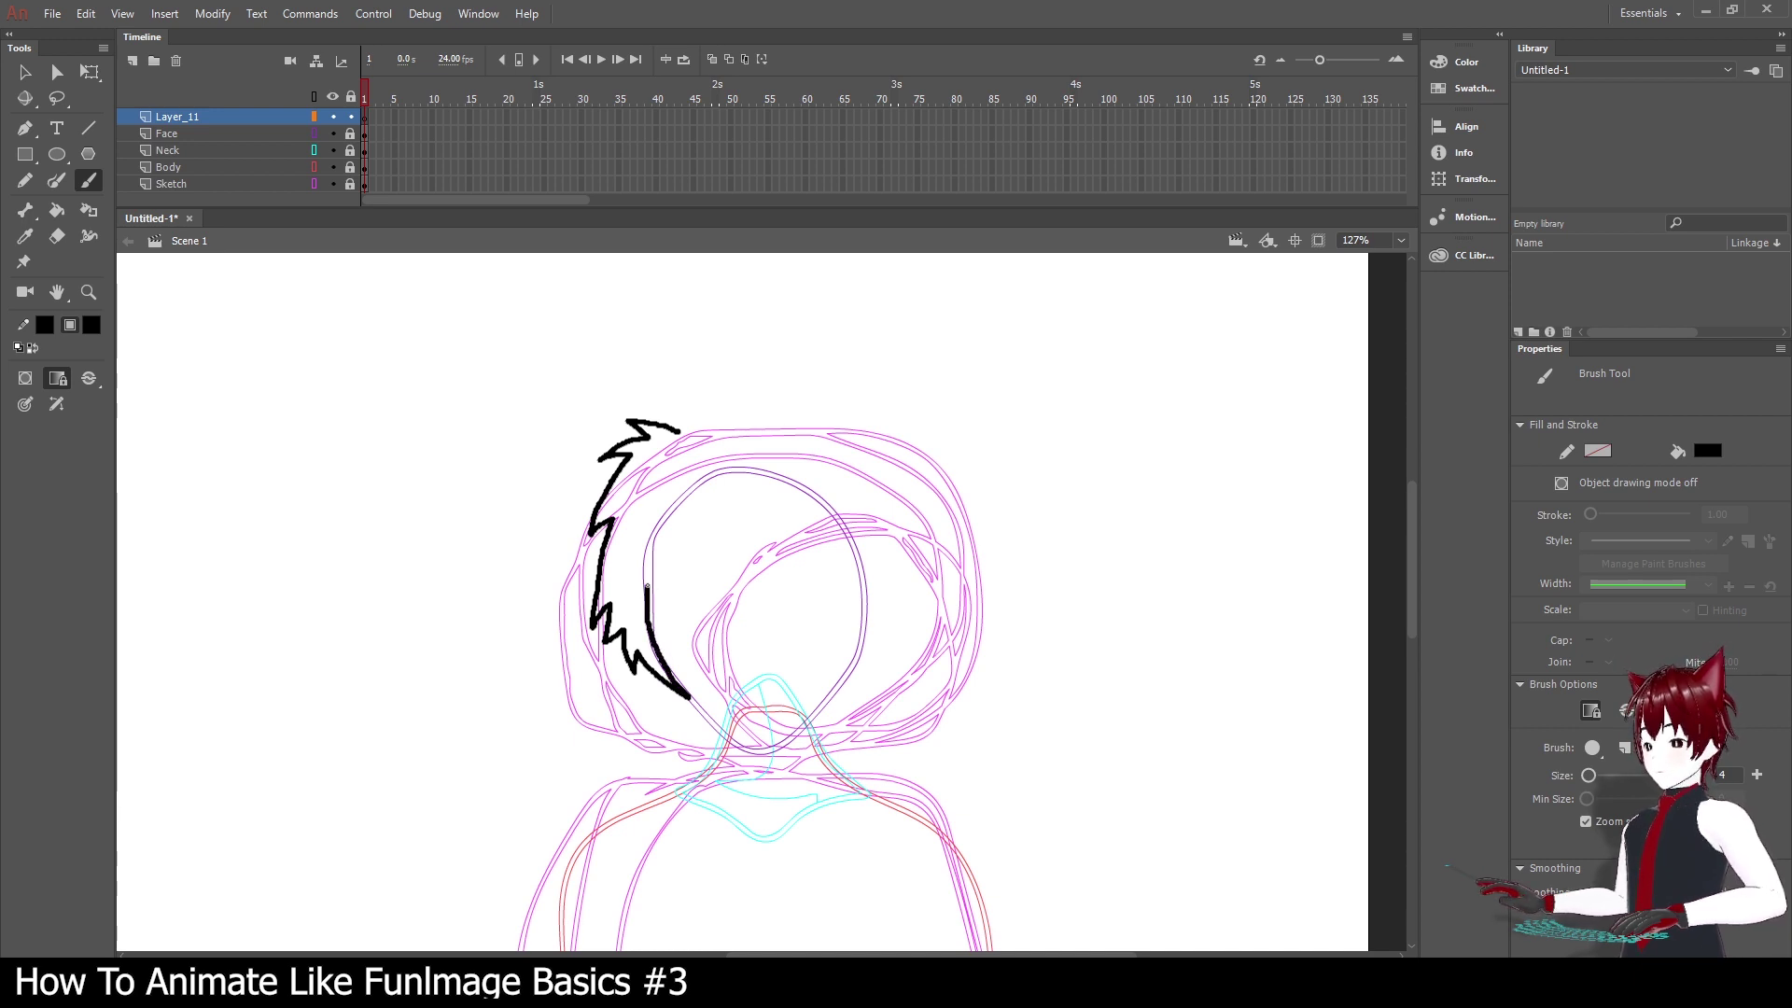
Ink the jagged fringe across the forehead and the inner edge of the hair along the right side of the face.
drag(661, 591, 793, 605)
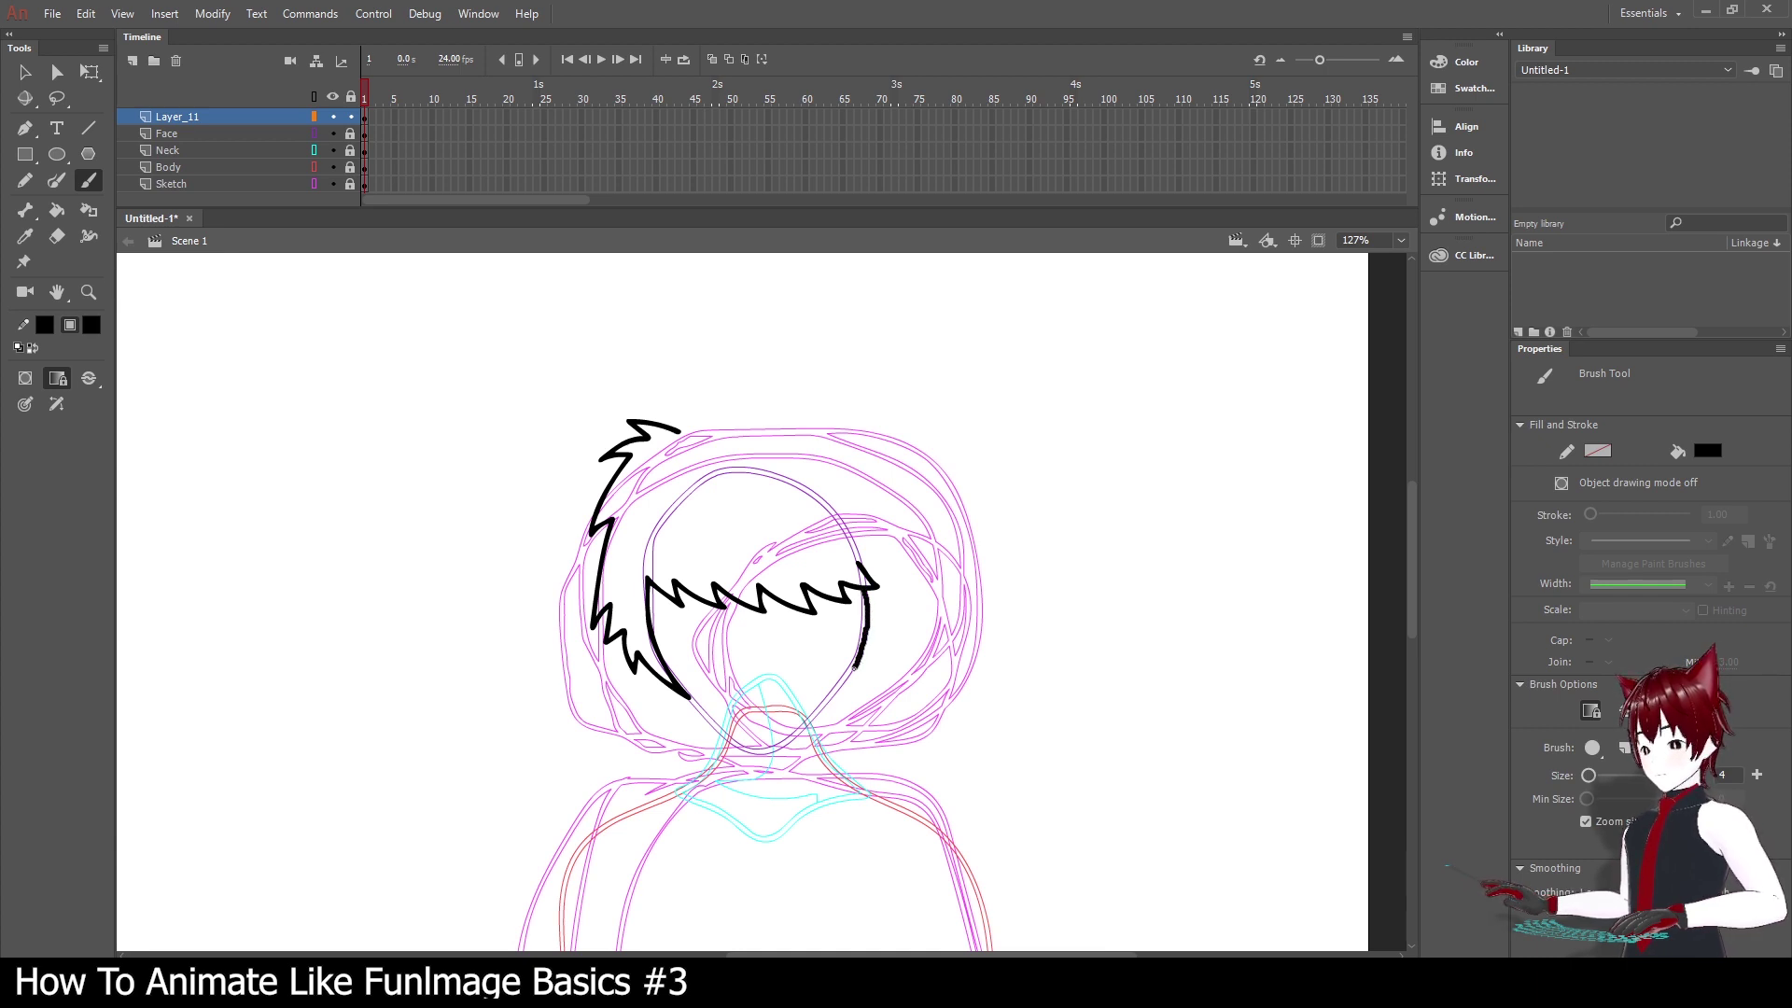
key(ctrl+z)
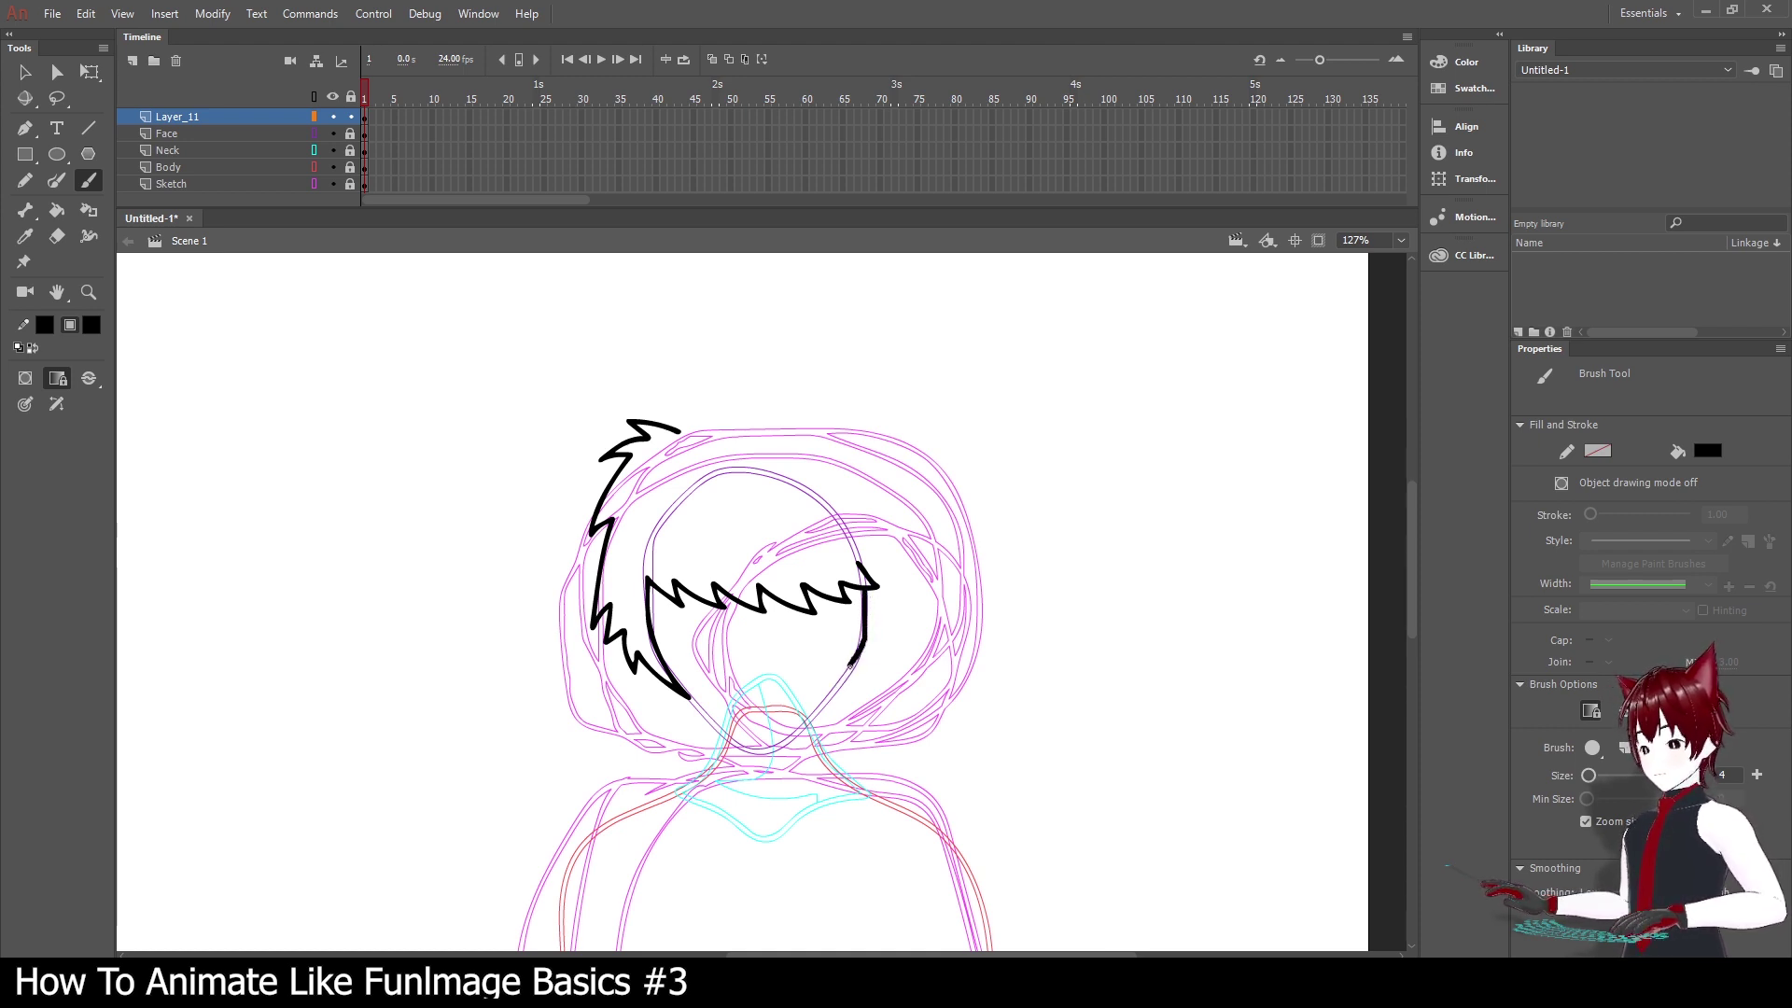
drag(841, 679, 829, 693)
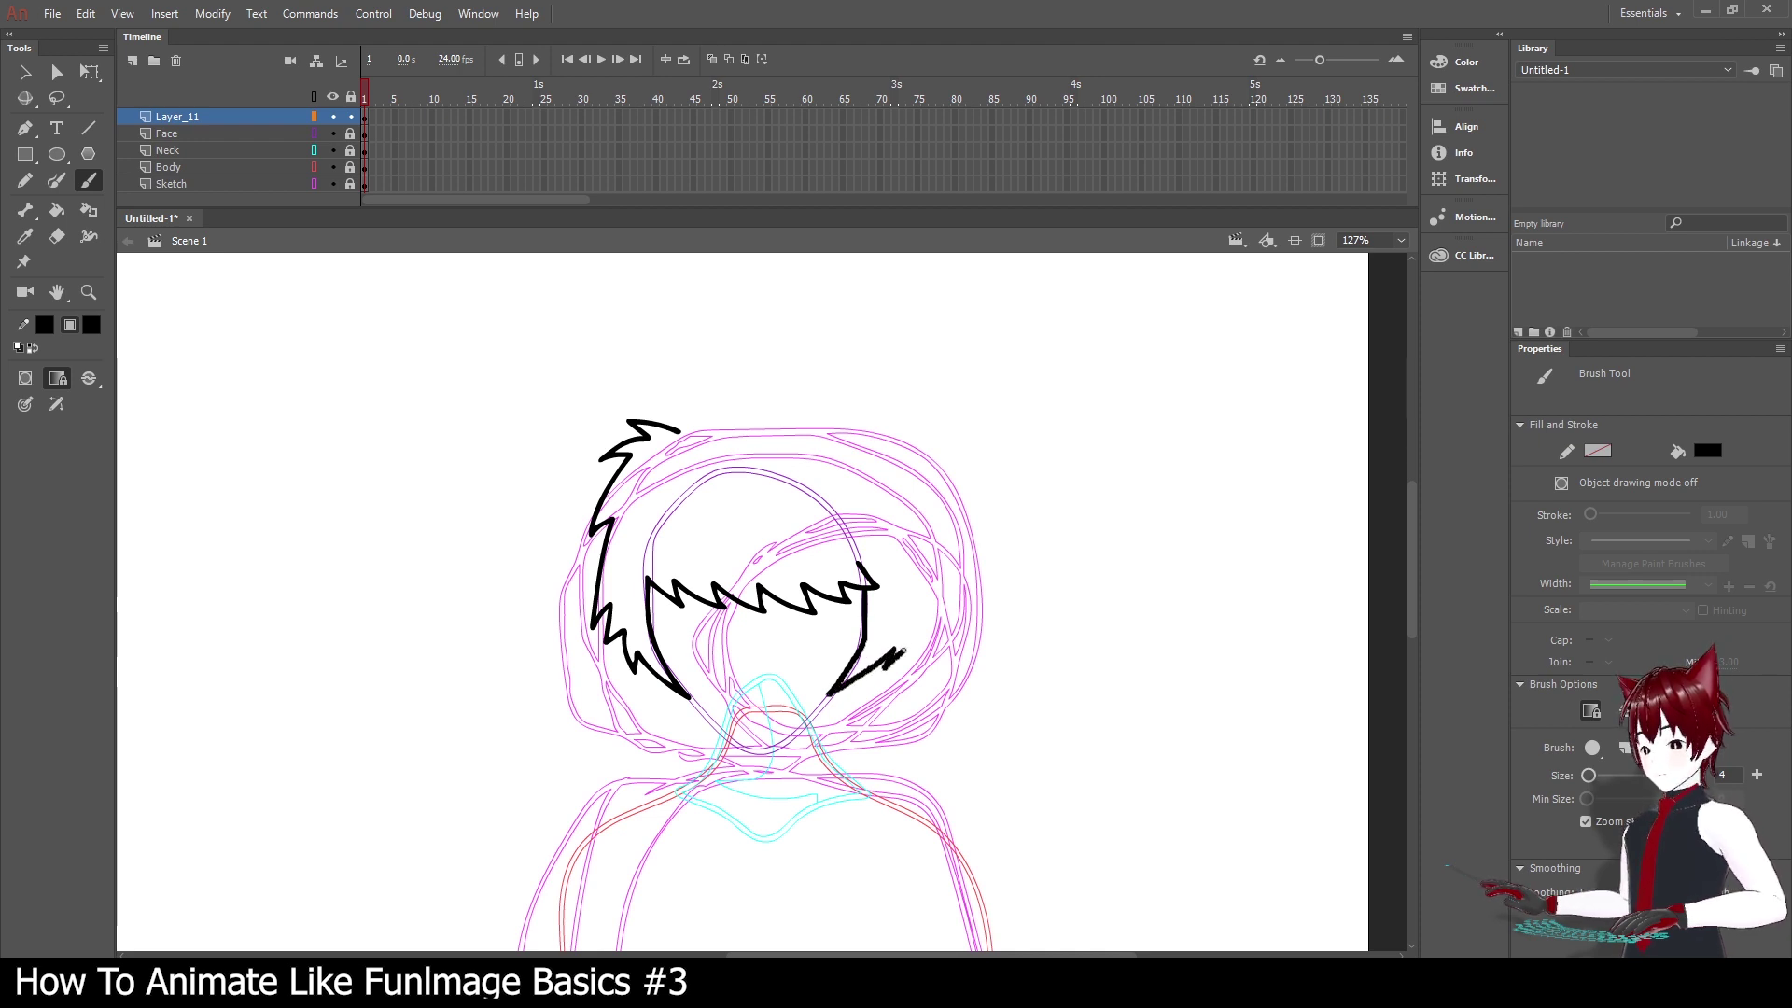
drag(915, 627, 885, 661)
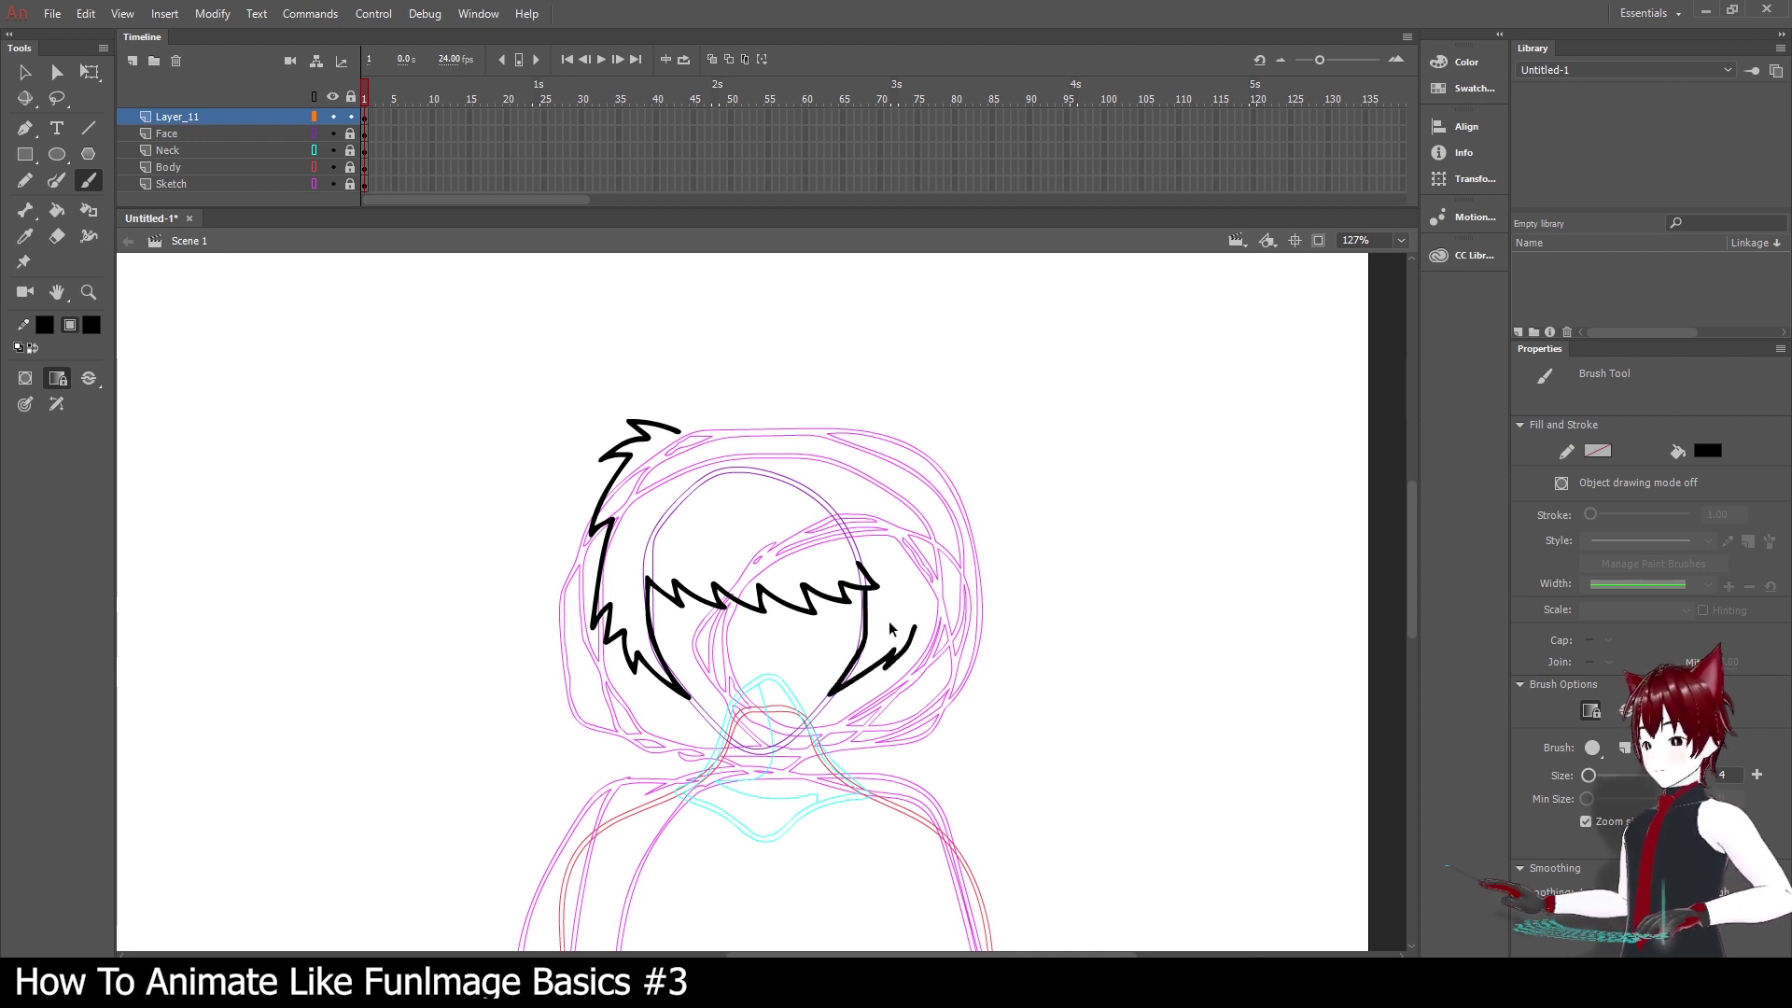
key(ctrl+z)
key(ctrl+z)
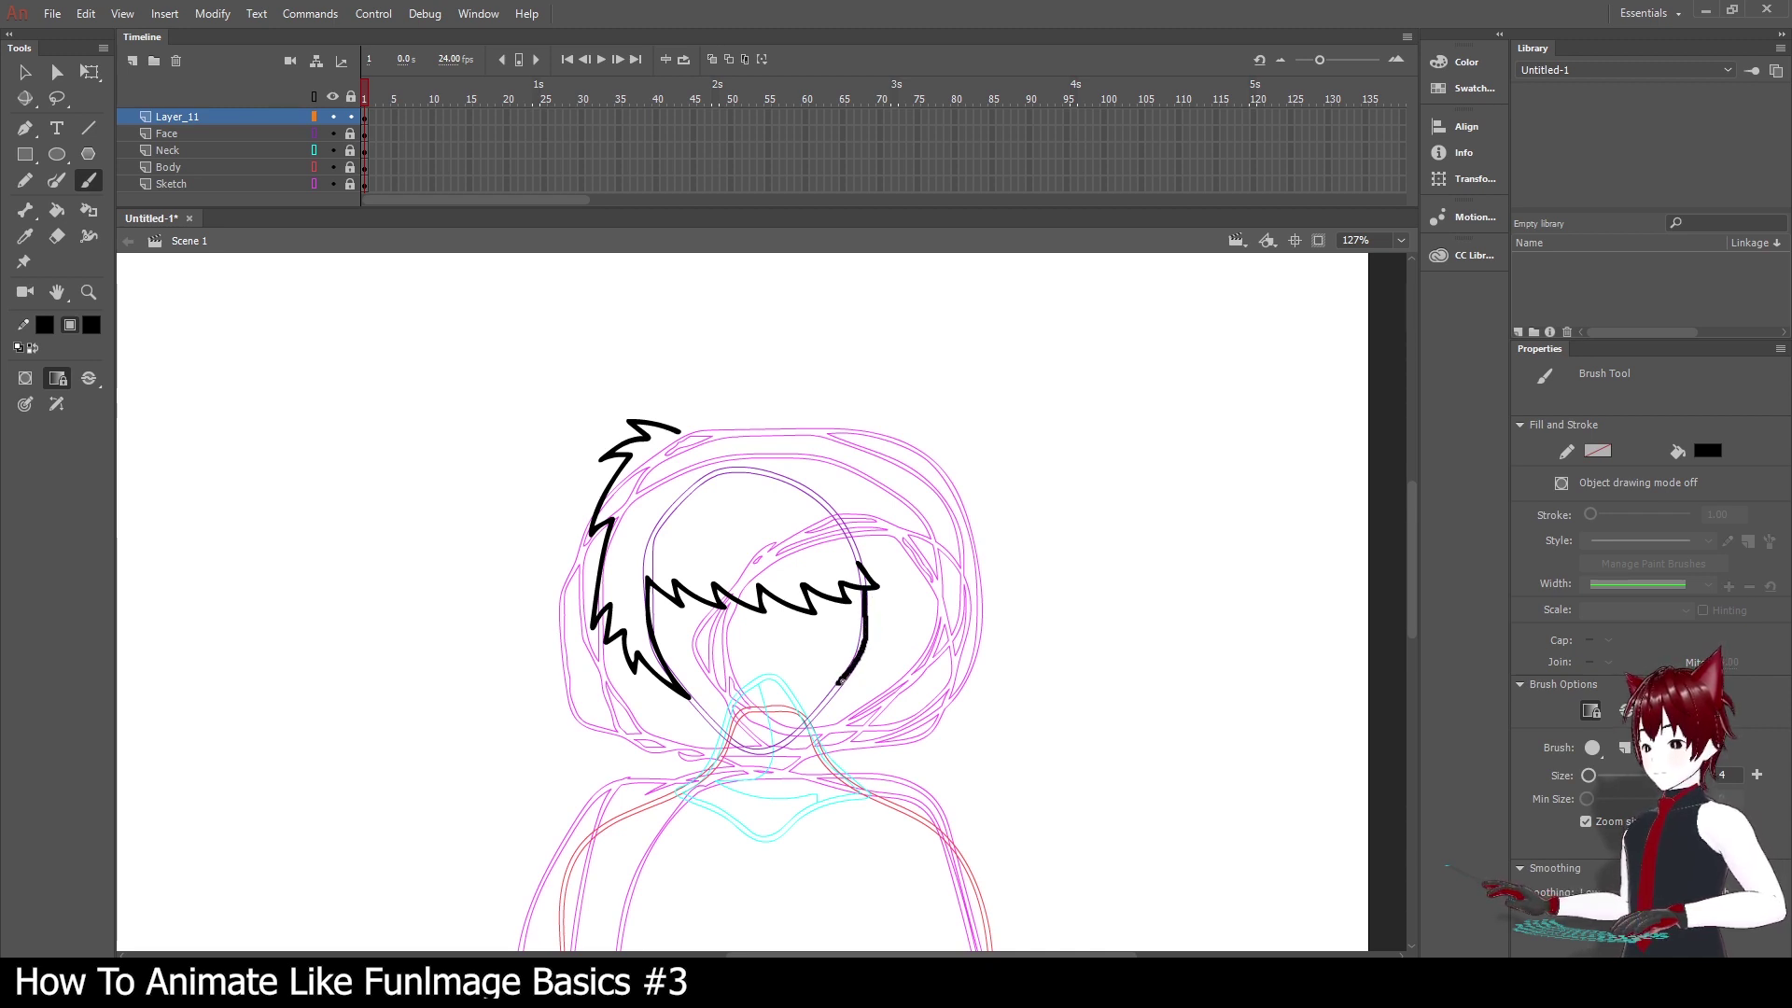
Ink the spiky outer edge of the hair up the right side and over the crown to meet the left side.
drag(884, 653, 885, 658)
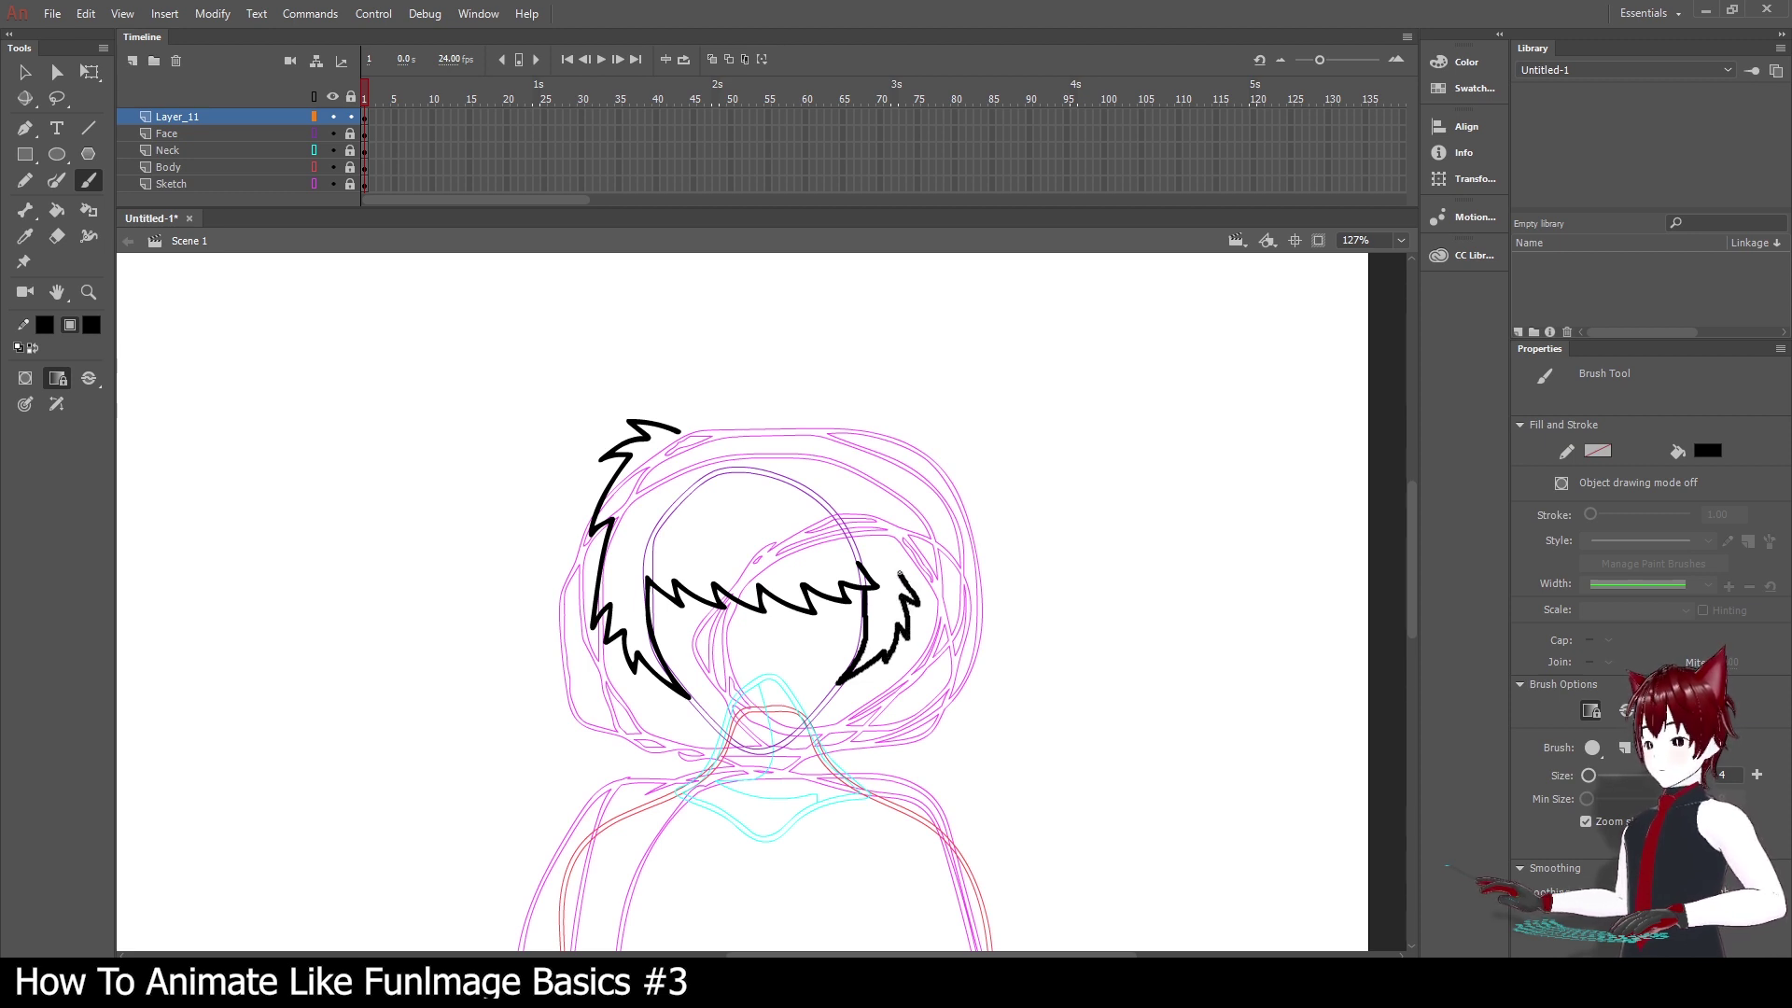
drag(891, 554, 887, 544)
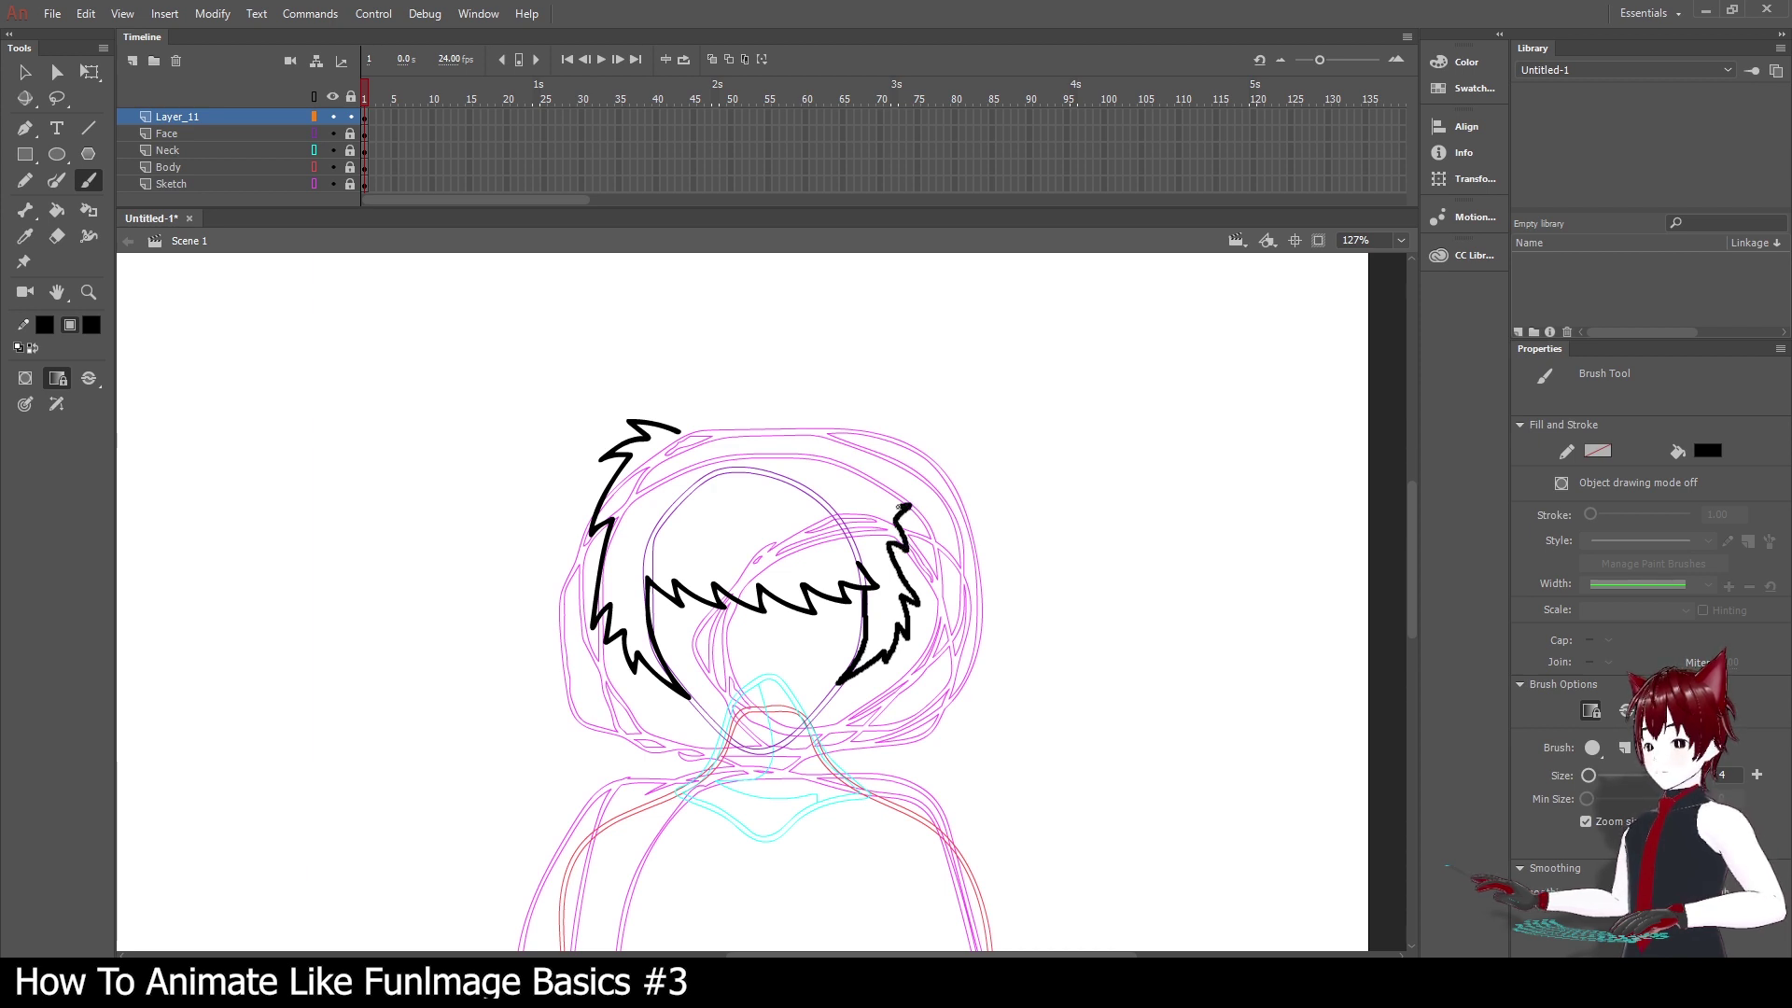
mouse_move(886, 483)
mouse_down()
mouse_move(841, 416)
mouse_move(842, 435)
mouse_move(745, 376)
mouse_move(751, 394)
mouse_move(689, 369)
mouse_move(702, 400)
mouse_move(670, 427)
mouse_up()
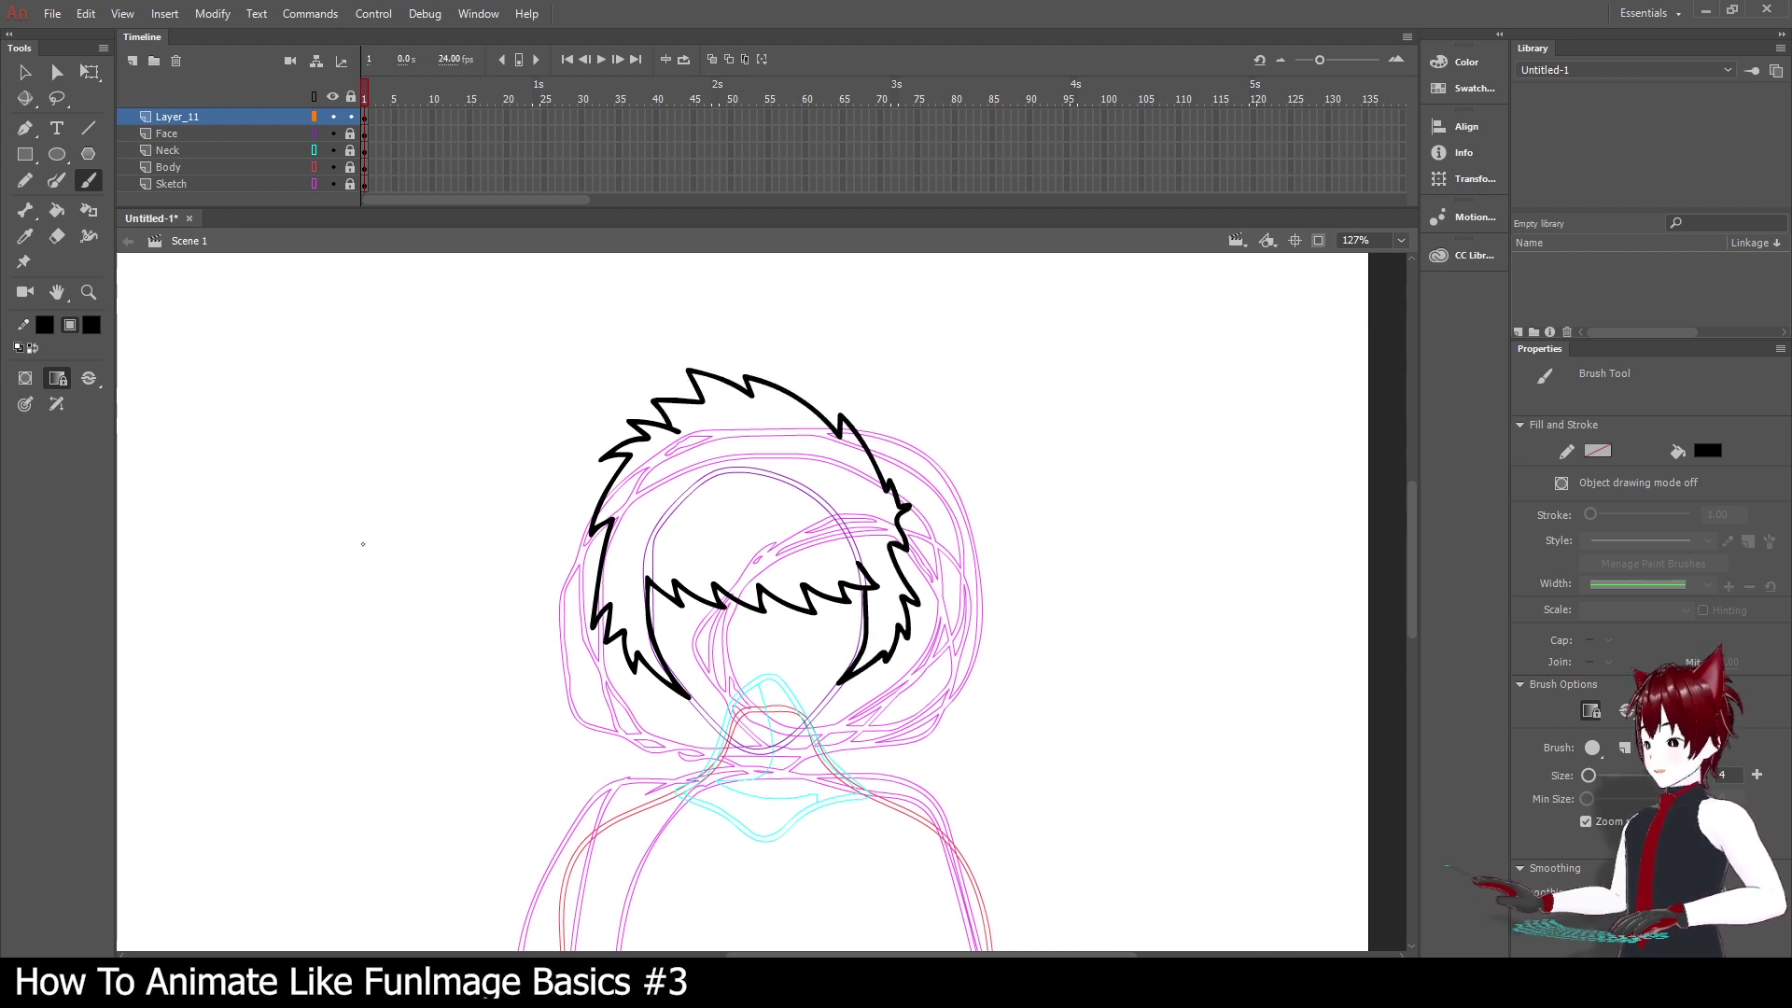
Draw two zigzag highlight lines across the hair above the fringe with the Pencil, stroke 1.00.
click(25, 180)
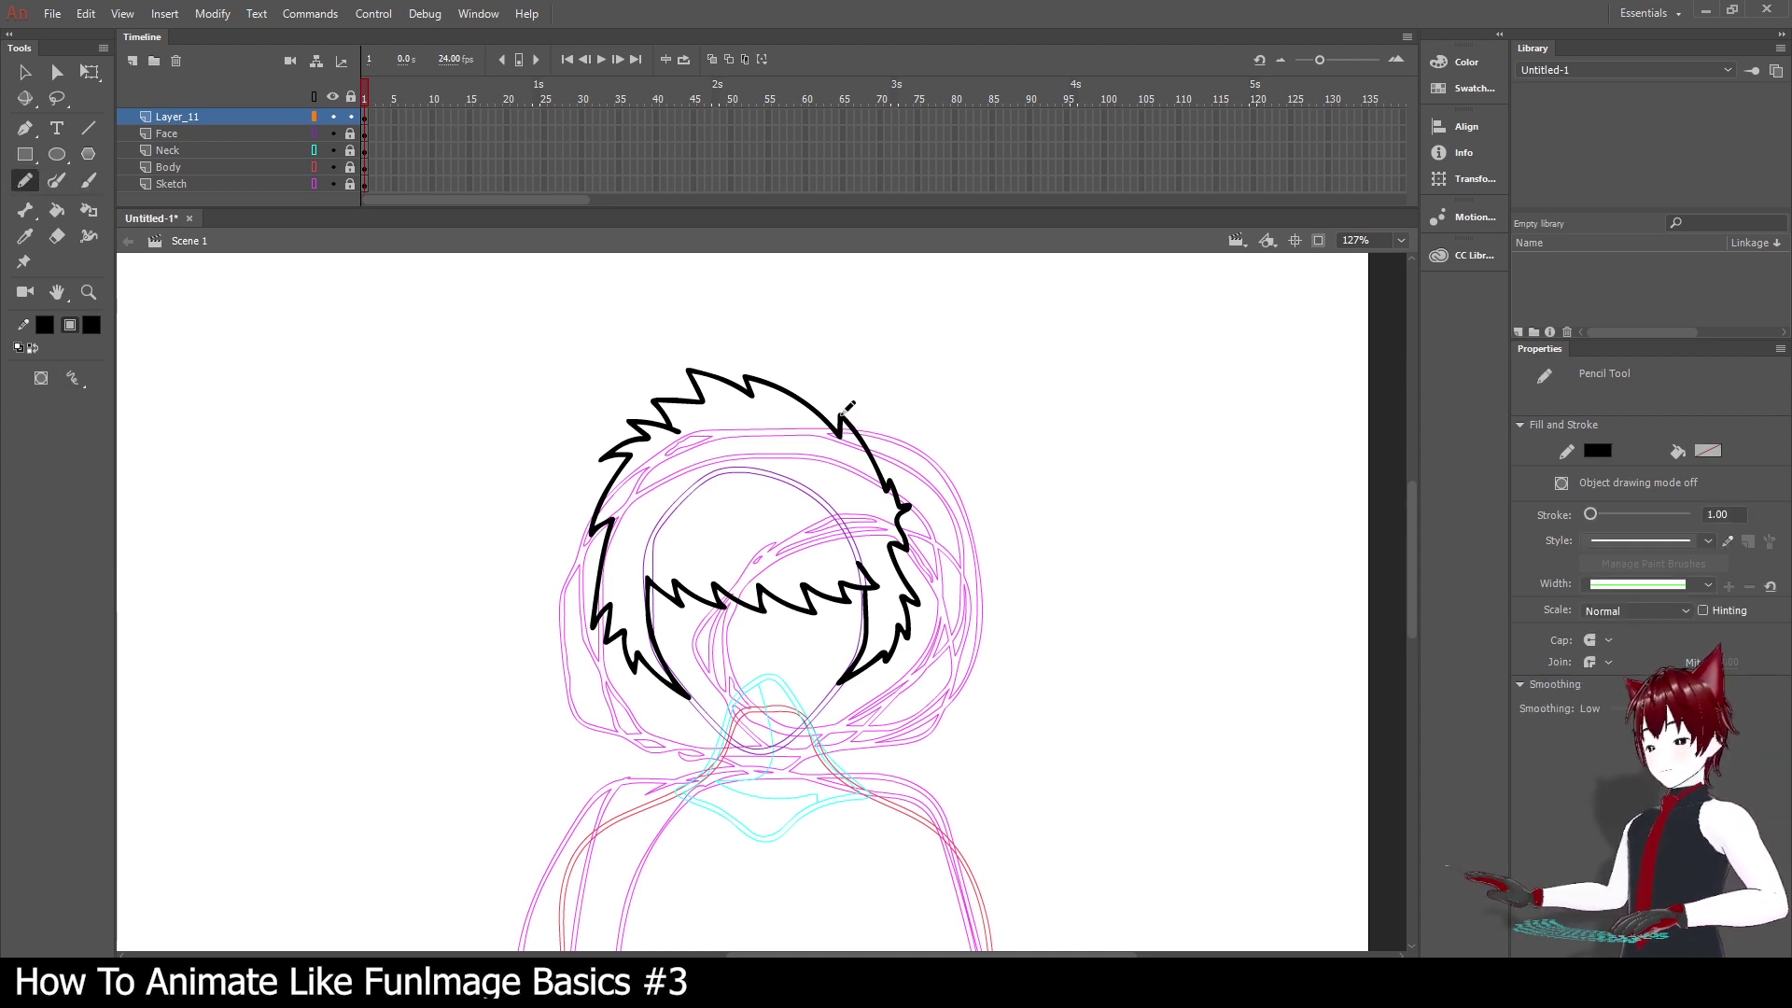
mouse_move(844, 413)
mouse_down()
mouse_move(861, 477)
mouse_move(824, 456)
mouse_move(809, 494)
mouse_move(759, 454)
mouse_move(712, 501)
mouse_move(703, 462)
mouse_move(650, 496)
mouse_move(649, 461)
mouse_move(591, 498)
mouse_up()
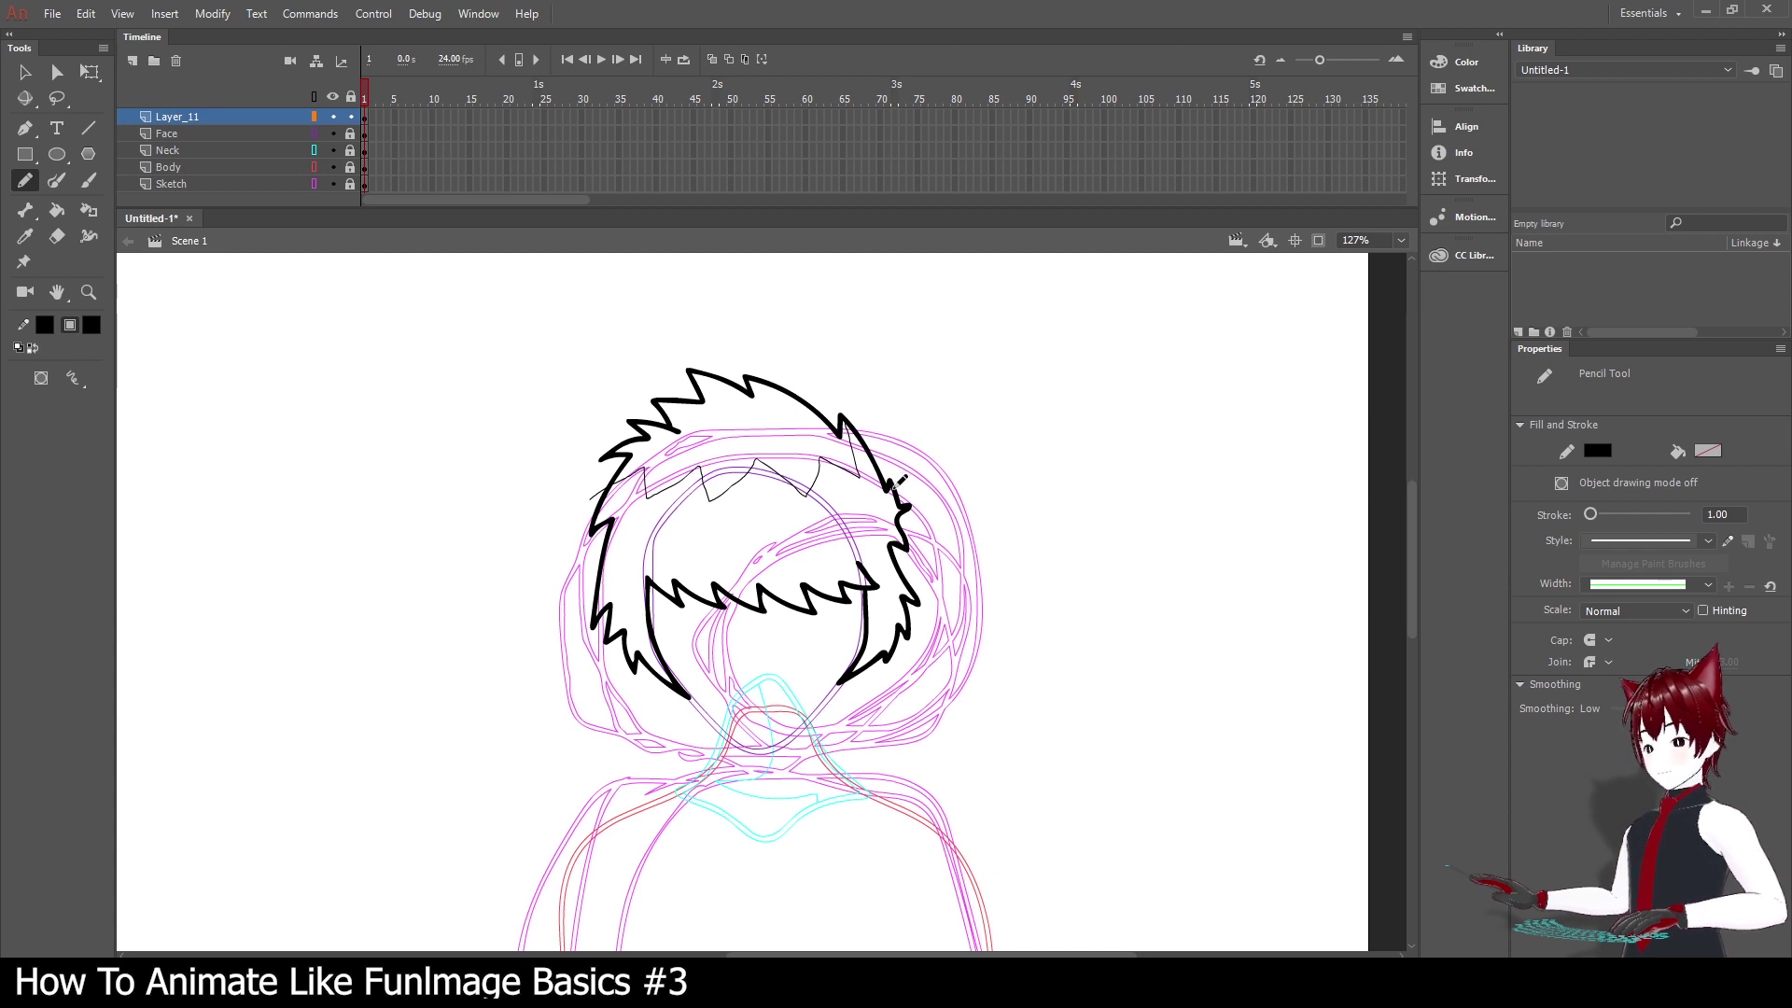
mouse_move(902, 501)
mouse_down()
mouse_move(866, 486)
mouse_move(859, 512)
mouse_move(820, 492)
mouse_move(785, 554)
mouse_move(766, 515)
mouse_move(737, 549)
mouse_move(719, 515)
mouse_move(704, 535)
mouse_move(670, 504)
mouse_move(644, 557)
mouse_move(636, 505)
mouse_move(615, 515)
mouse_up()
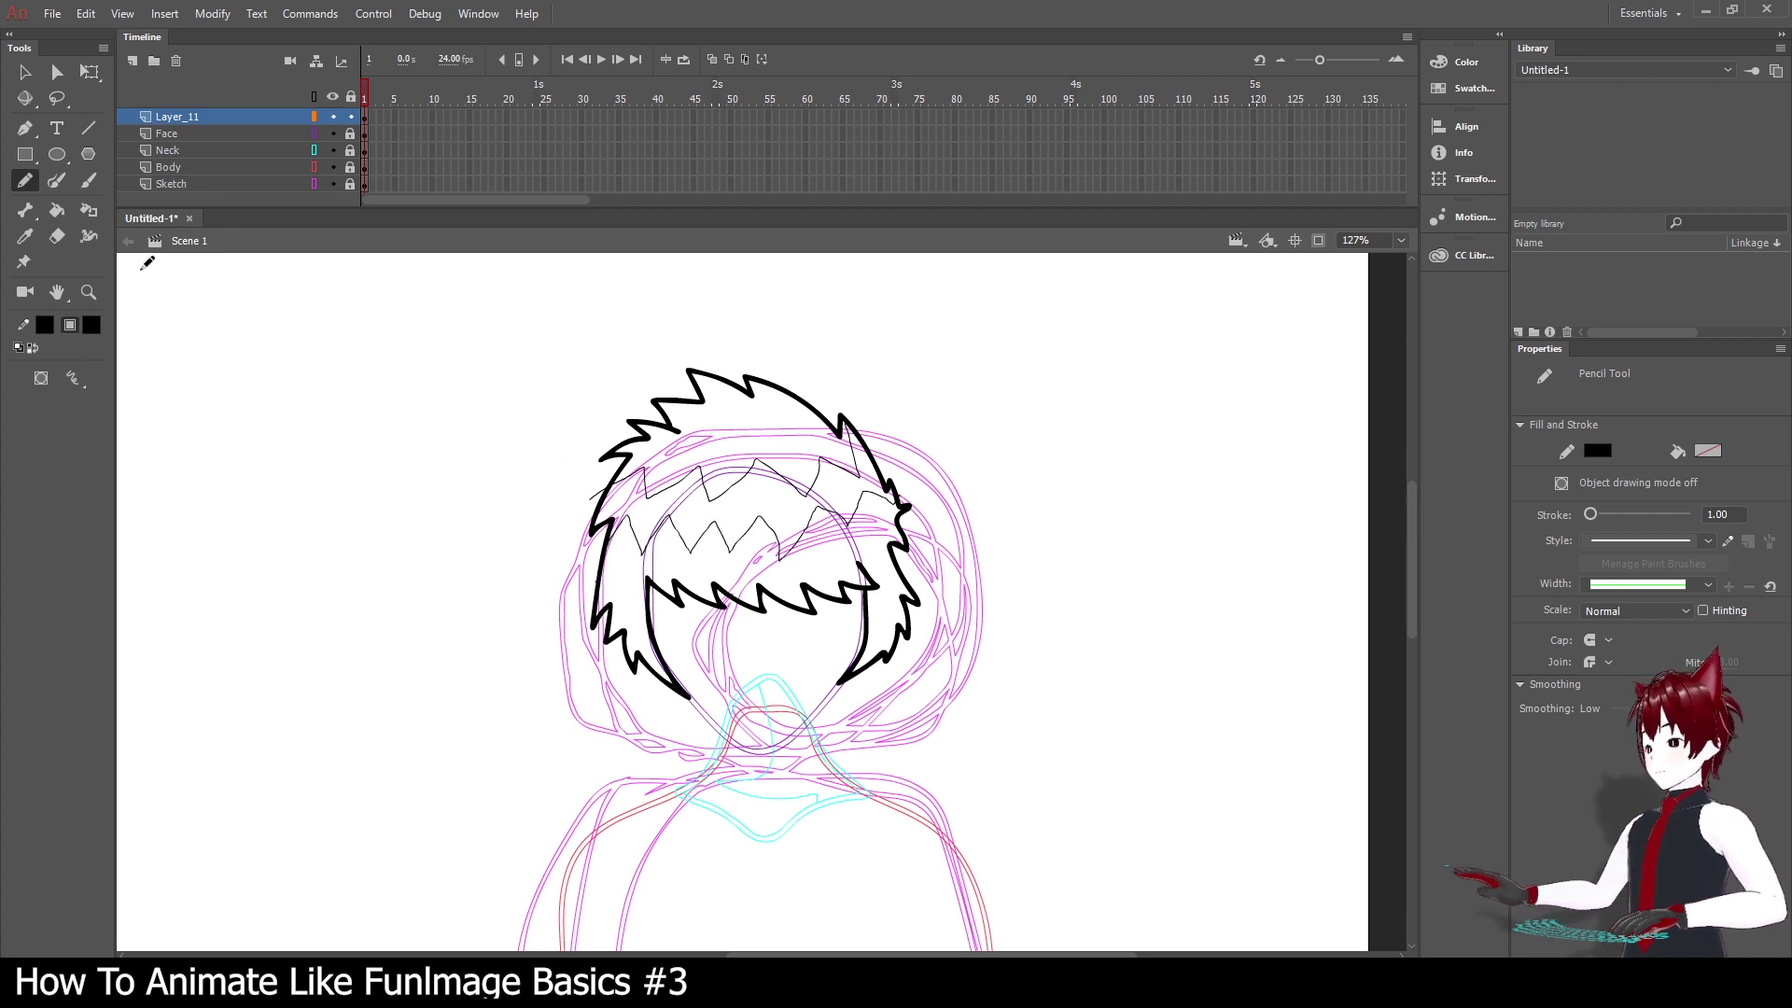
Select both zigzag lines across the hair and smooth them twice.
click(25, 72)
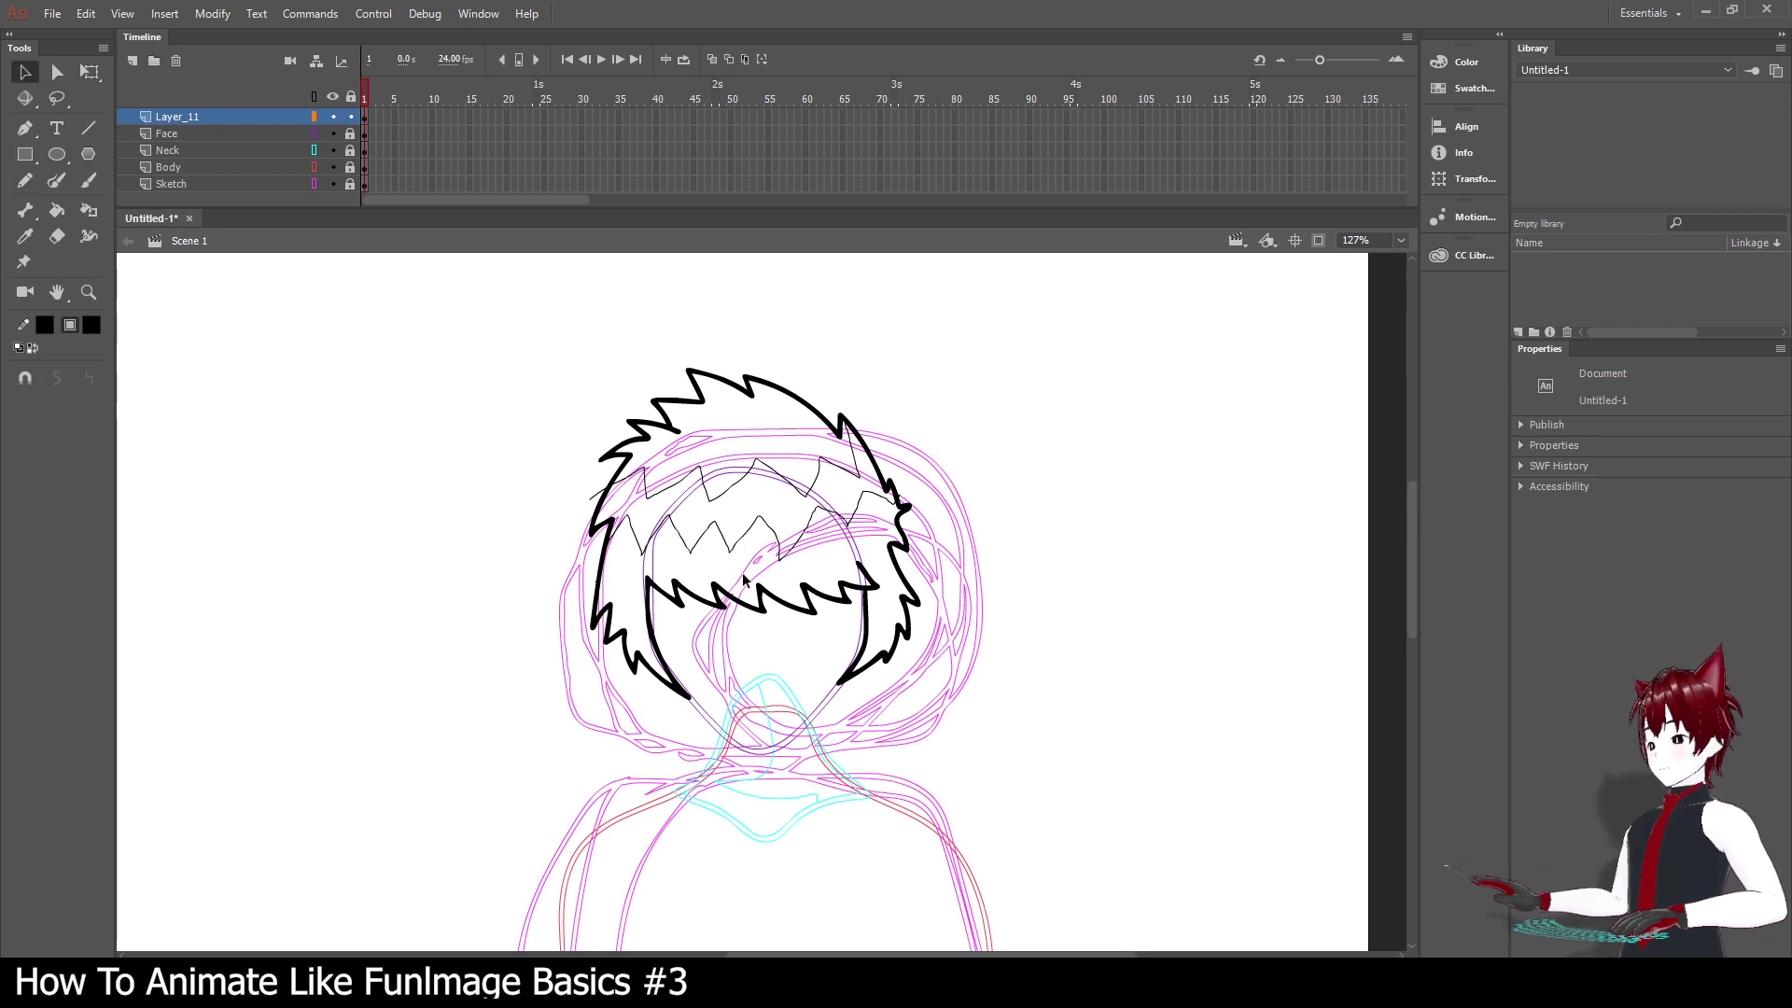
click(780, 557)
shift+click(784, 485)
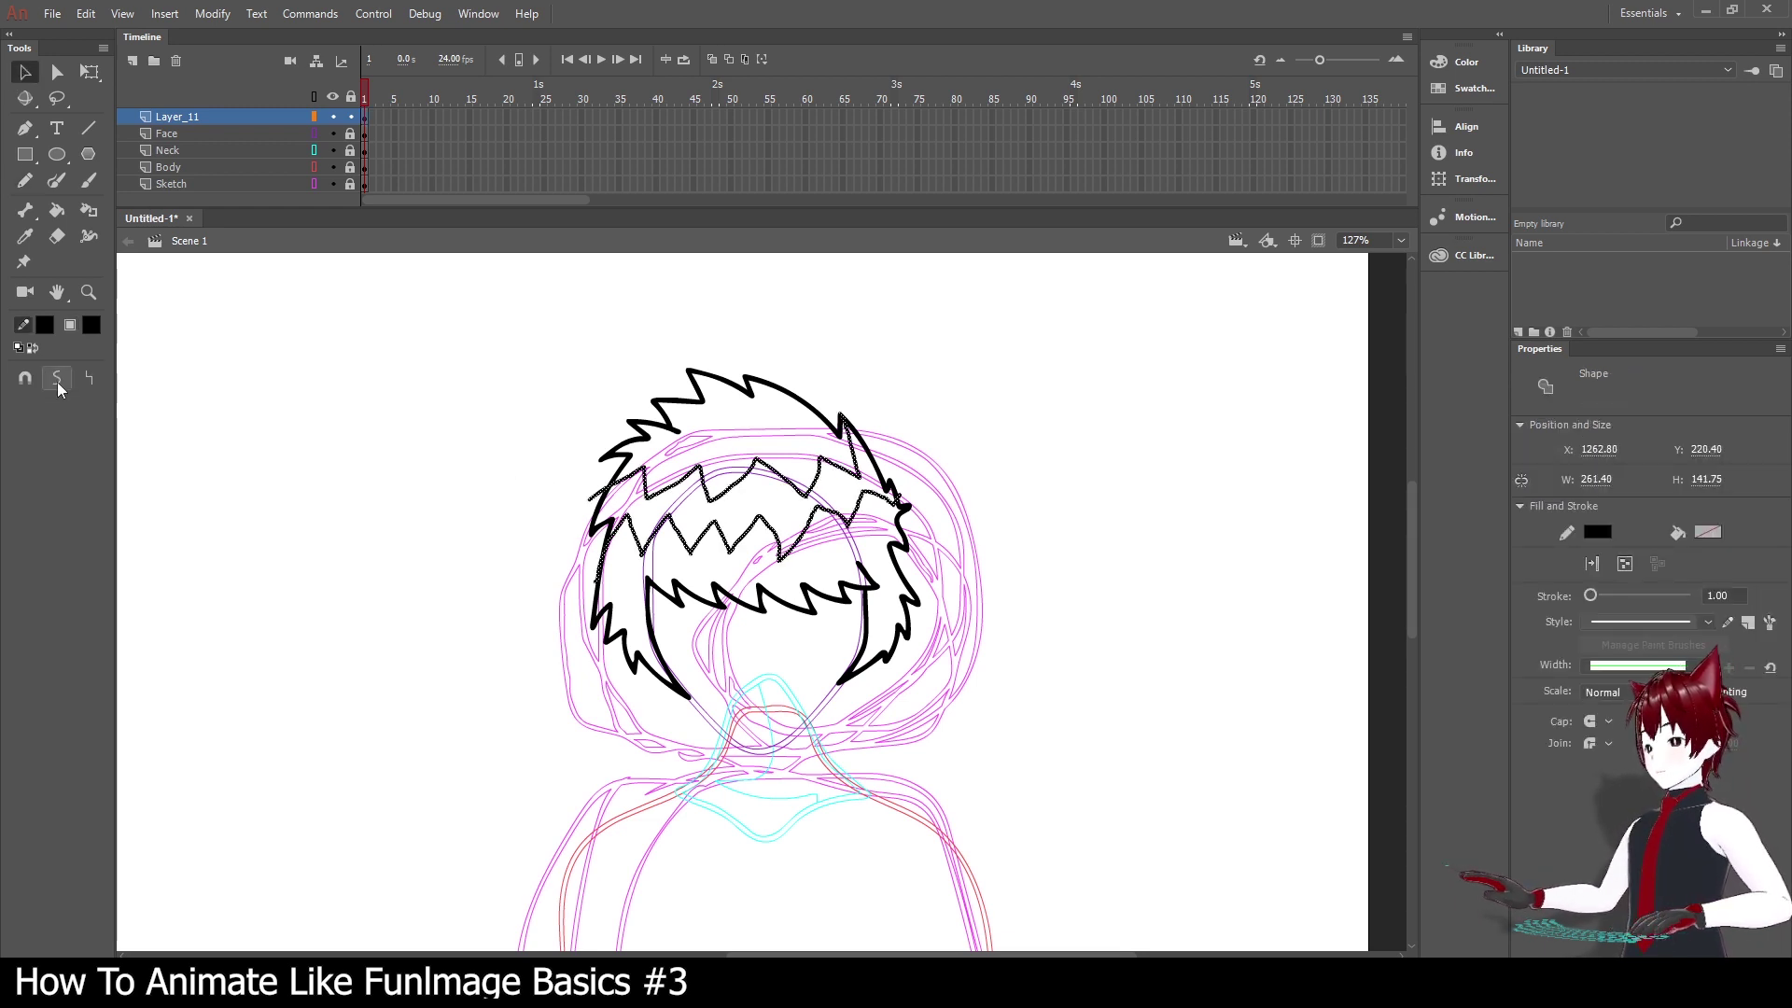
click(58, 383)
click(58, 383)
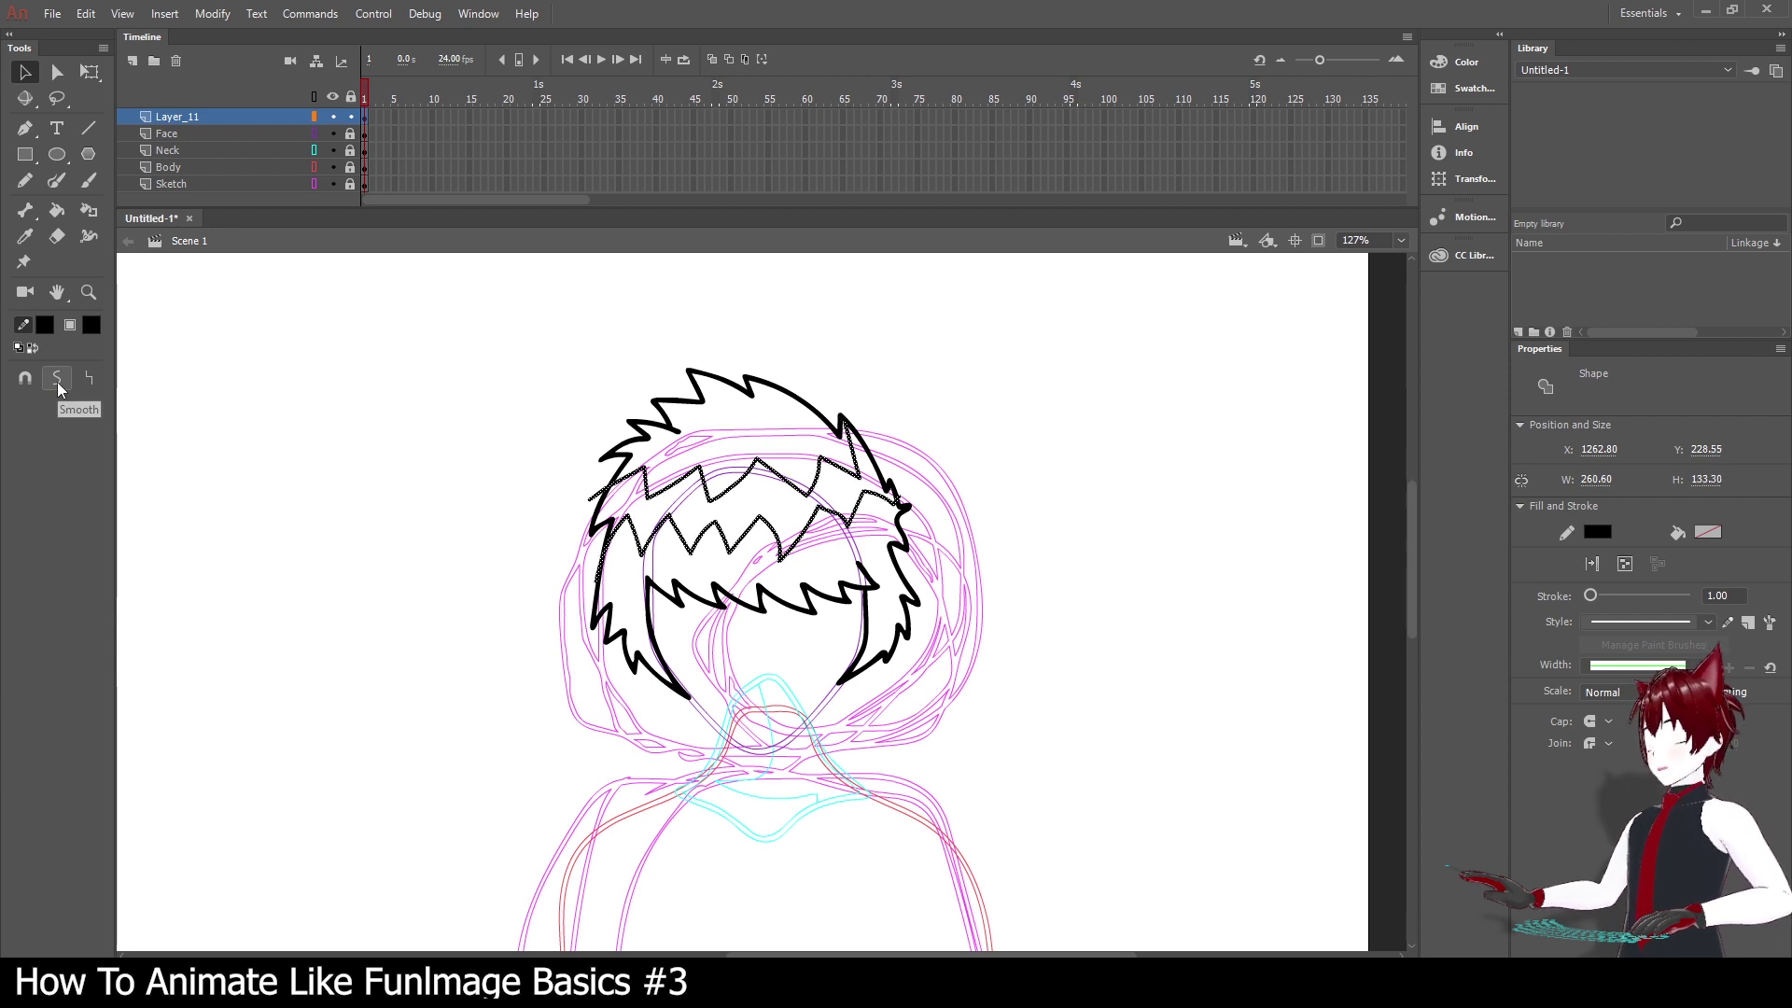
click(261, 457)
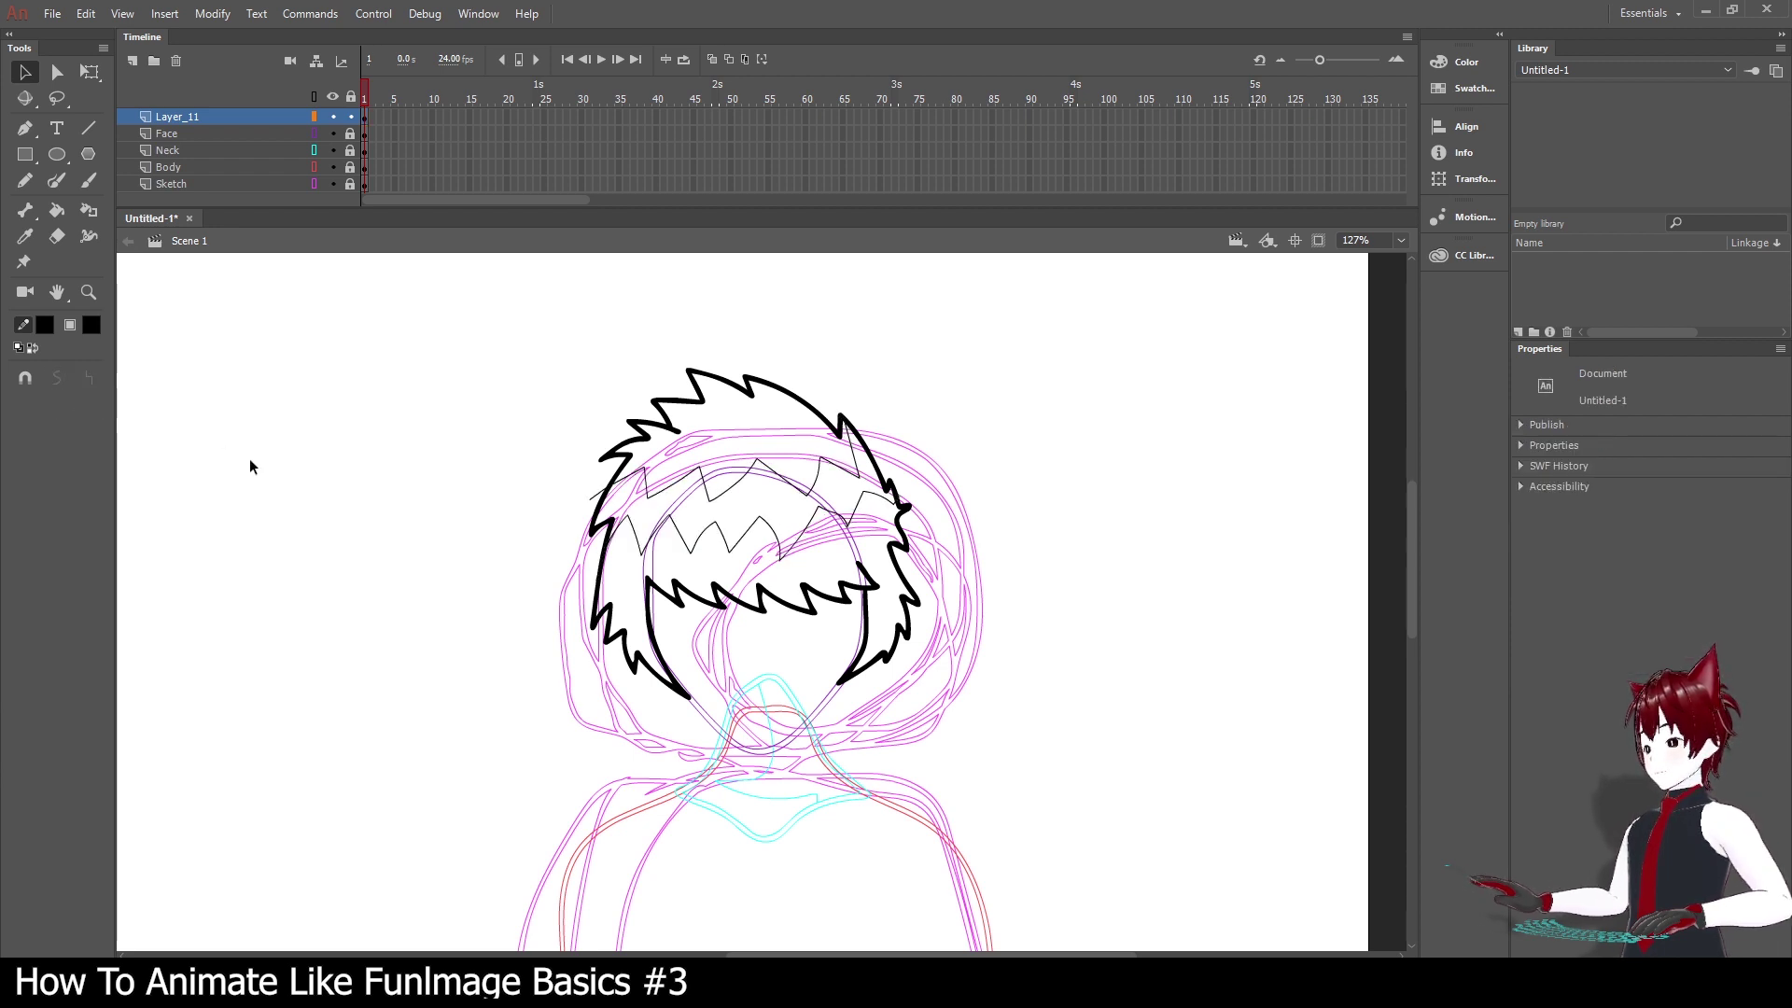
Pencil thin shading lines beneath the large hair spikes along the crown, closing each one against the thick outline.
click(89, 292)
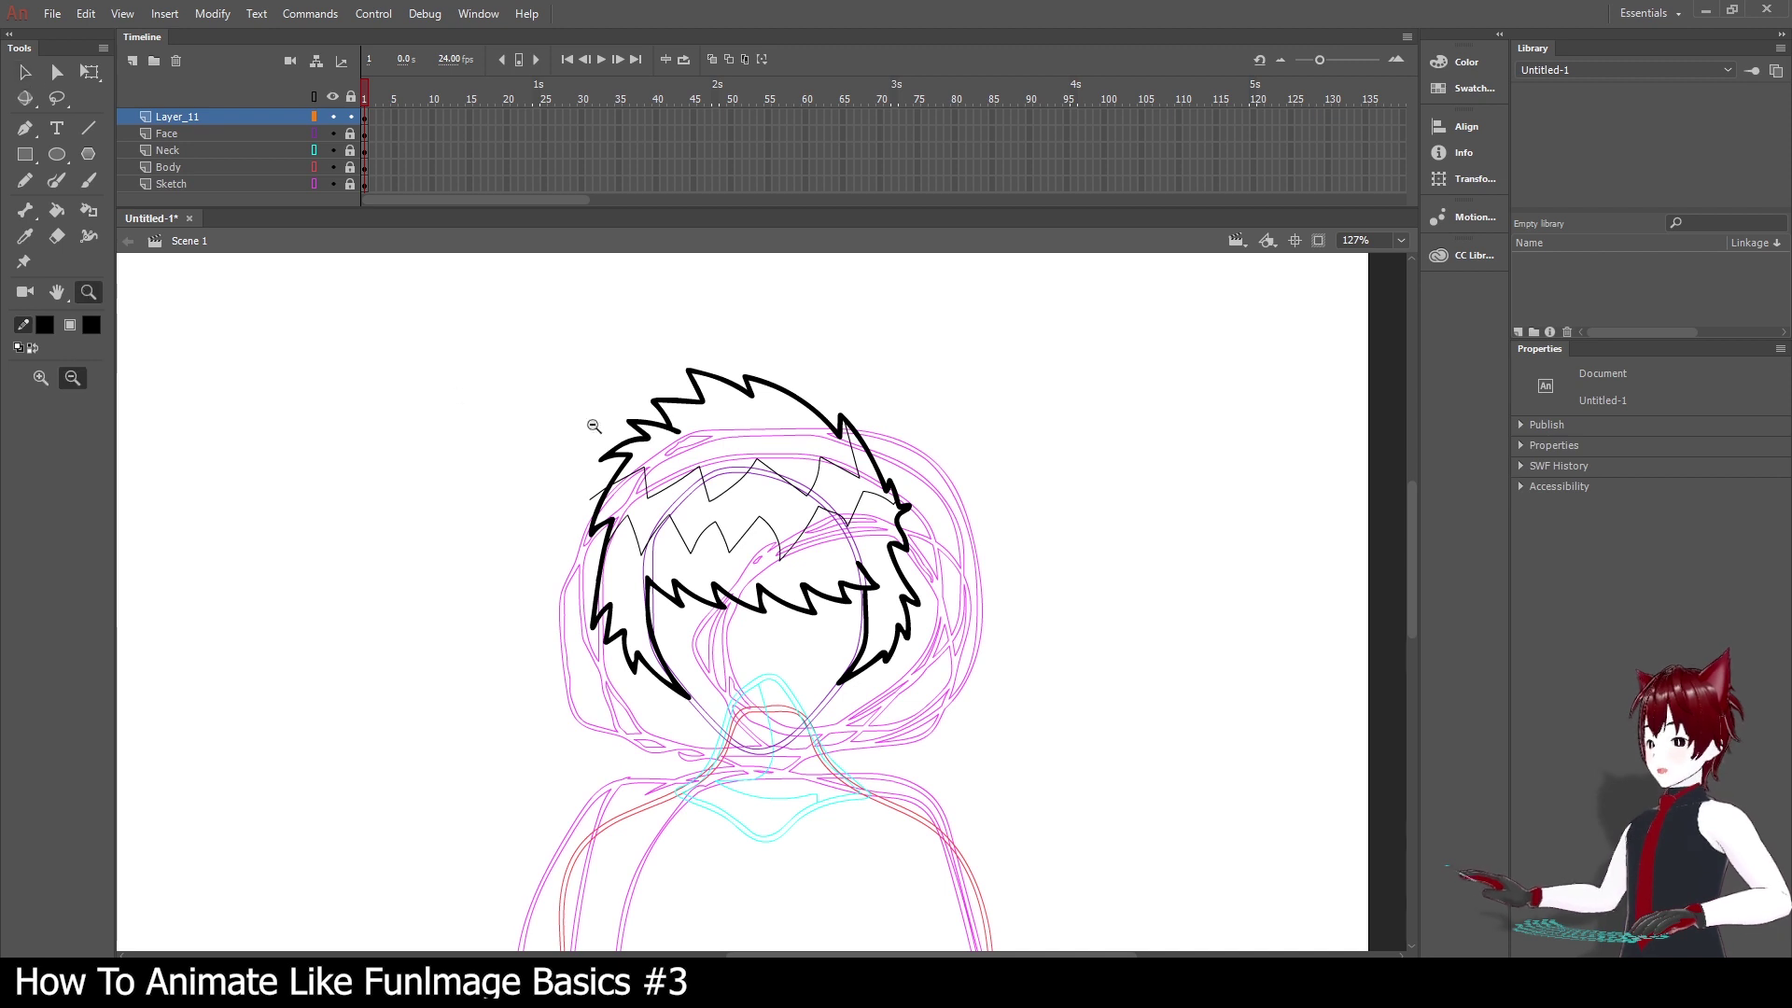
drag(501, 329, 995, 728)
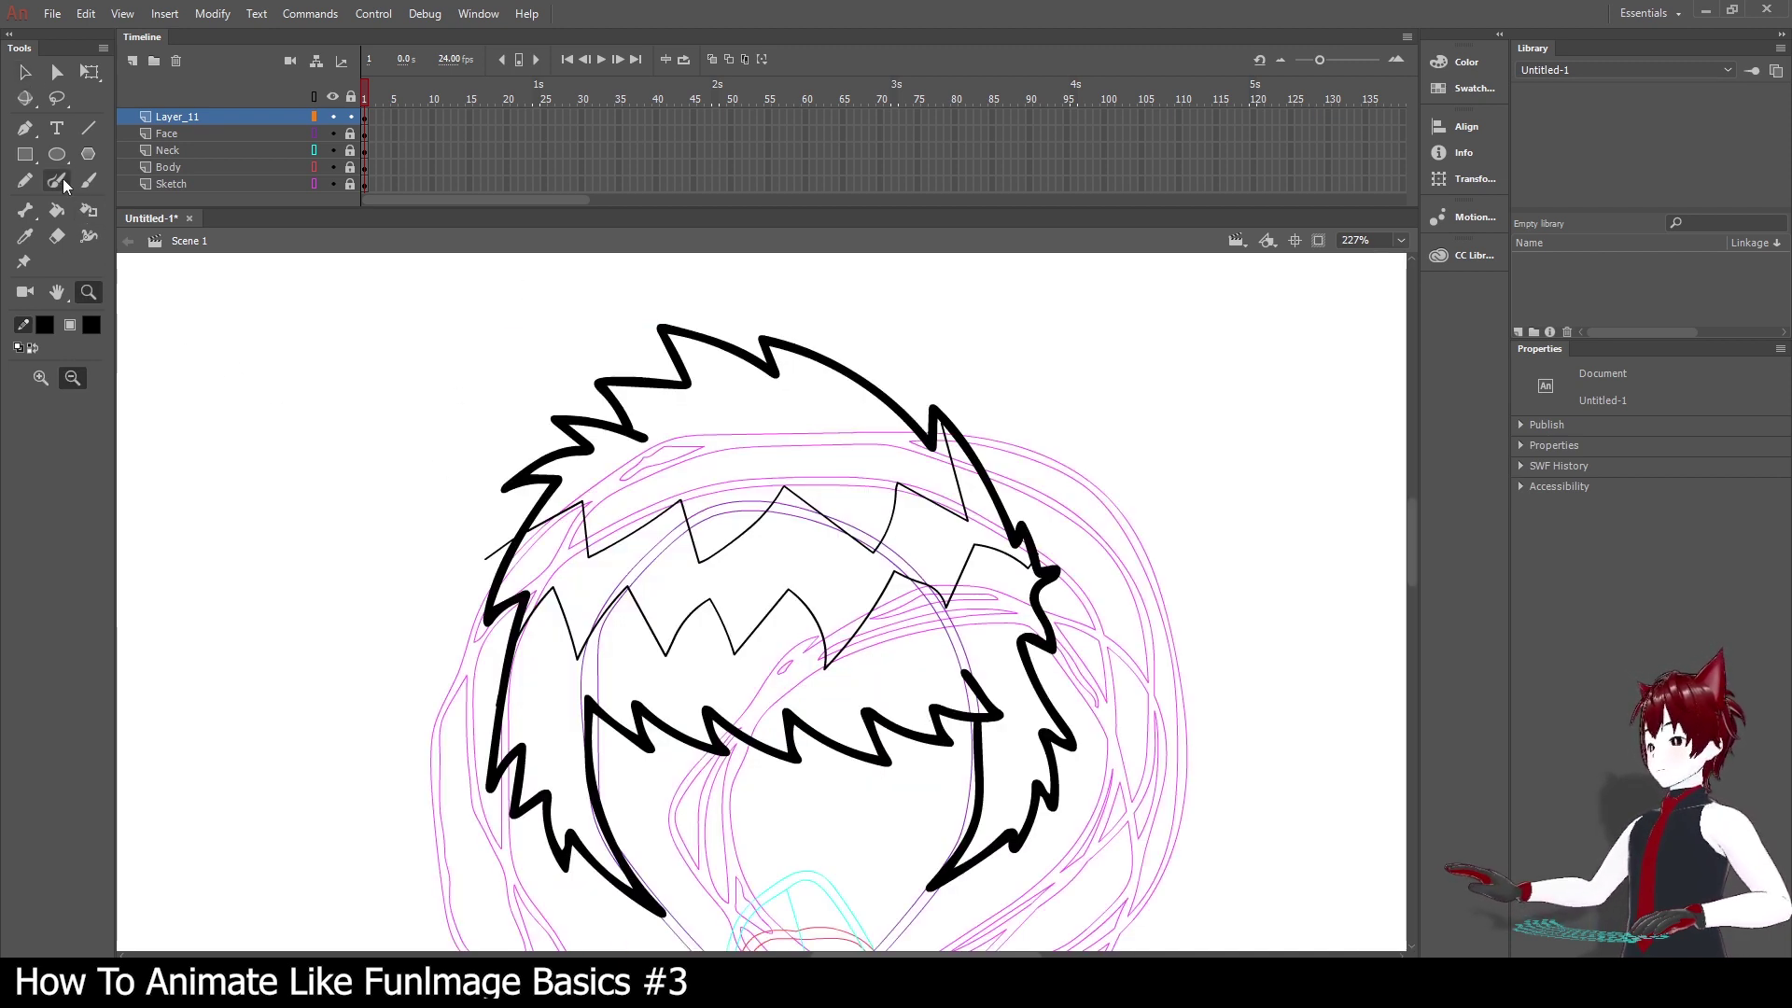
click(28, 179)
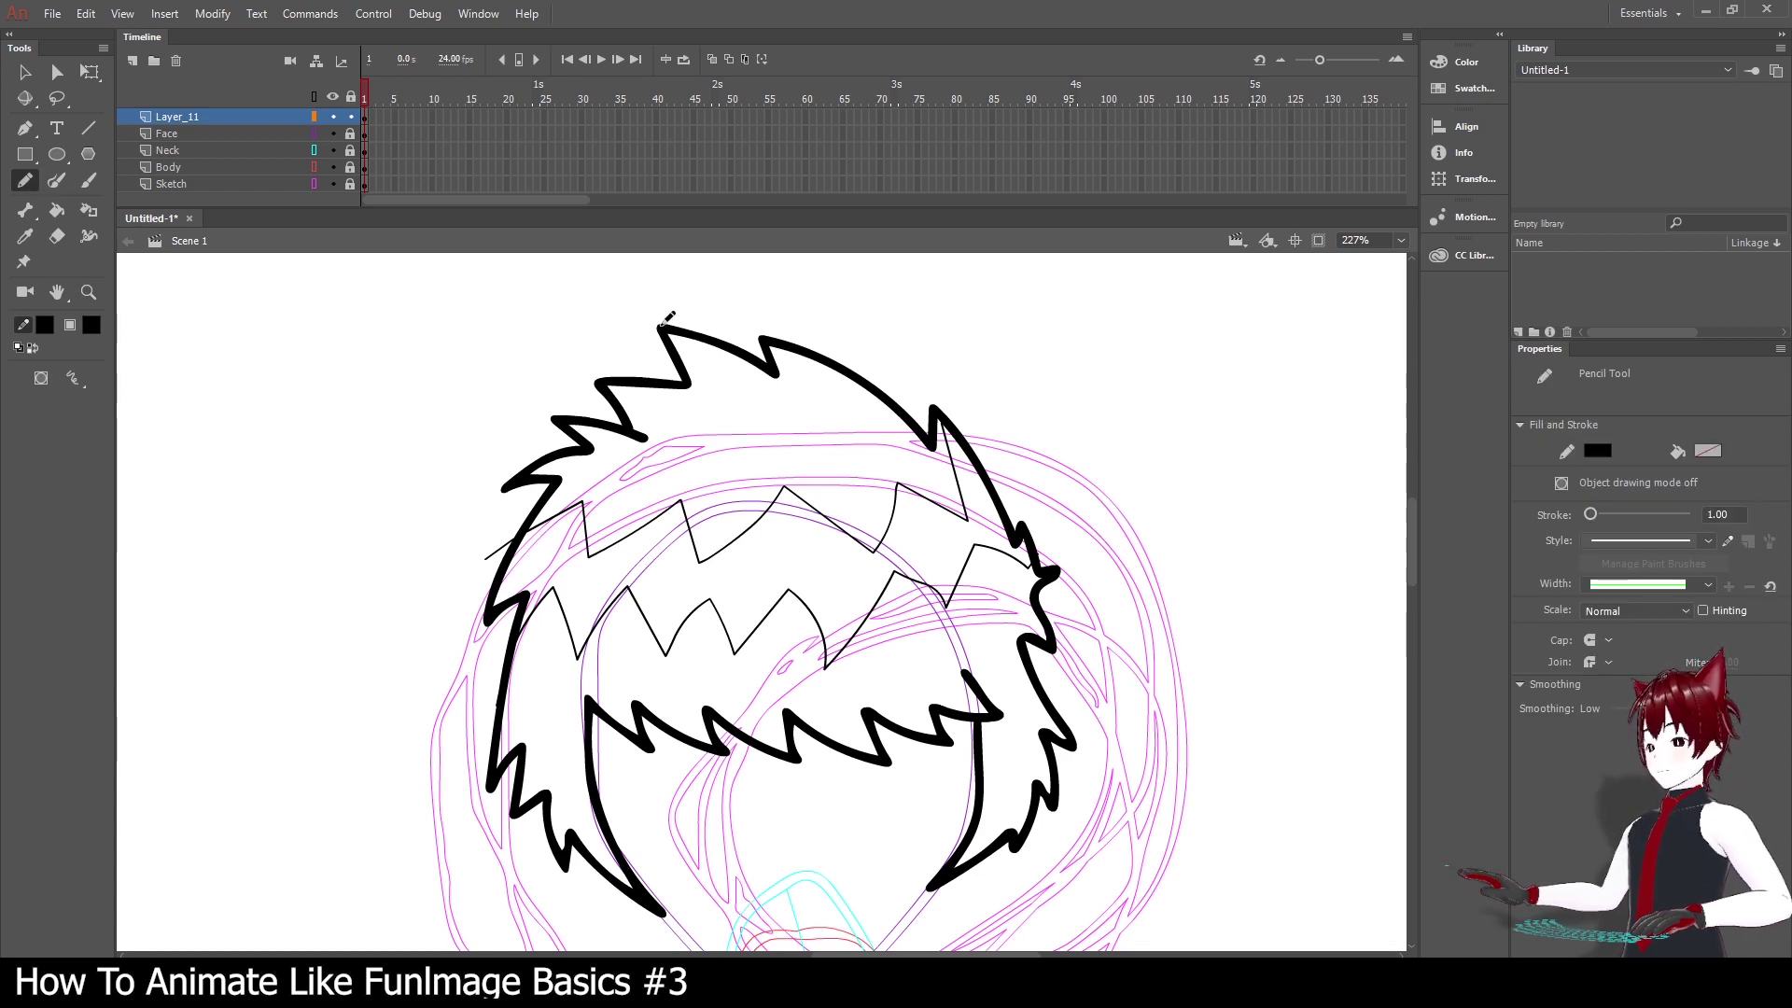
mouse_move(671, 332)
mouse_down()
mouse_move(788, 422)
mouse_move(758, 356)
mouse_move(698, 345)
mouse_move(789, 408)
mouse_move(758, 339)
mouse_move(786, 354)
mouse_move(761, 336)
mouse_move(911, 430)
mouse_up()
key(ctrl+z)
key(ctrl+z)
mouse_move(768, 334)
mouse_down()
mouse_move(890, 417)
mouse_move(944, 477)
mouse_move(923, 409)
mouse_move(949, 483)
mouse_move(757, 341)
mouse_move(939, 479)
mouse_up()
key(ctrl+z)
key(ctrl+z)
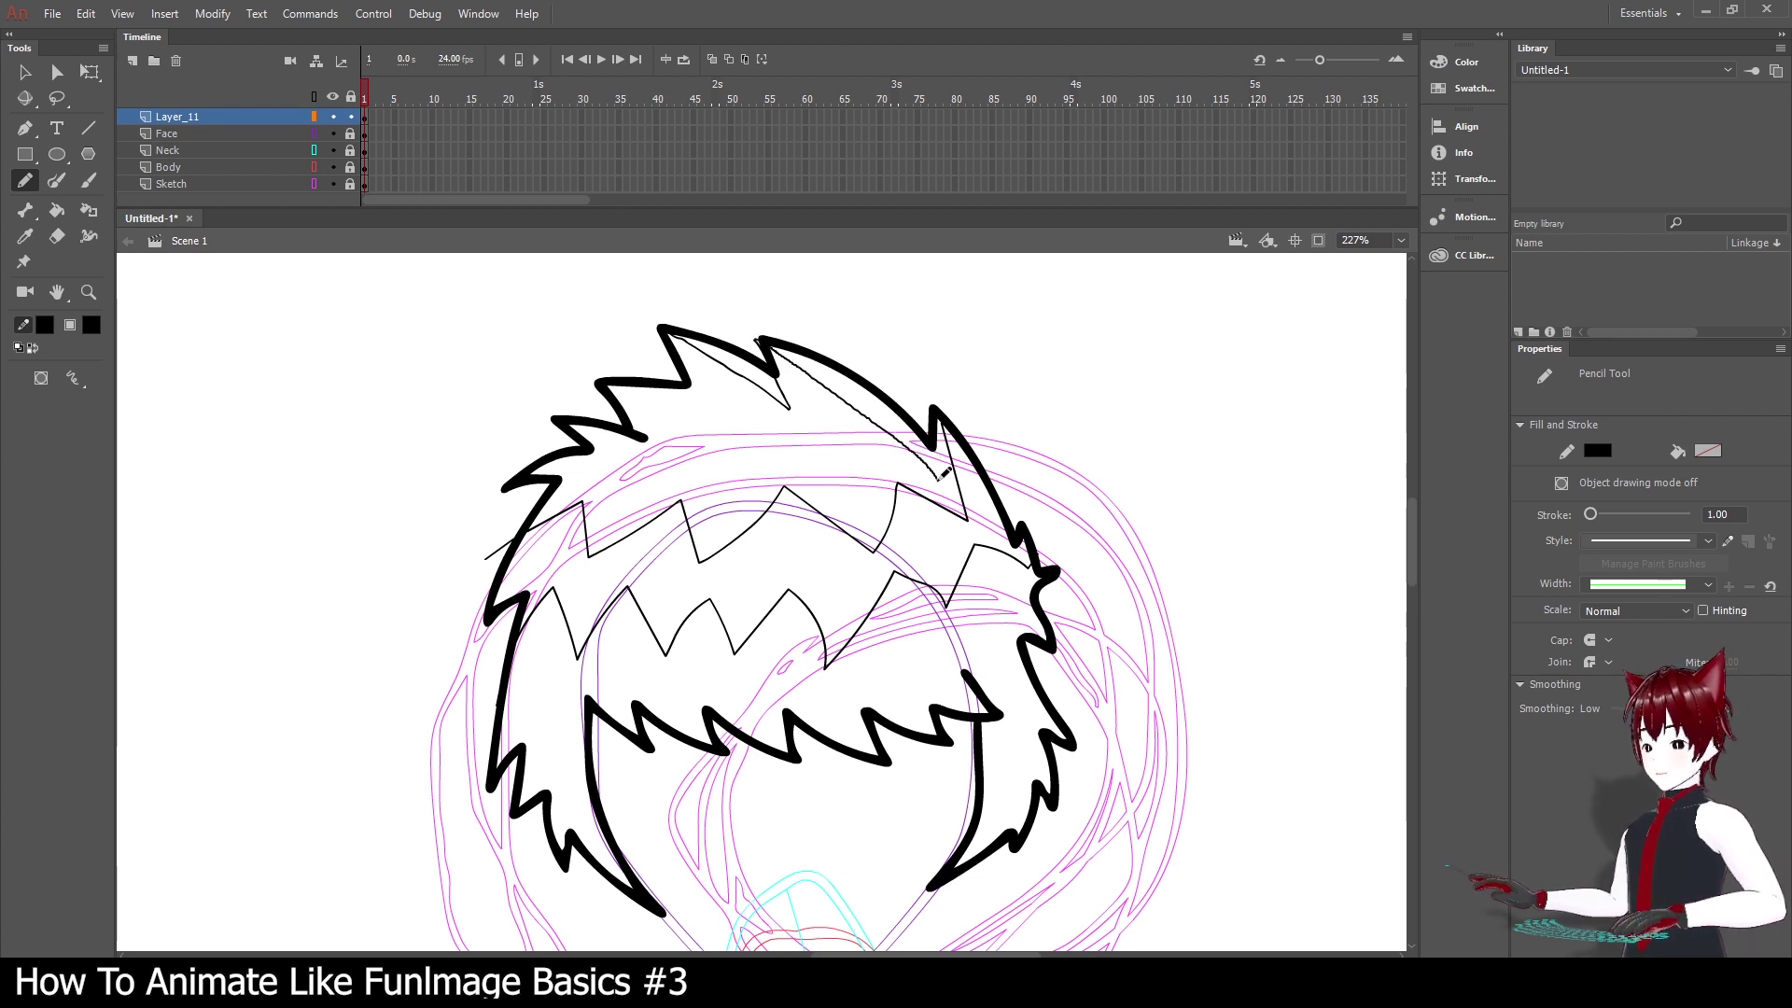
key(ctrl+z)
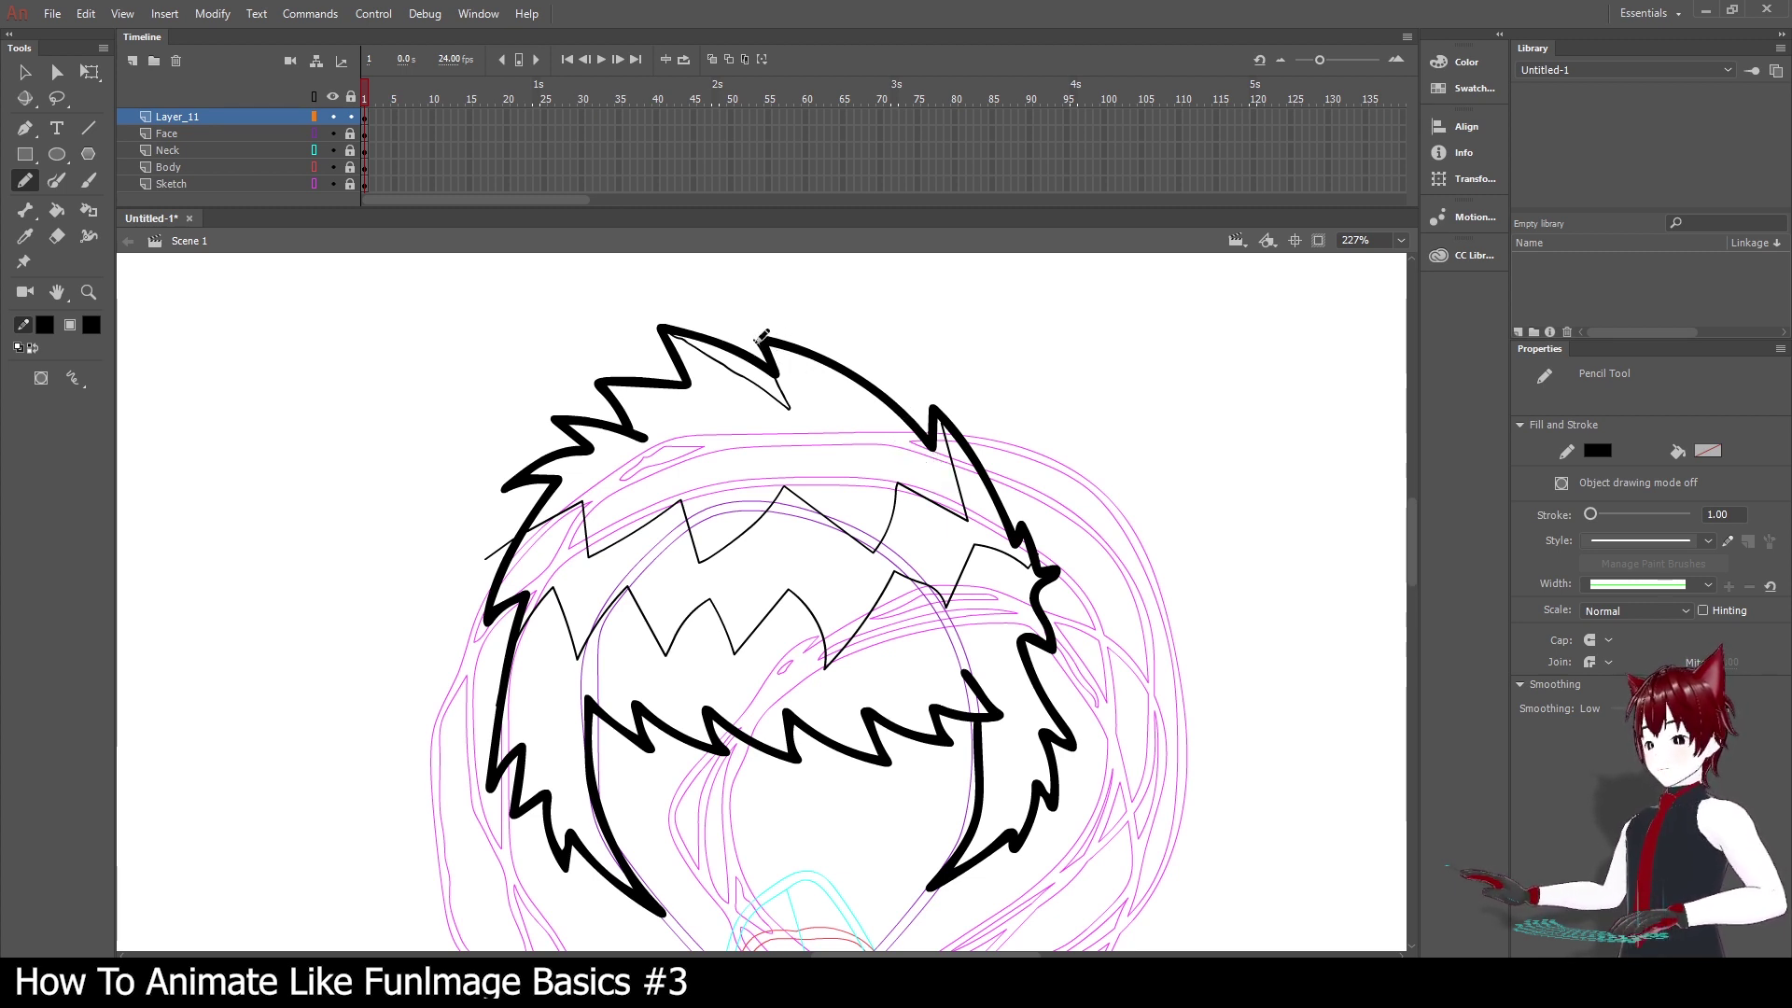
mouse_move(764, 340)
mouse_down()
mouse_move(849, 380)
mouse_move(934, 480)
mouse_up()
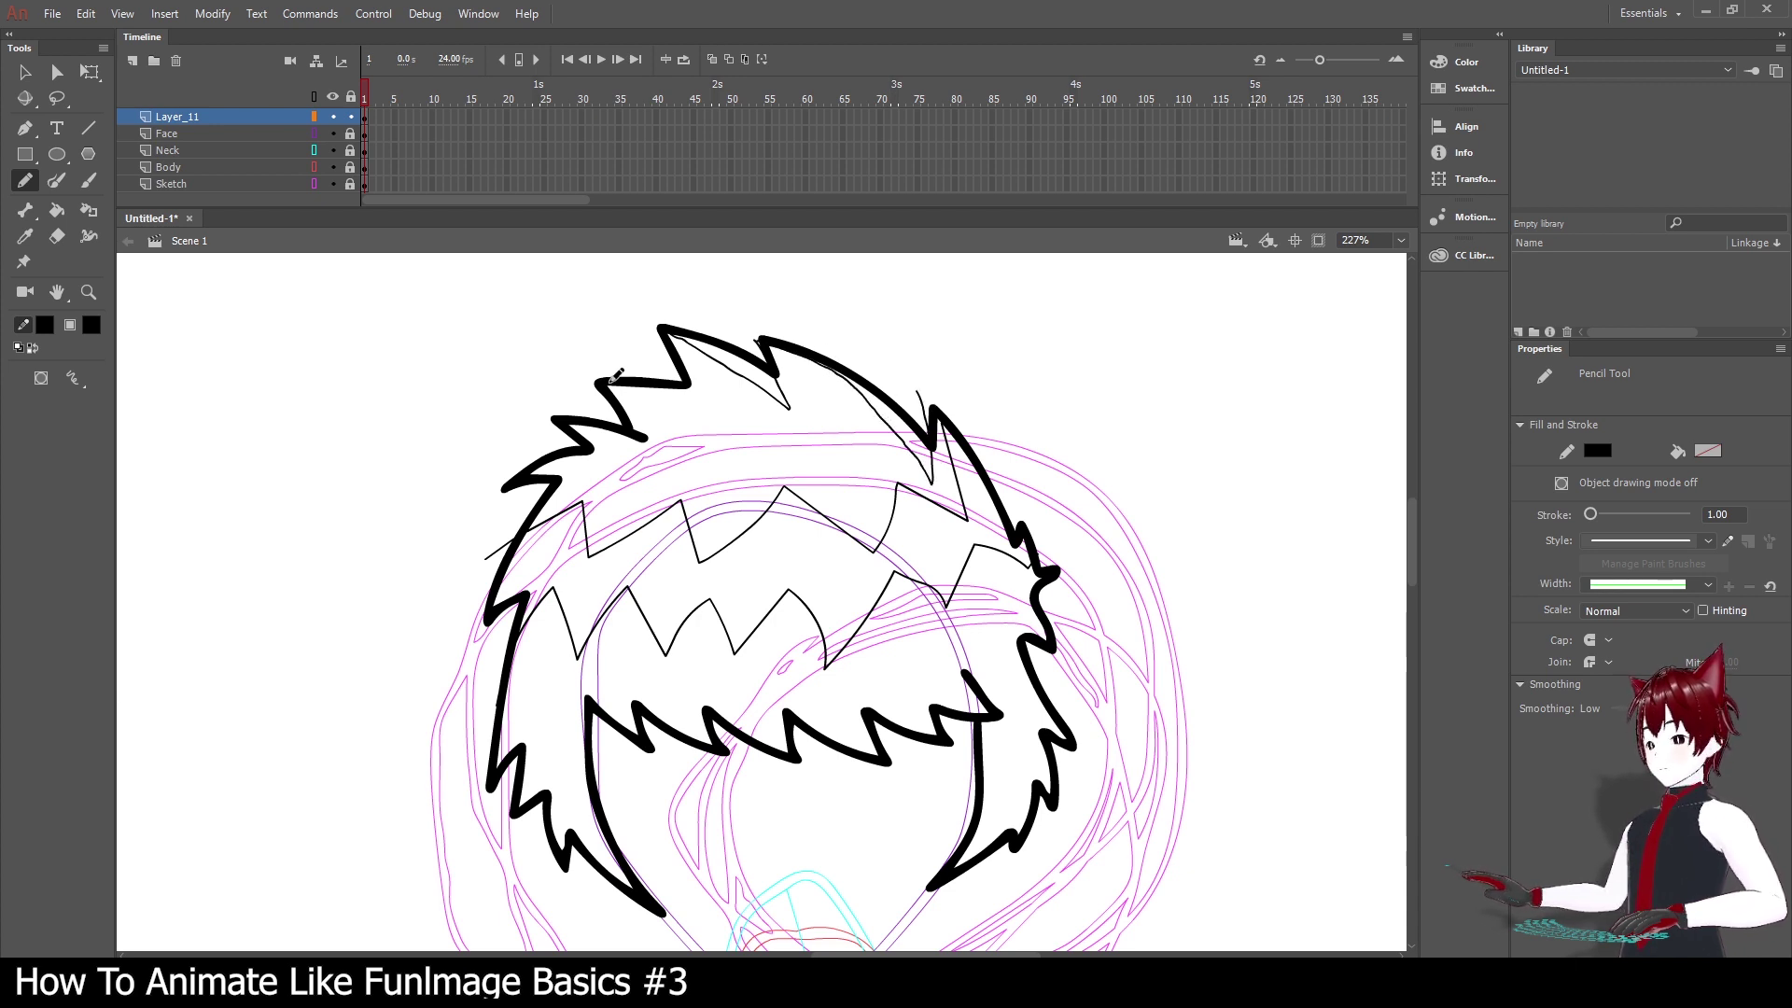
Pencil thin shading lines beneath the smaller hair spikes at the upper left of the head.
drag(634, 385, 688, 456)
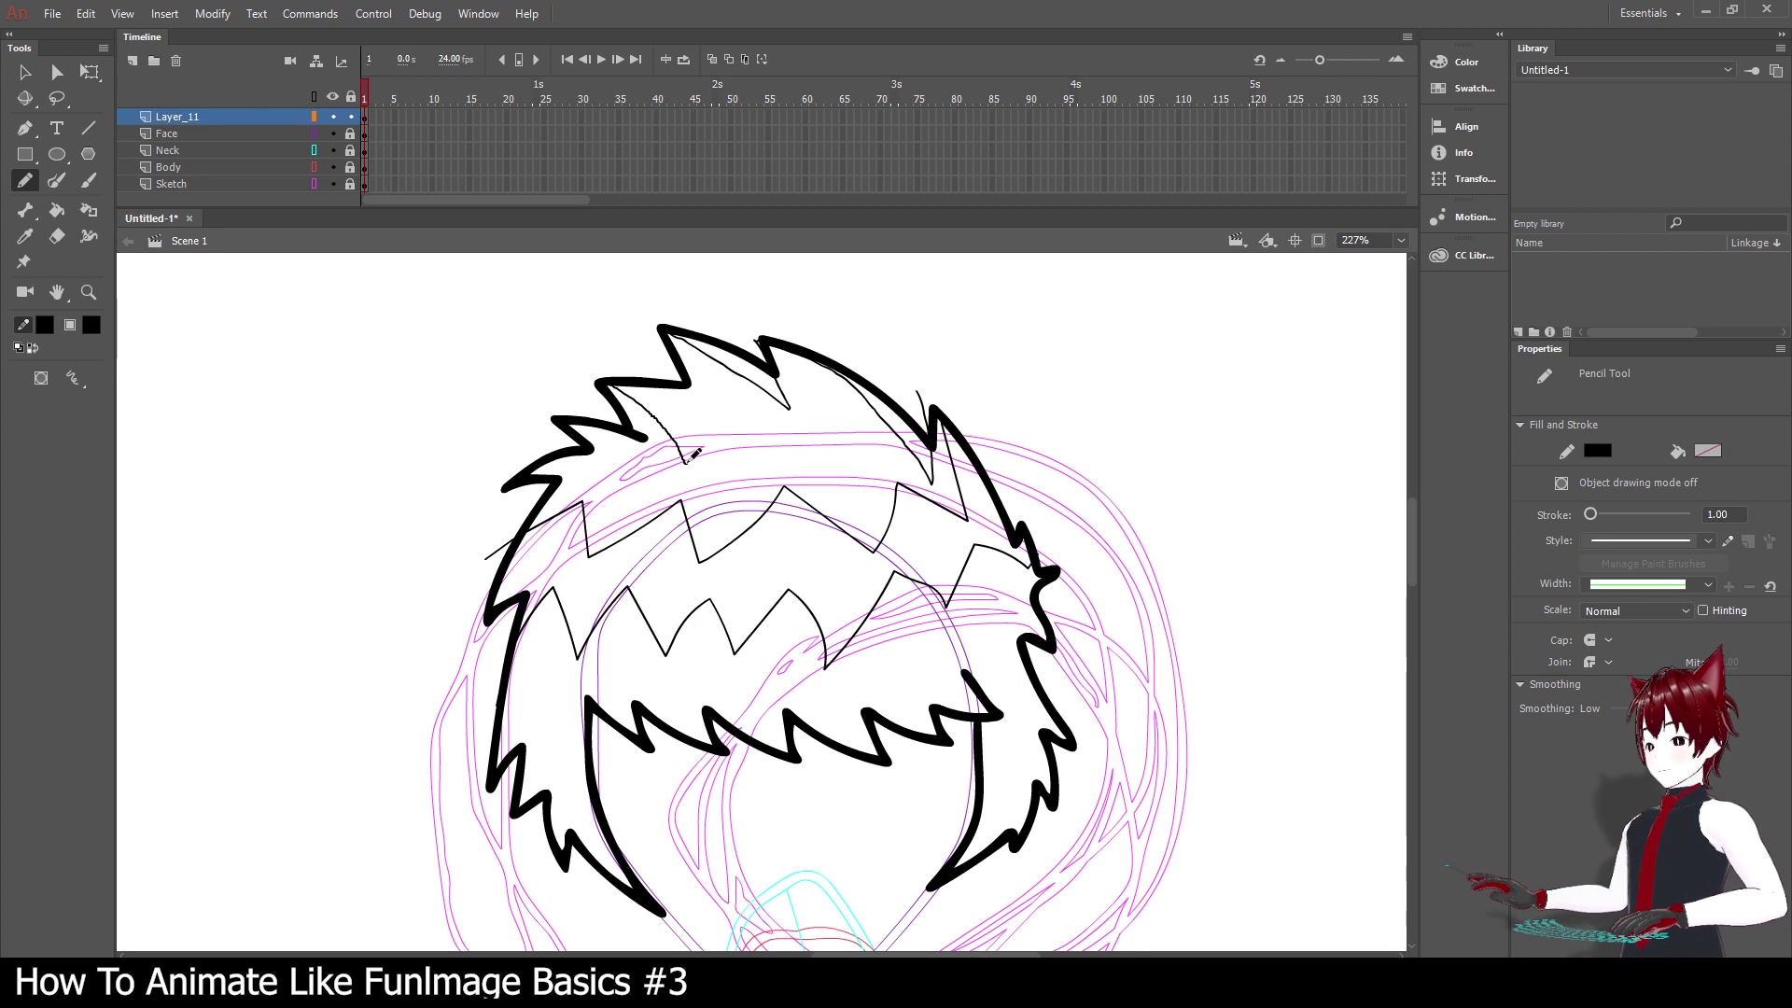
key(ctrl+z)
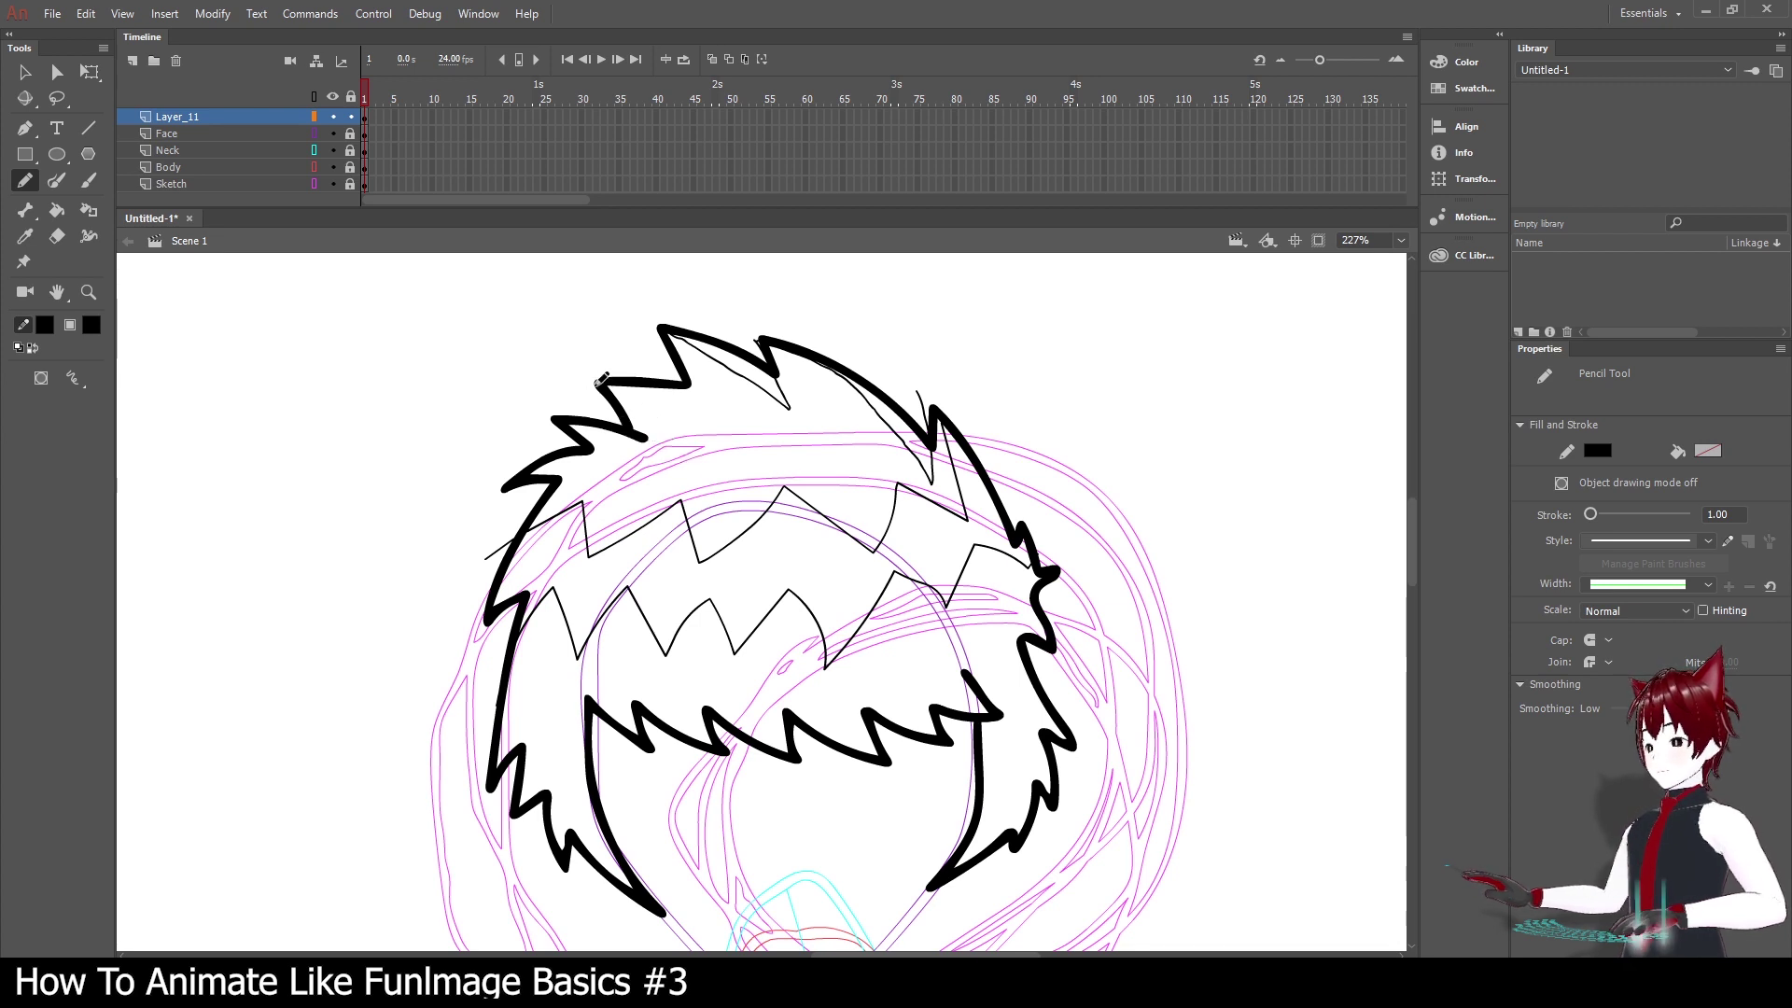
drag(602, 381, 684, 457)
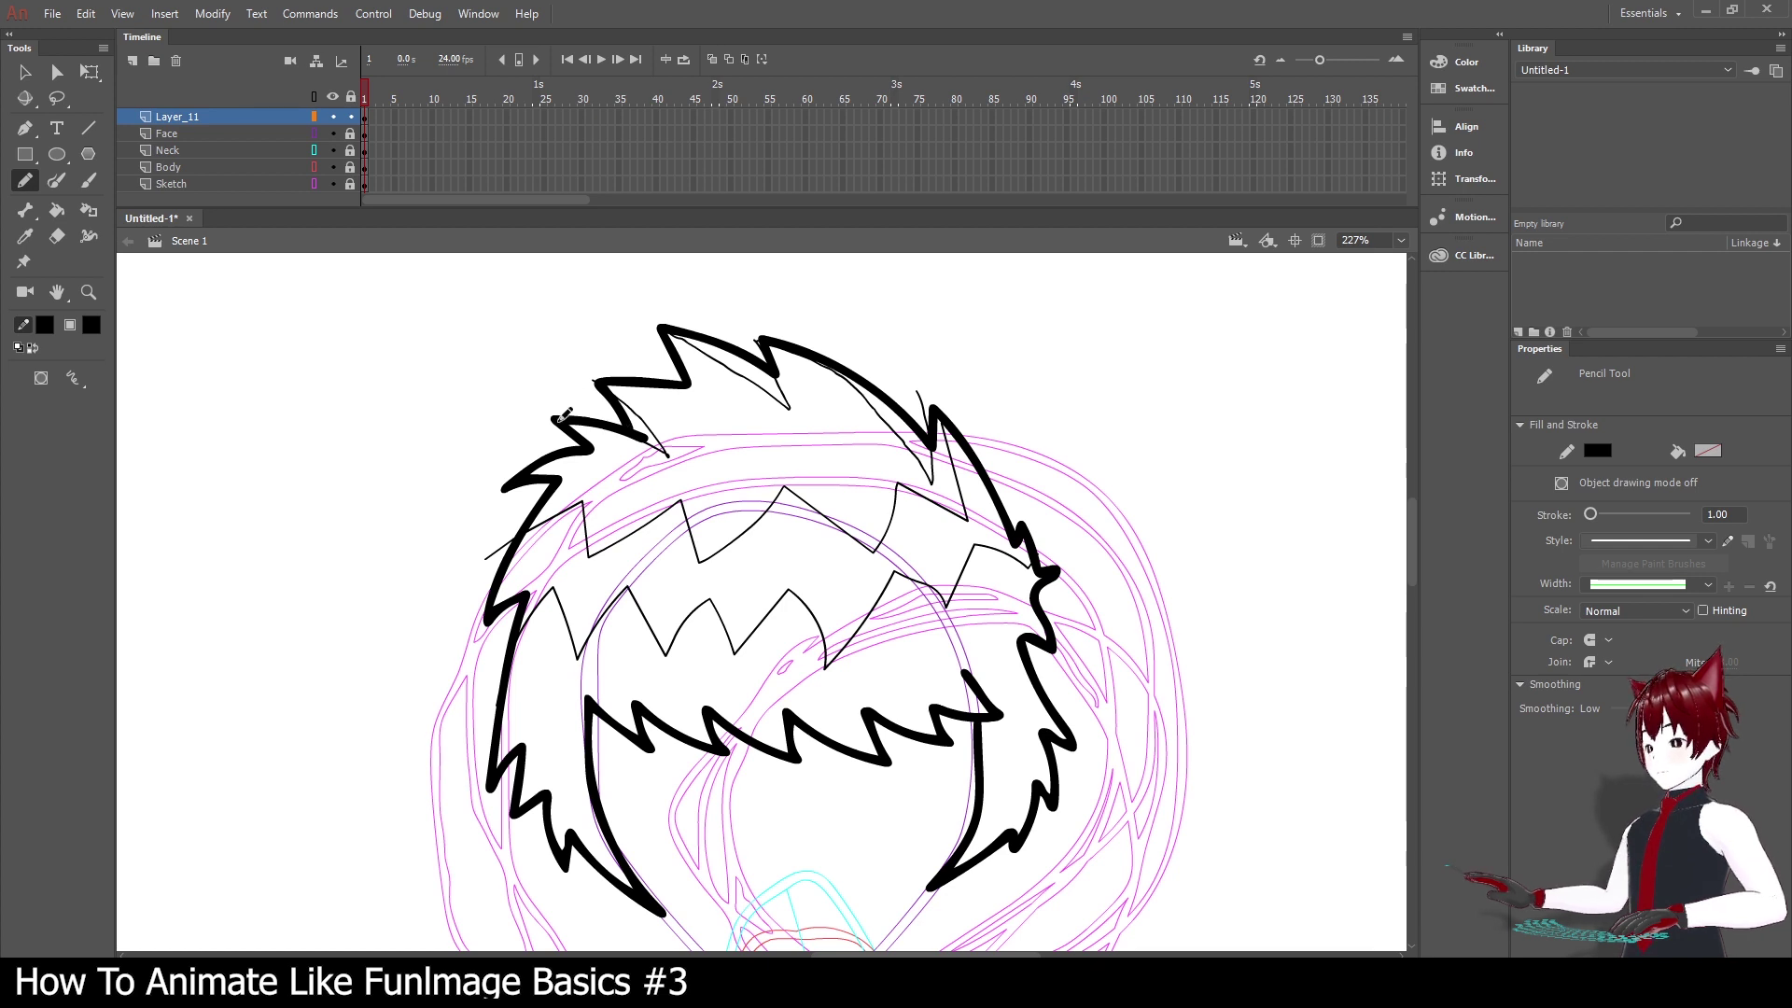
mouse_move(567, 416)
mouse_down()
mouse_move(624, 449)
mouse_move(569, 430)
mouse_up()
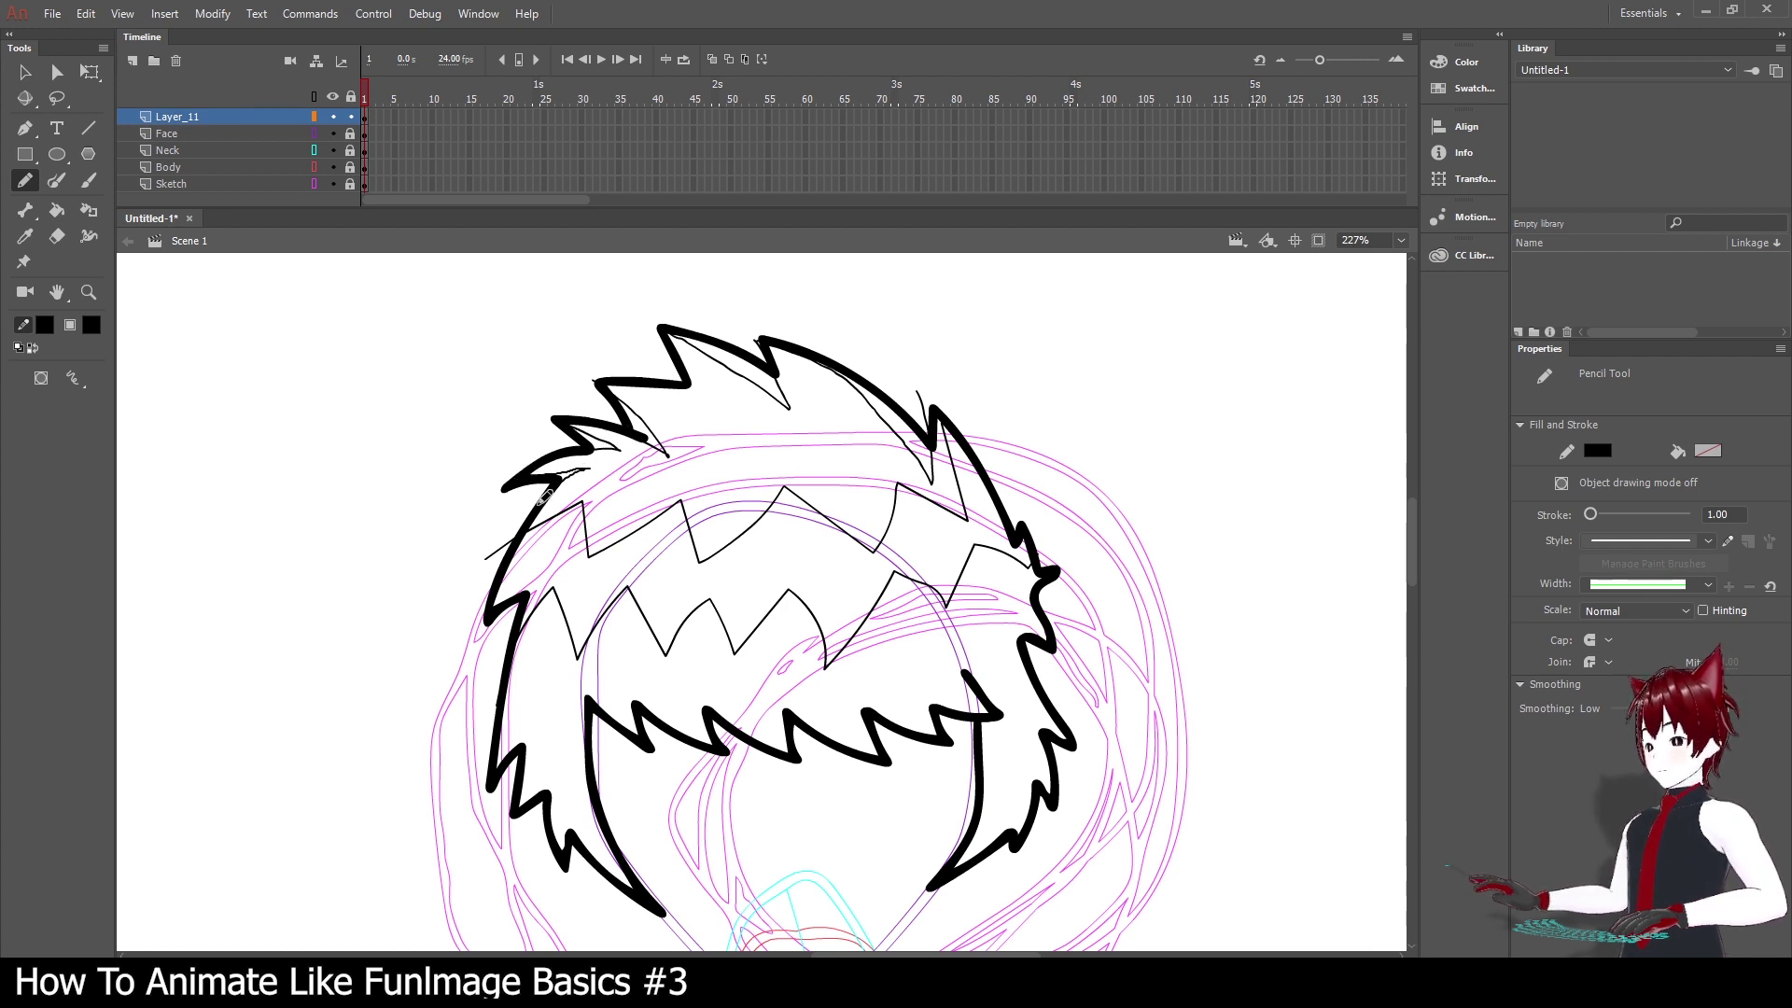
mouse_move(546, 459)
mouse_down()
mouse_move(597, 450)
mouse_move(560, 481)
mouse_up()
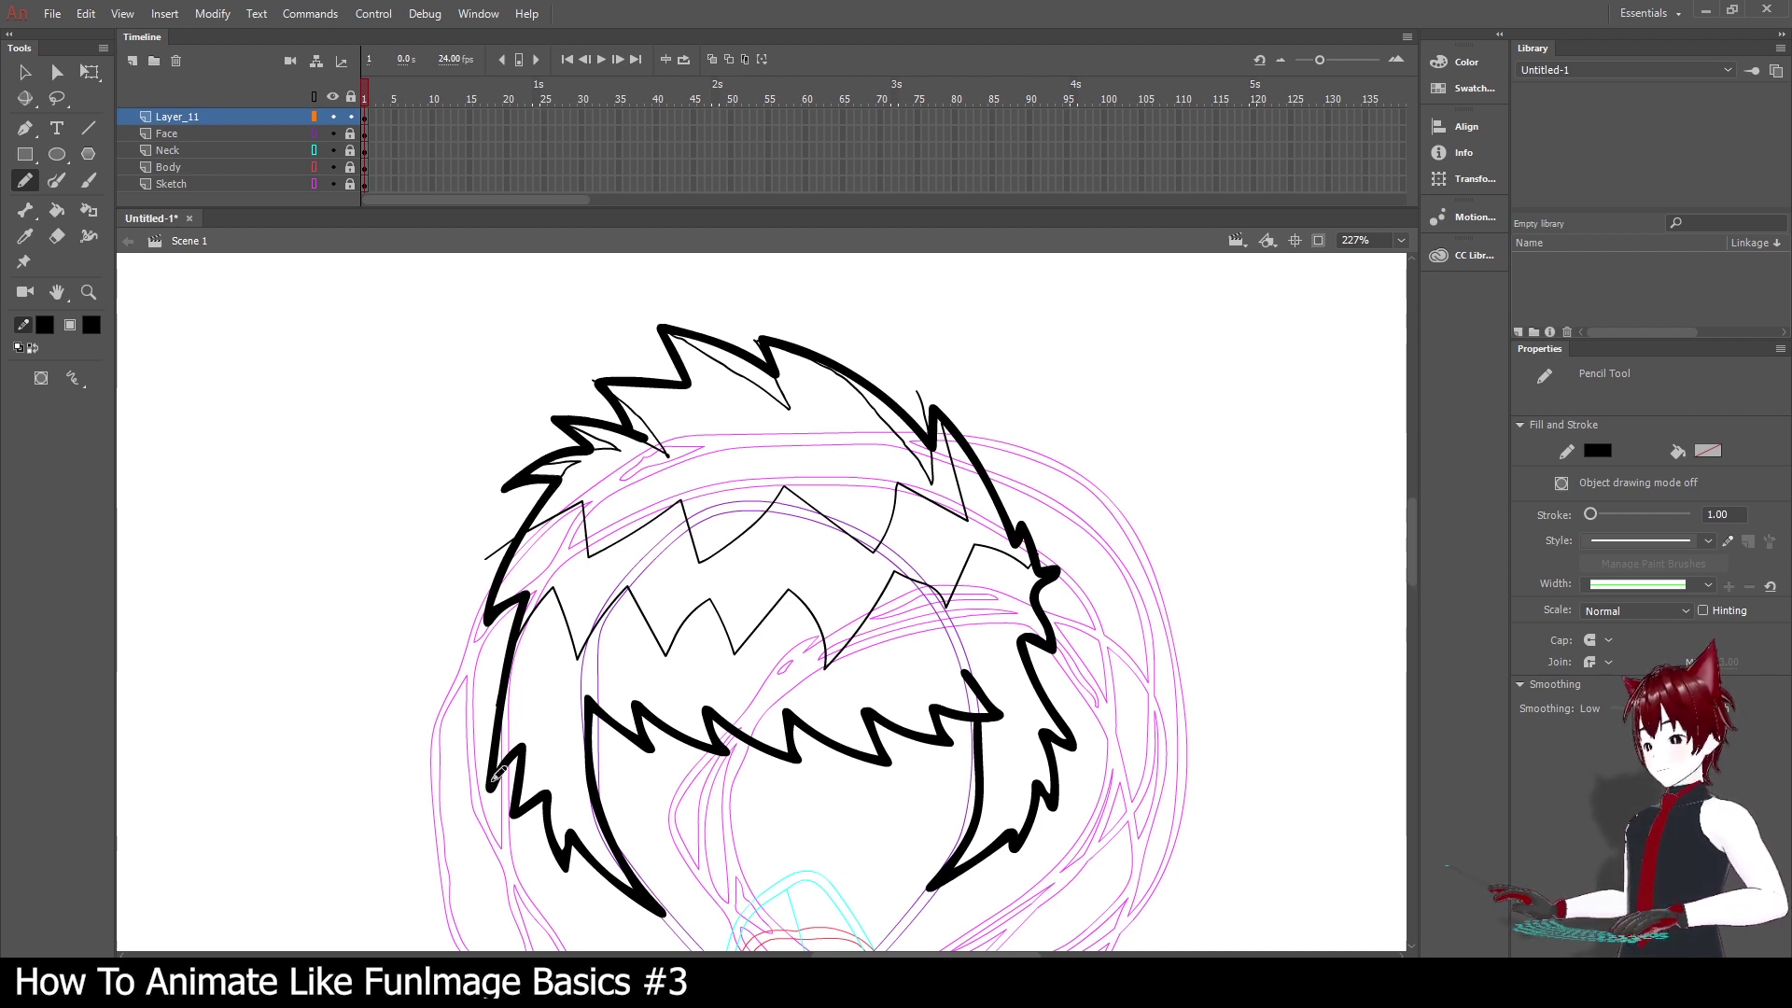
Pencil thin shading lines across the left and right side locks of hair, above their lower spikes.
mouse_move(498, 776)
mouse_down()
mouse_move(531, 700)
mouse_move(516, 816)
mouse_move(552, 807)
mouse_move(517, 812)
mouse_move(557, 763)
mouse_move(565, 796)
mouse_move(592, 700)
mouse_up()
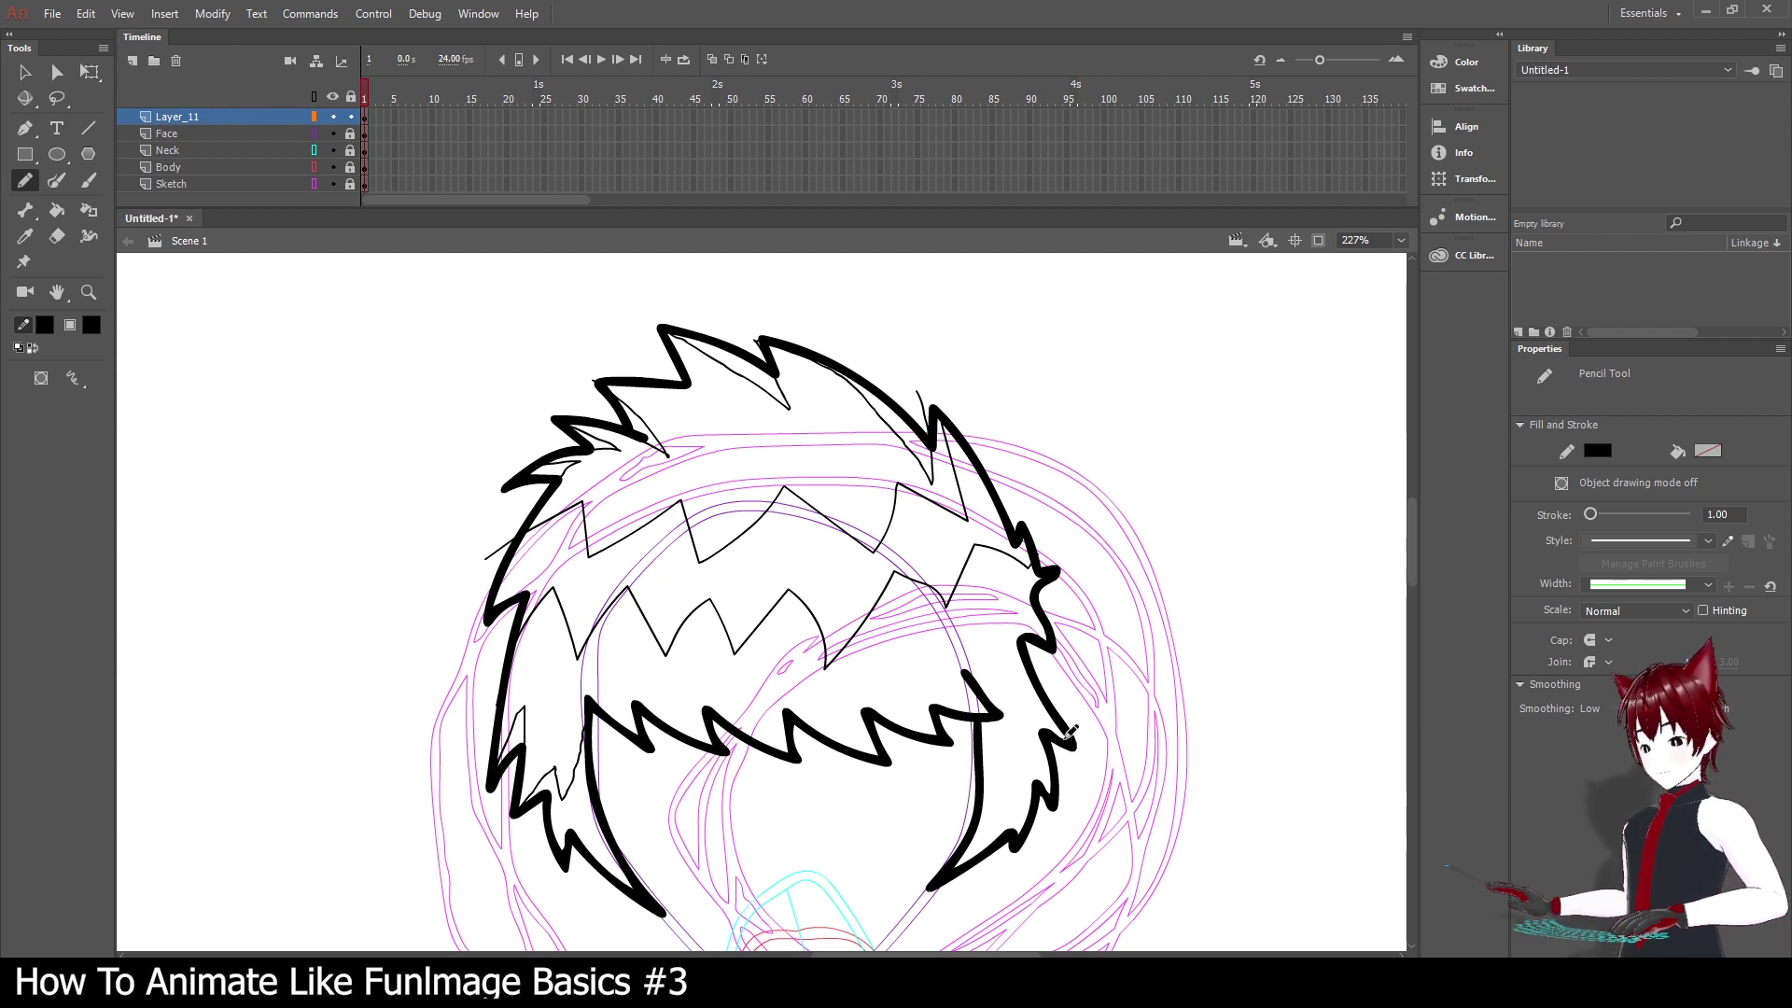
mouse_move(1072, 733)
mouse_down()
mouse_move(980, 680)
mouse_move(995, 669)
mouse_up()
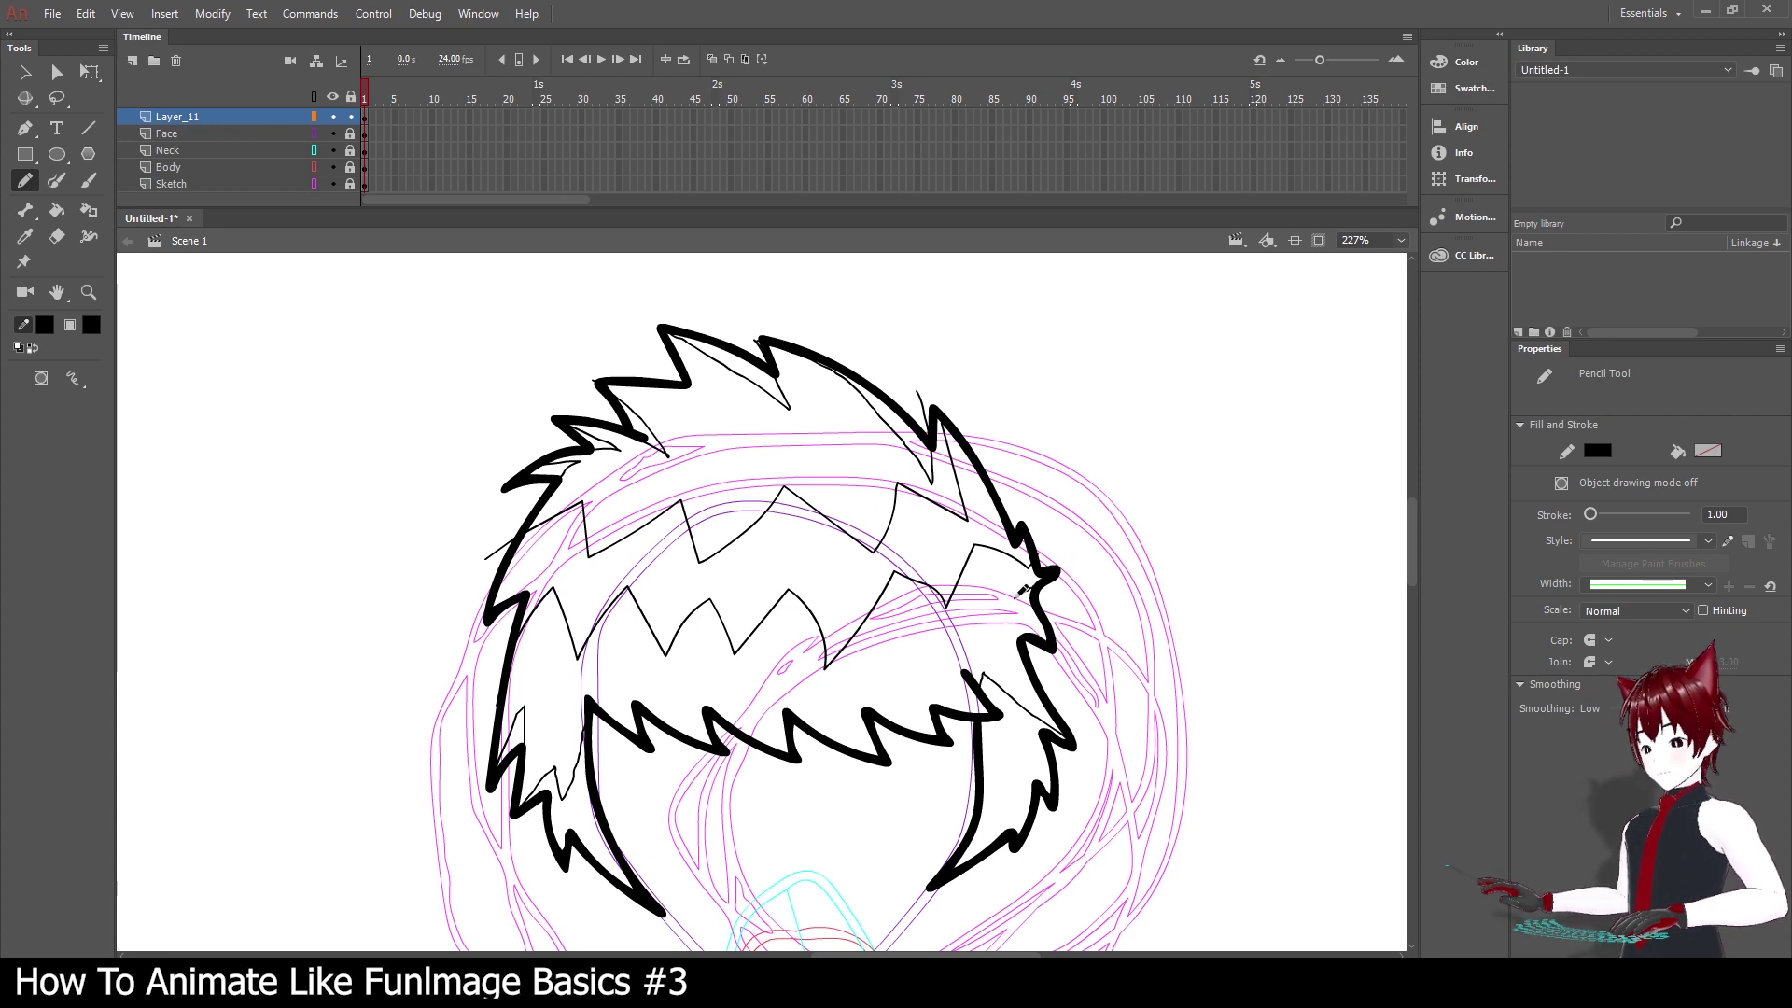
mouse_move(1058, 565)
mouse_down()
mouse_move(1017, 595)
mouse_move(1059, 661)
mouse_up()
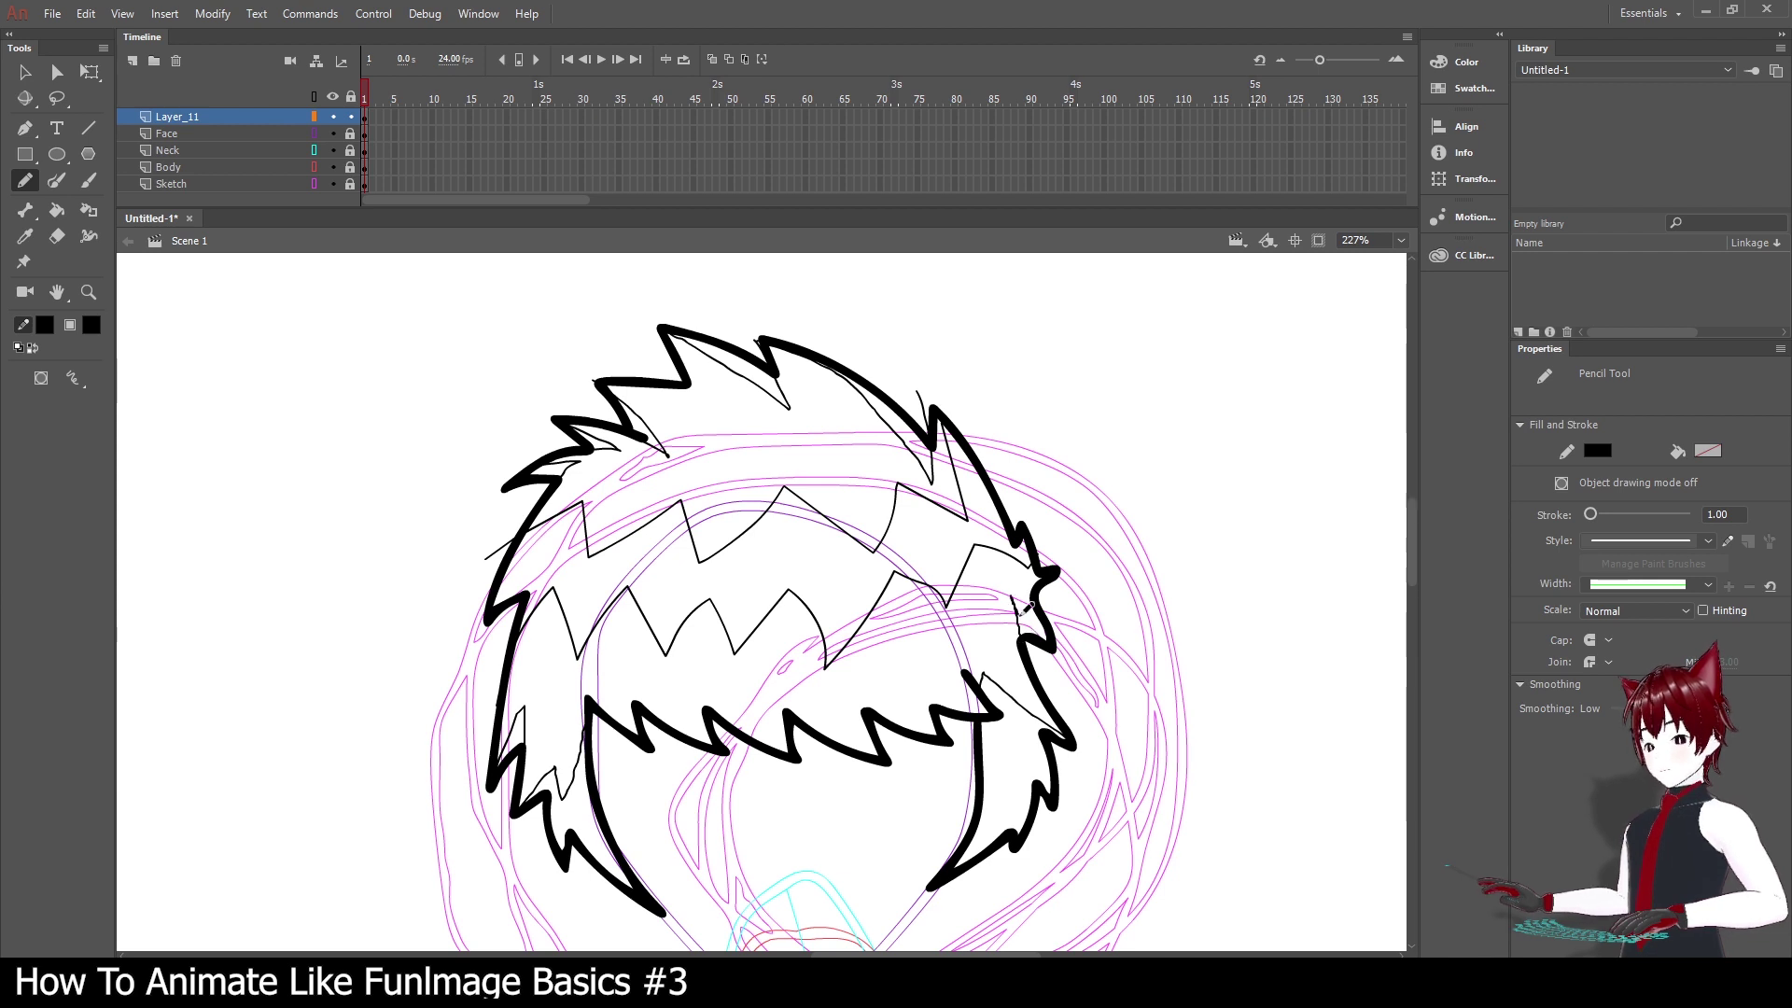
mouse_move(1050, 611)
mouse_down()
mouse_move(1013, 584)
mouse_move(1008, 630)
mouse_move(1032, 656)
mouse_up()
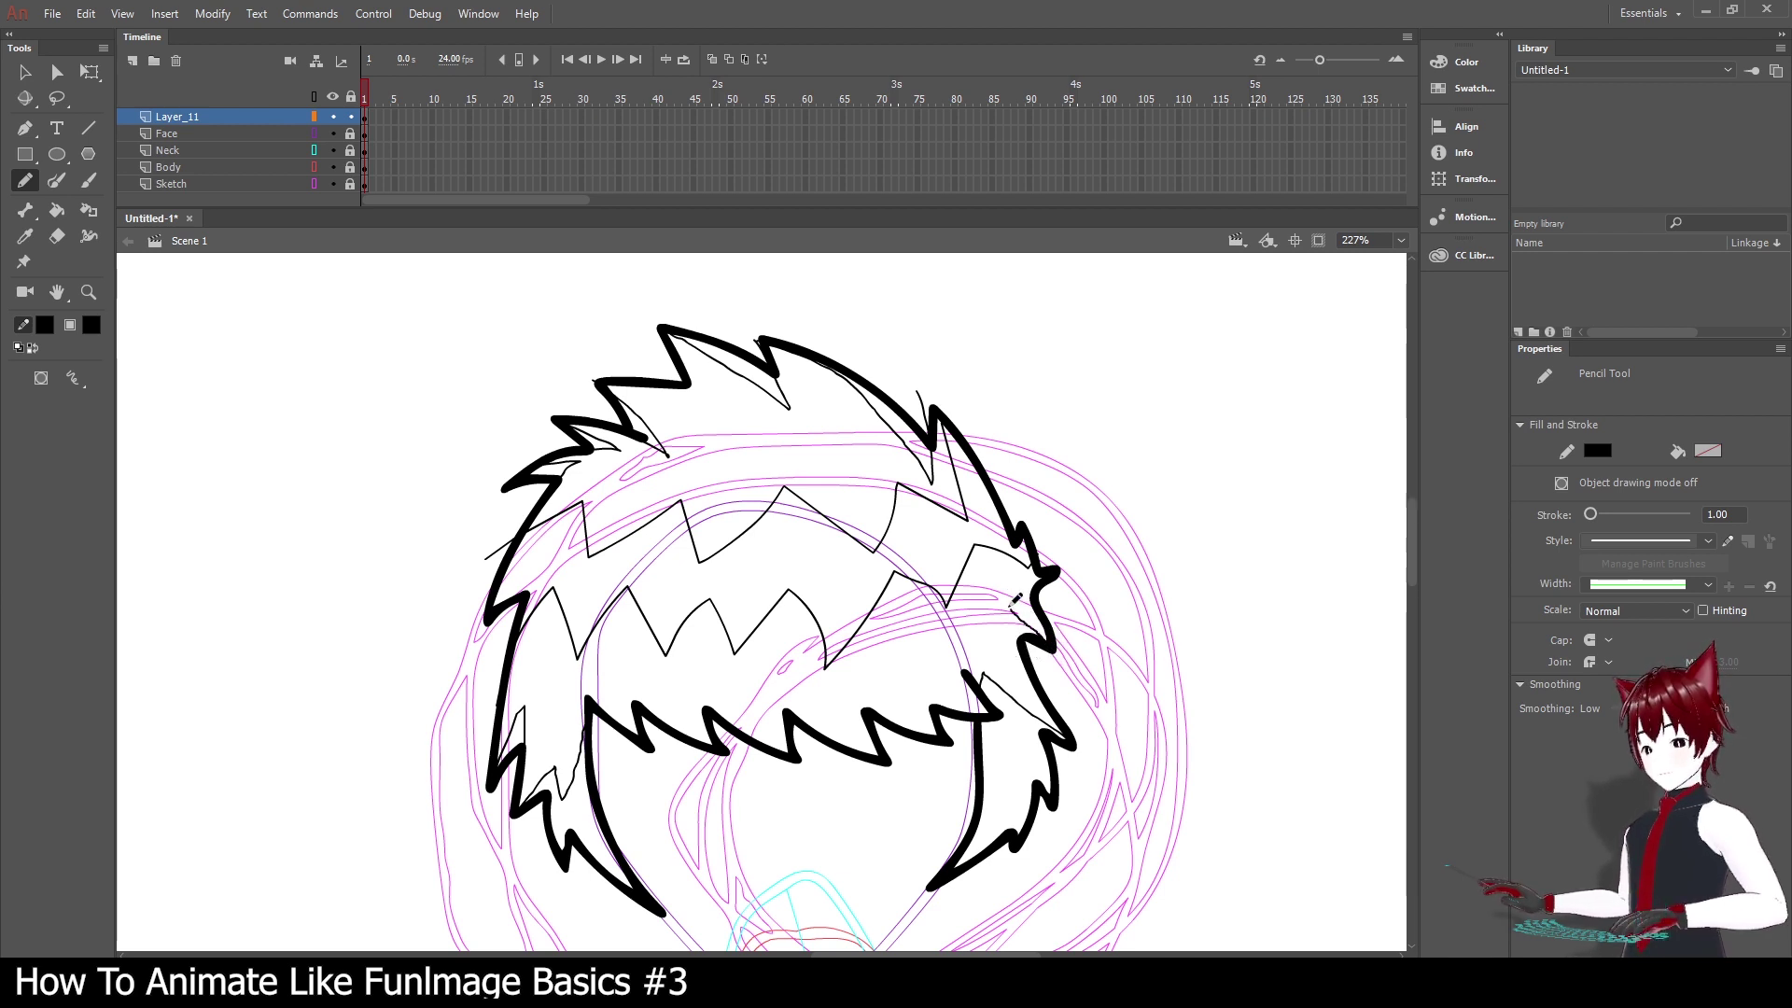
mouse_move(1005, 590)
mouse_down()
mouse_move(1045, 679)
mouse_move(1045, 654)
mouse_up()
key(ctrl+z)
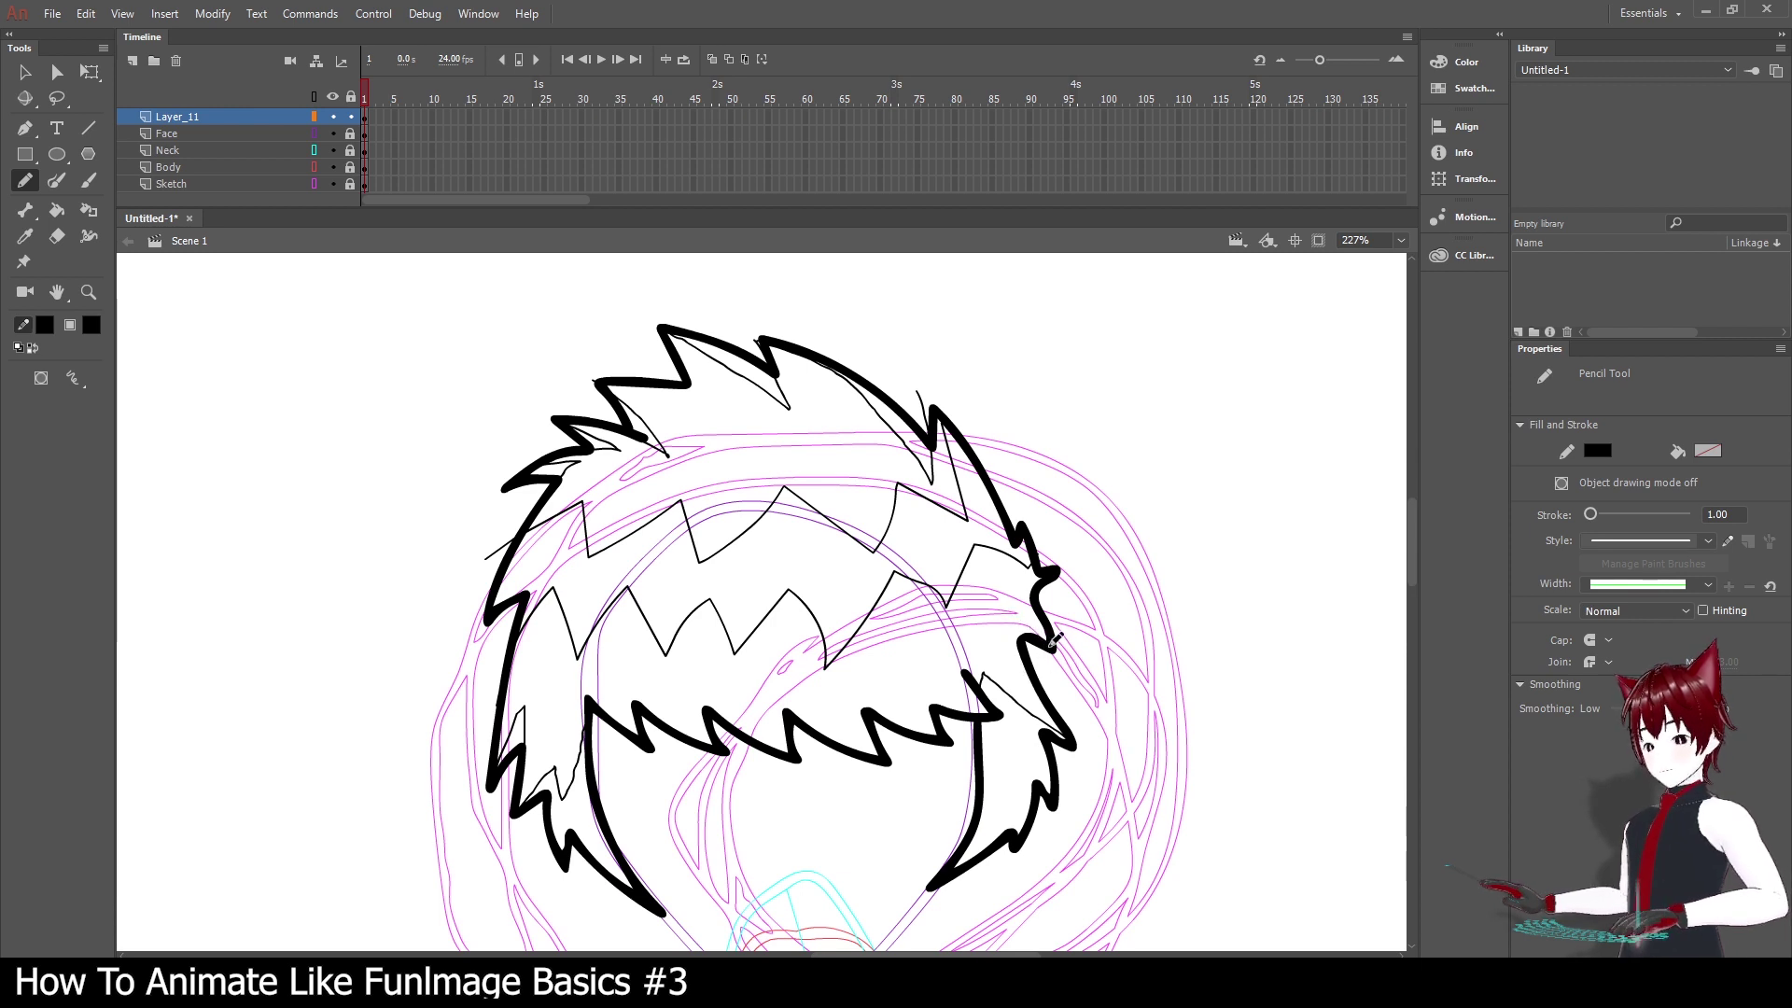
mouse_move(1041, 567)
mouse_down()
mouse_move(1013, 601)
mouse_move(1064, 651)
mouse_up()
key(ctrl+z)
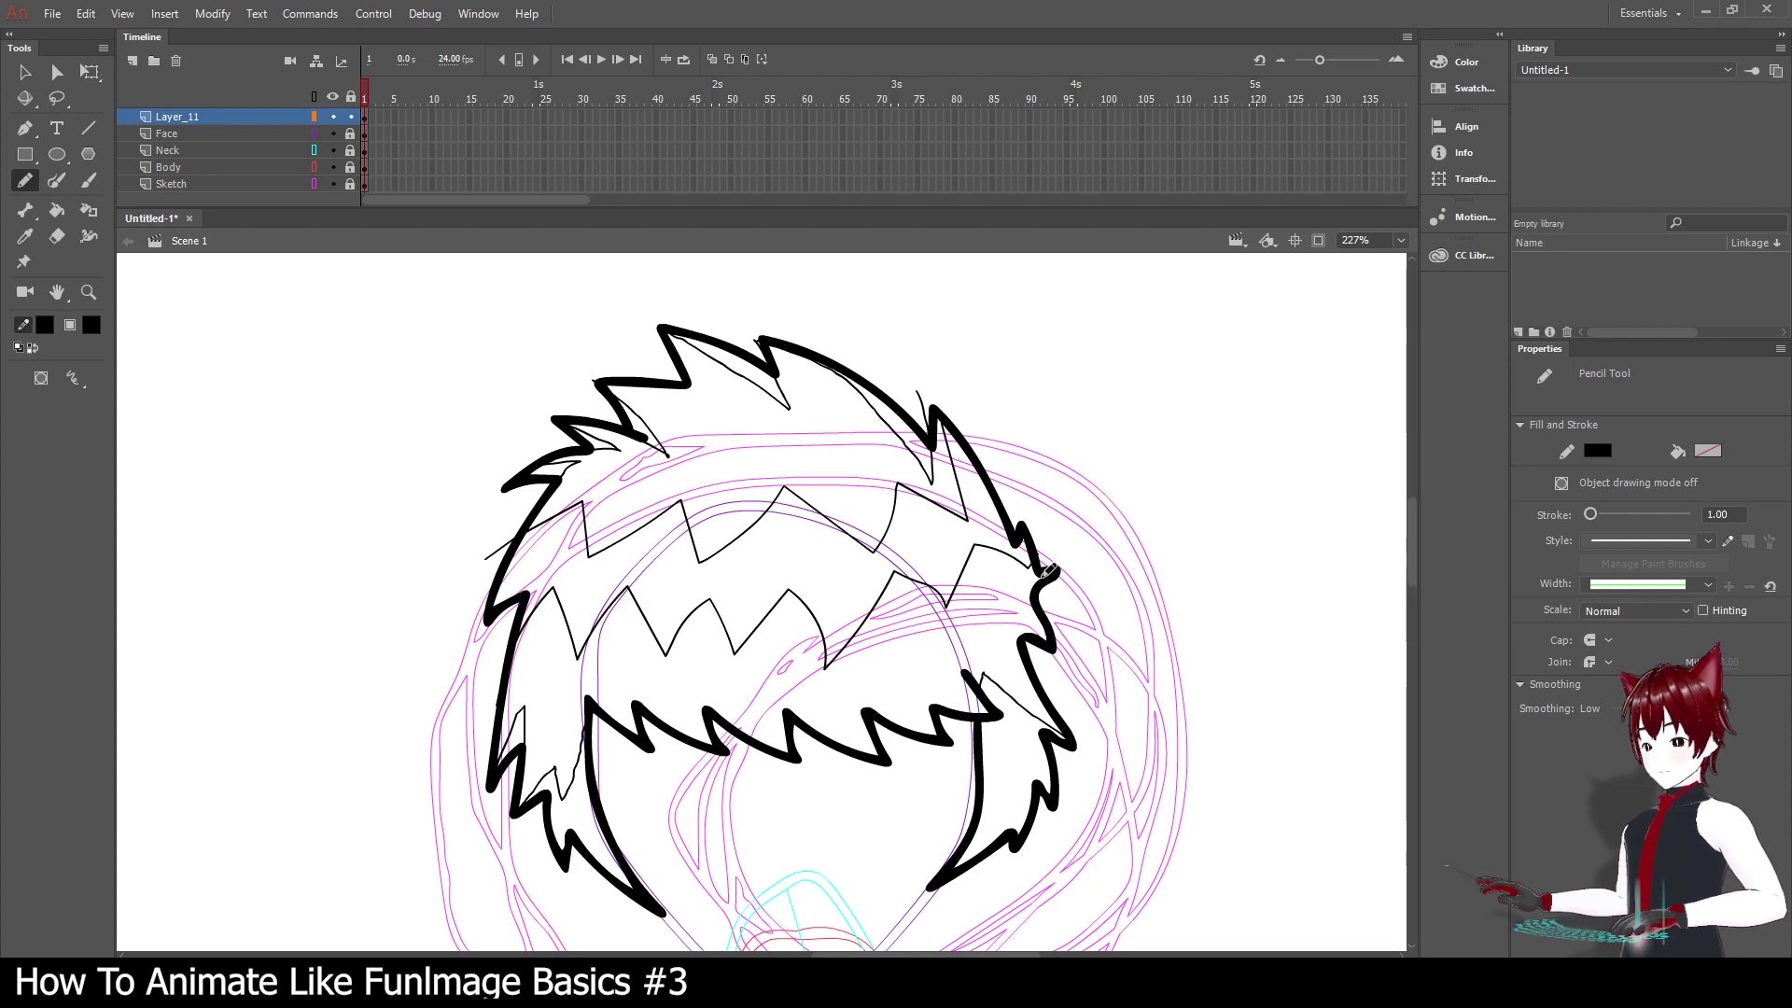
Pencil a thin angular shading line beneath the small hair spikes on the right edge of the head.
drag(1014, 586, 1066, 665)
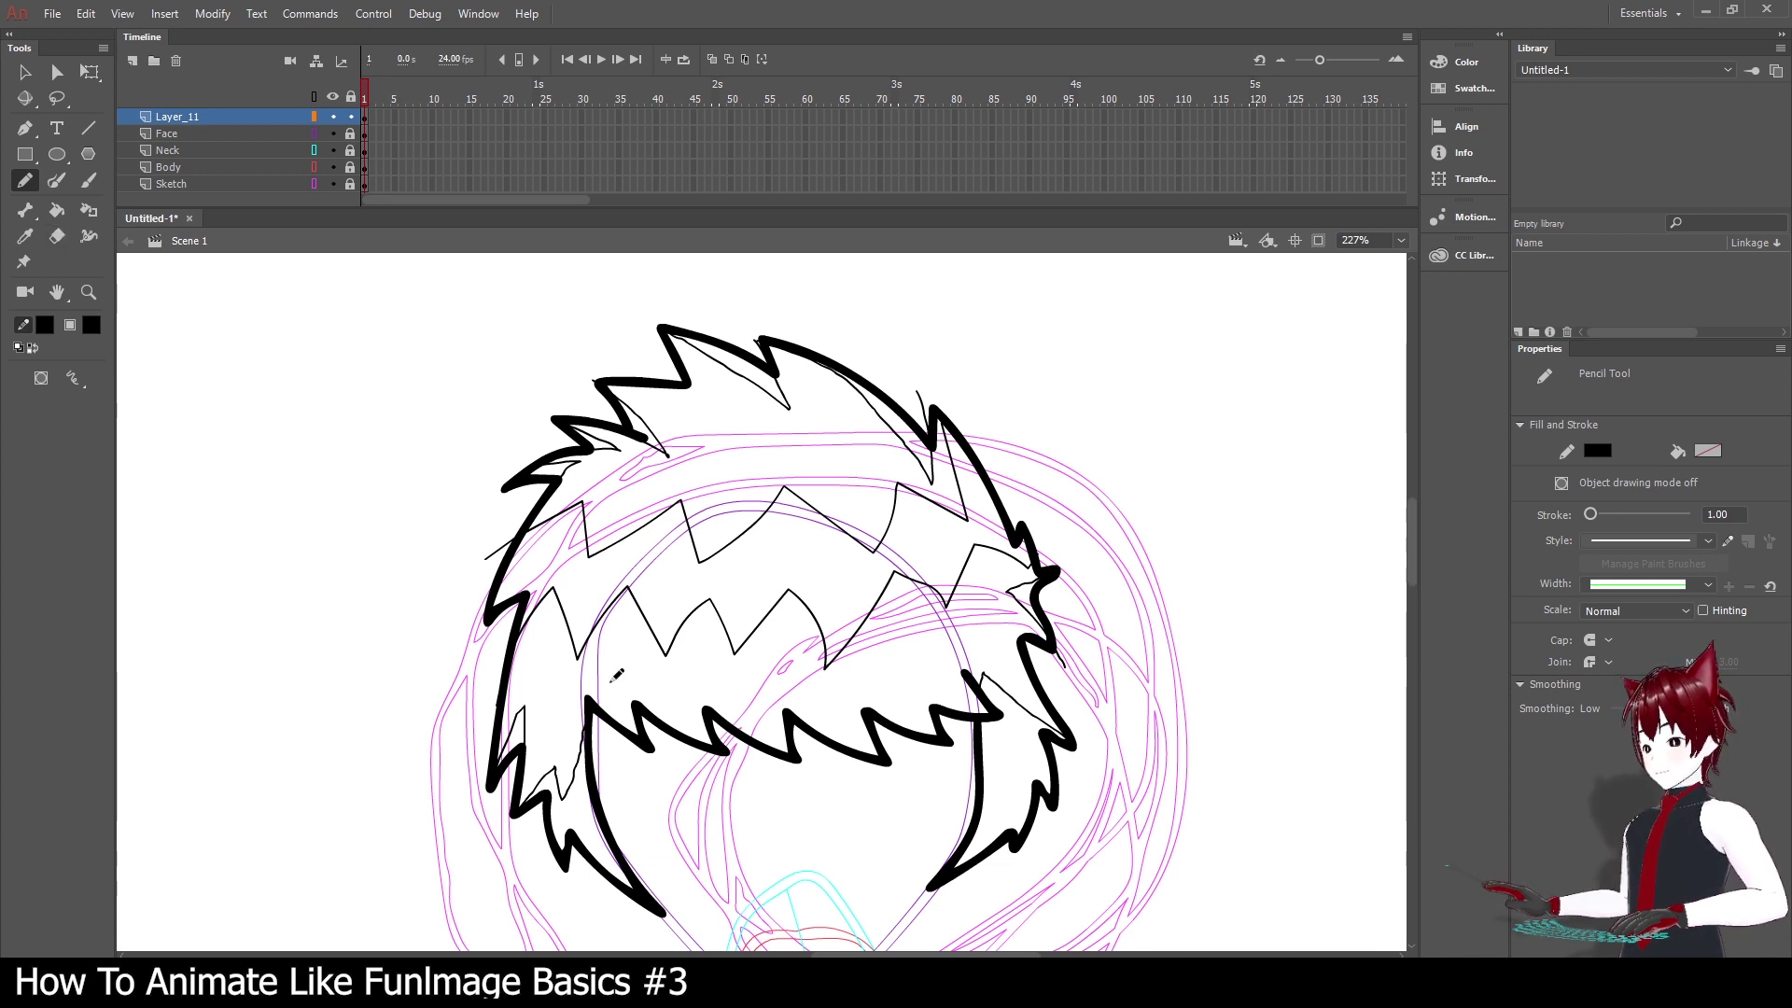
Select the thin shading lines on the side locks and beneath the hair spikes and smooth them three times.
click(25, 72)
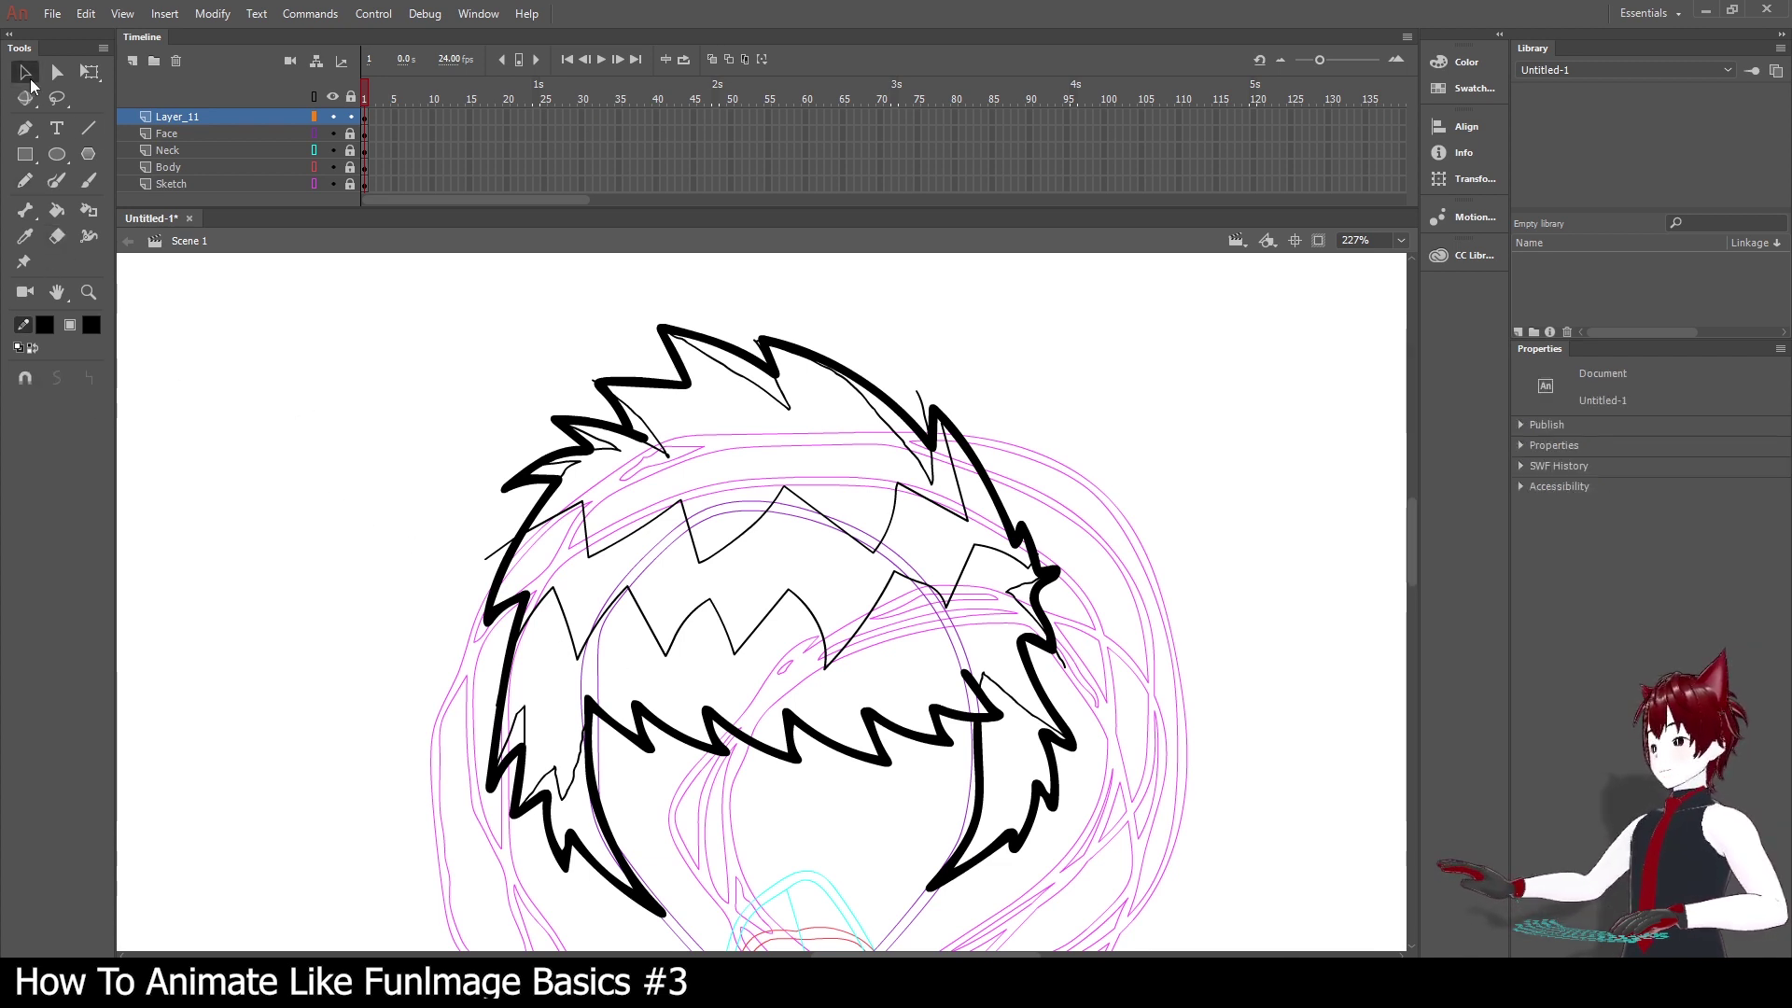
click(574, 782)
shift+click(521, 723)
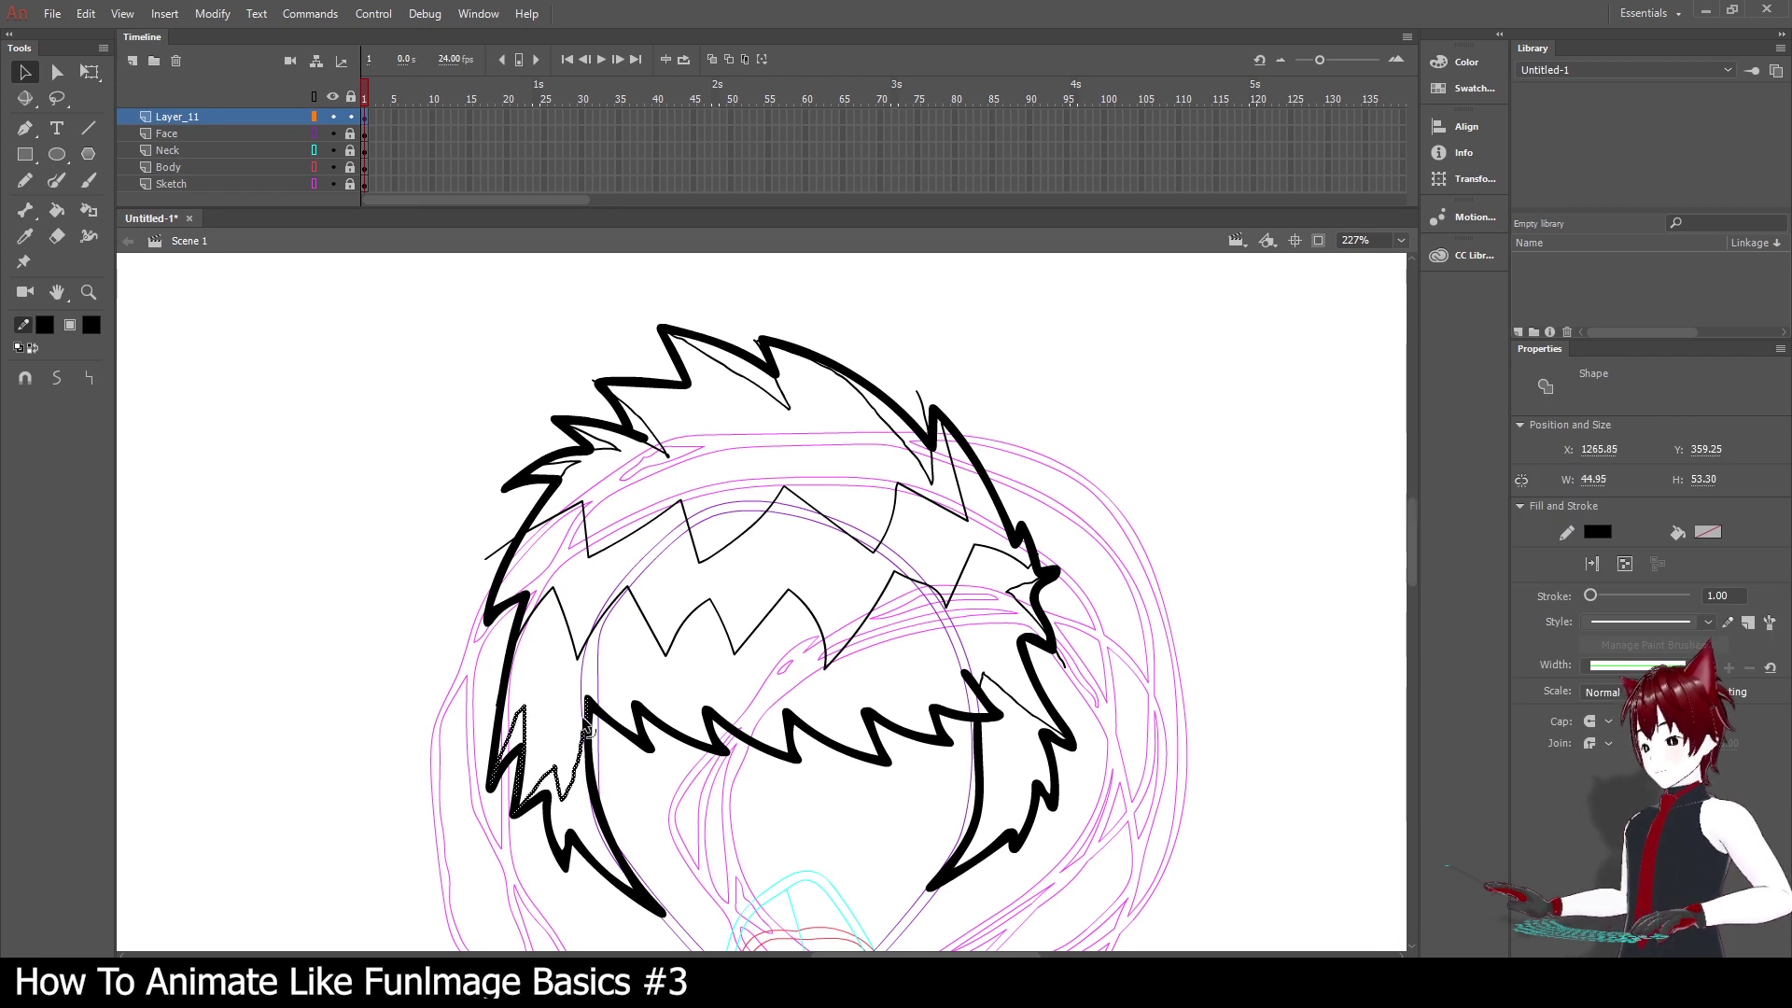
shift+click(1011, 696)
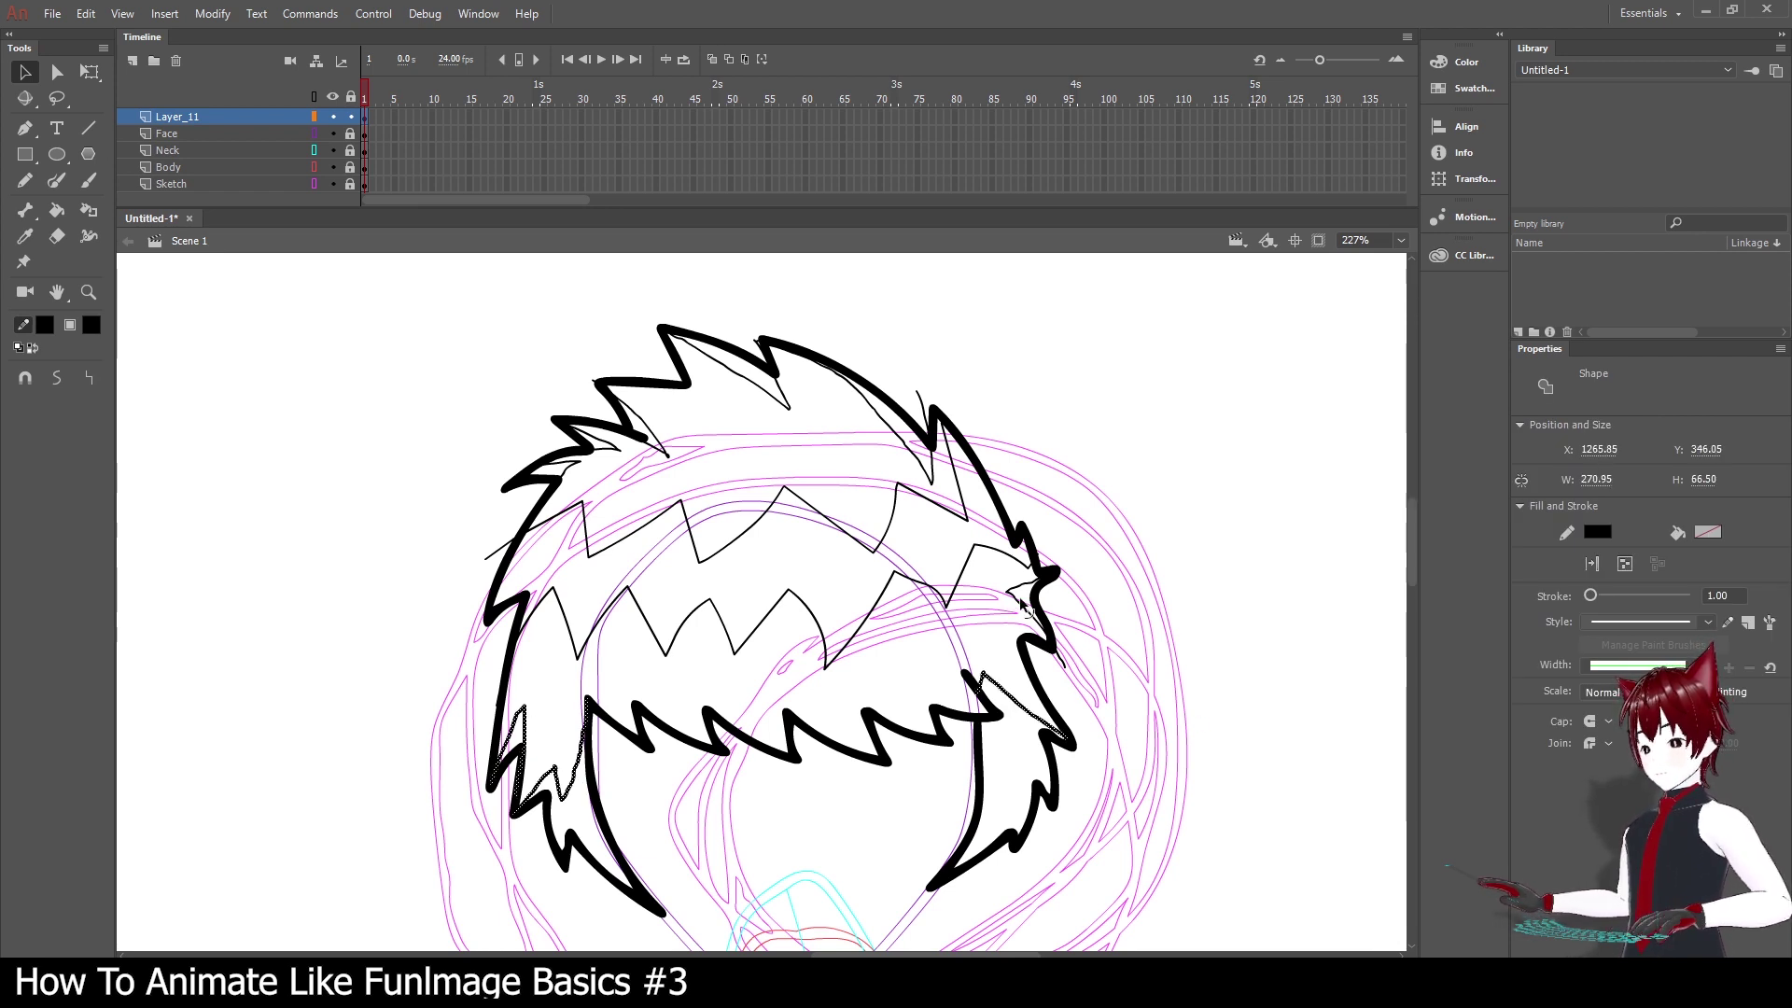
shift+click(1017, 605)
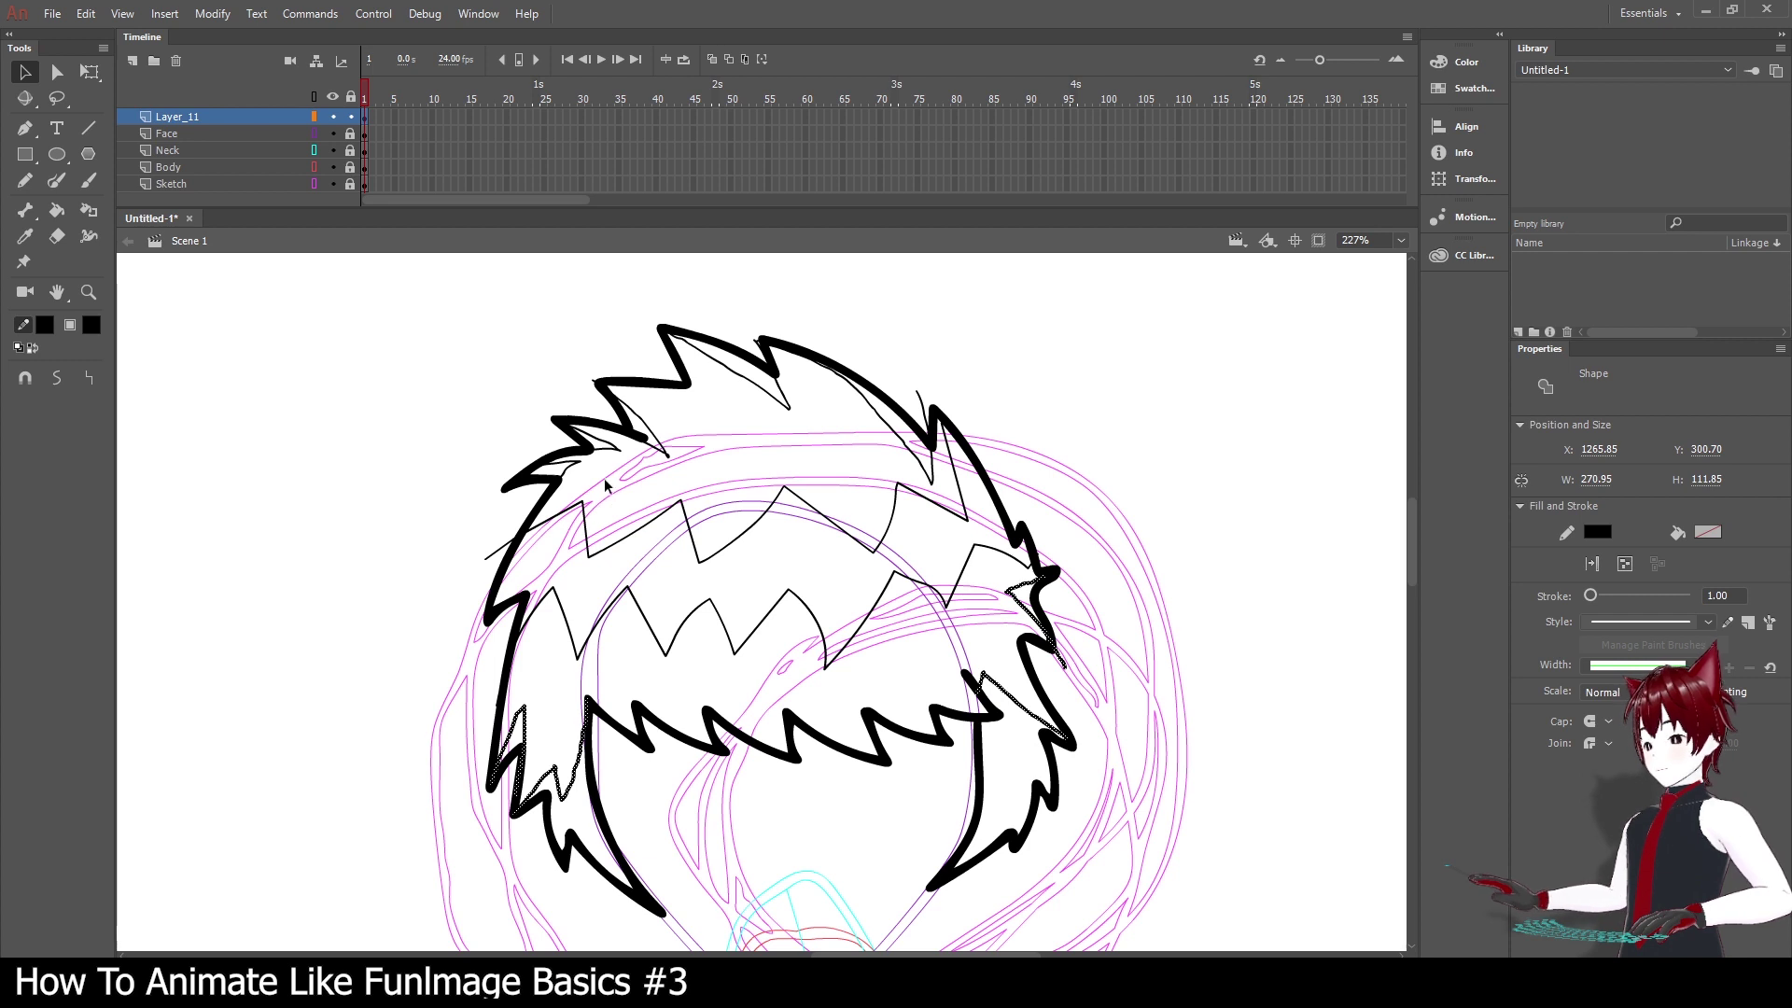
mouse_move(605, 484)
mouse_down()
mouse_move(583, 469)
mouse_move(604, 457)
mouse_up()
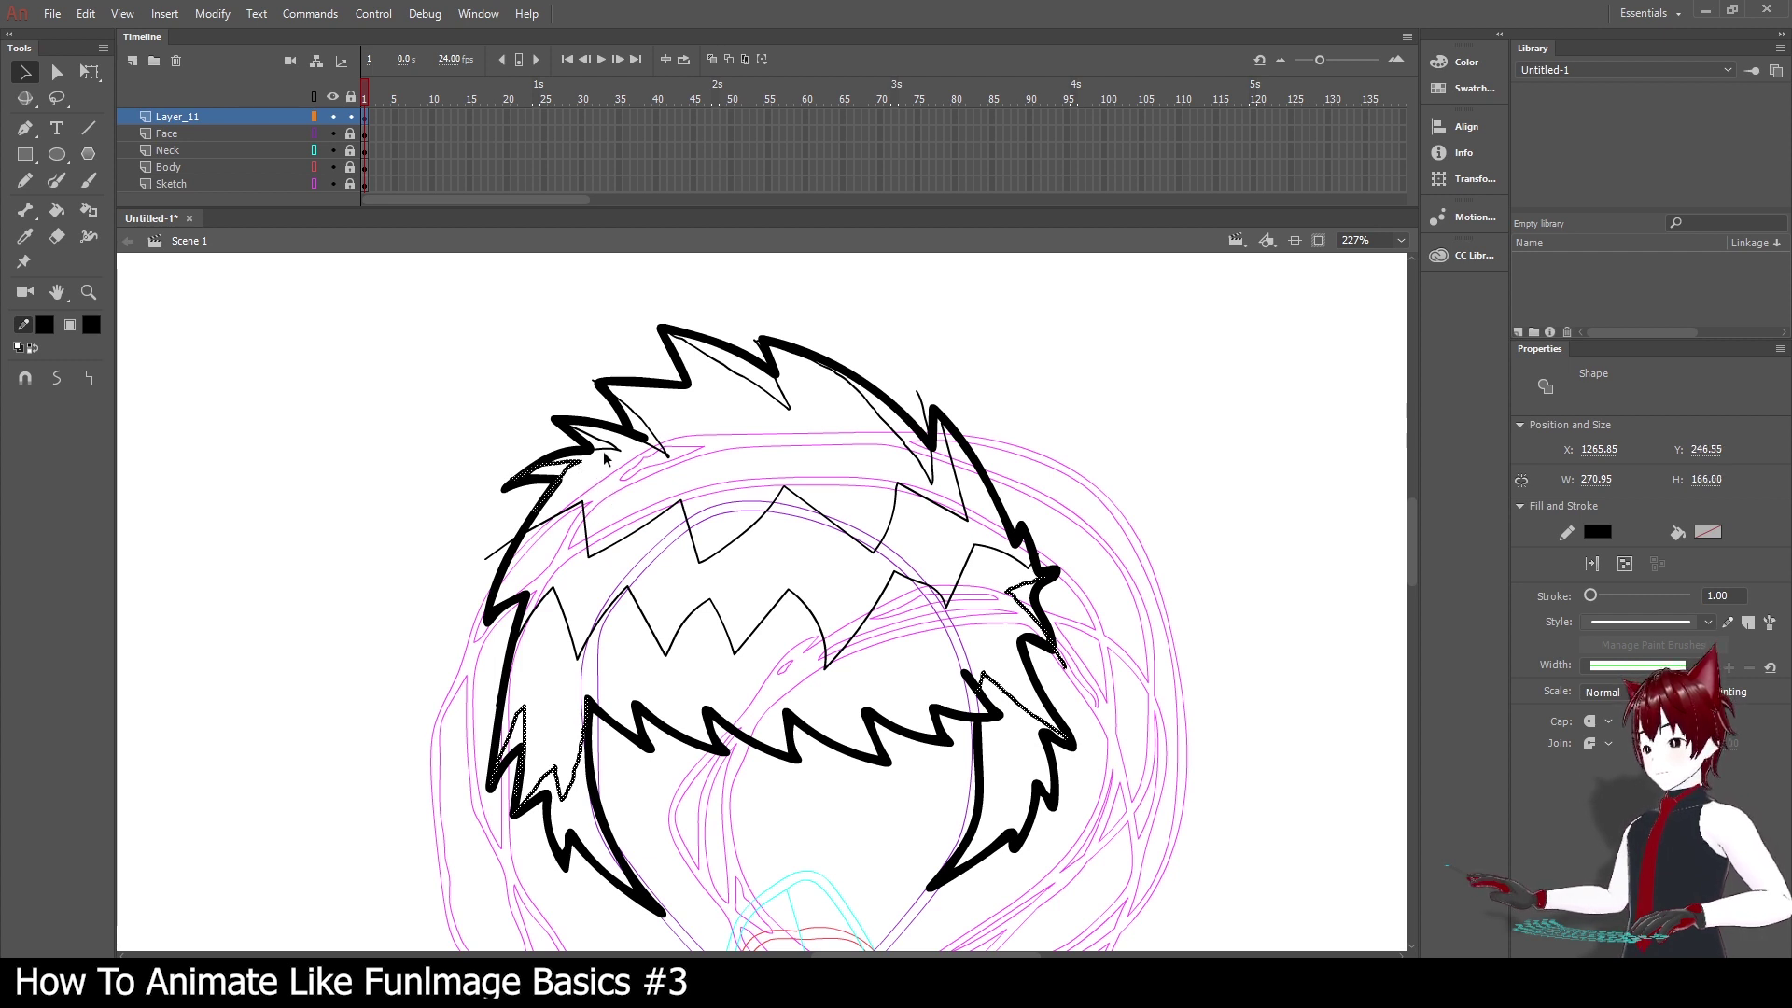
shift+click(665, 454)
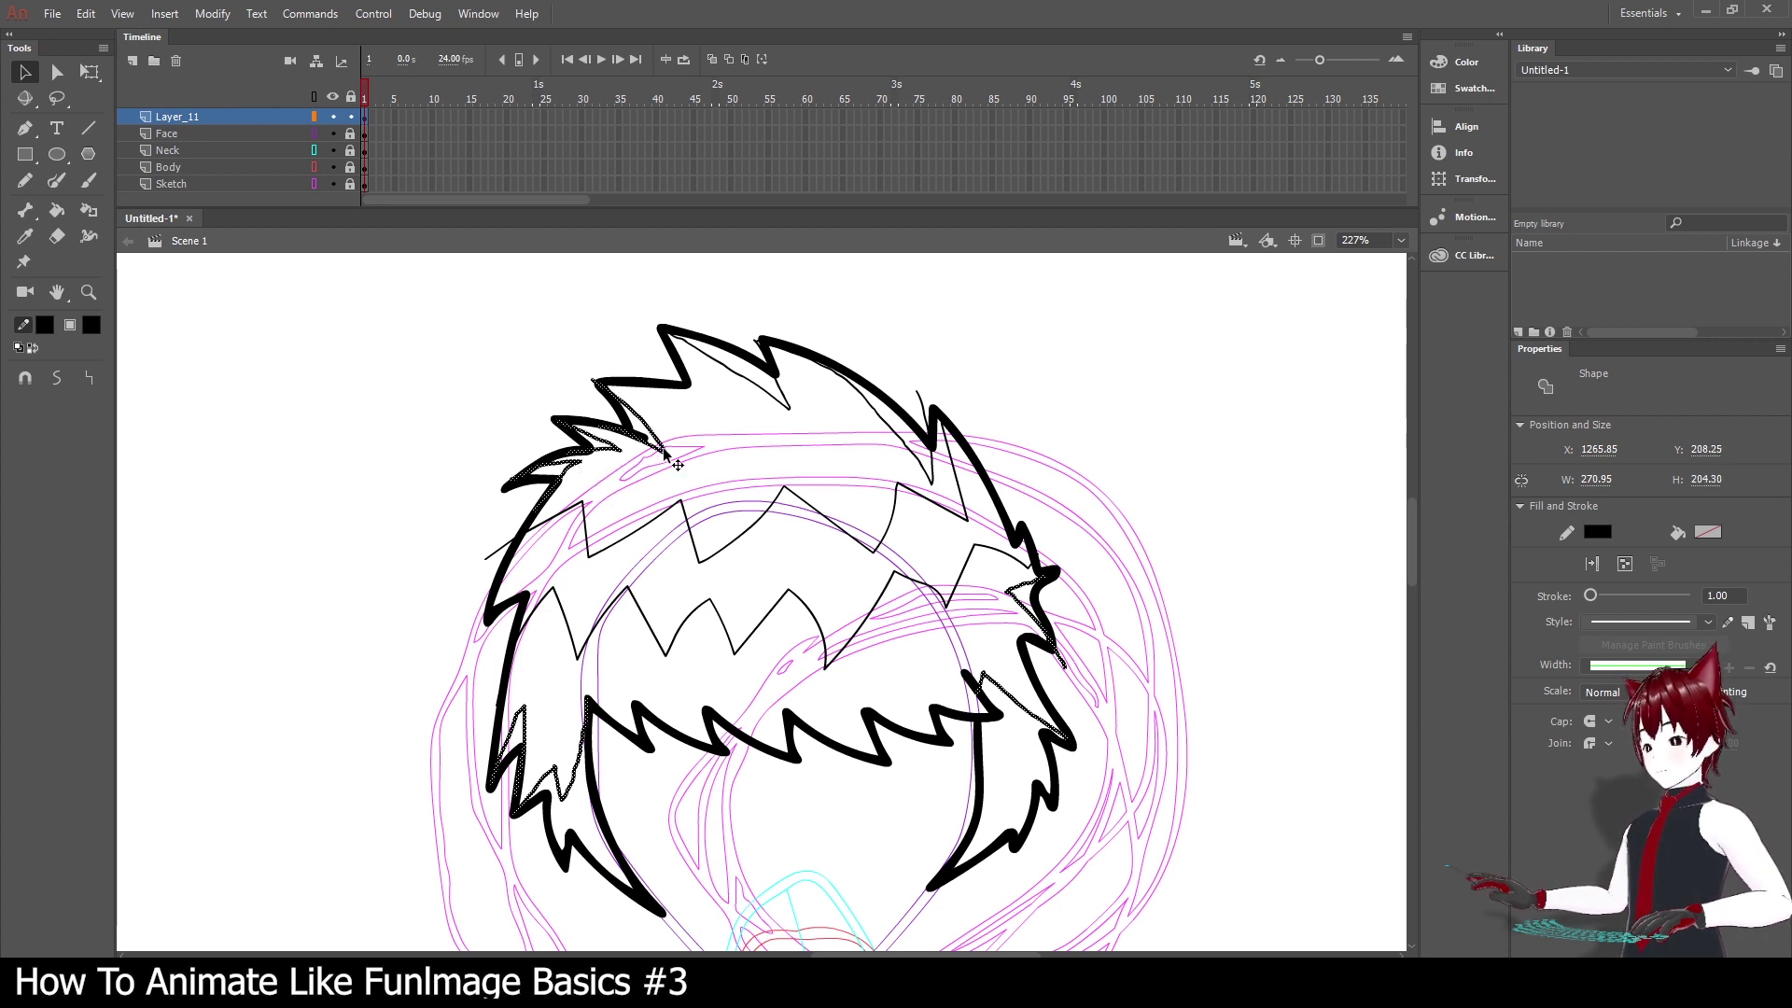
shift+click(784, 405)
shift+click(886, 423)
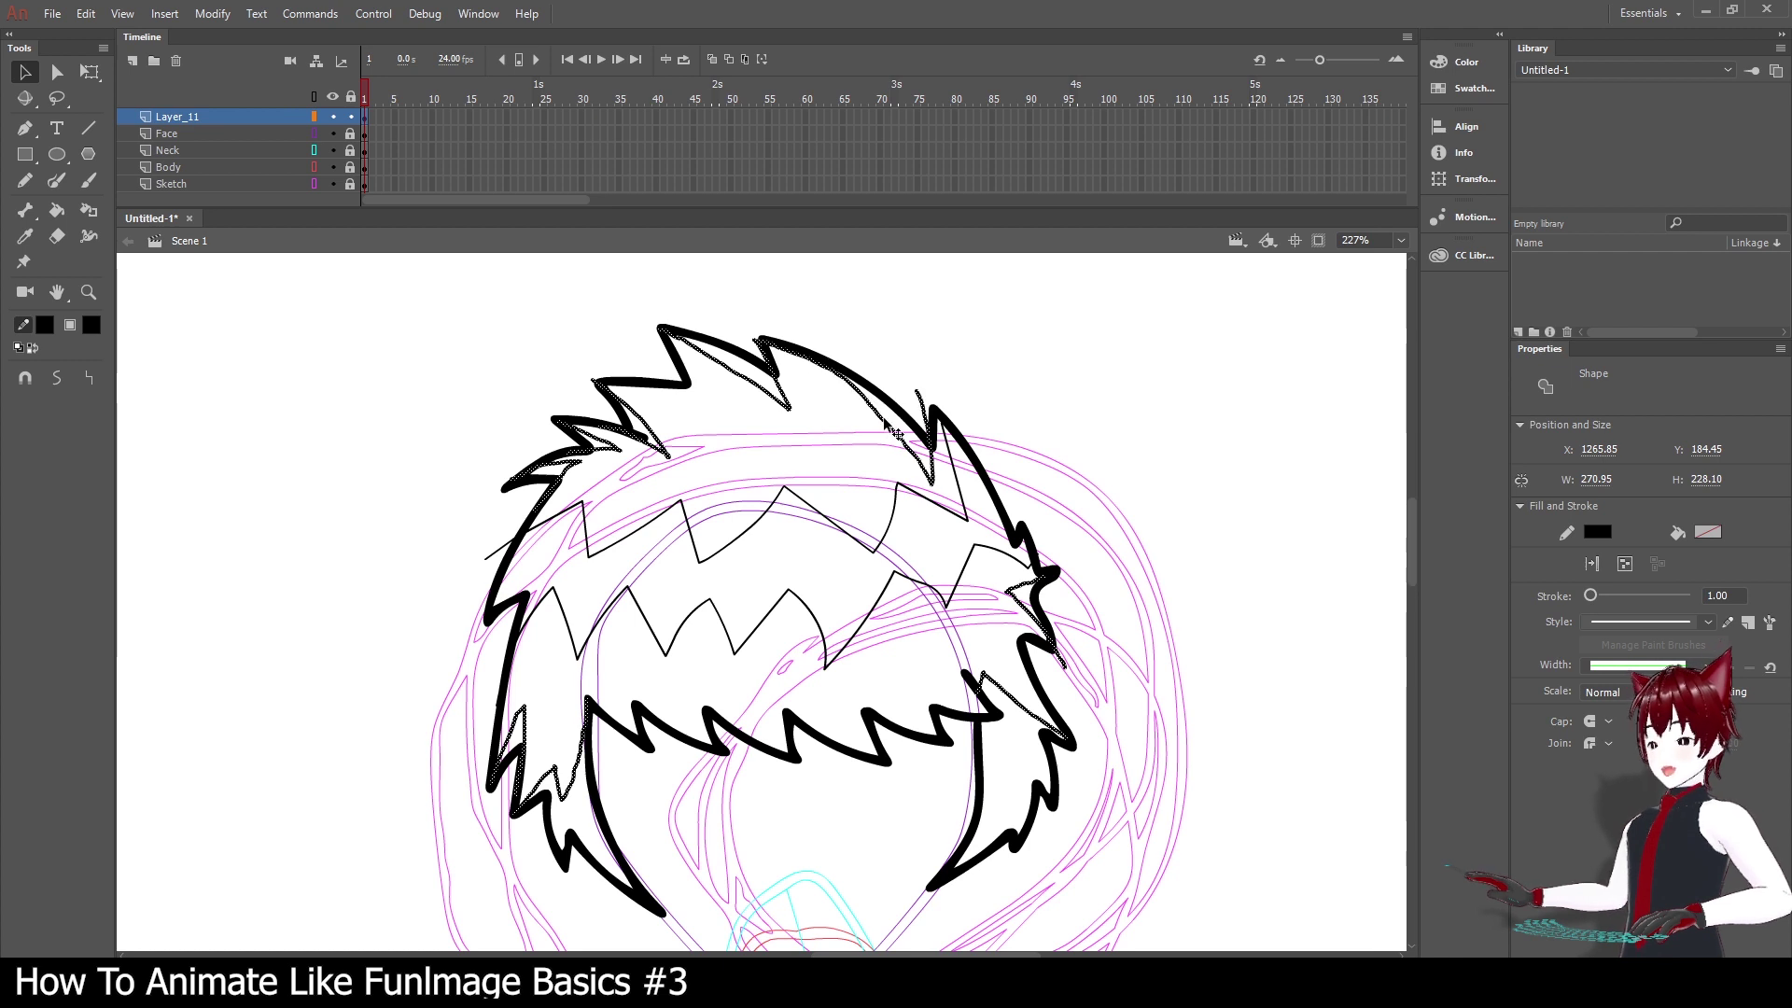
click(53, 378)
click(53, 378)
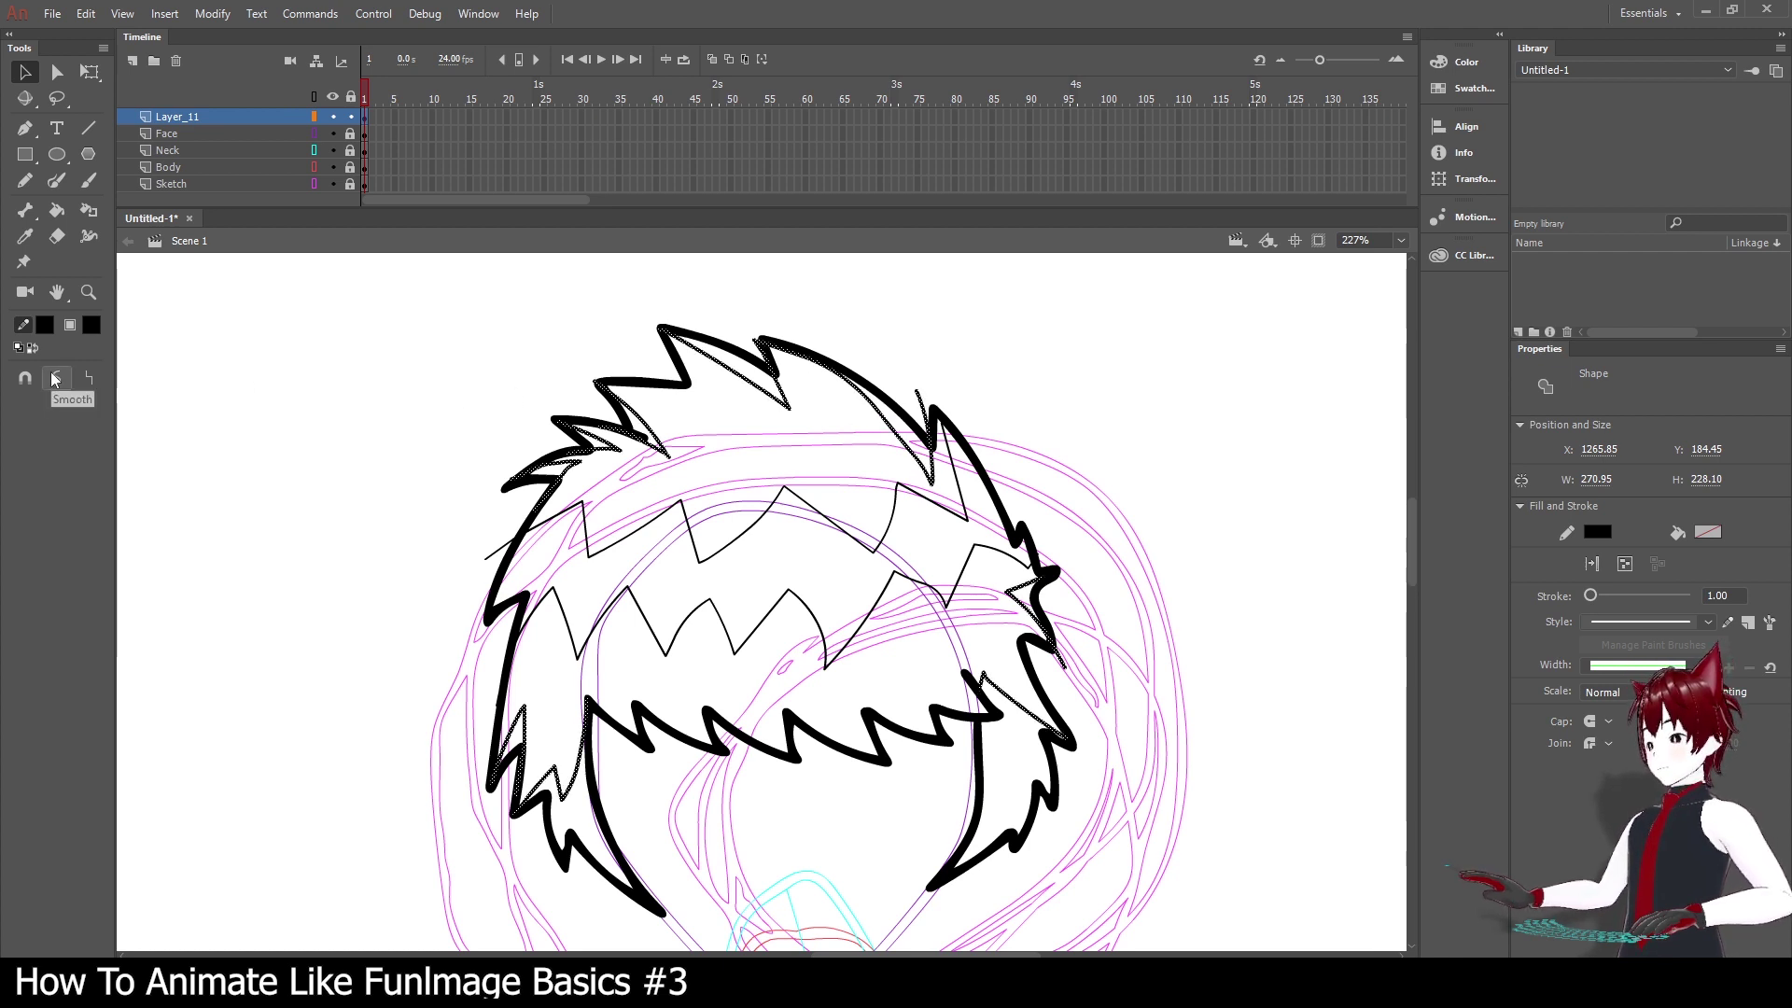
click(53, 378)
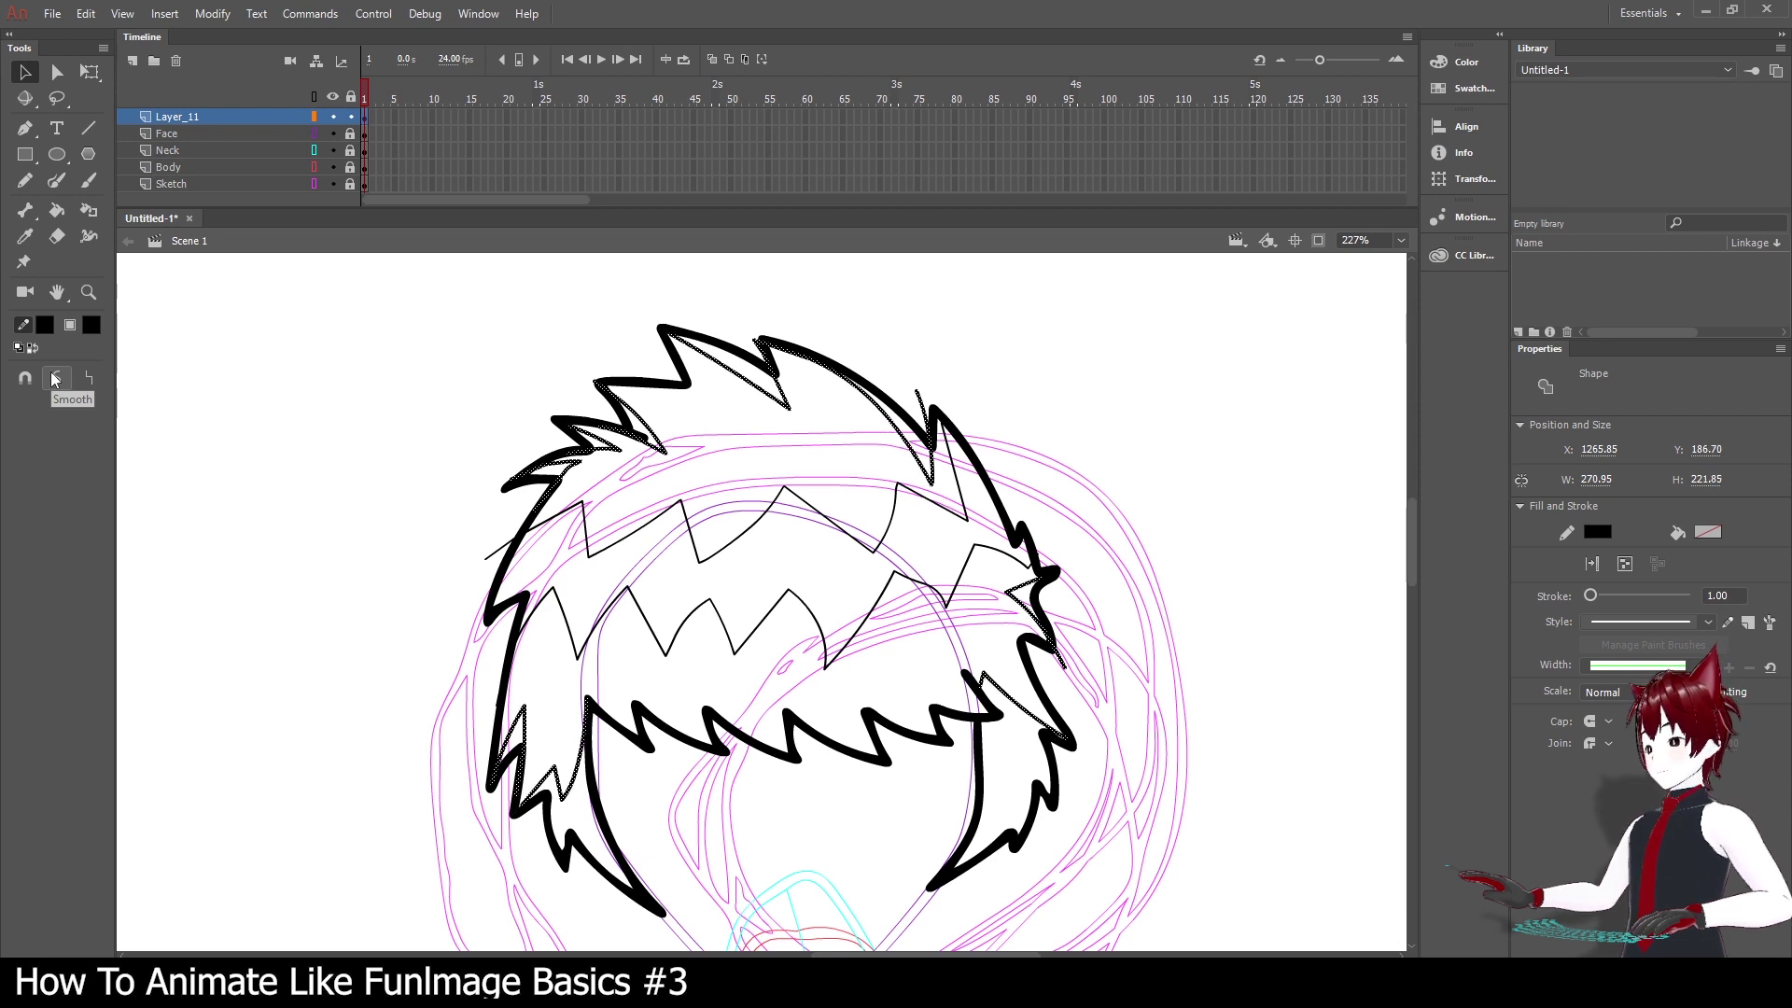
click(252, 426)
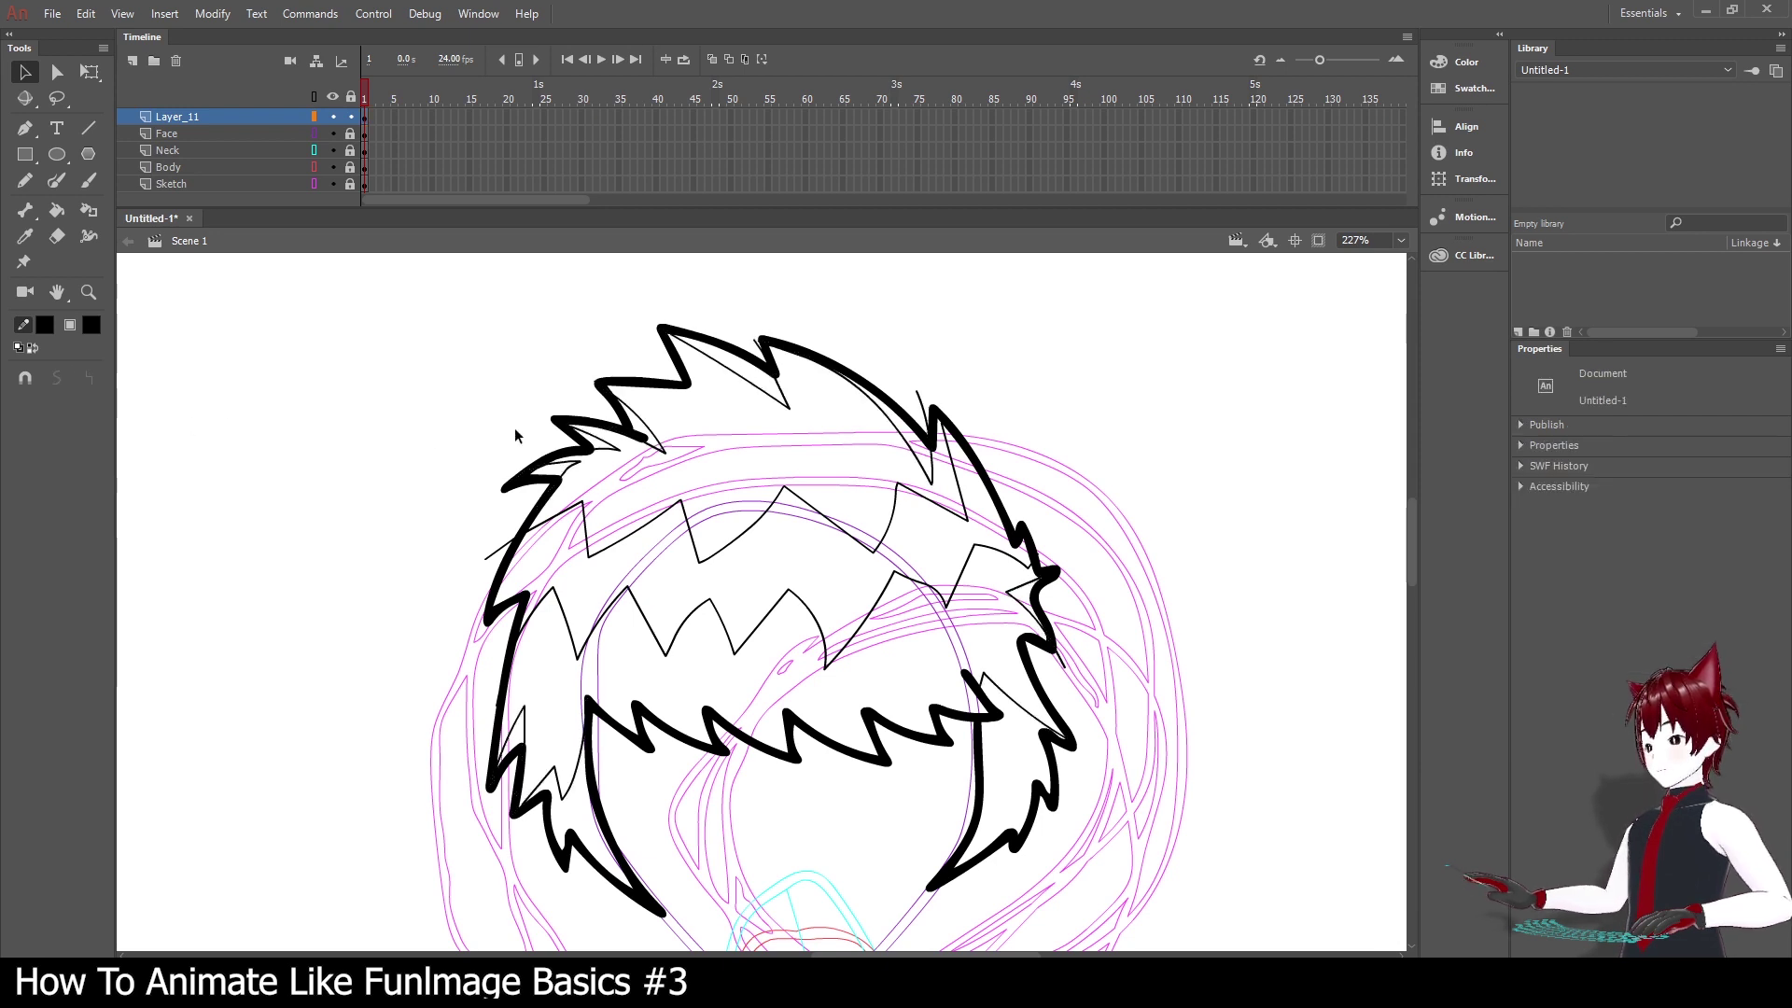
Try to reshape the end of the thin shading line beneath the small spike at the upper left of the hair.
click(617, 459)
click(606, 464)
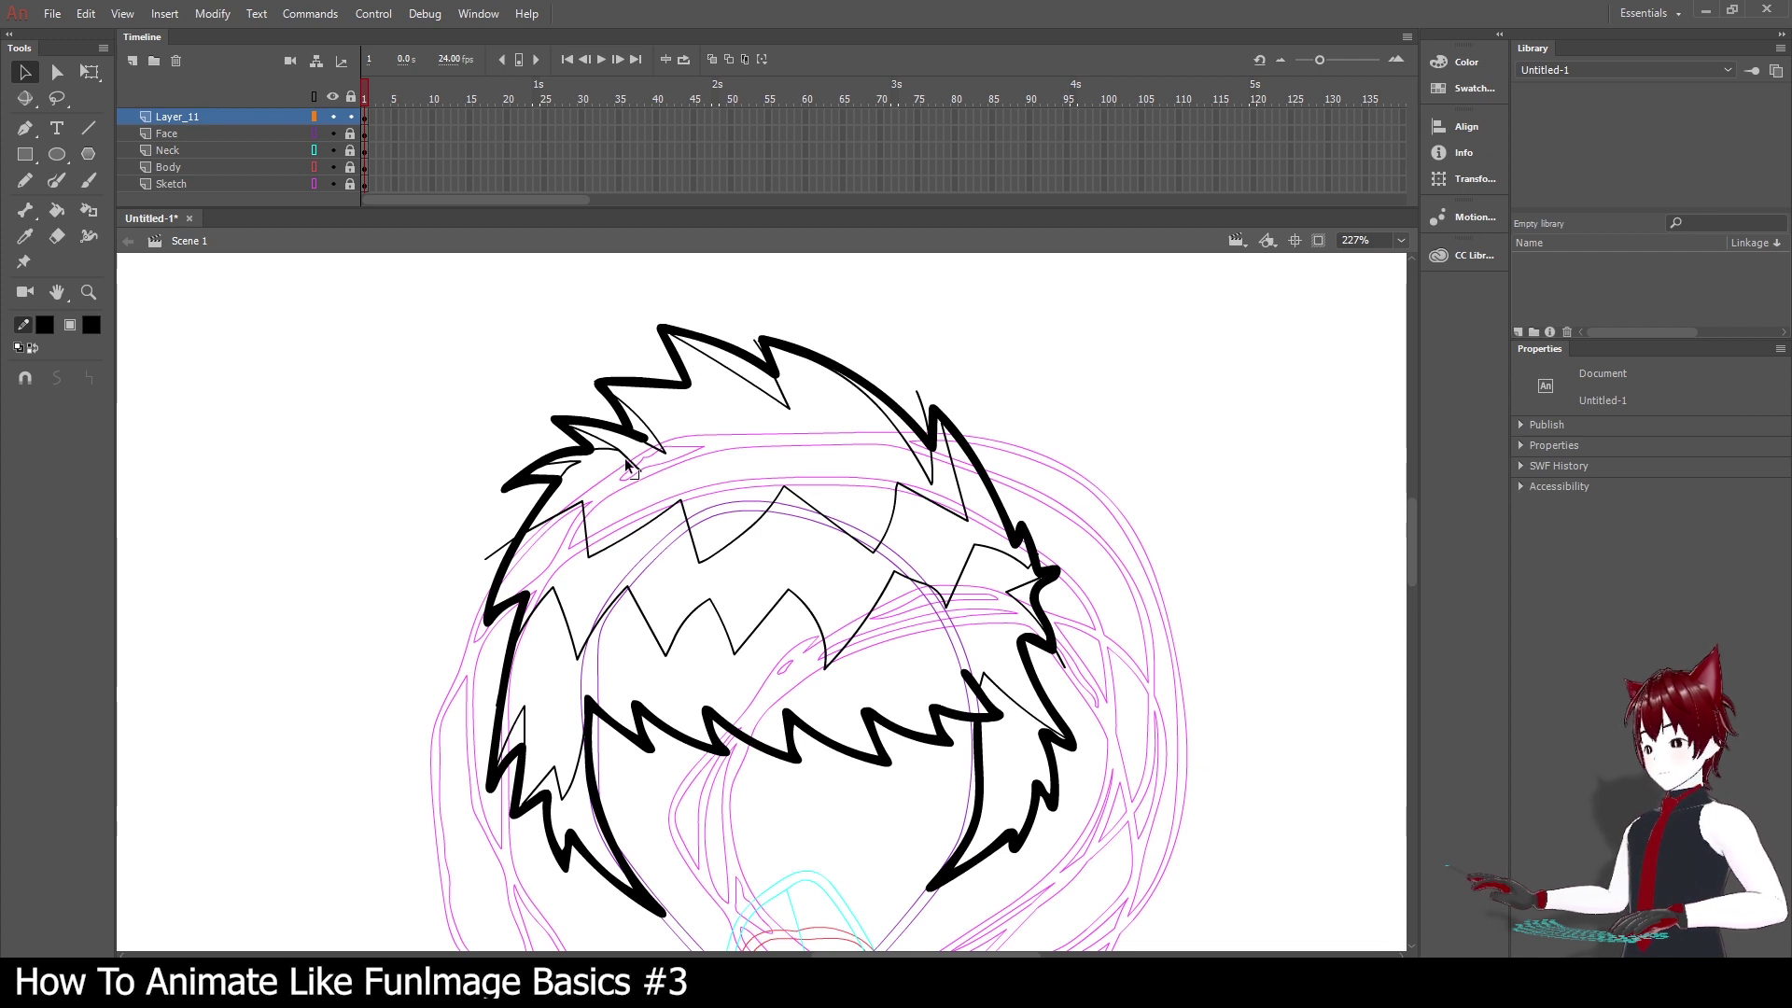
key(ctrl+z)
click(623, 469)
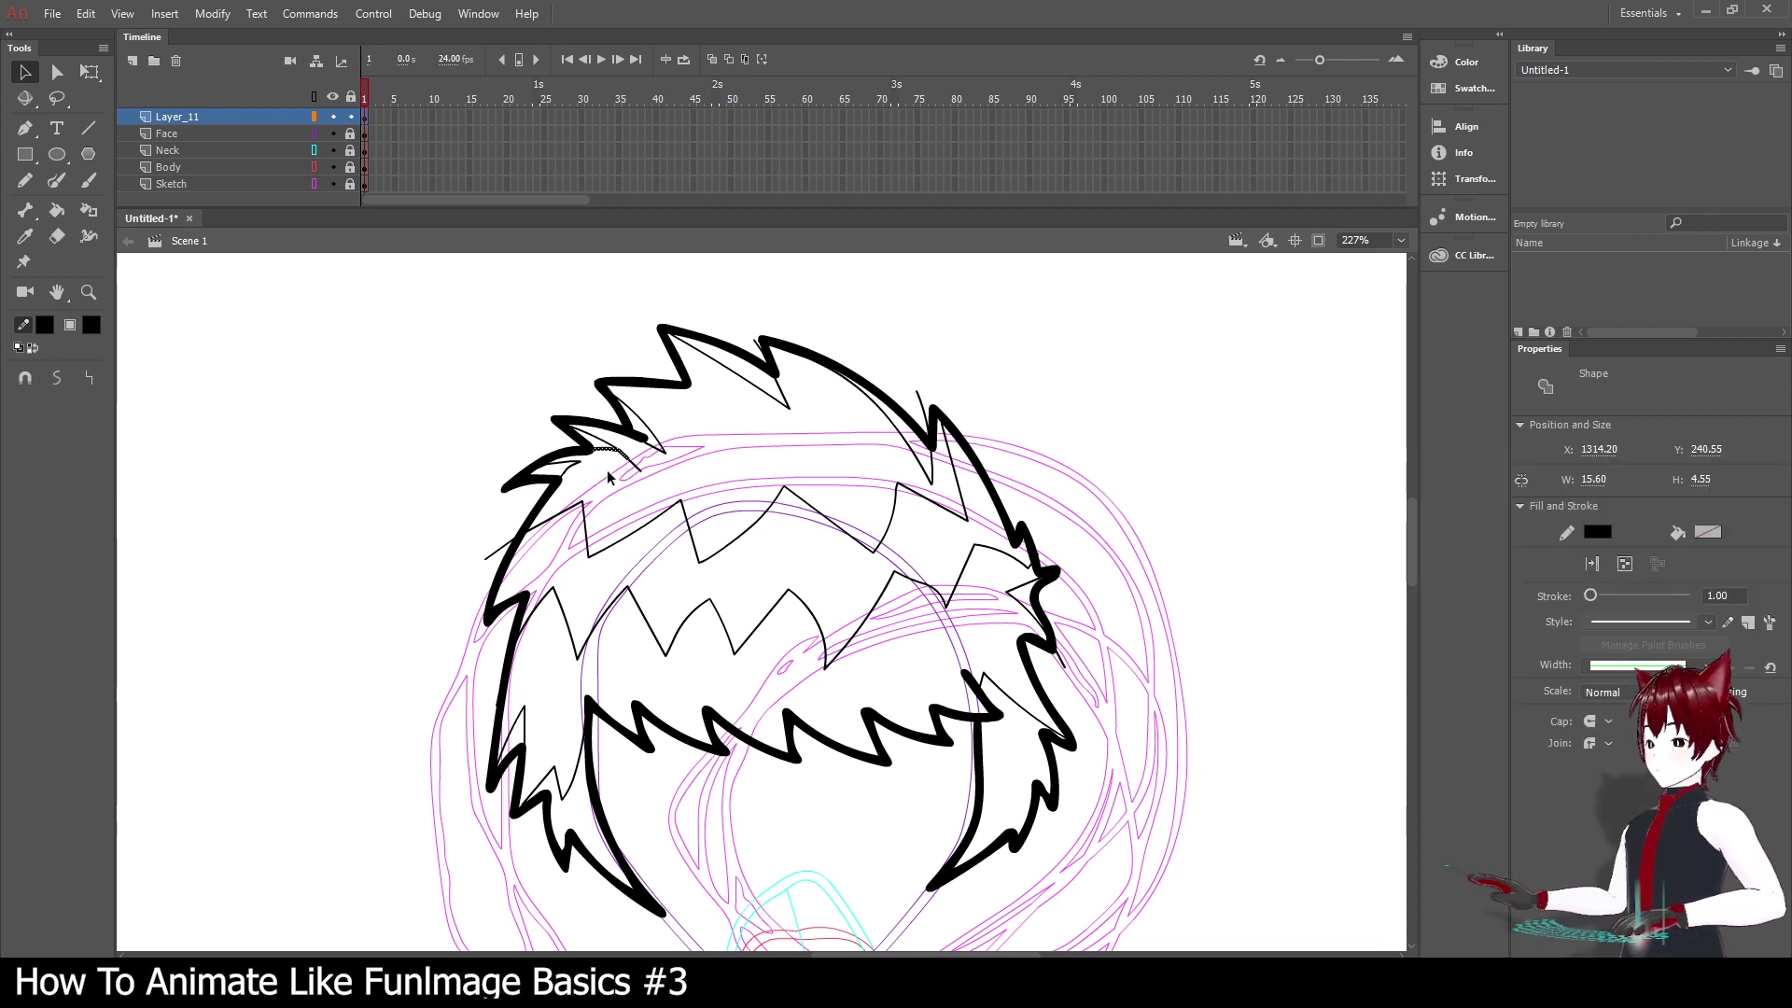
click(612, 477)
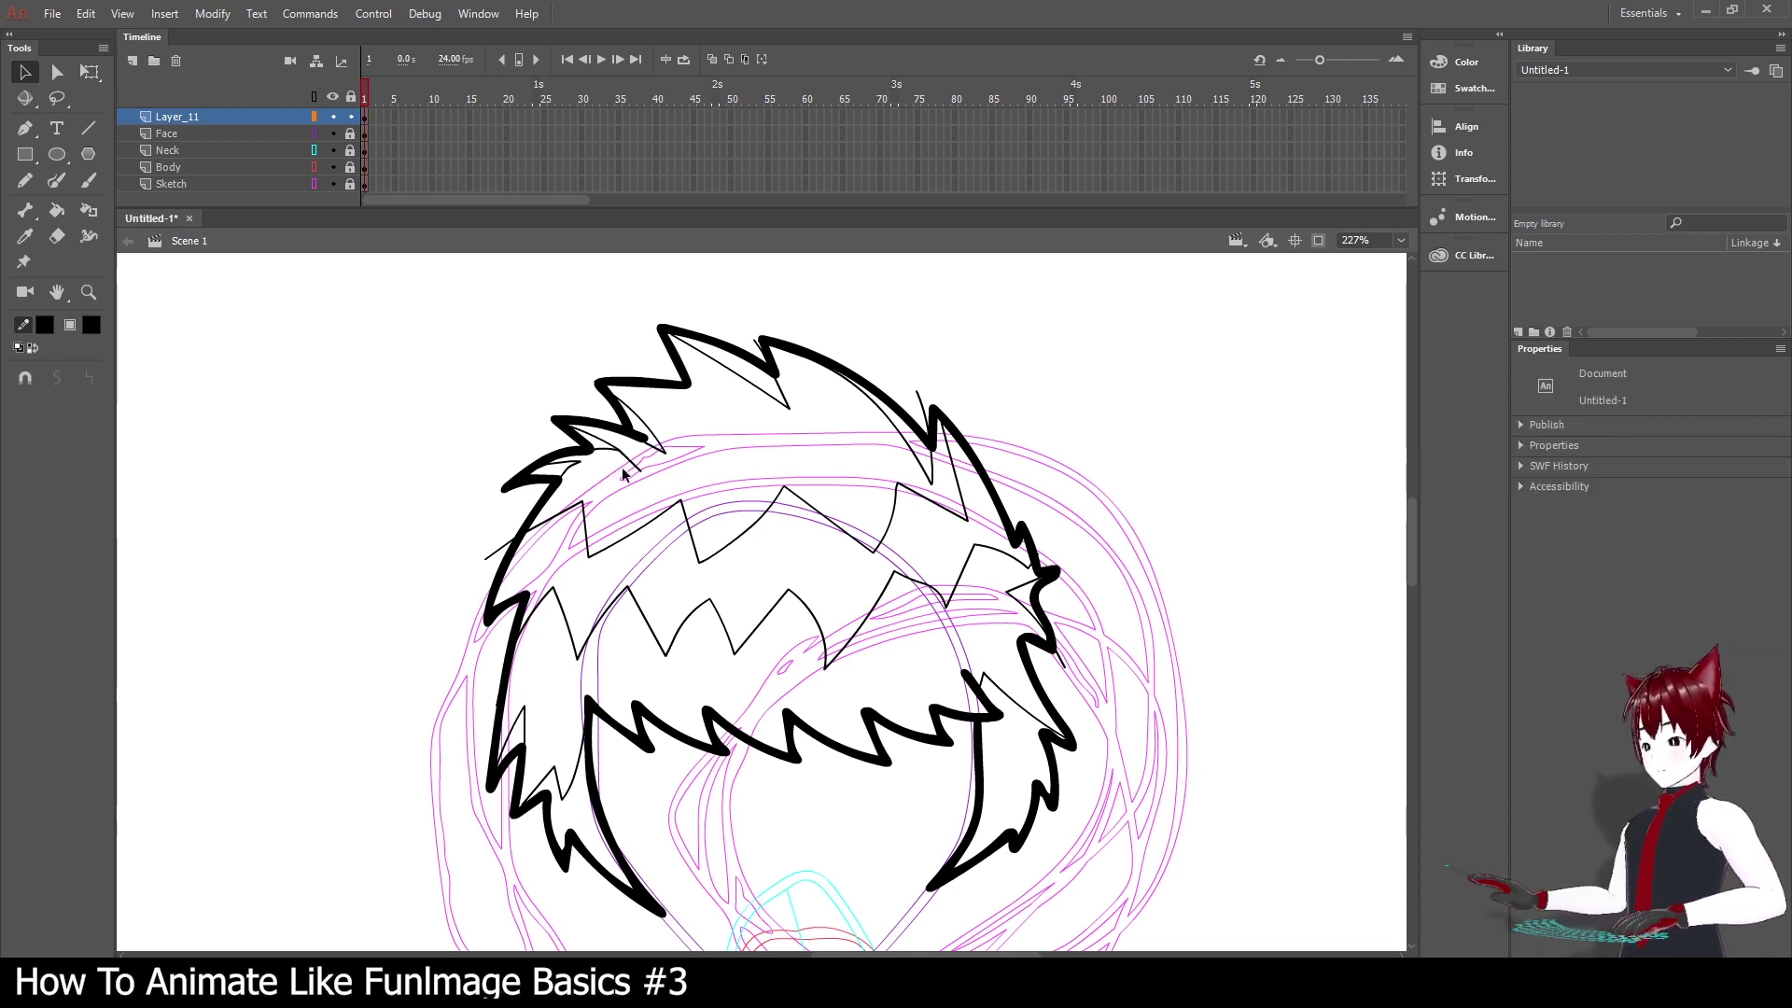
click(674, 471)
click(640, 483)
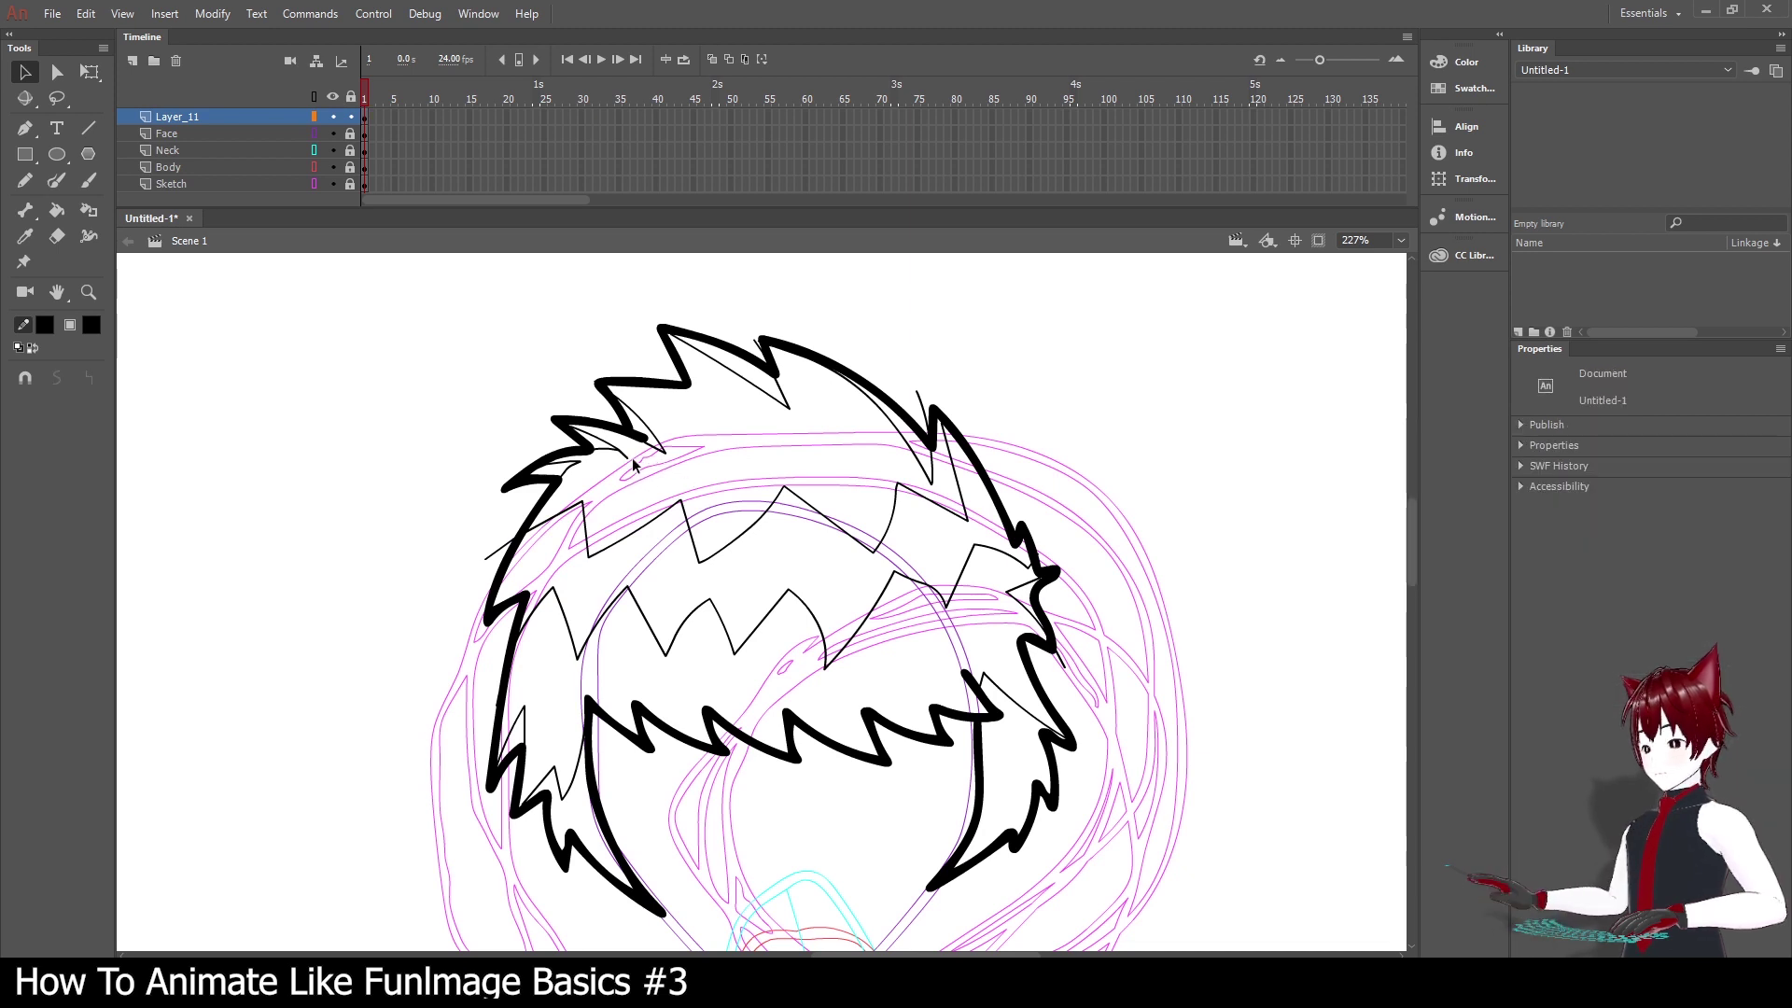
click(624, 467)
click(620, 473)
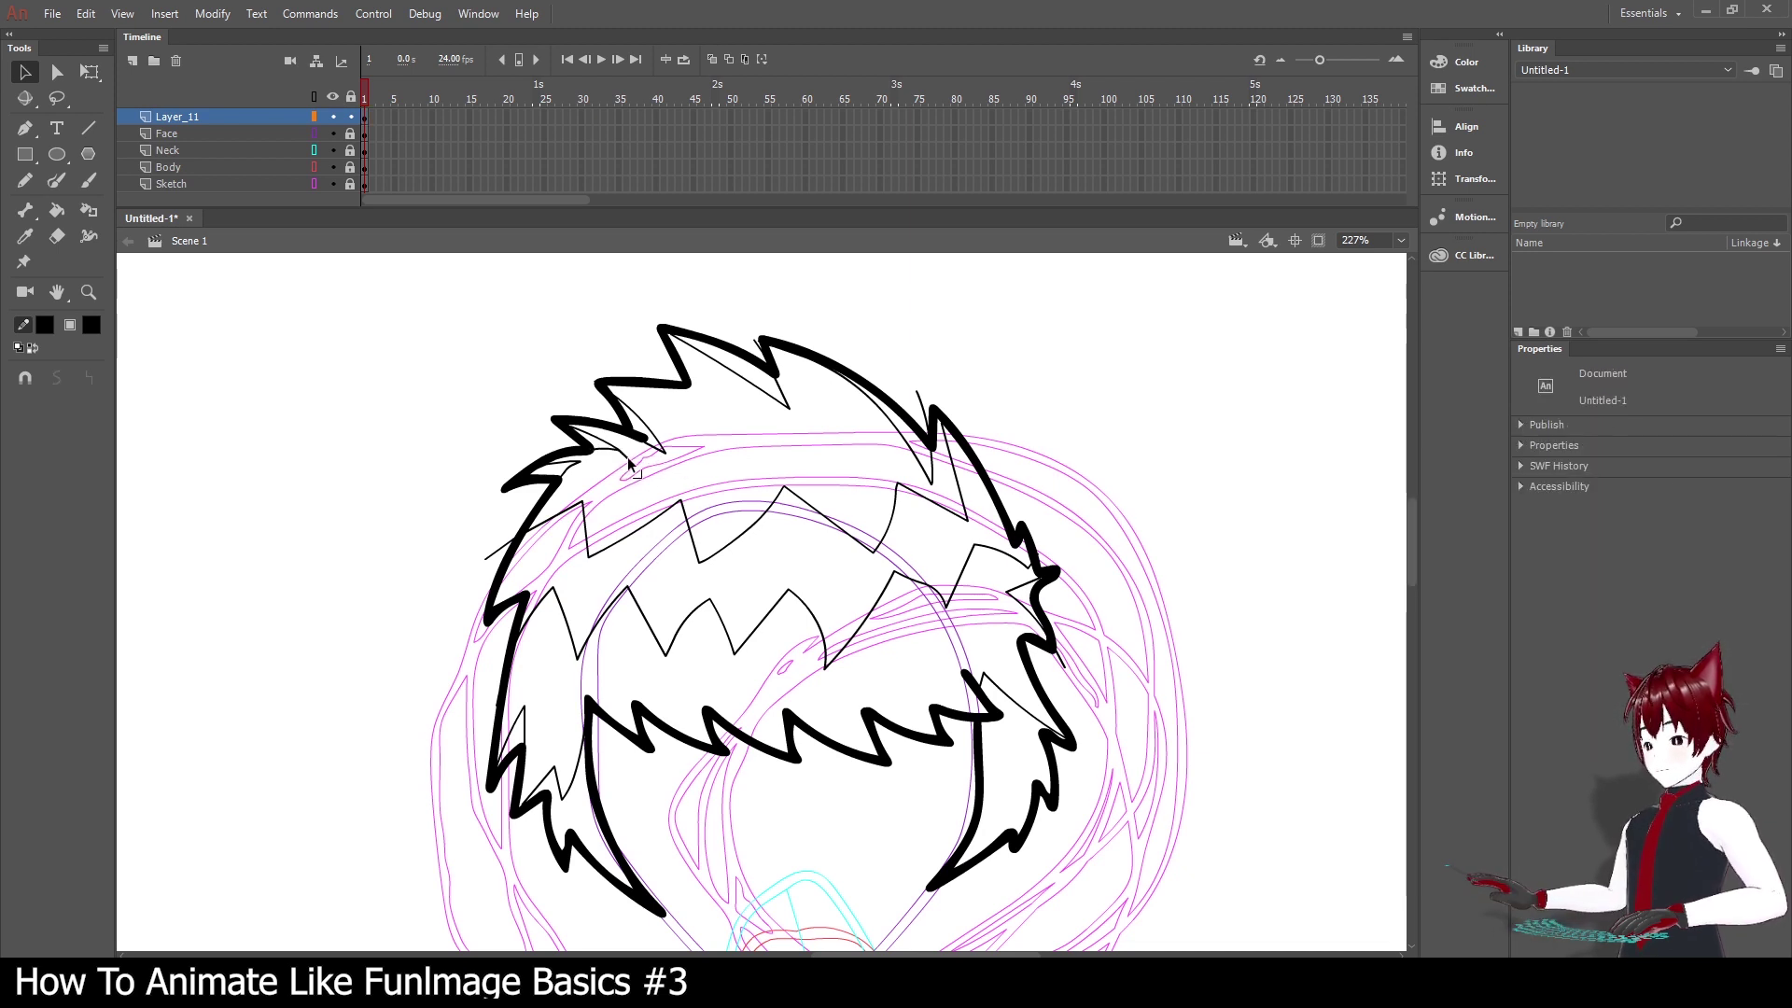
click(631, 460)
click(611, 459)
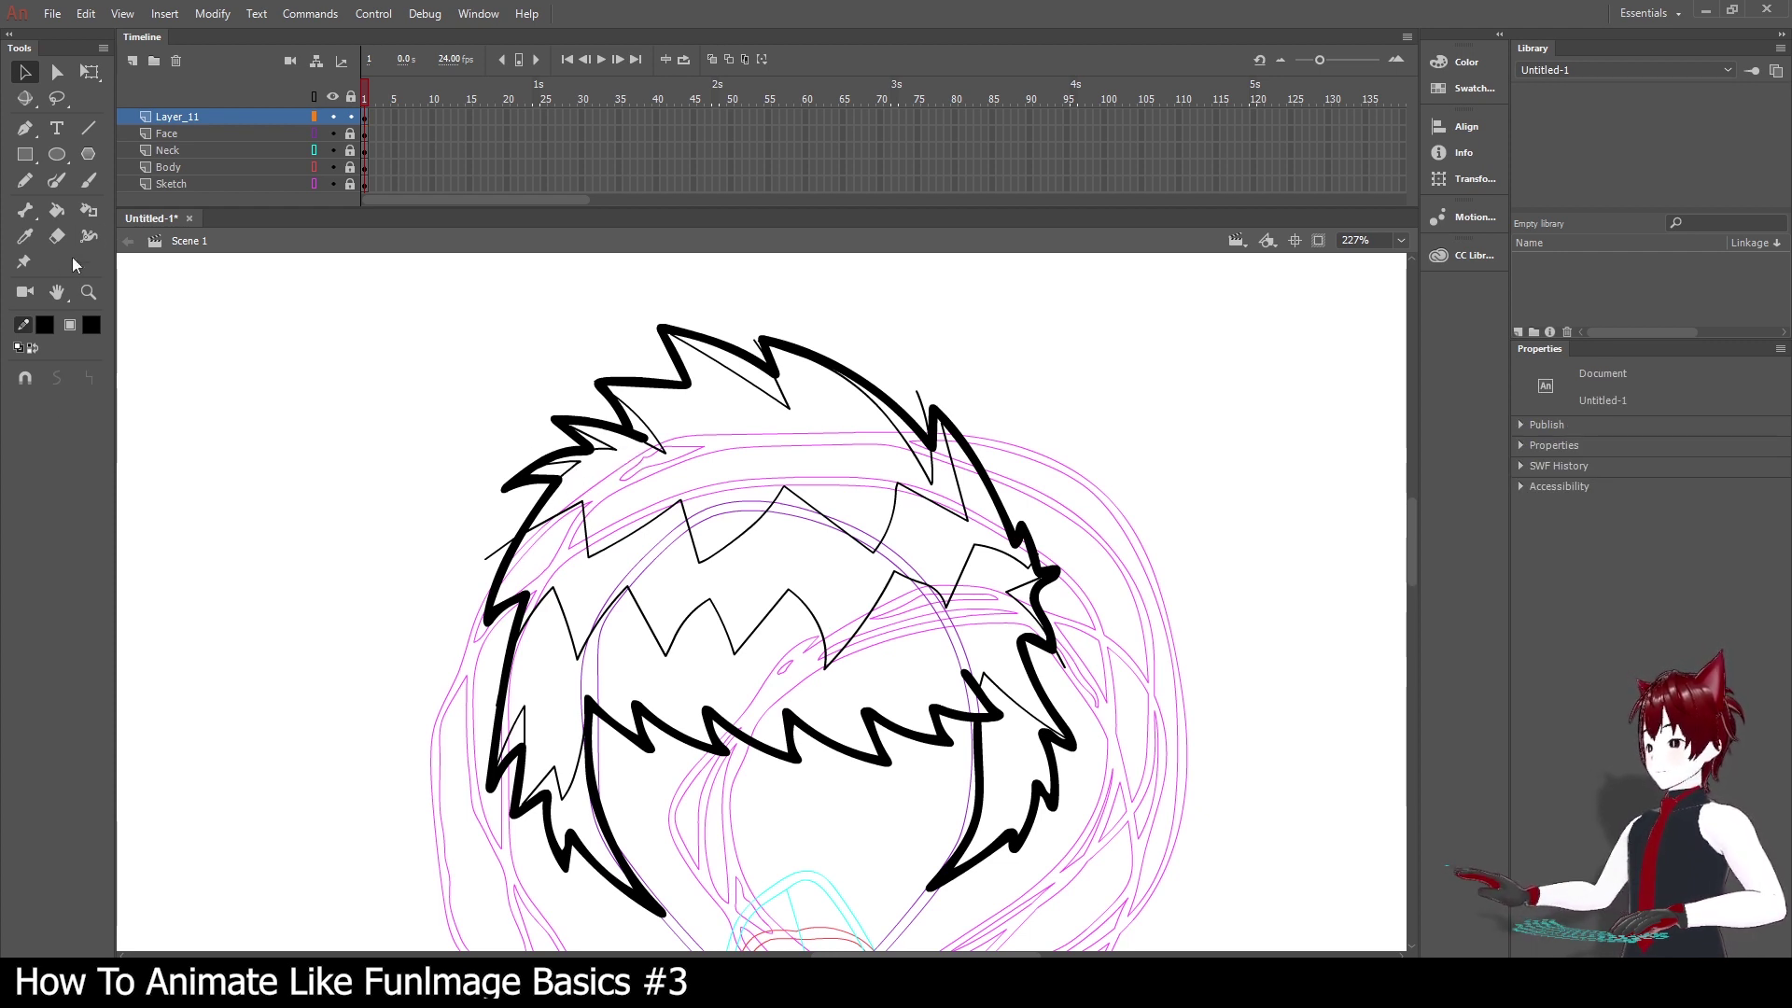
Set the Paint Bucket fill to the dark desaturated red #511F1F.
click(57, 210)
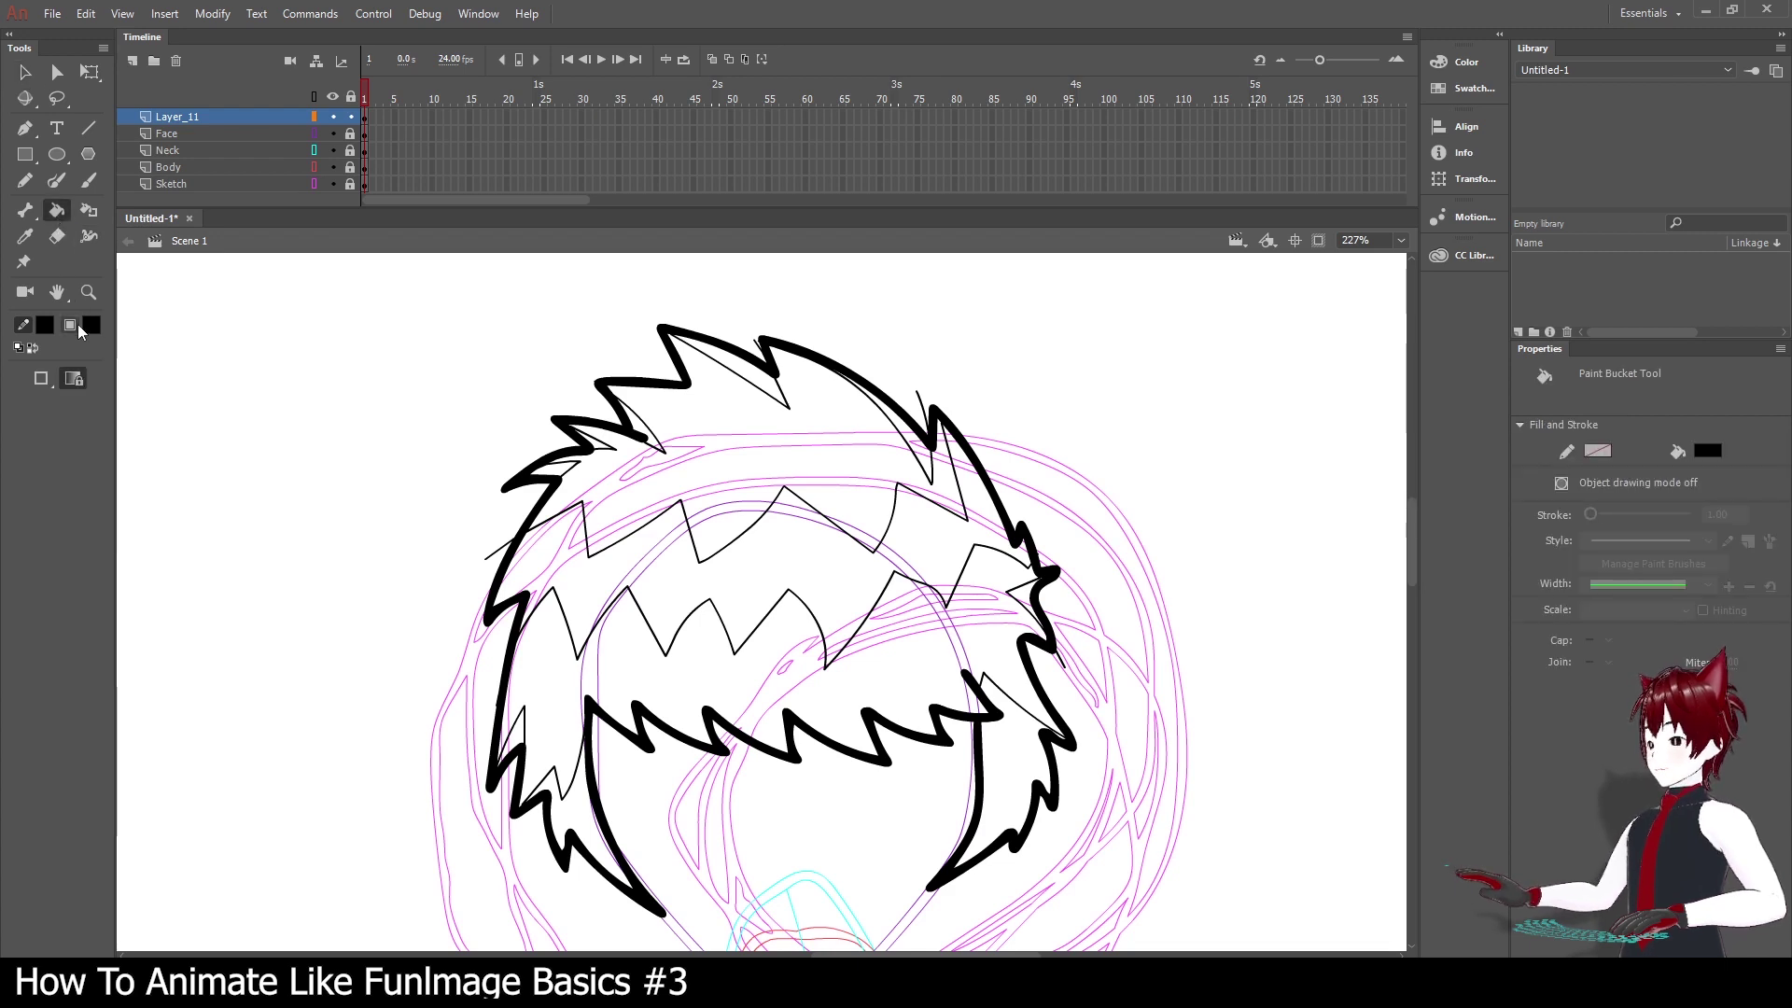
click(91, 325)
click(70, 329)
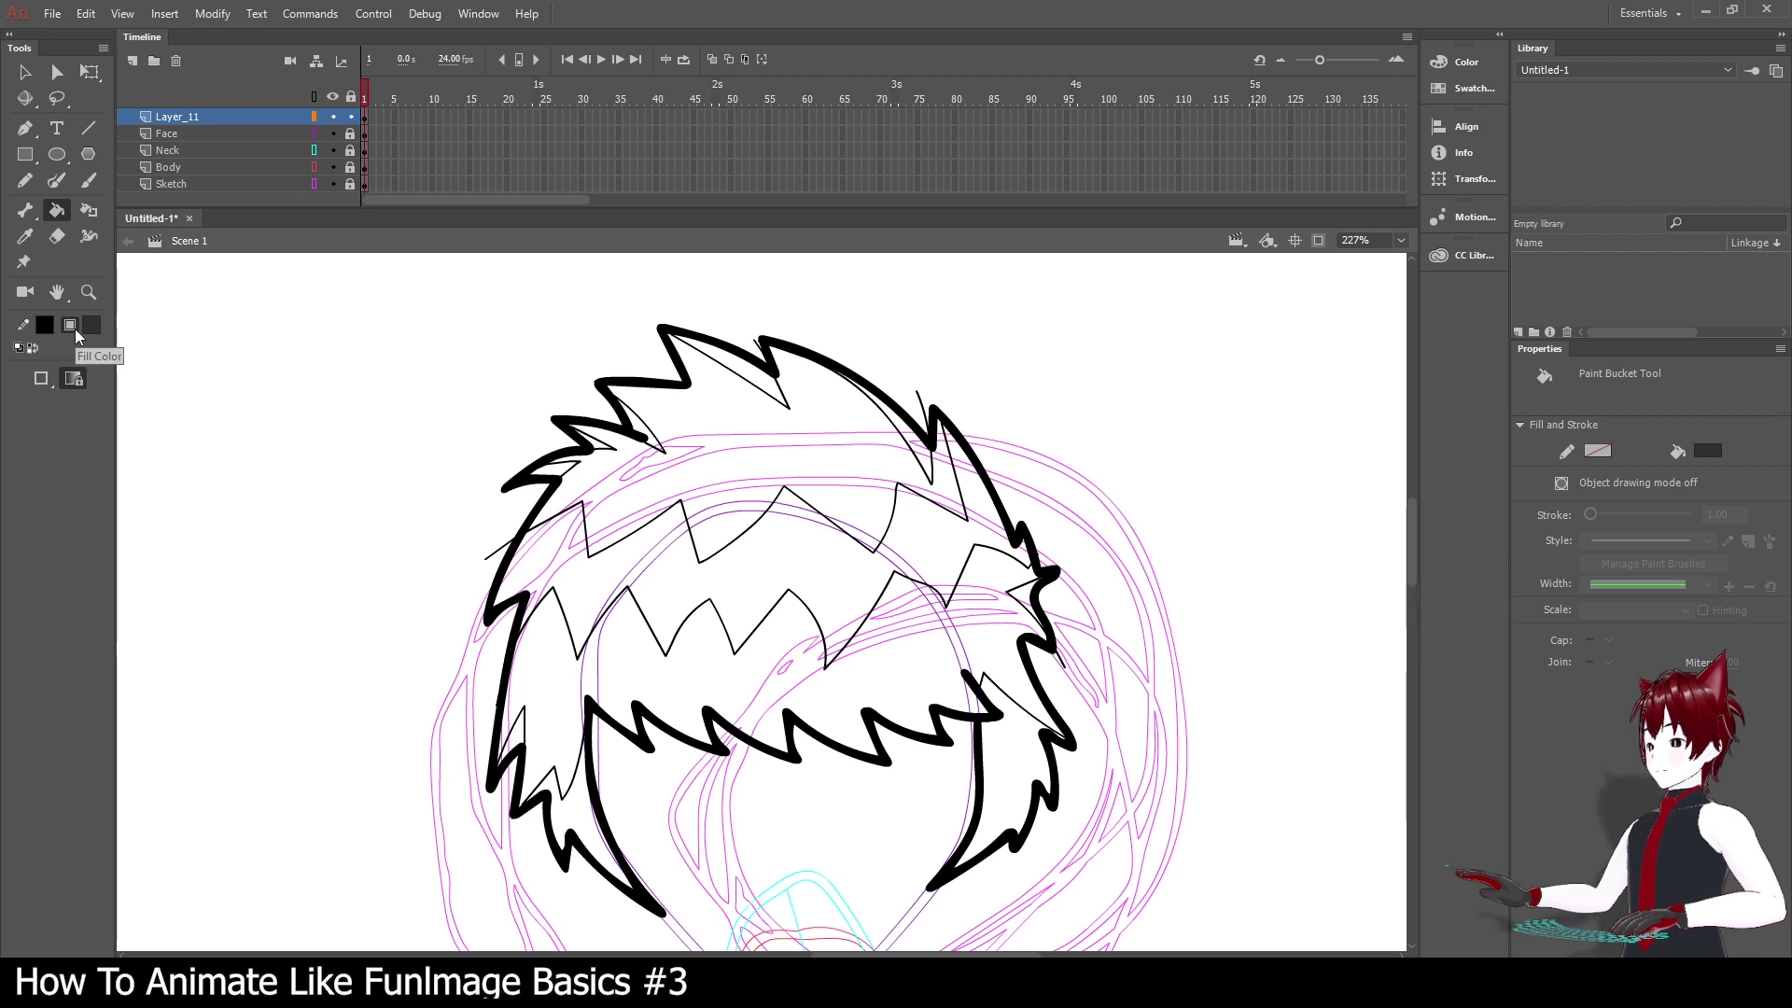
click(91, 325)
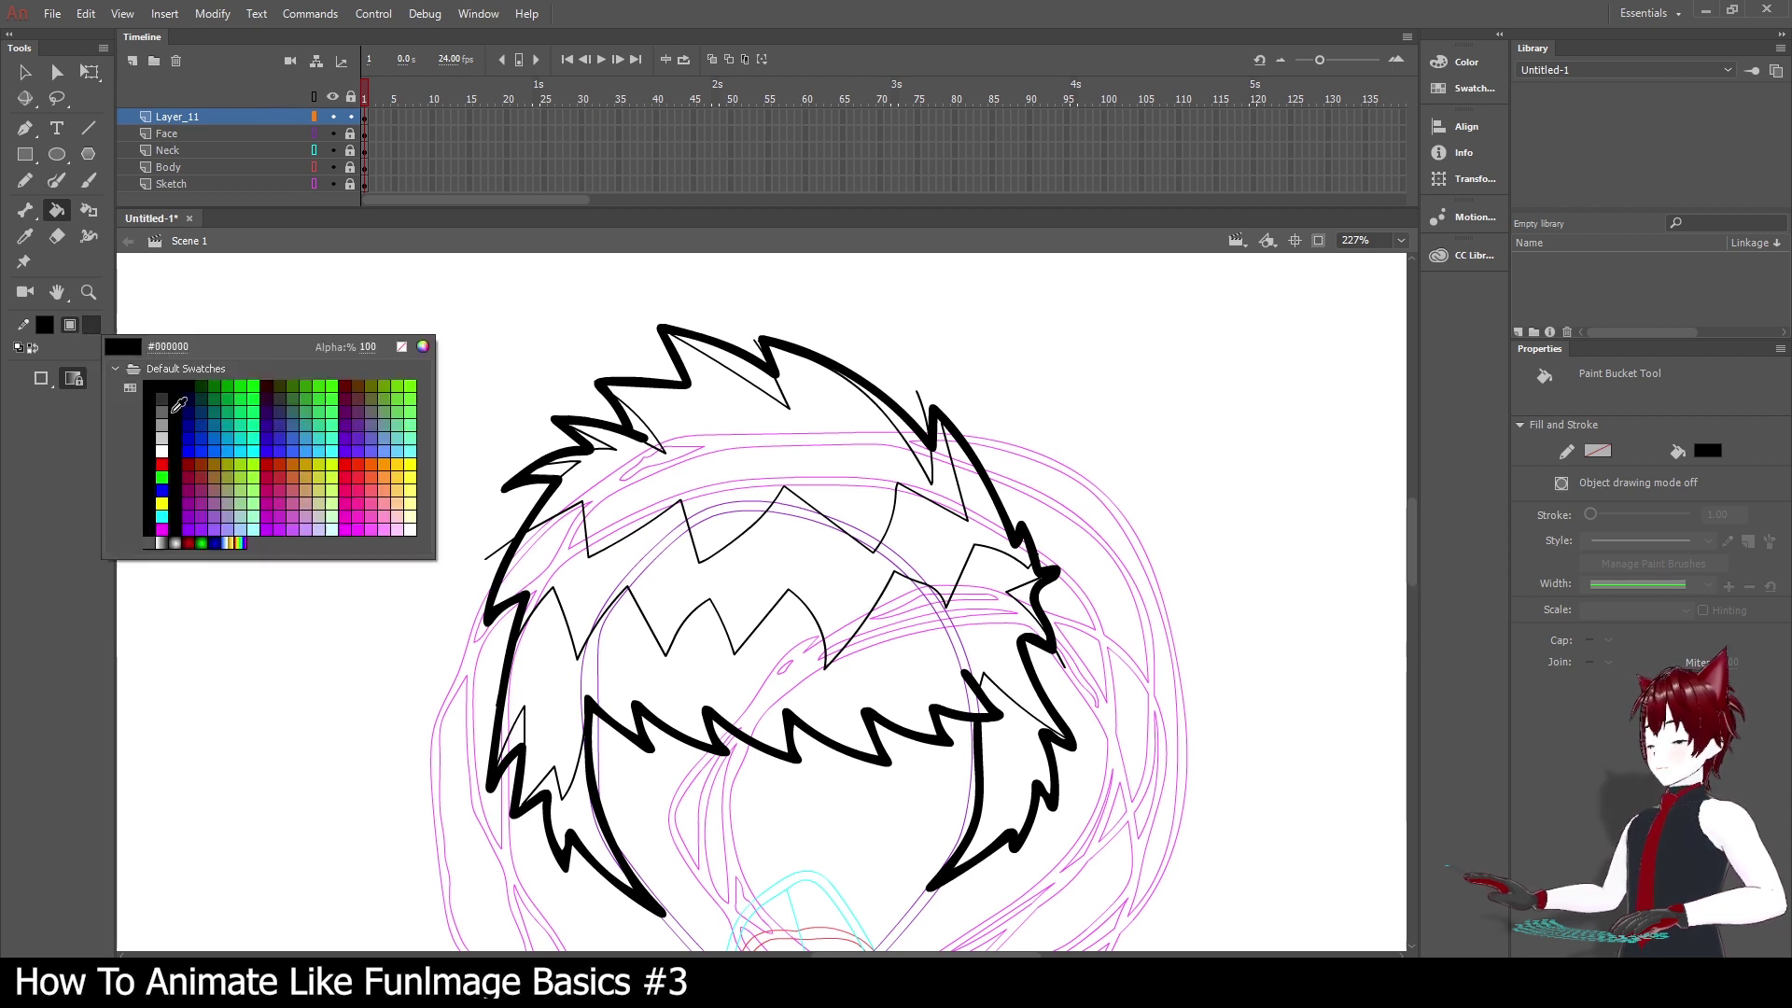
click(191, 466)
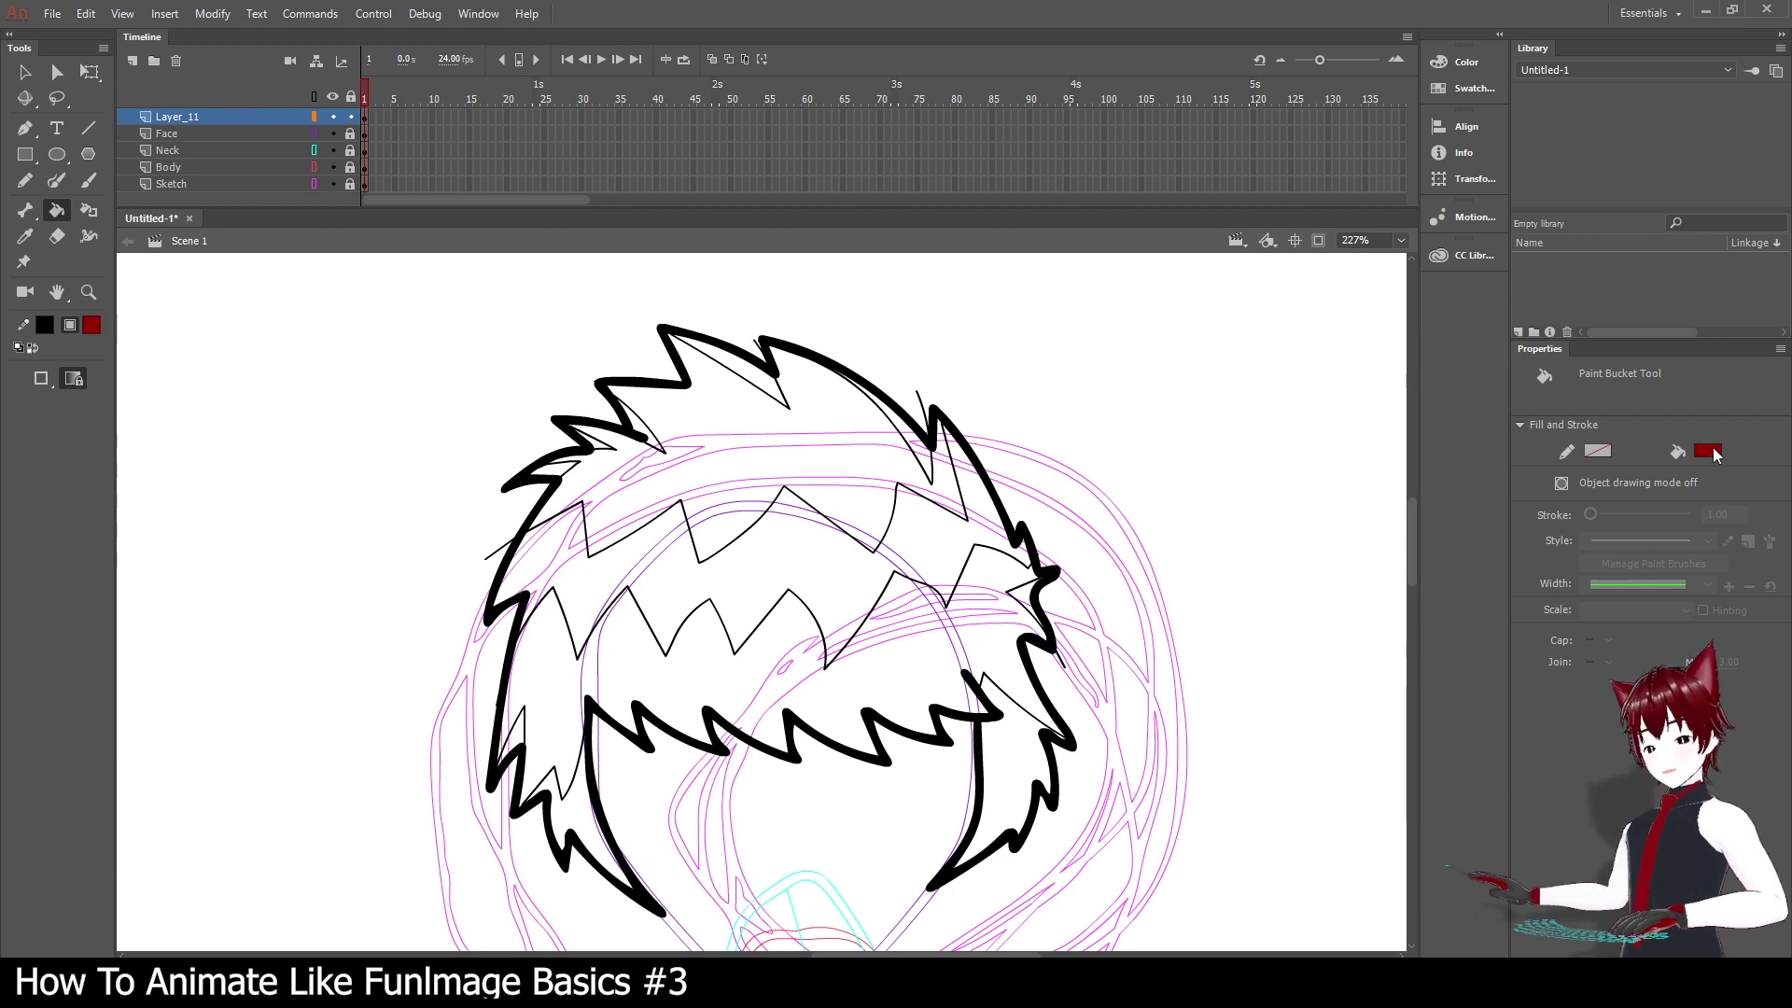
click(1442, 66)
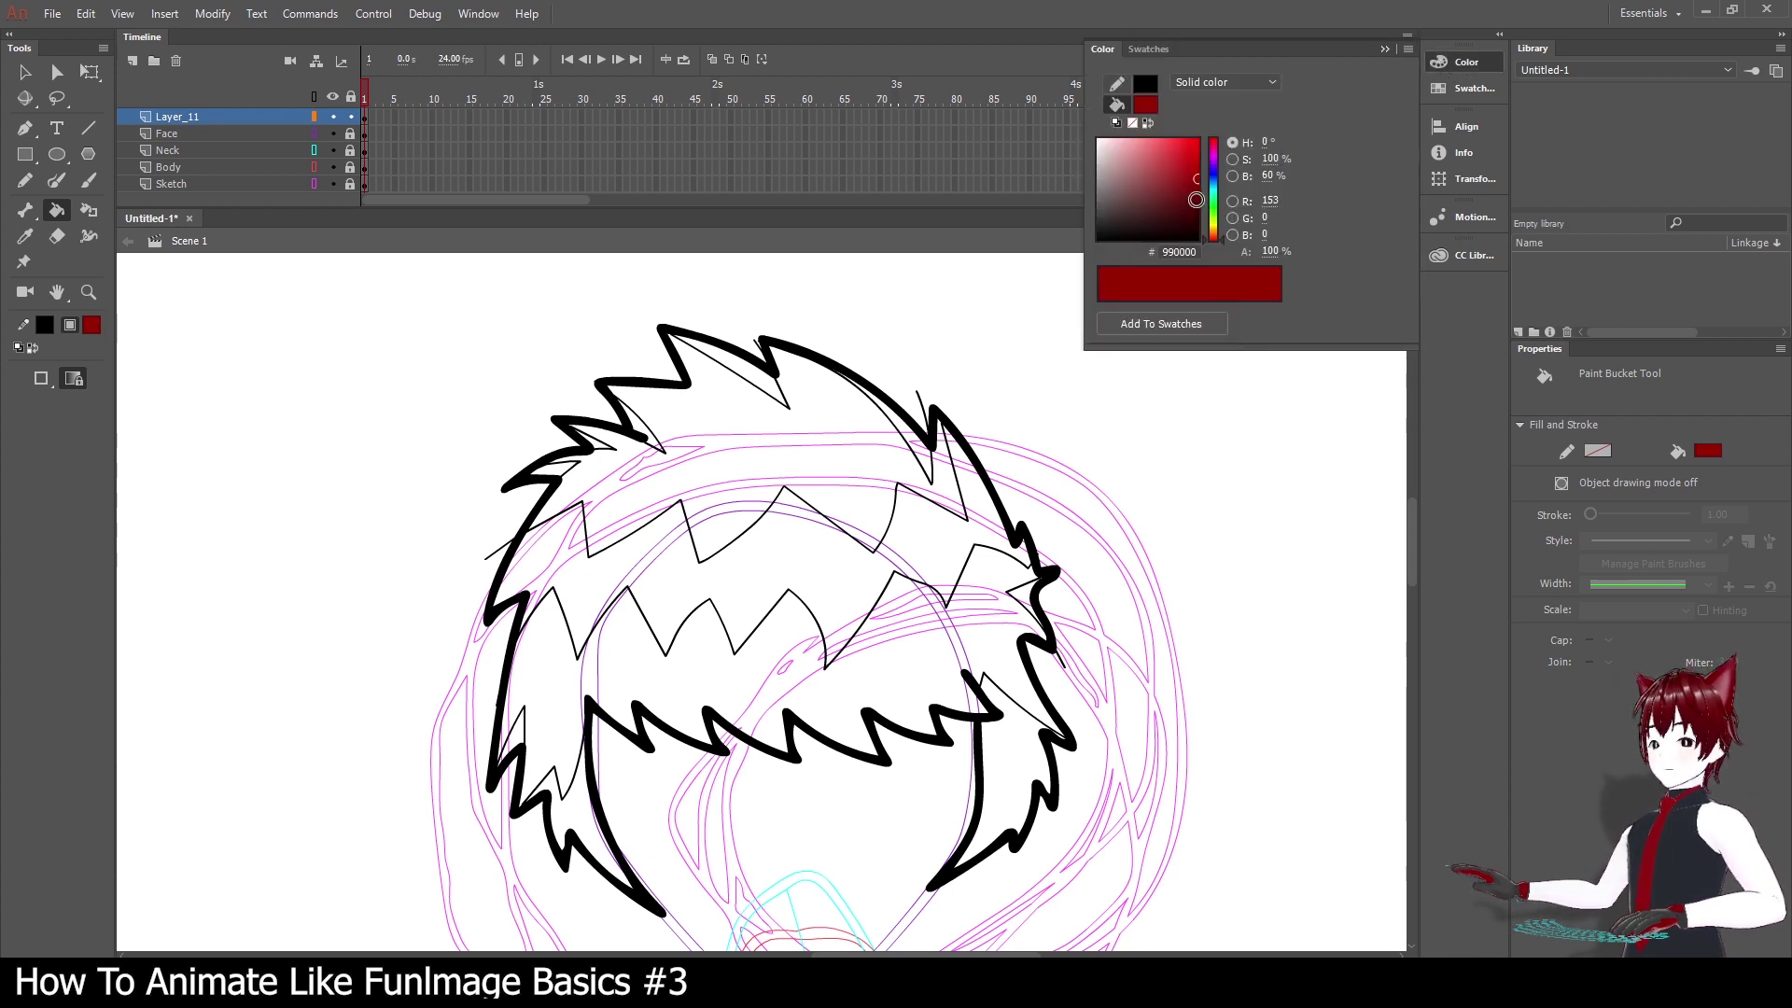
drag(1195, 200, 1158, 207)
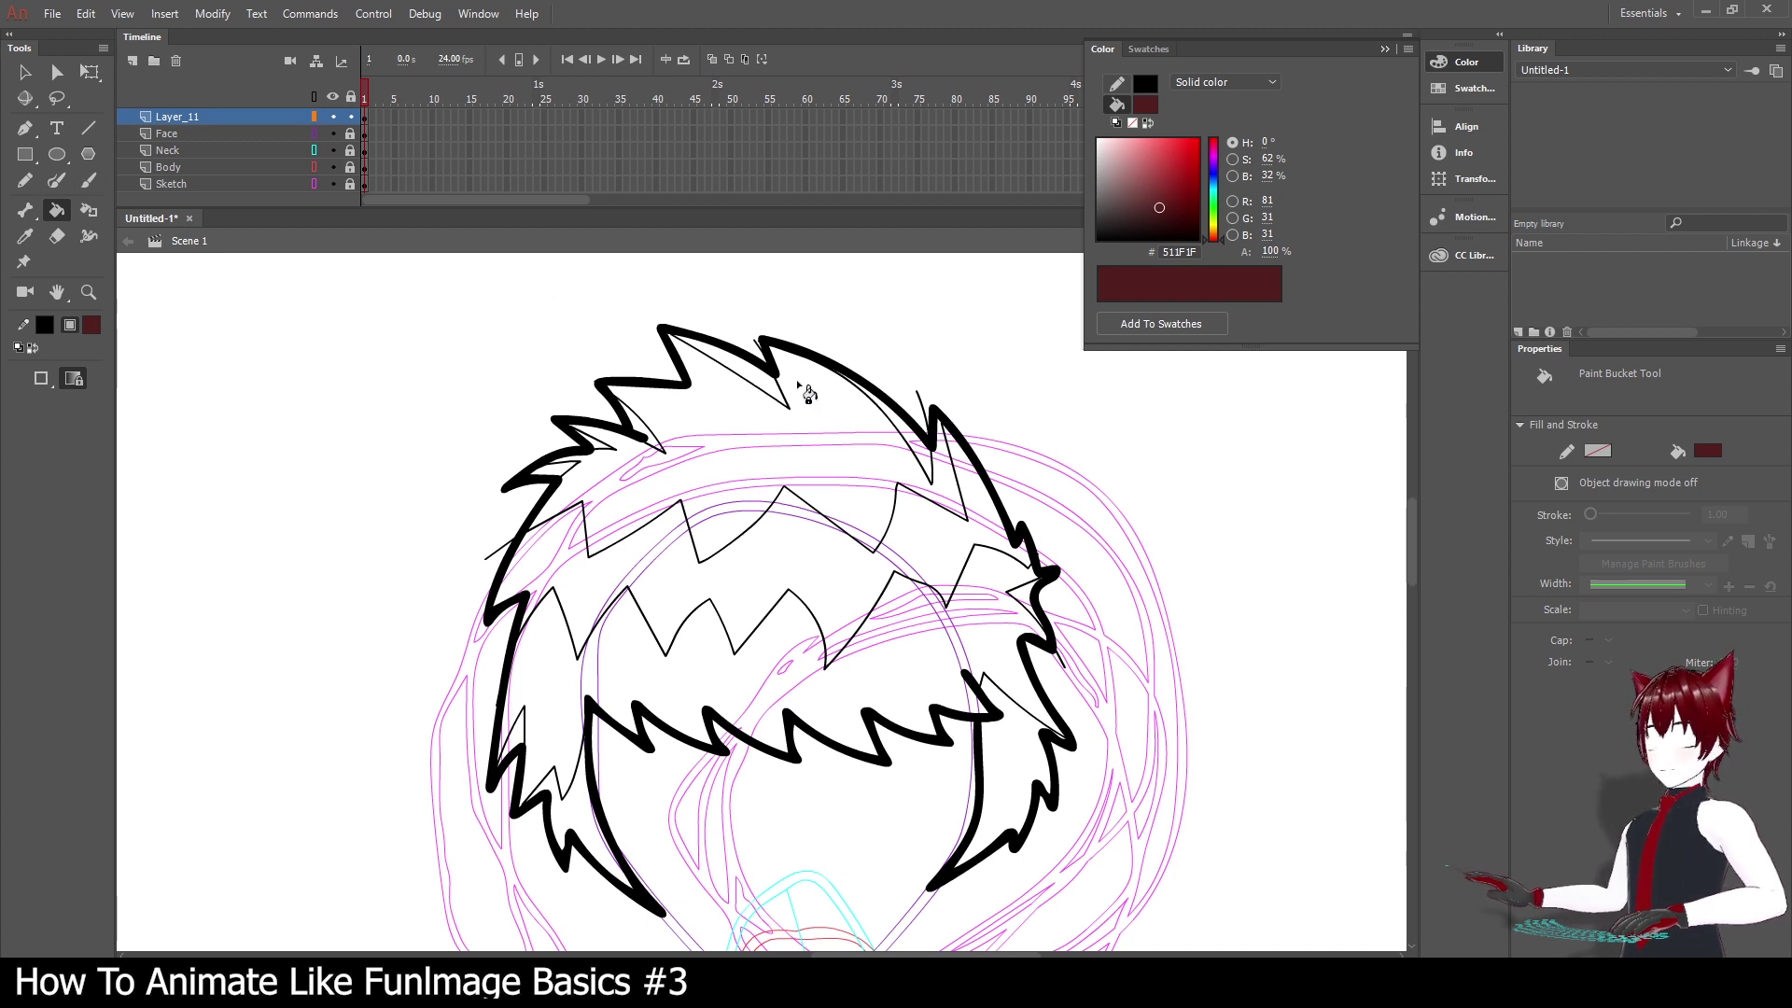
Fill the shading areas beneath the crown spikes, the small right spike and both side locks with the dark red.
click(764, 387)
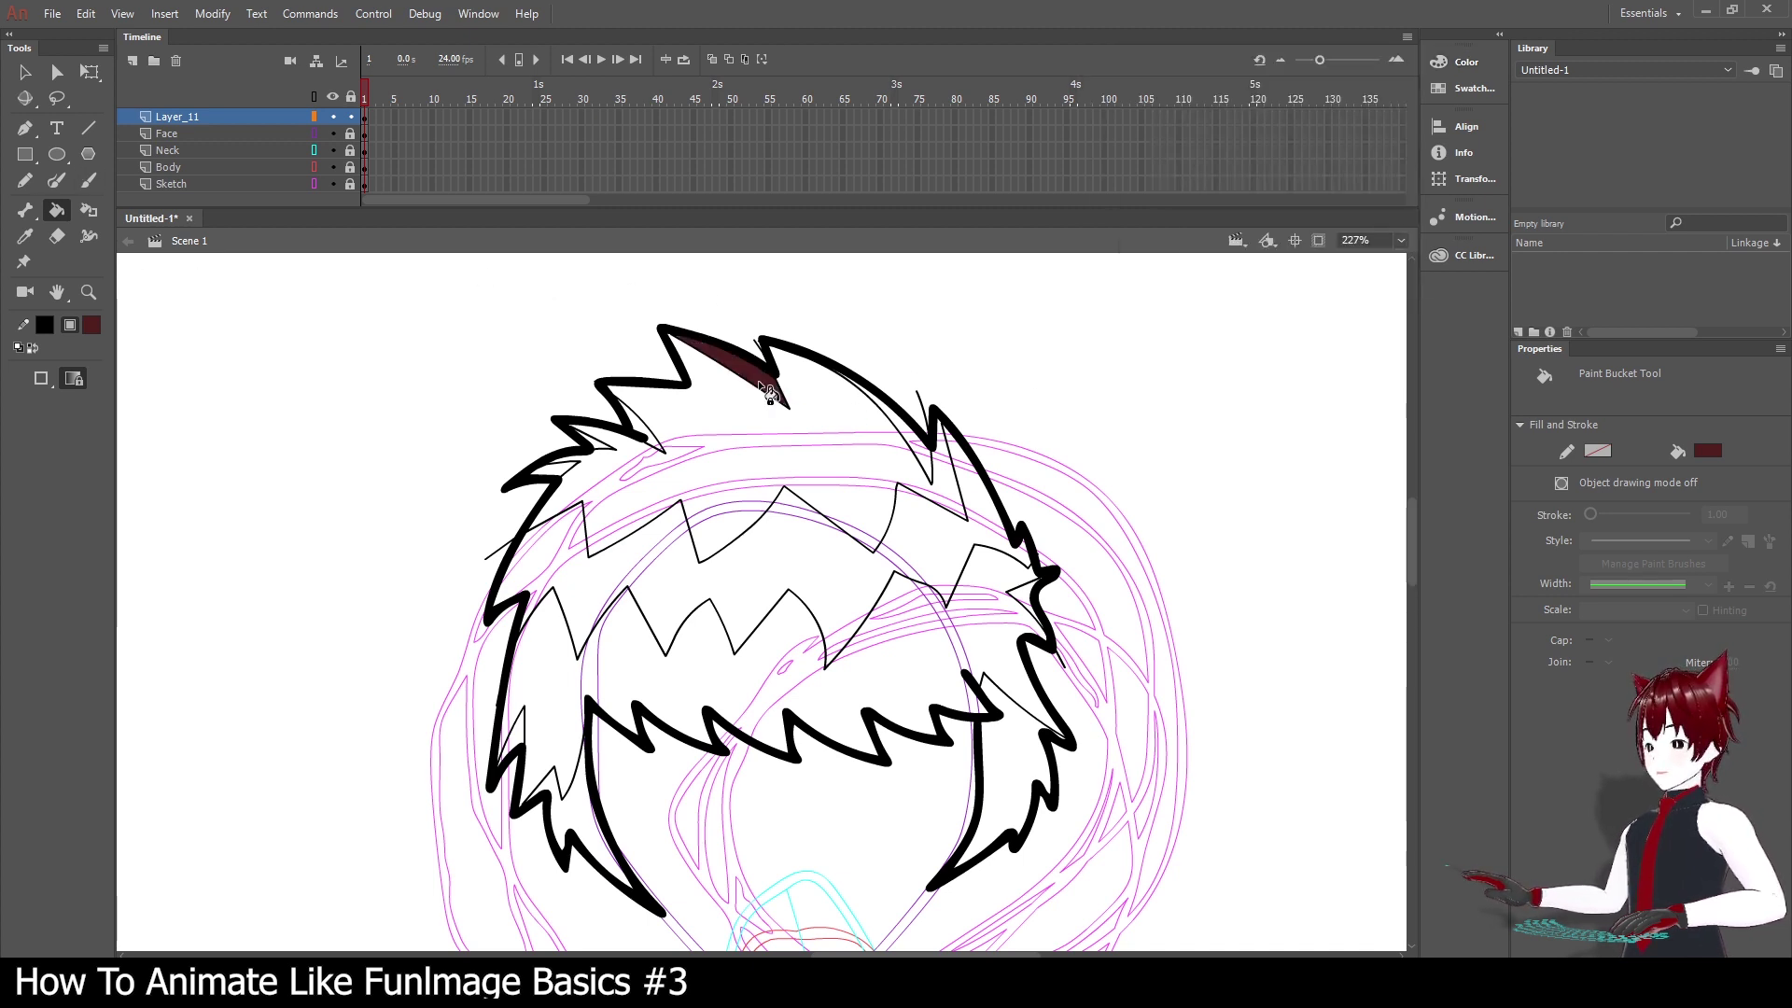
click(913, 439)
click(644, 433)
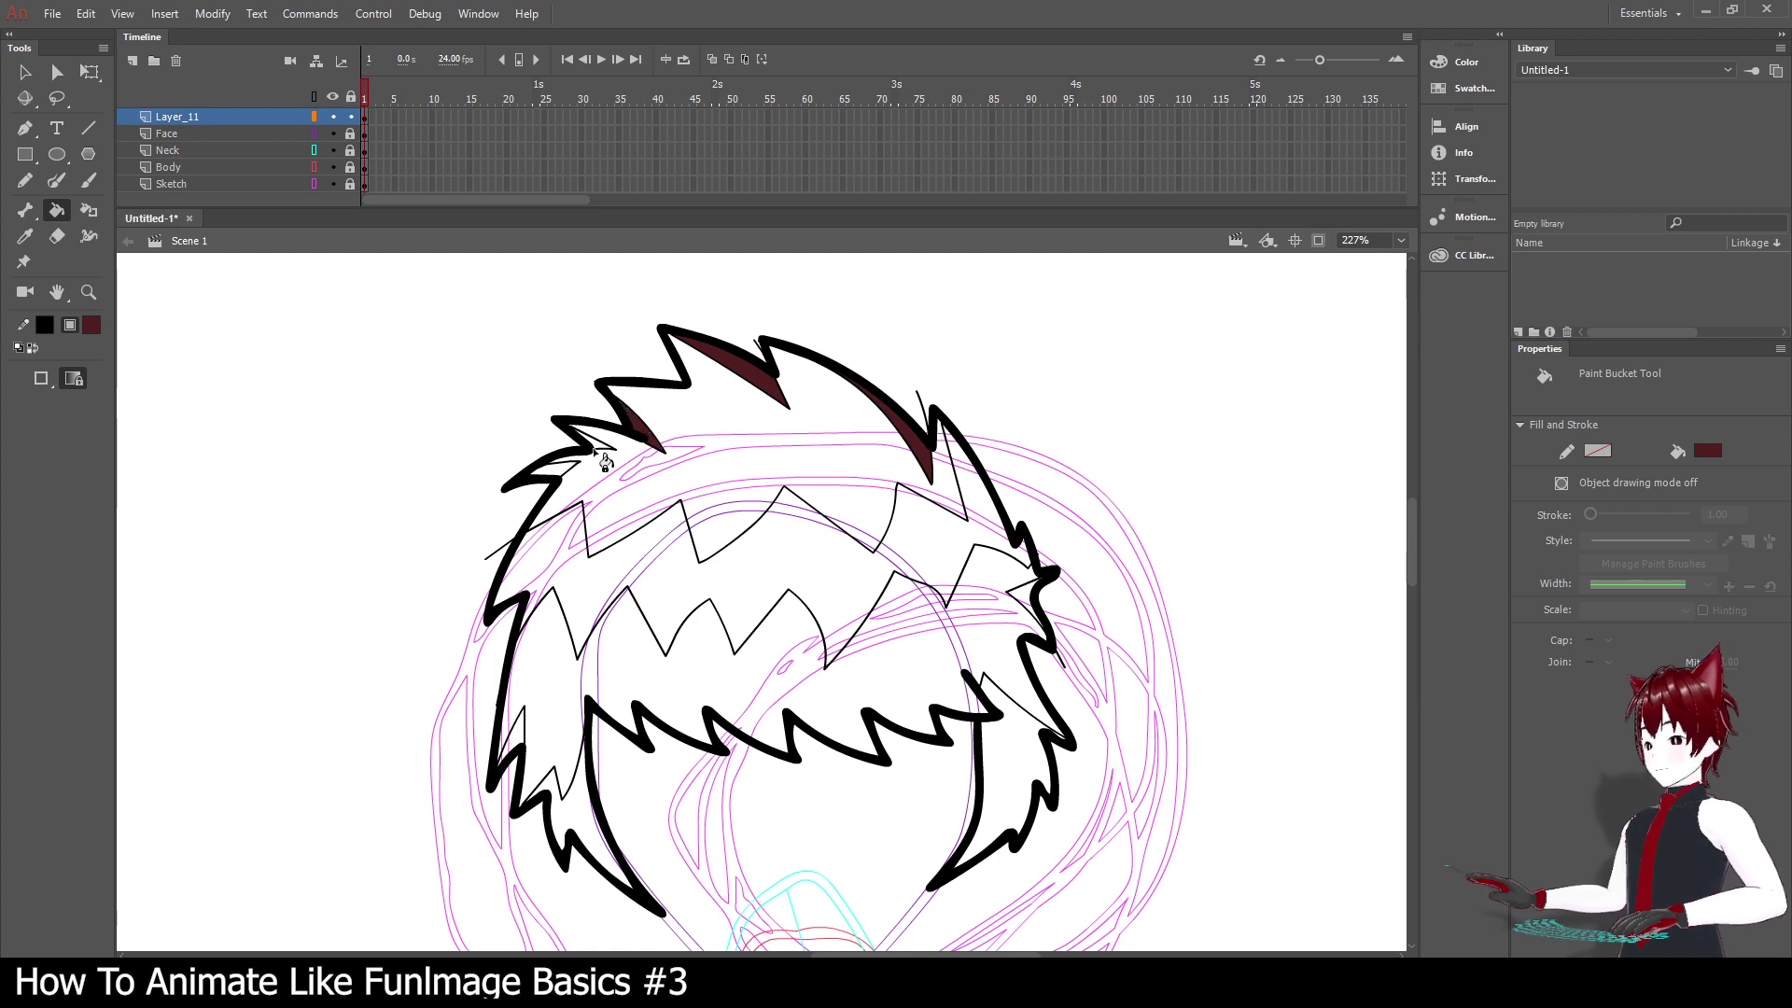
click(597, 446)
click(558, 473)
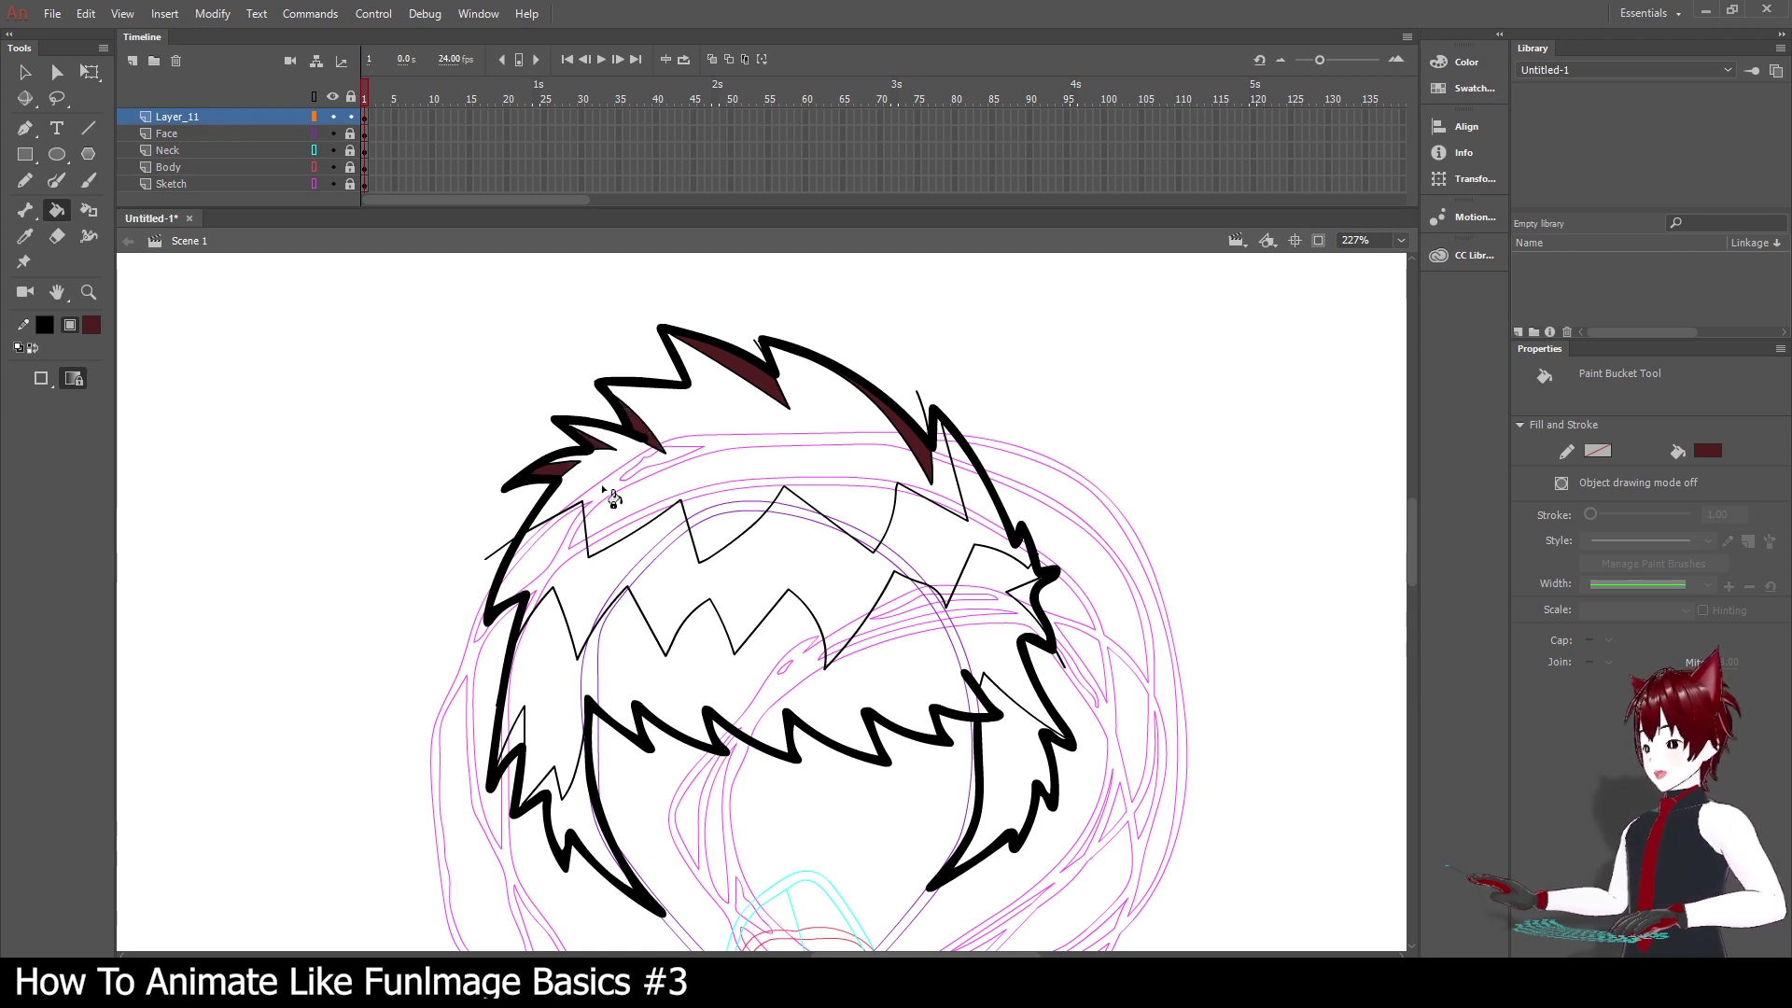
click(1030, 602)
click(992, 756)
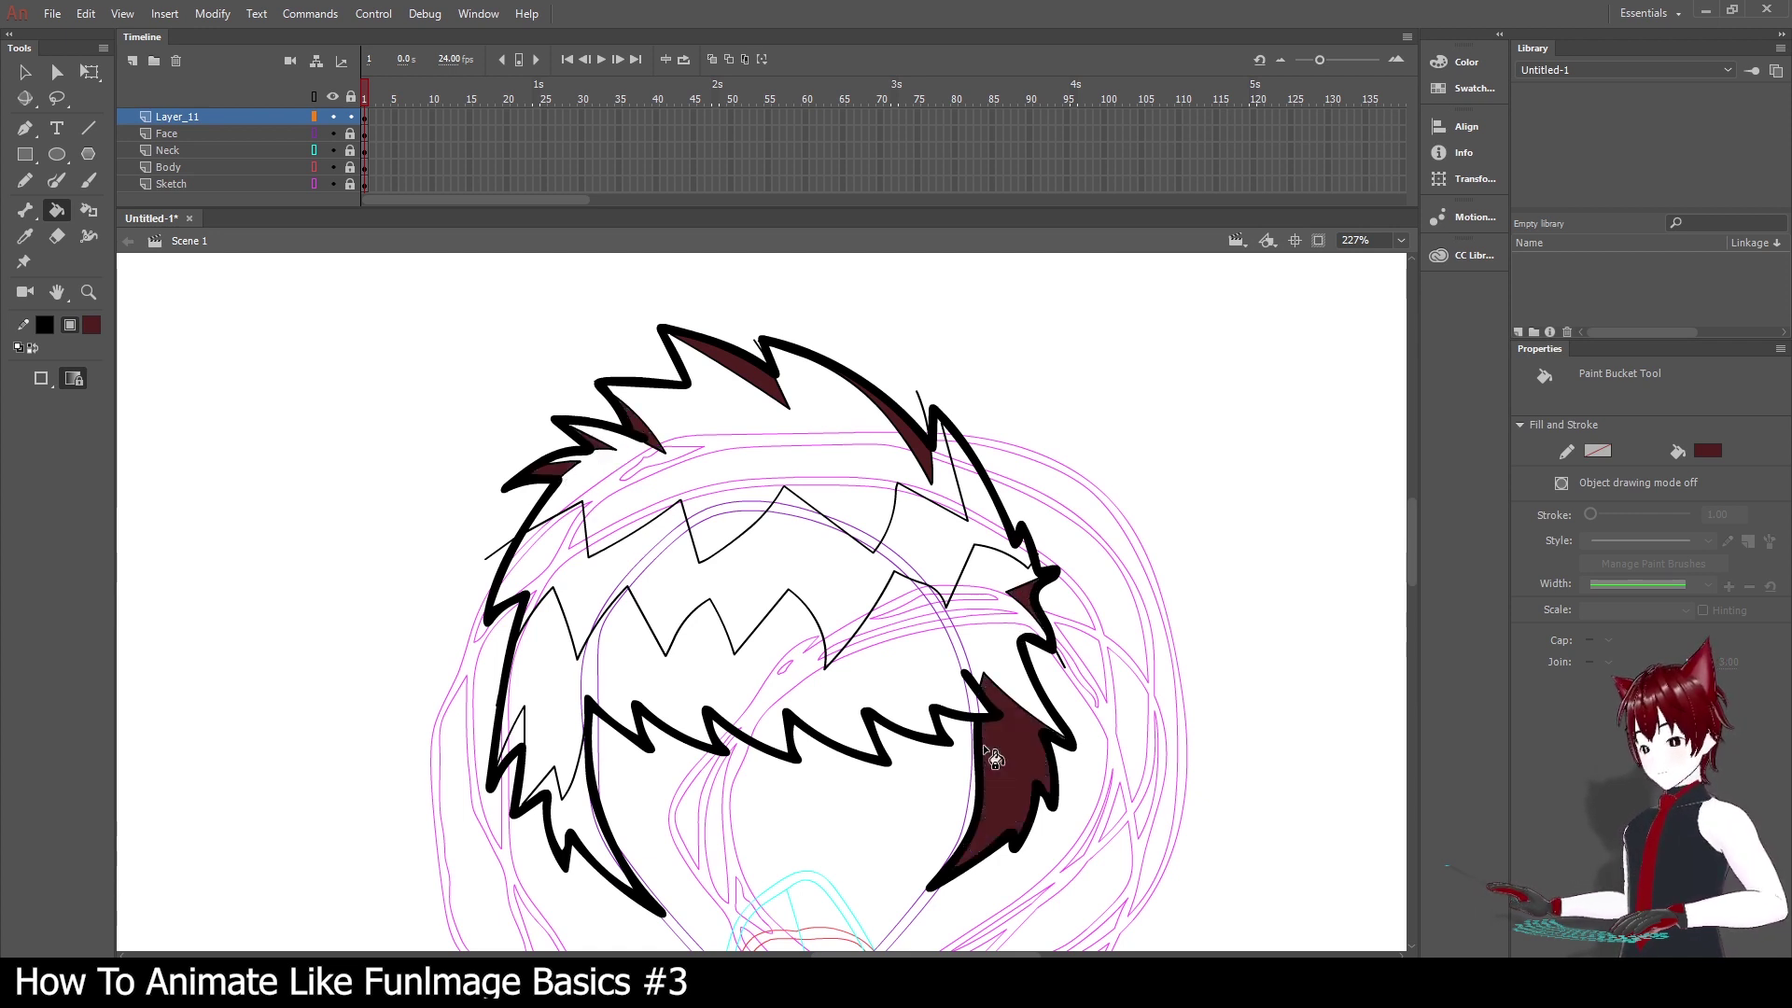
click(578, 818)
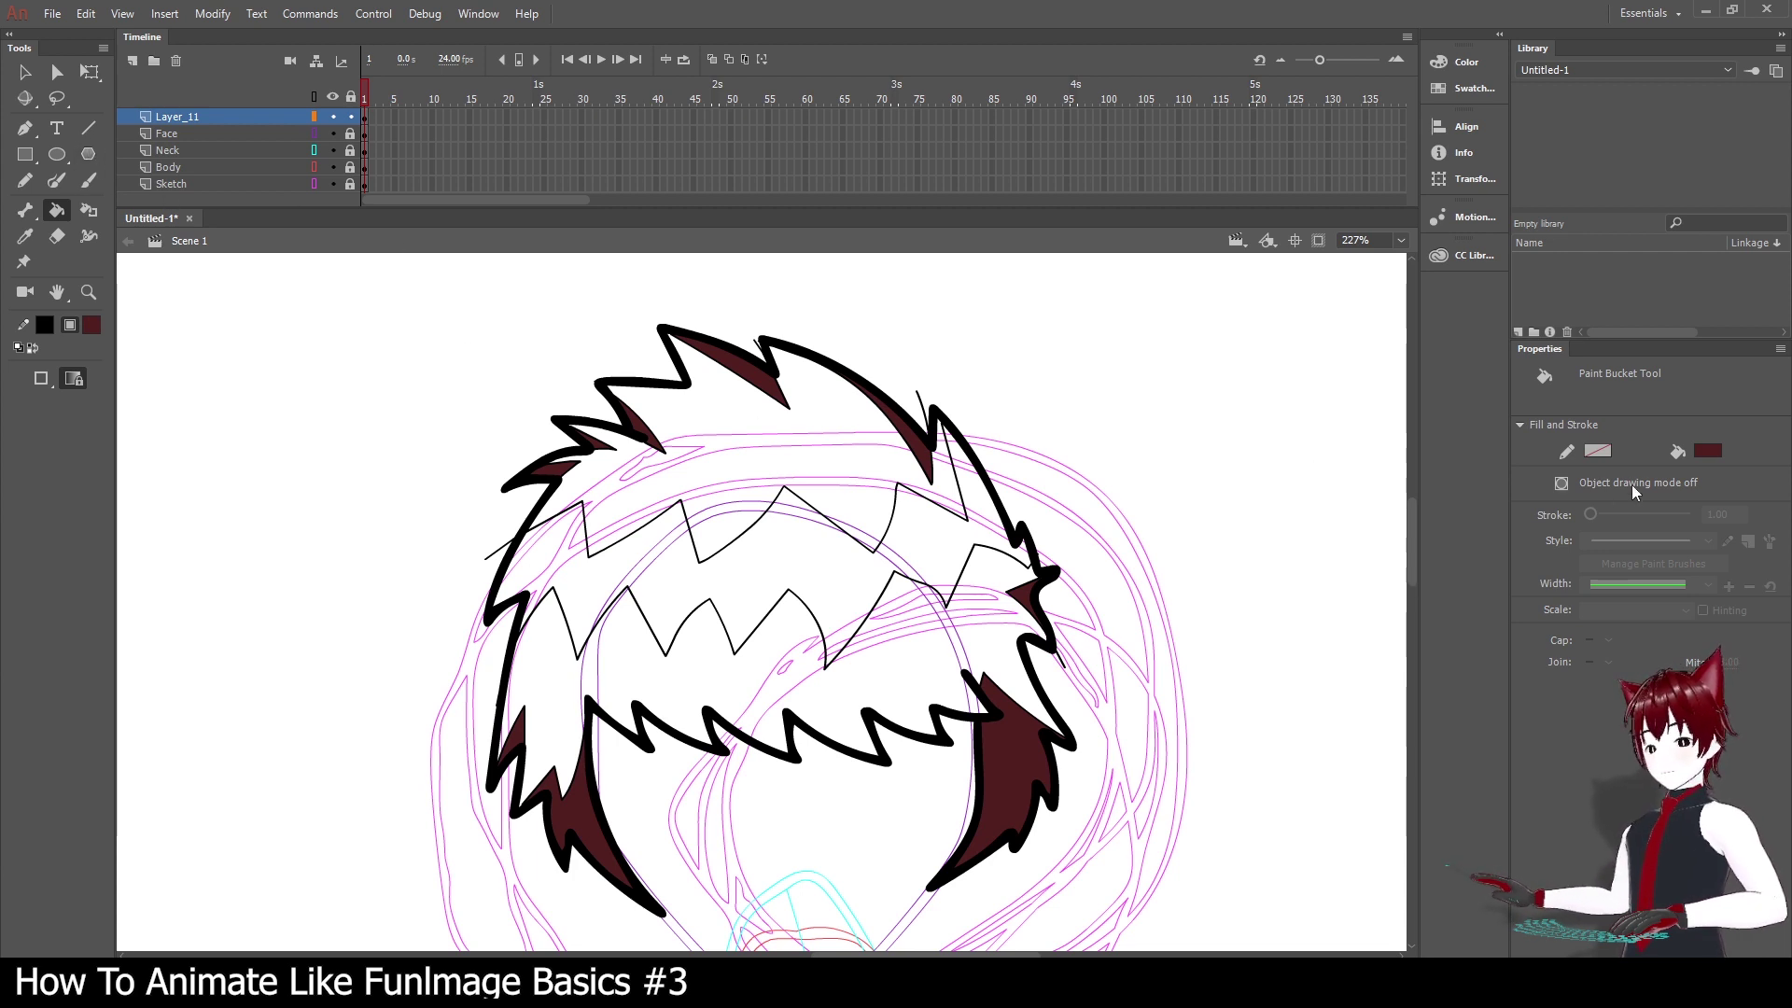
Set the Paint Bucket fill to the medium red #792F2F and fill the fringe area and the crown of the hair.
click(1708, 451)
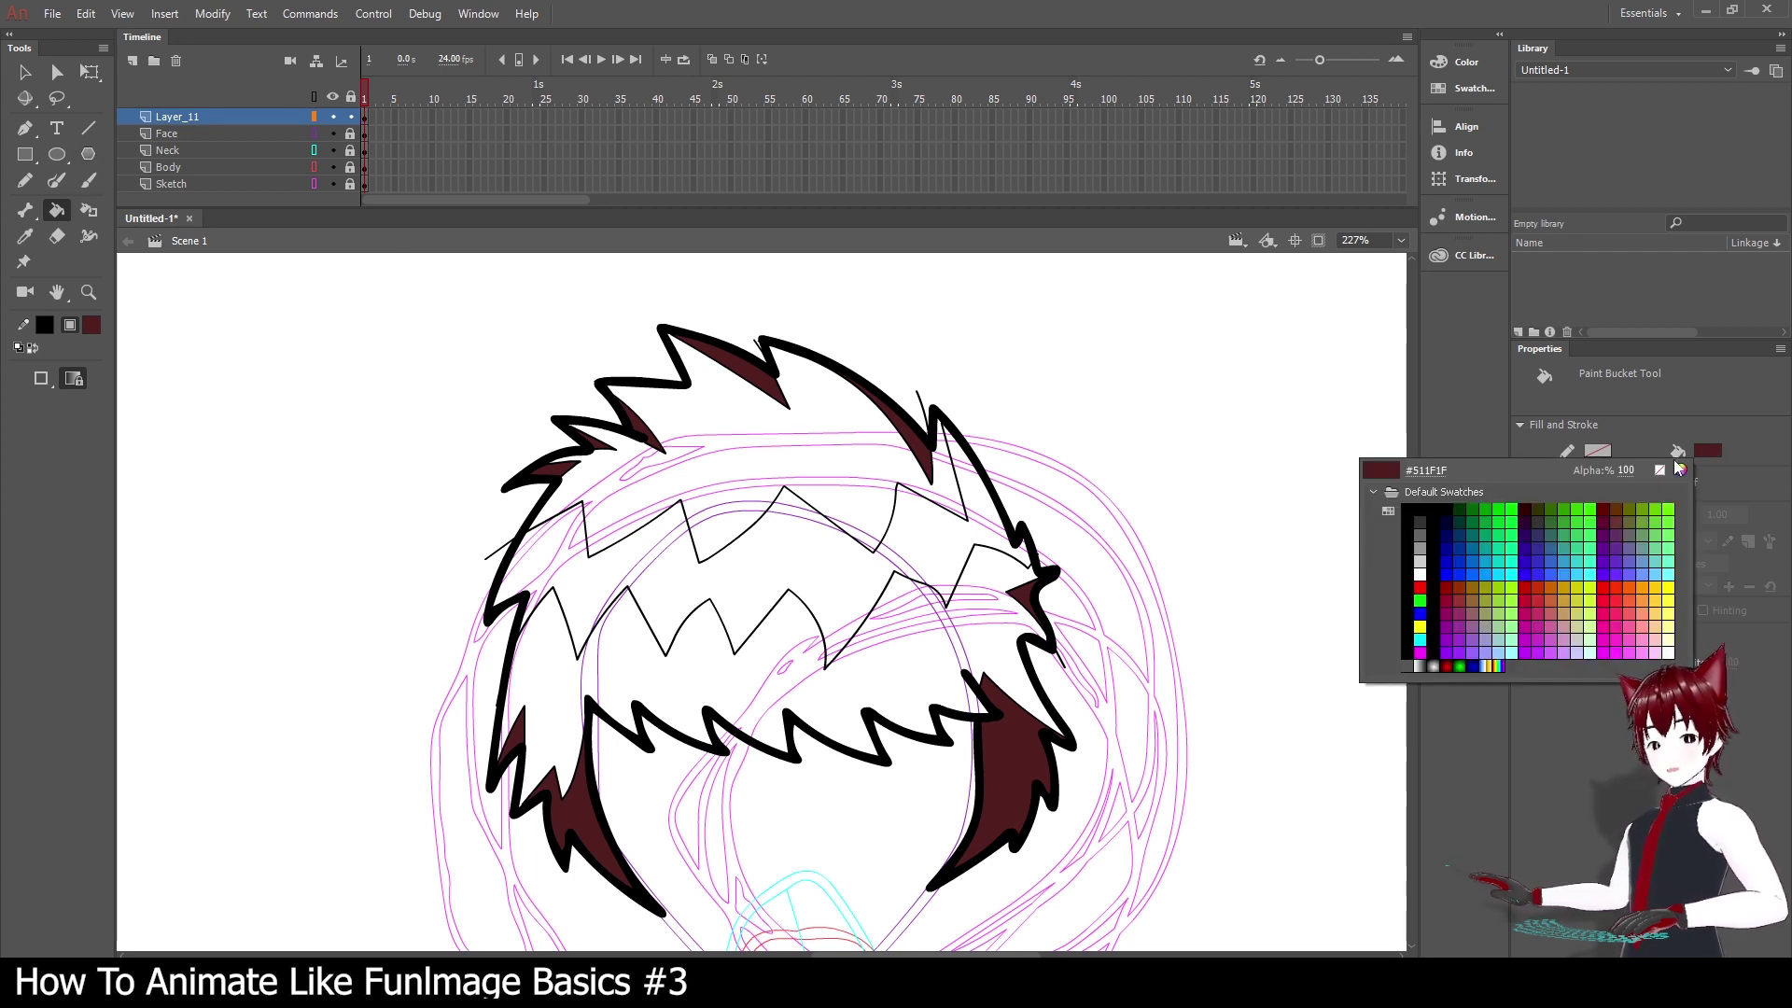
click(1681, 470)
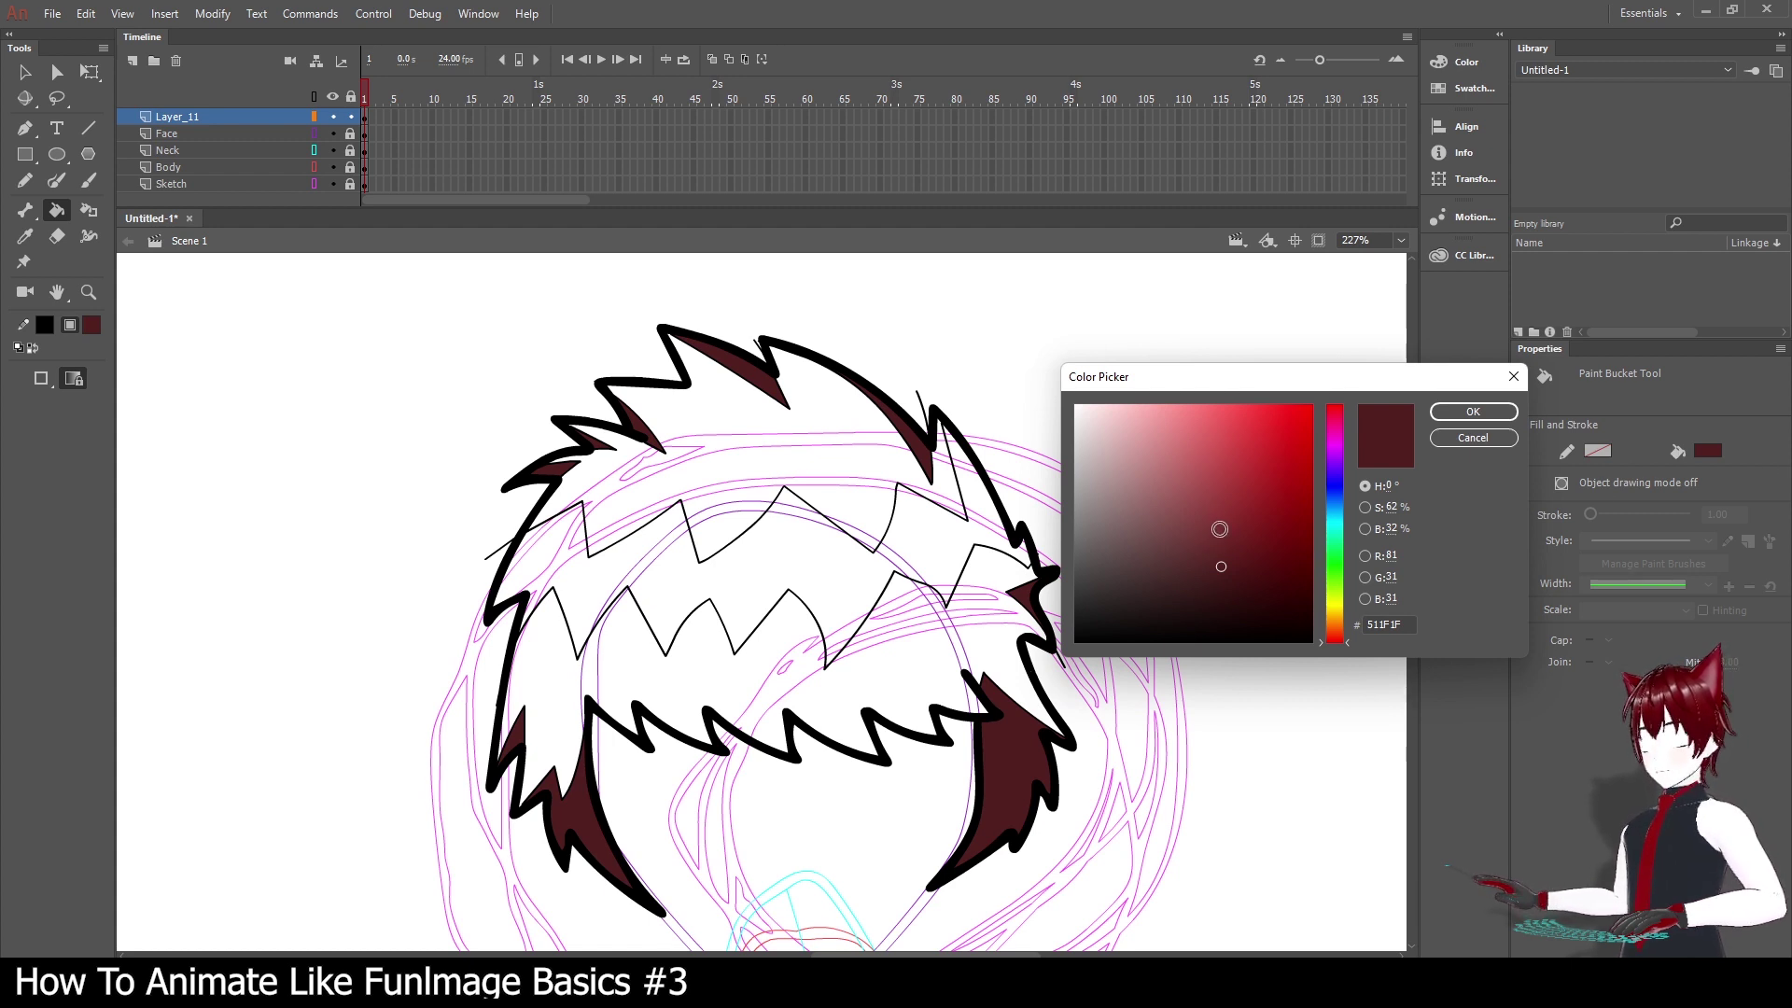
click(1220, 530)
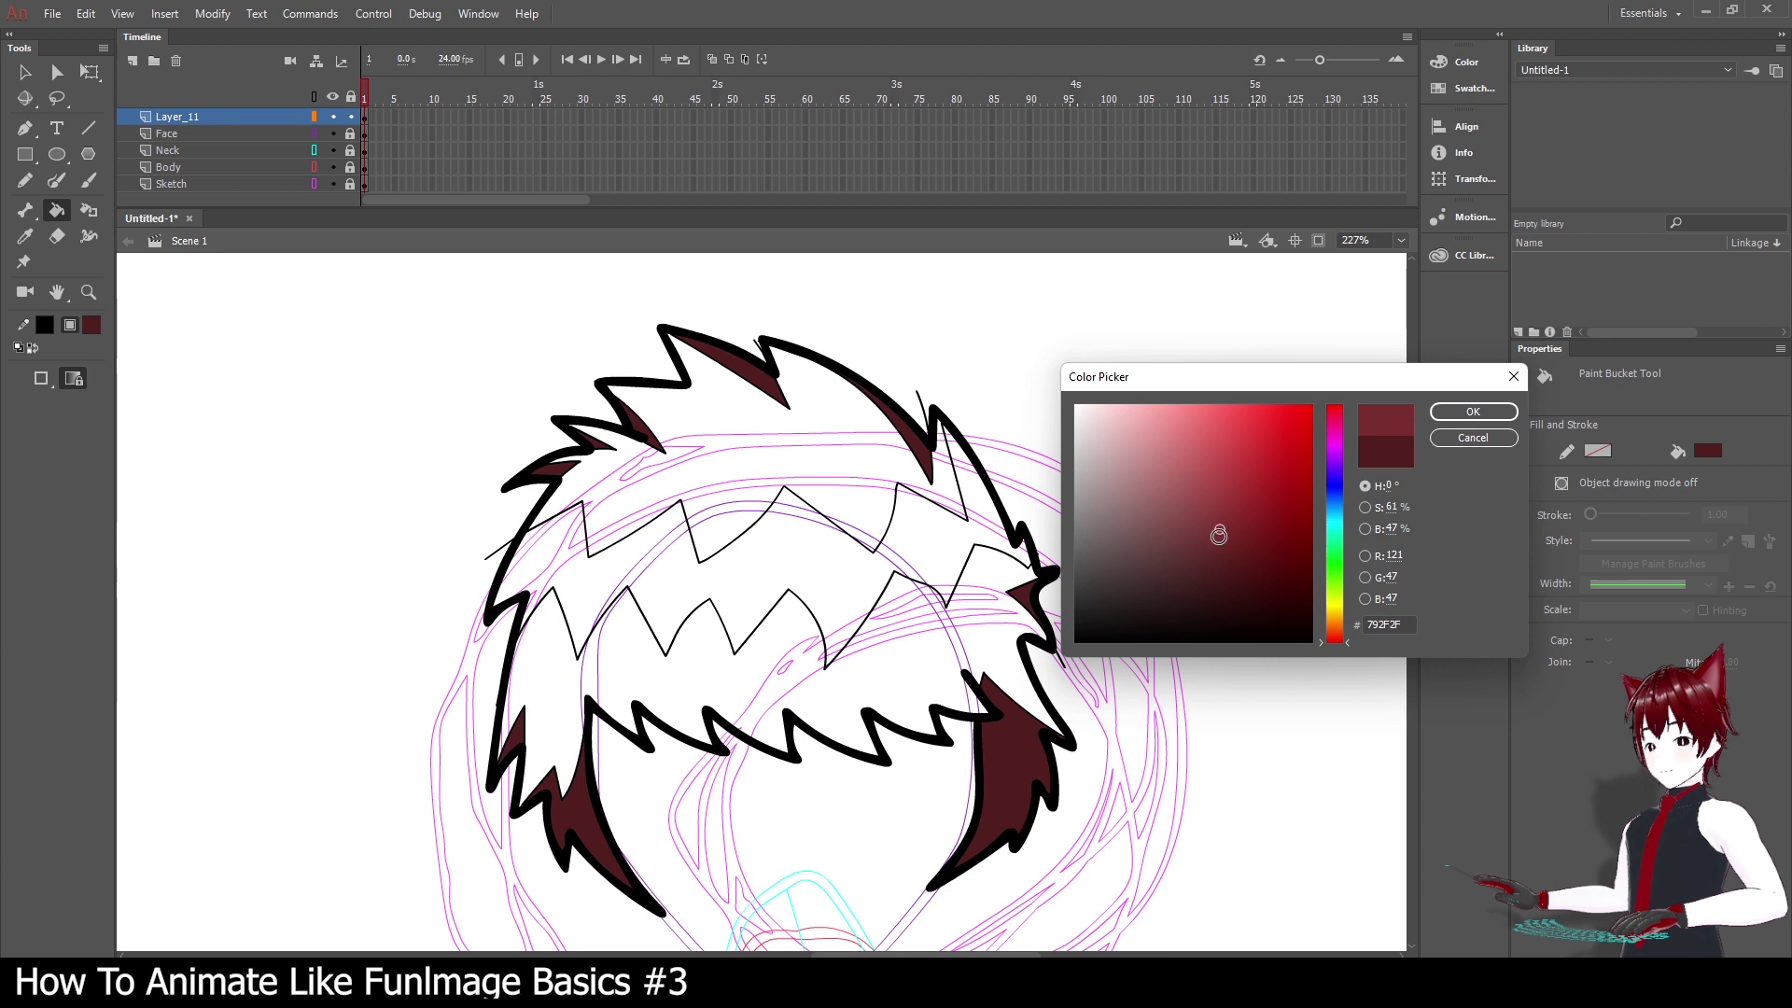
click(1458, 412)
click(912, 631)
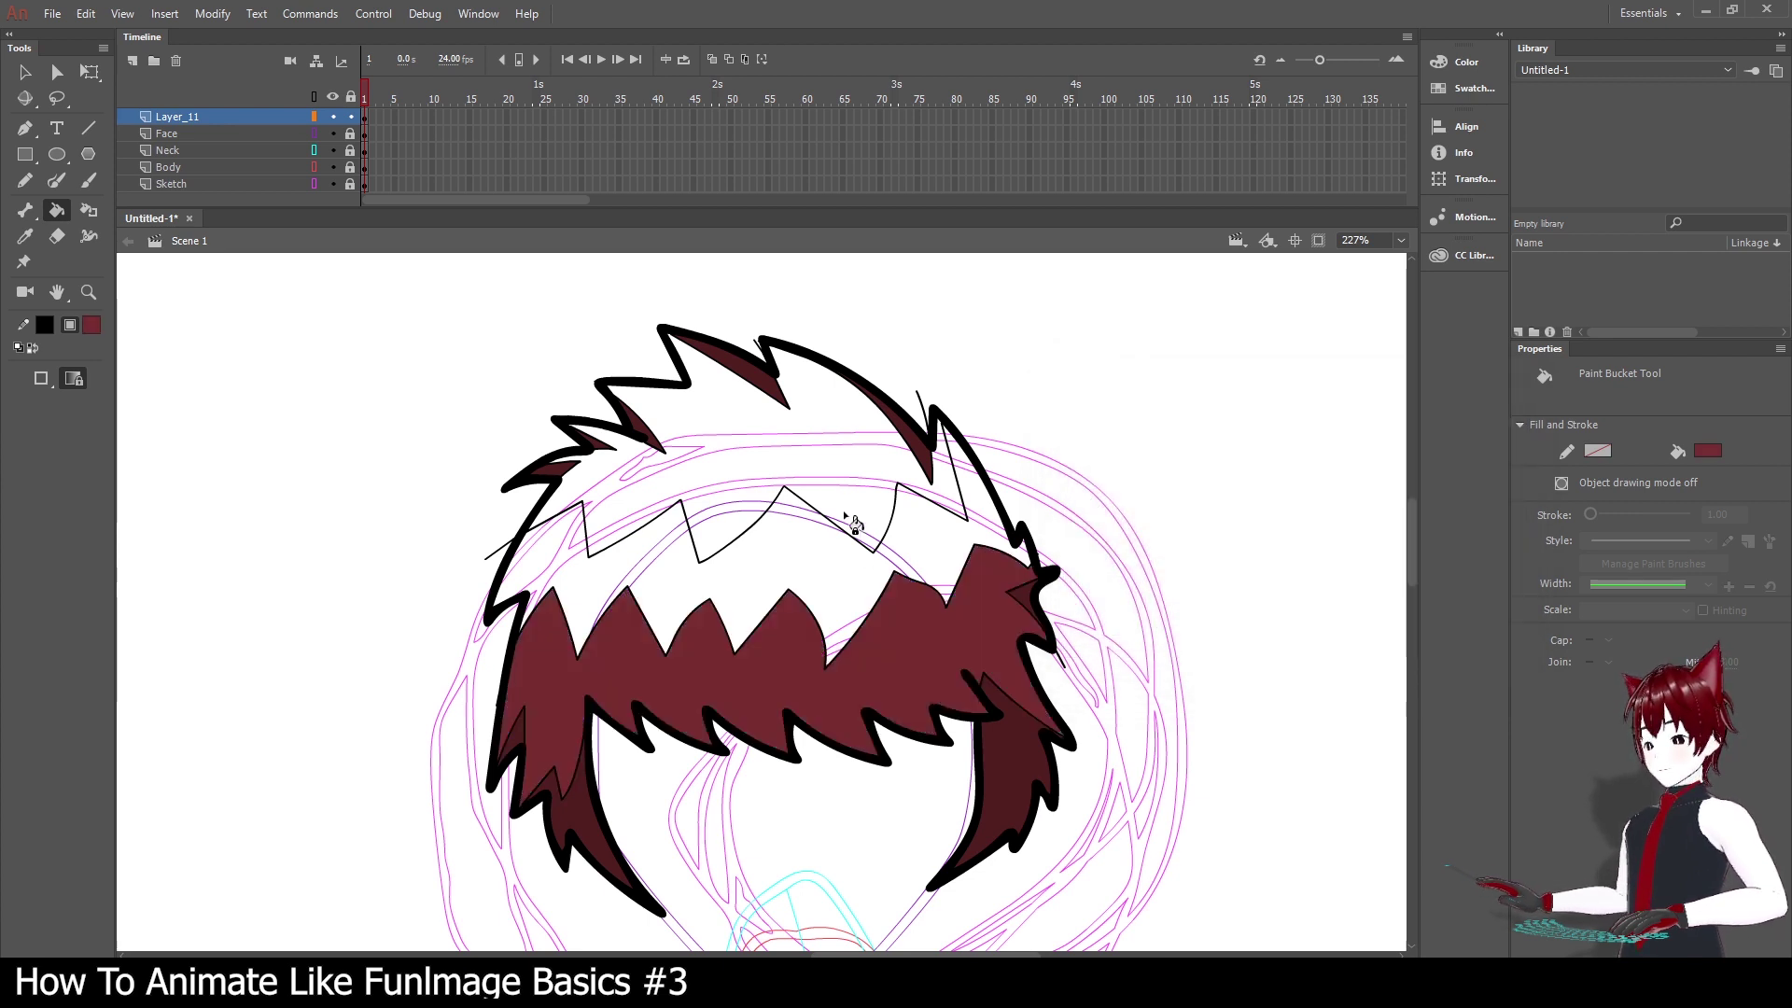
click(799, 451)
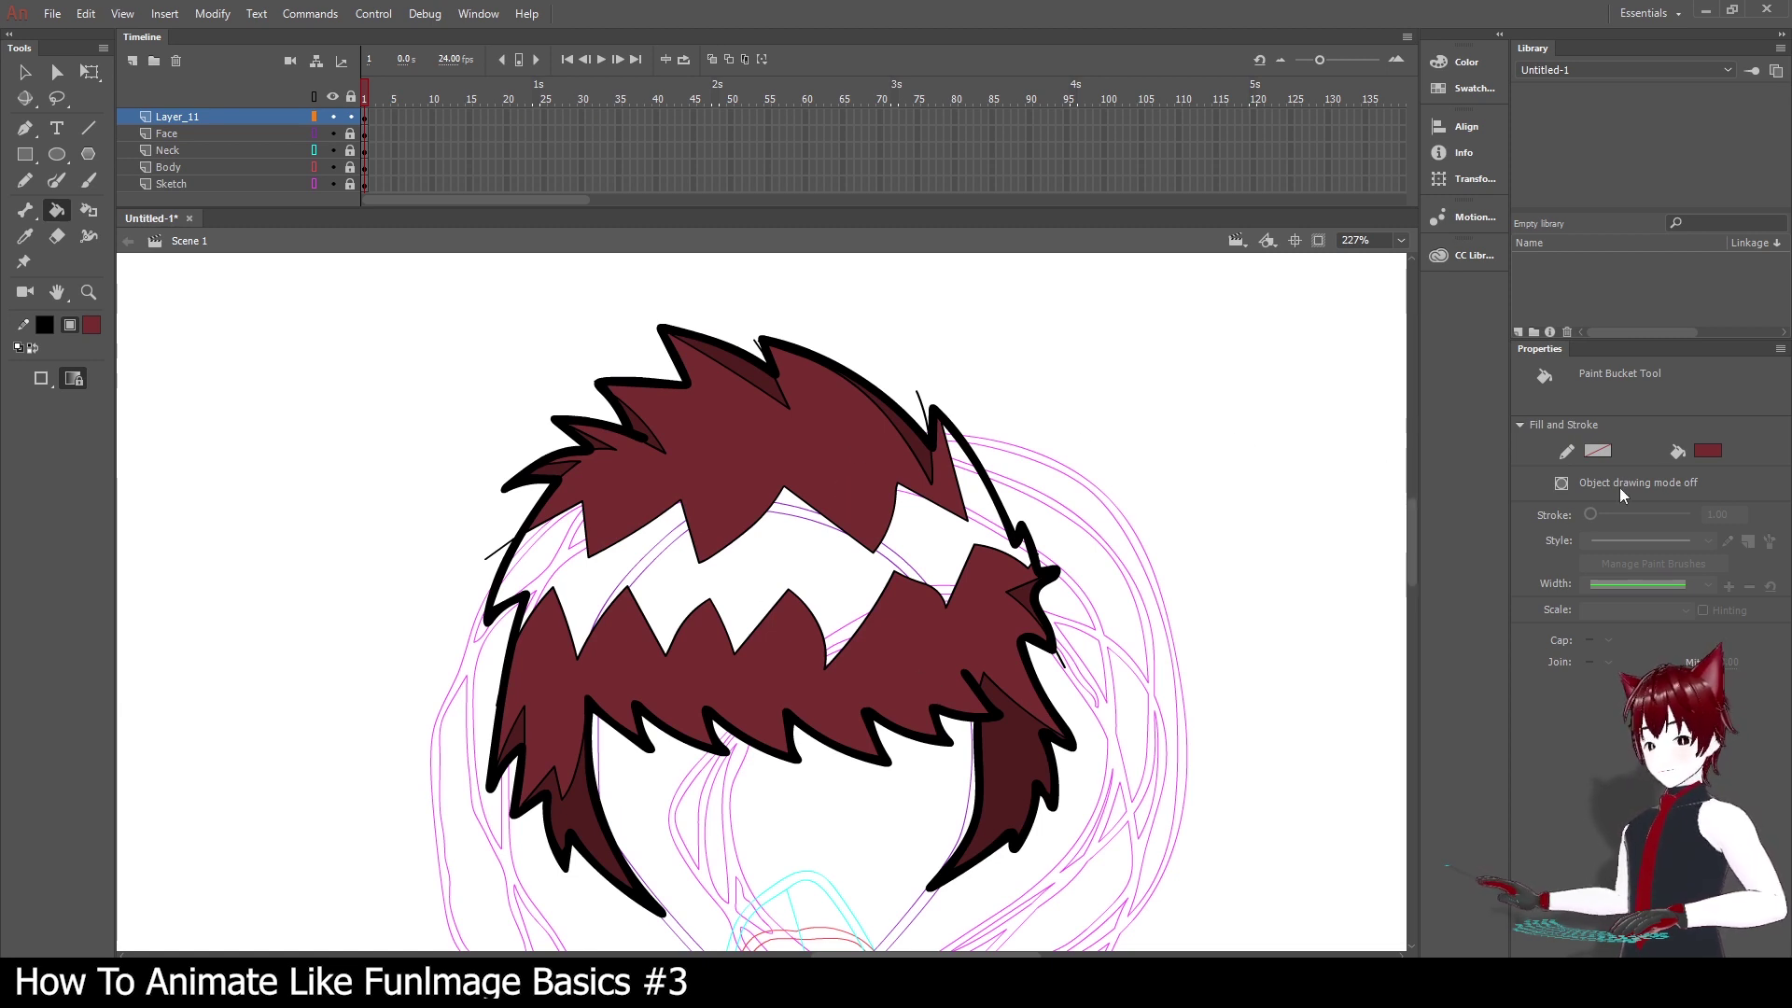
Set the Paint Bucket fill to the lighter red #A64040 and fill the zigzag highlight band across the hair.
click(1706, 450)
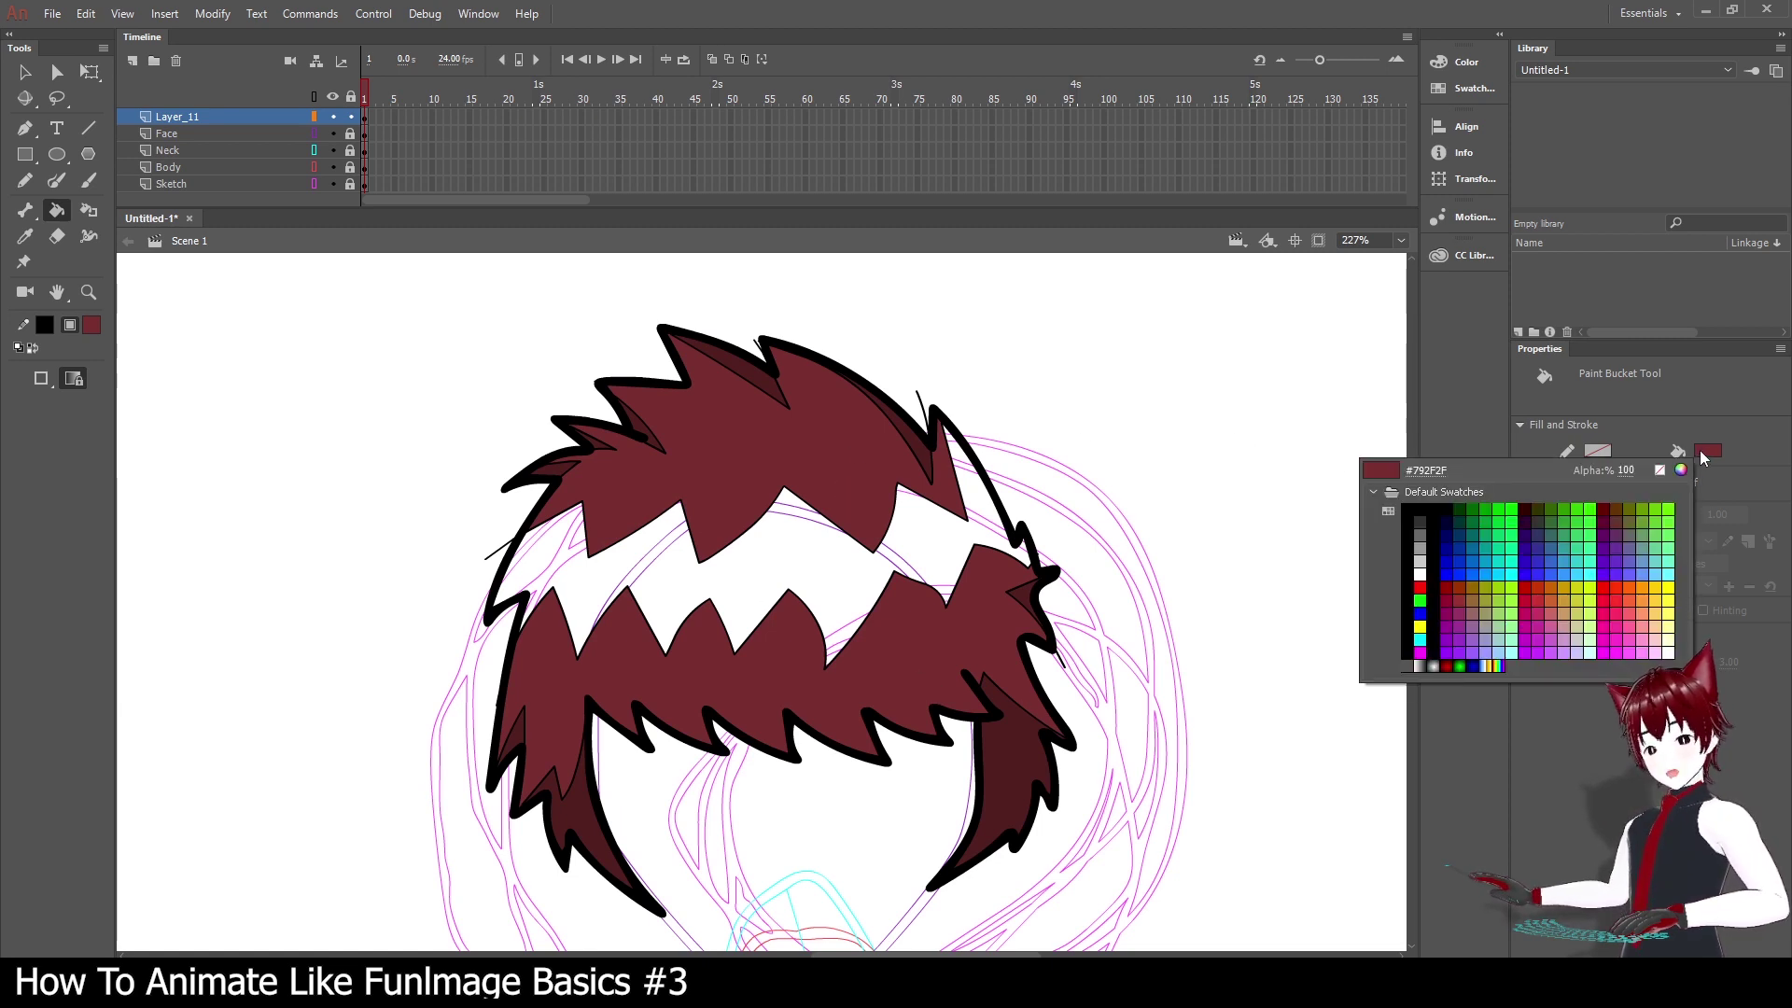
click(1683, 470)
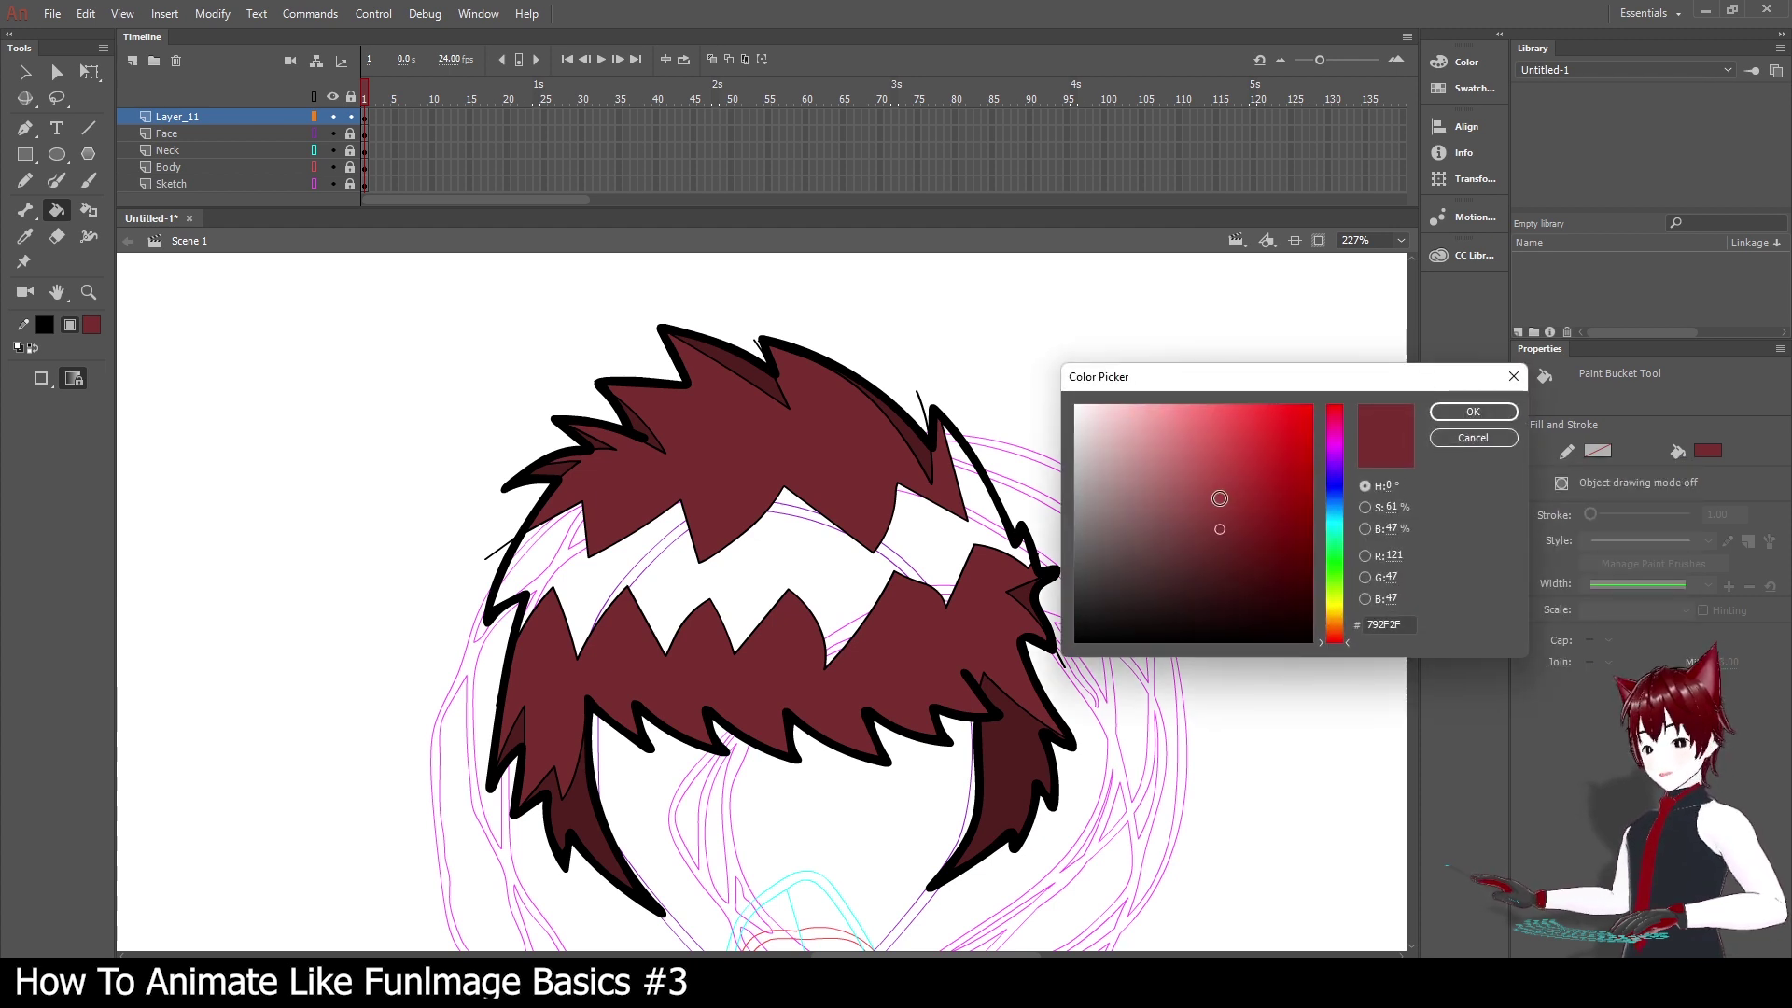
click(1220, 486)
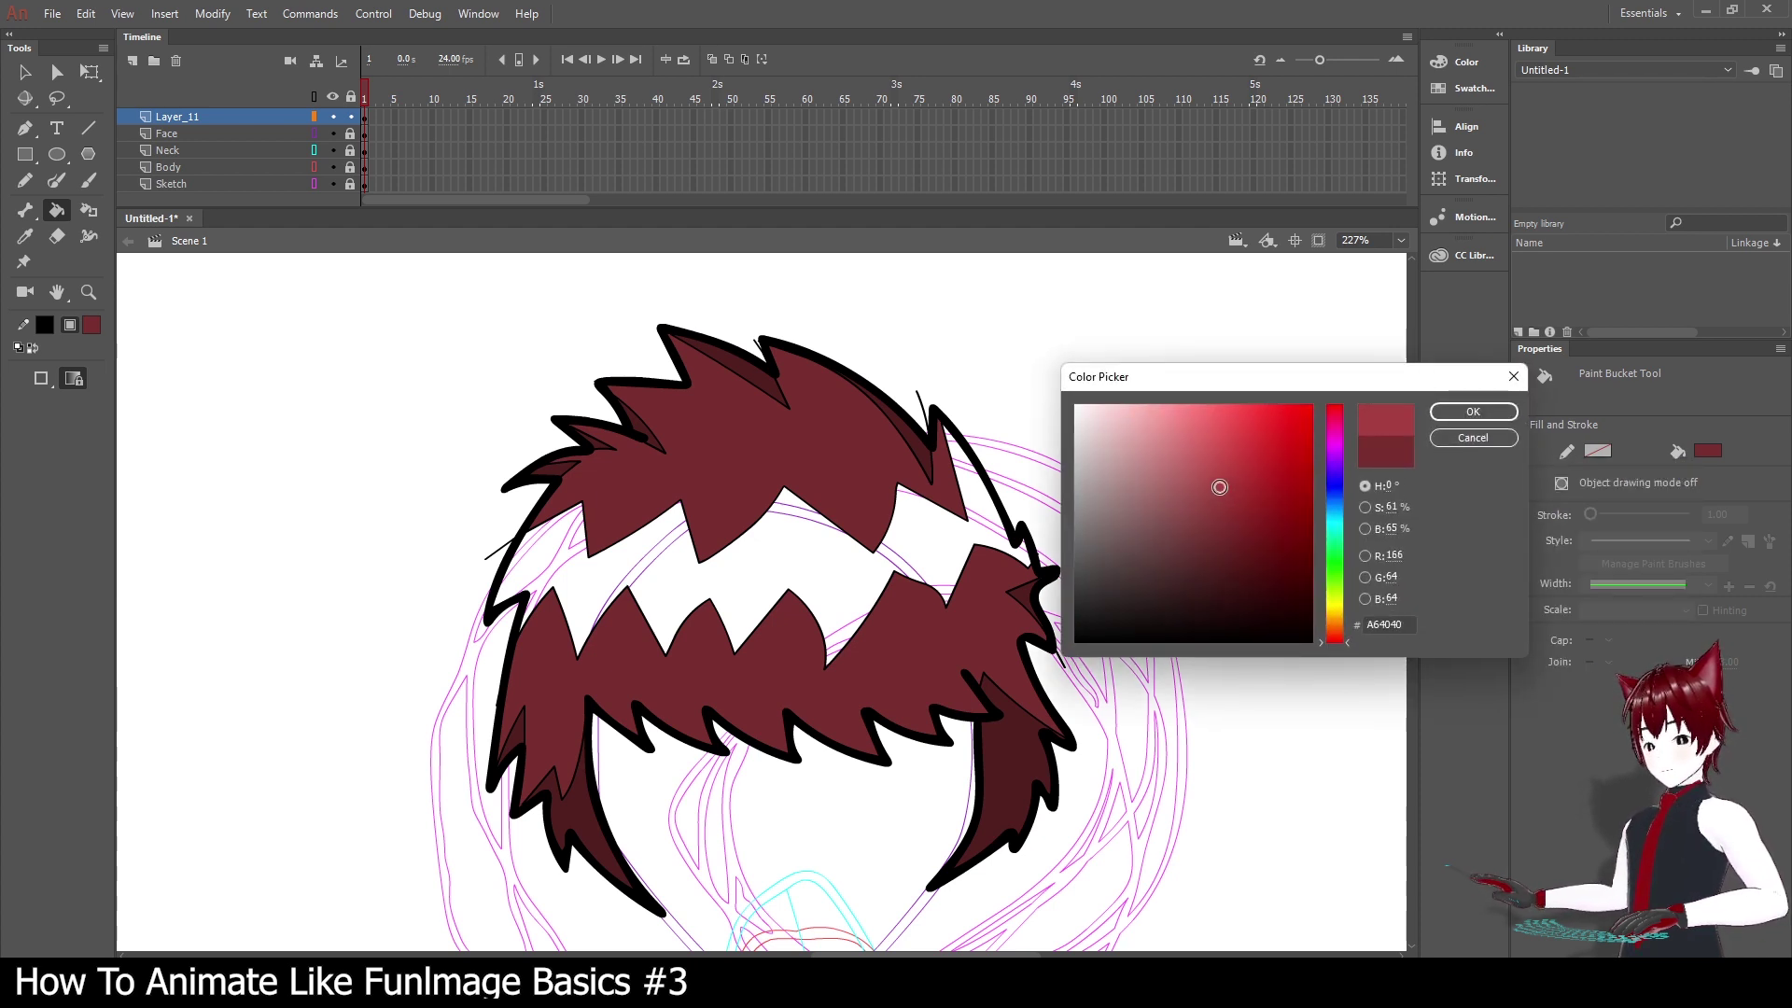
click(1473, 412)
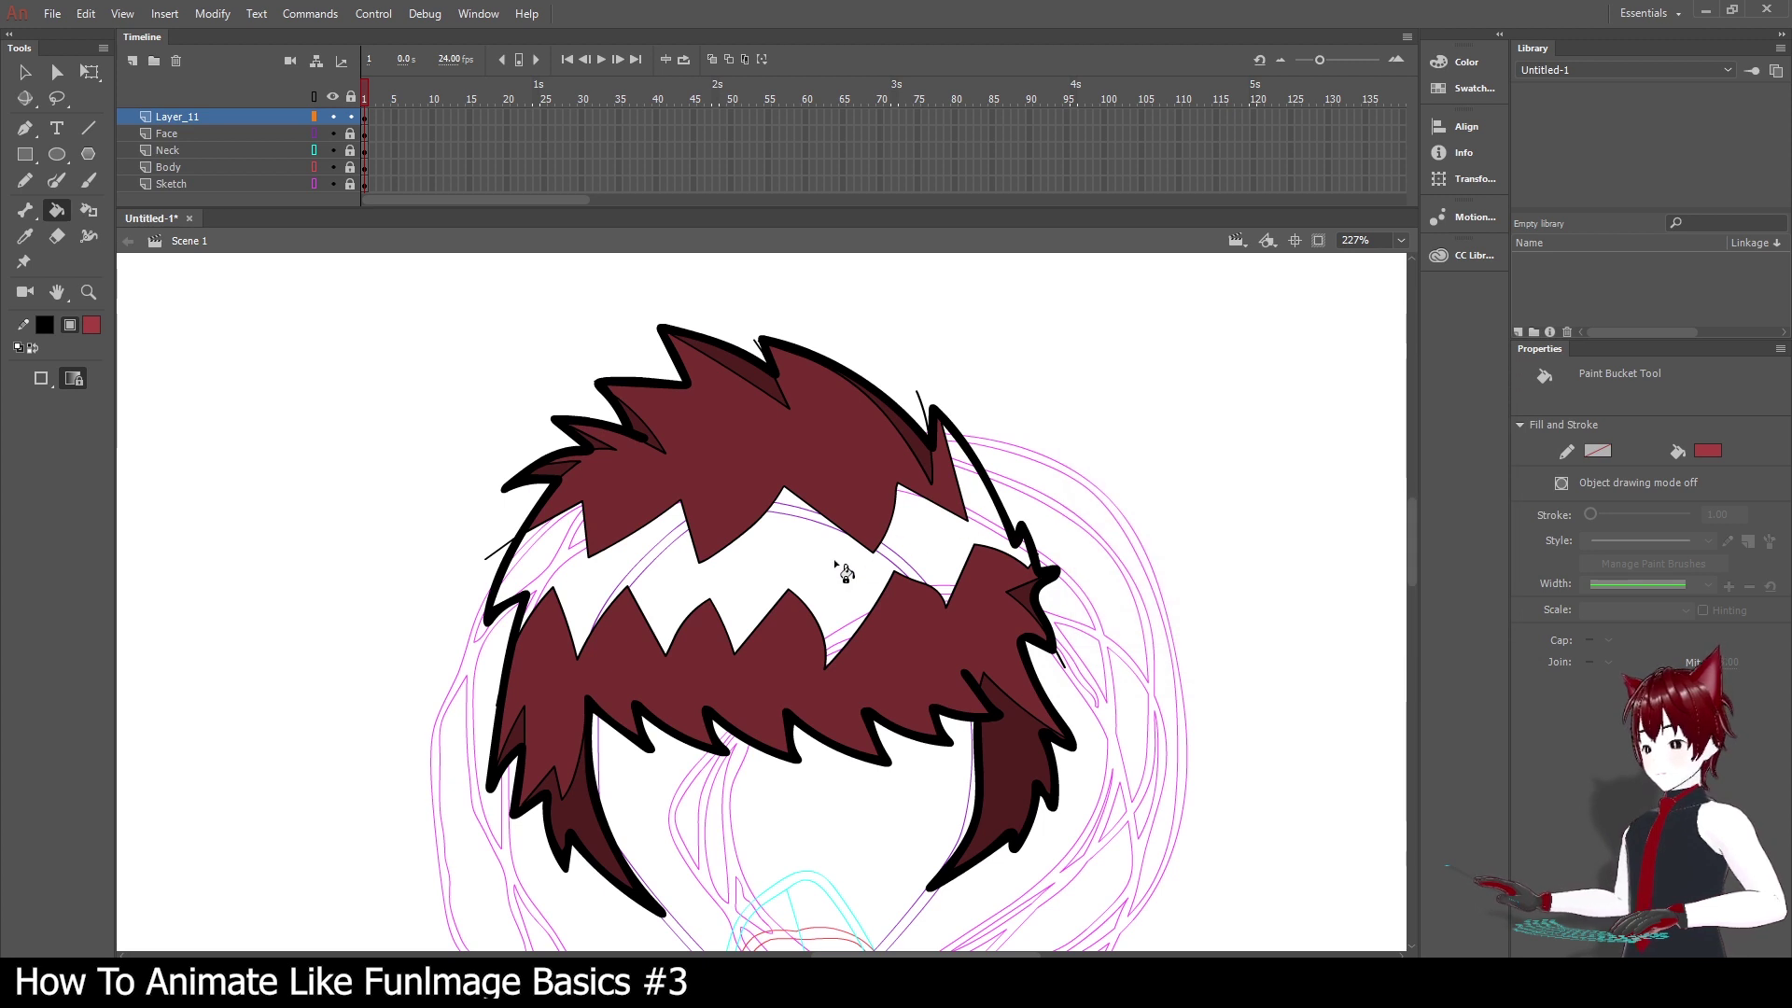
click(728, 586)
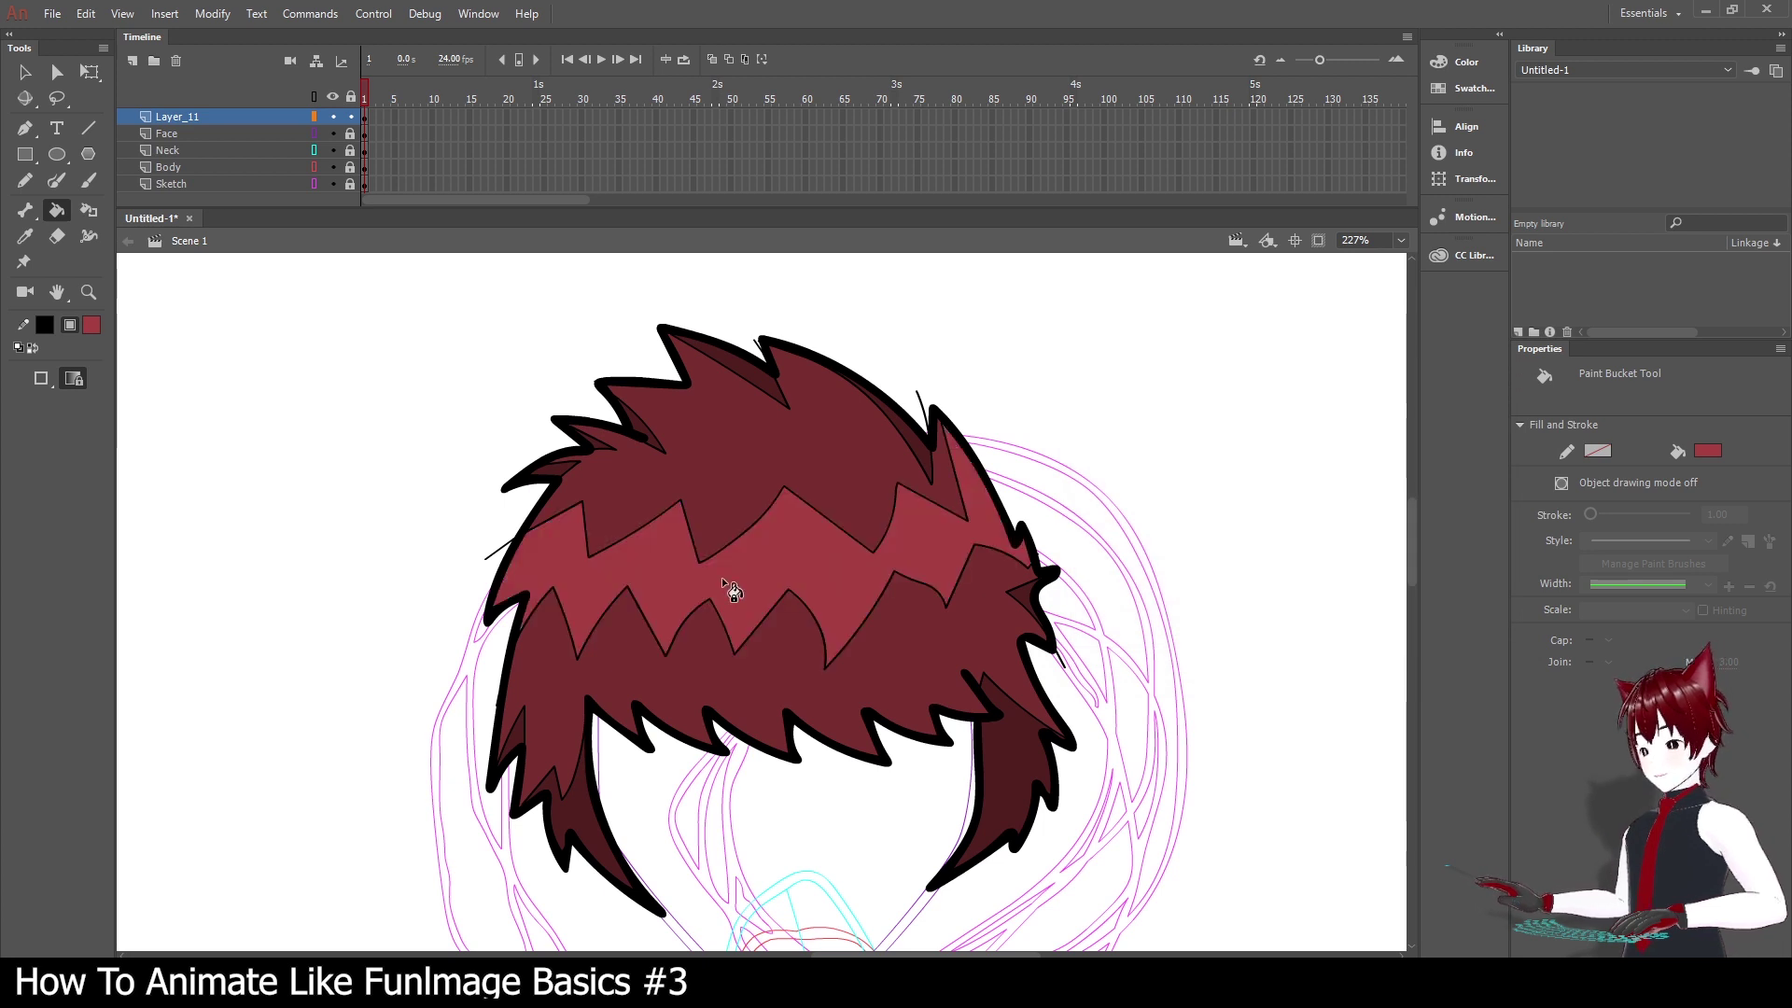
Delete the thin black lines along the highlight band's upper zigzag edge and around the shading beneath the crown spikes.
click(24, 79)
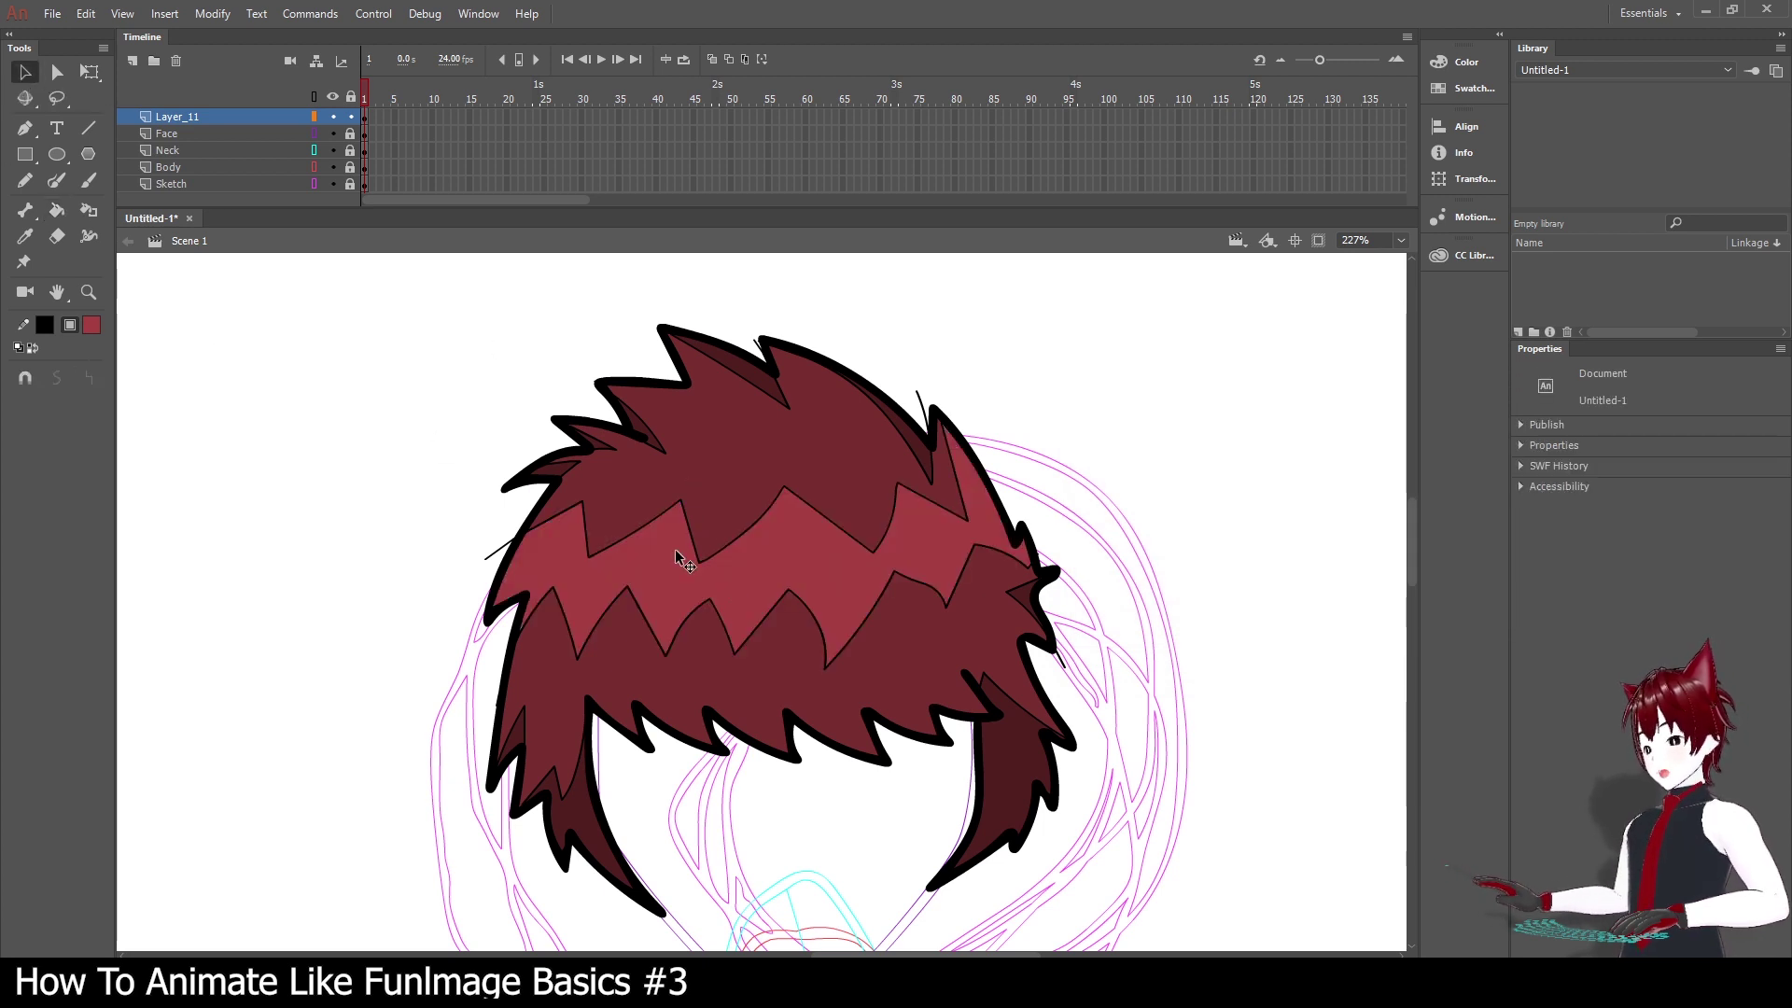
double_click(695, 553)
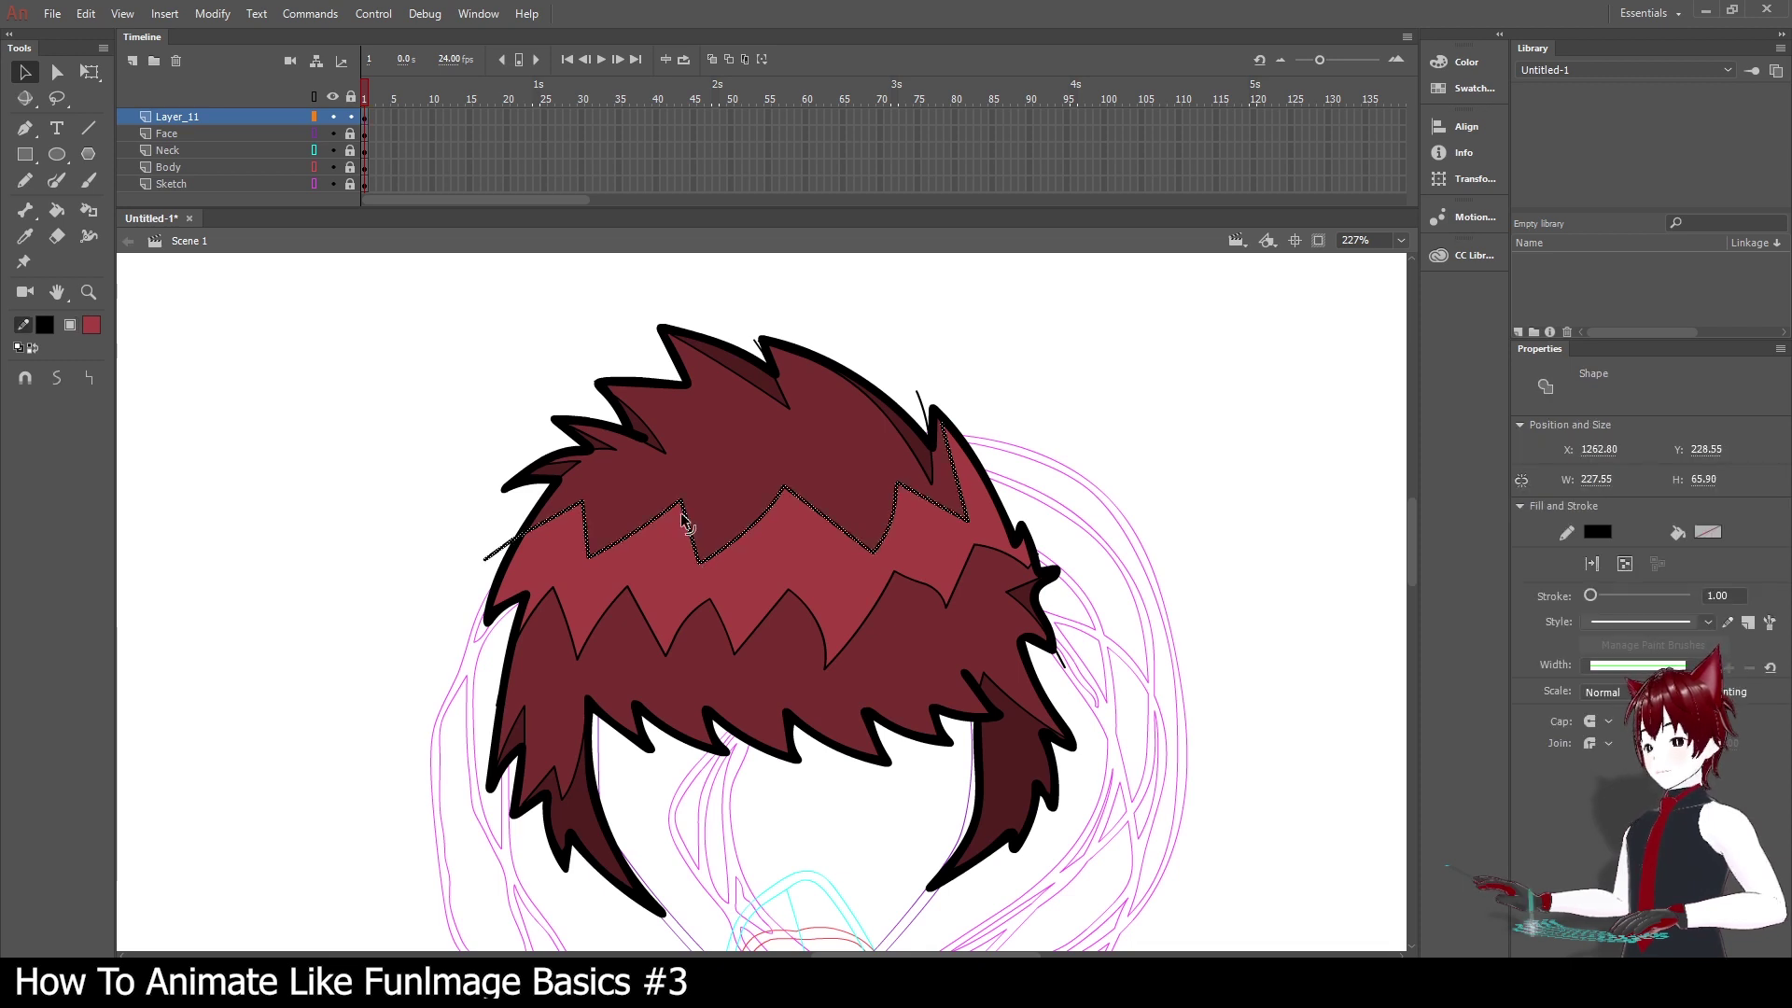
key(Delete)
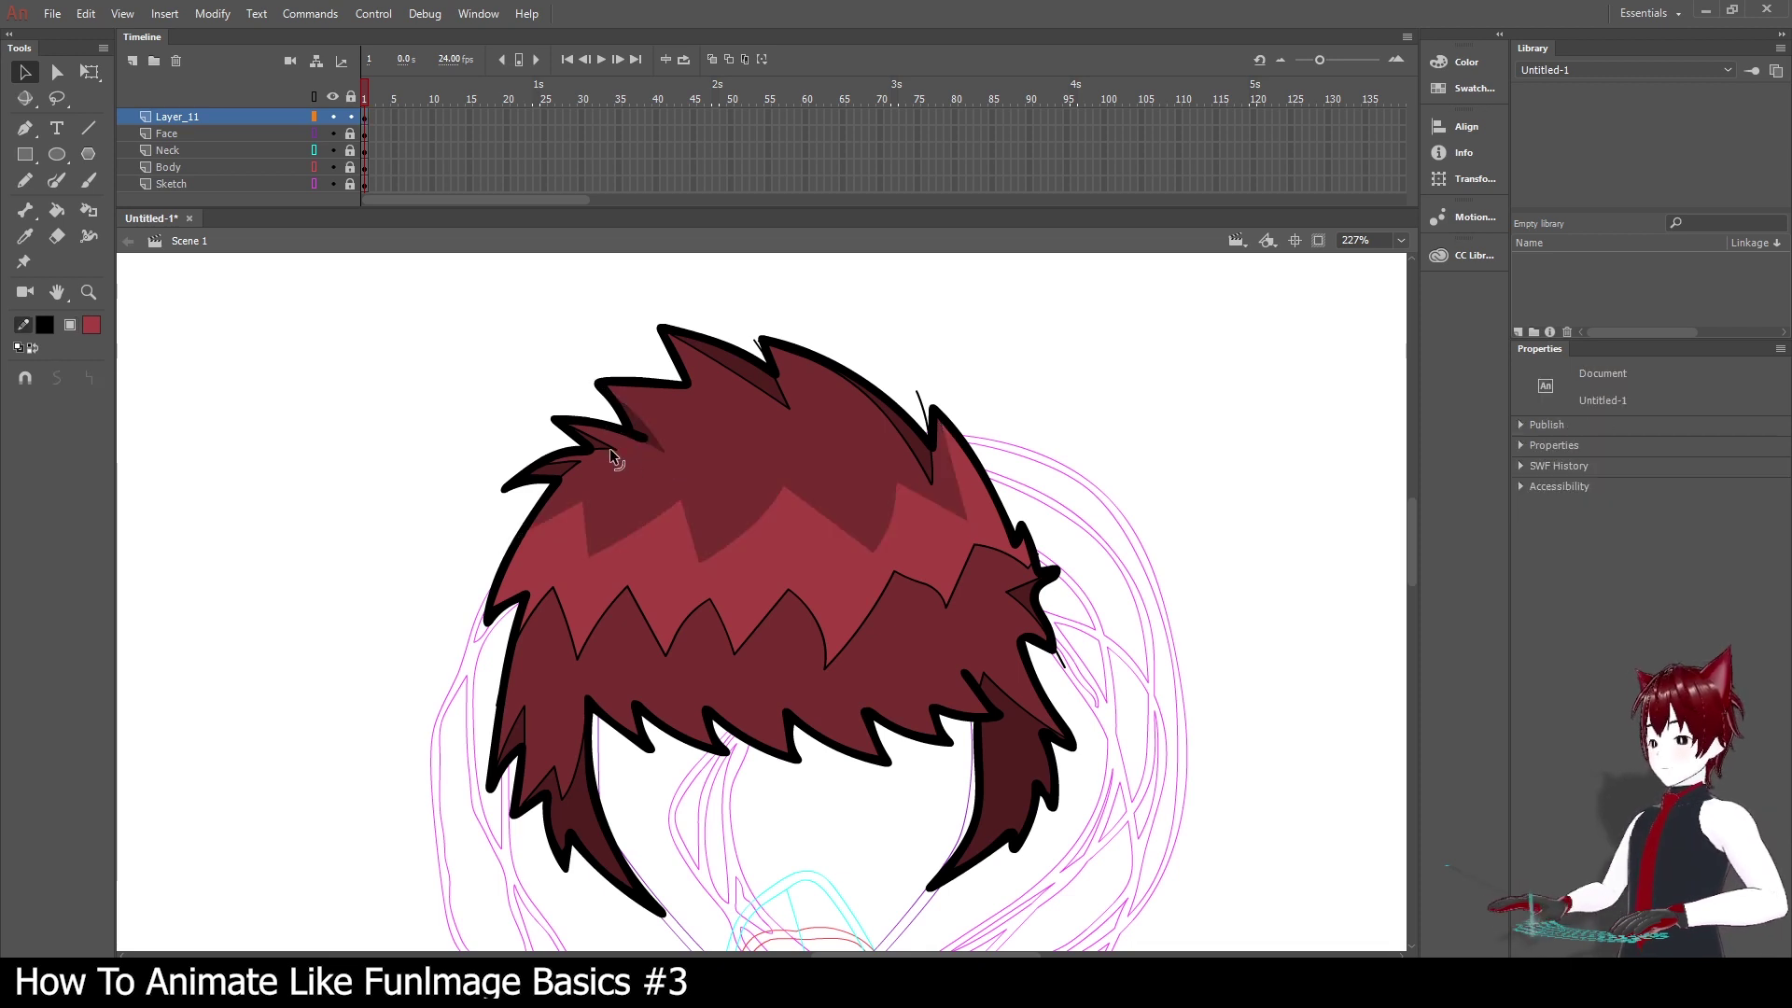
click(568, 467)
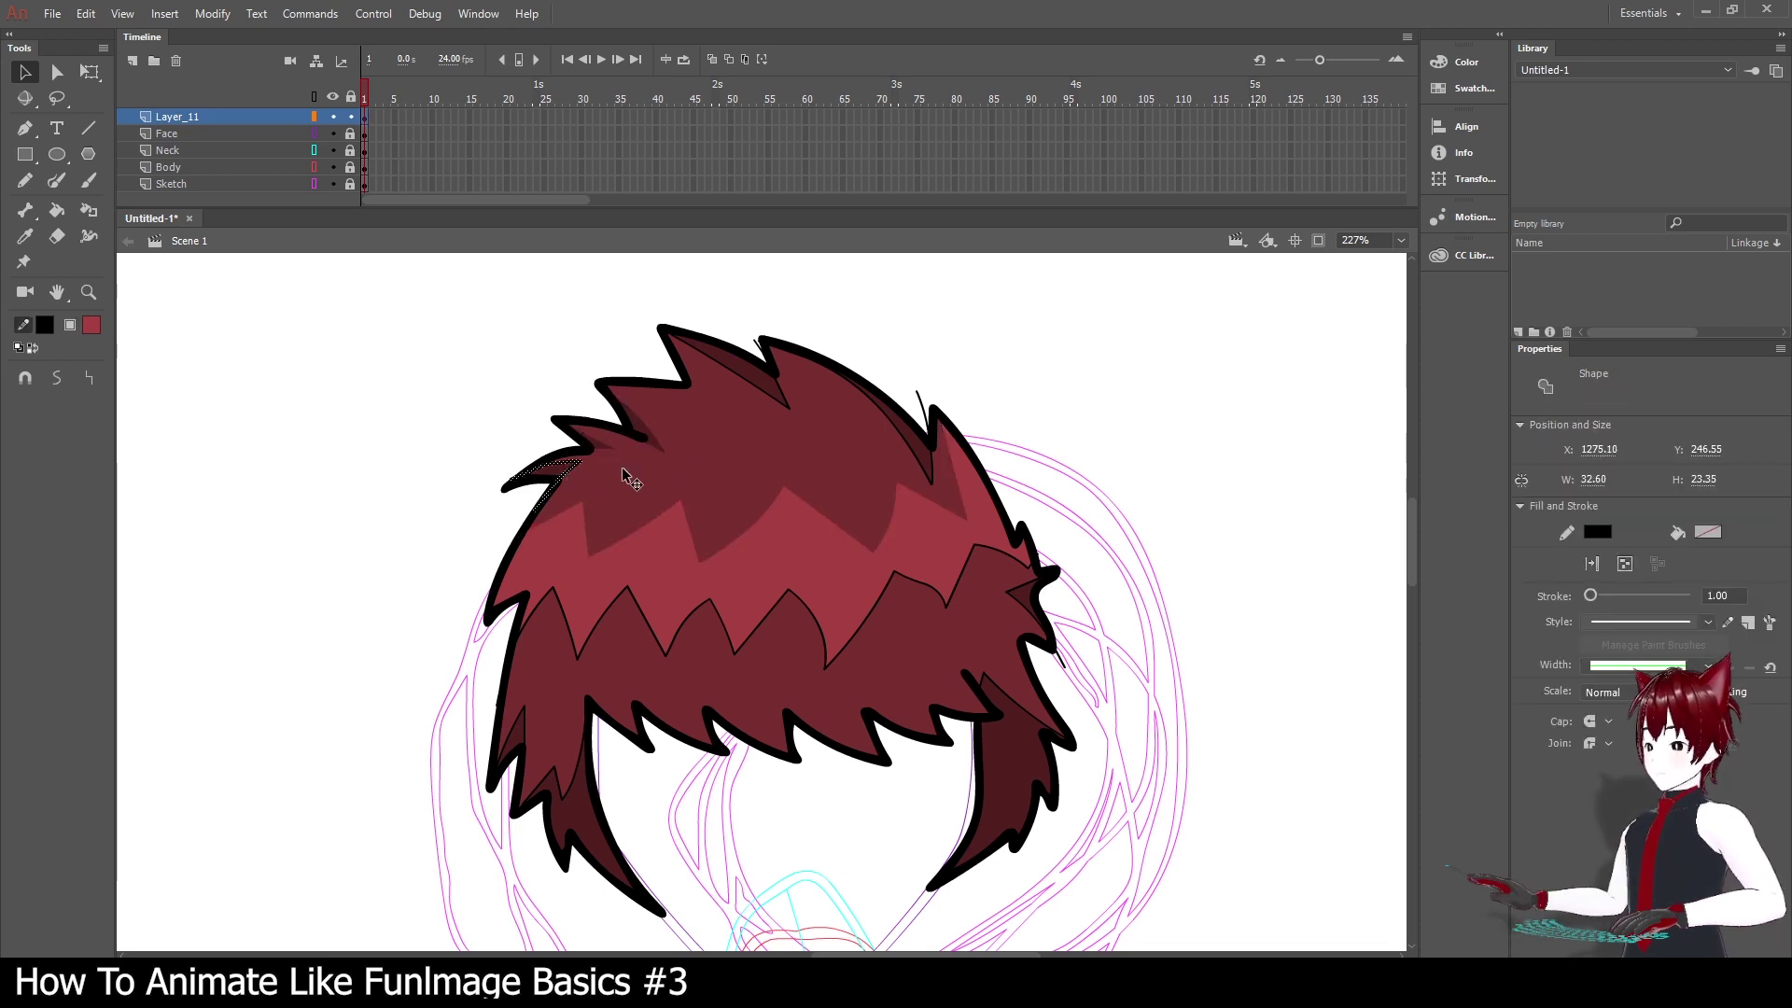
key(Delete)
click(782, 412)
key(Delete)
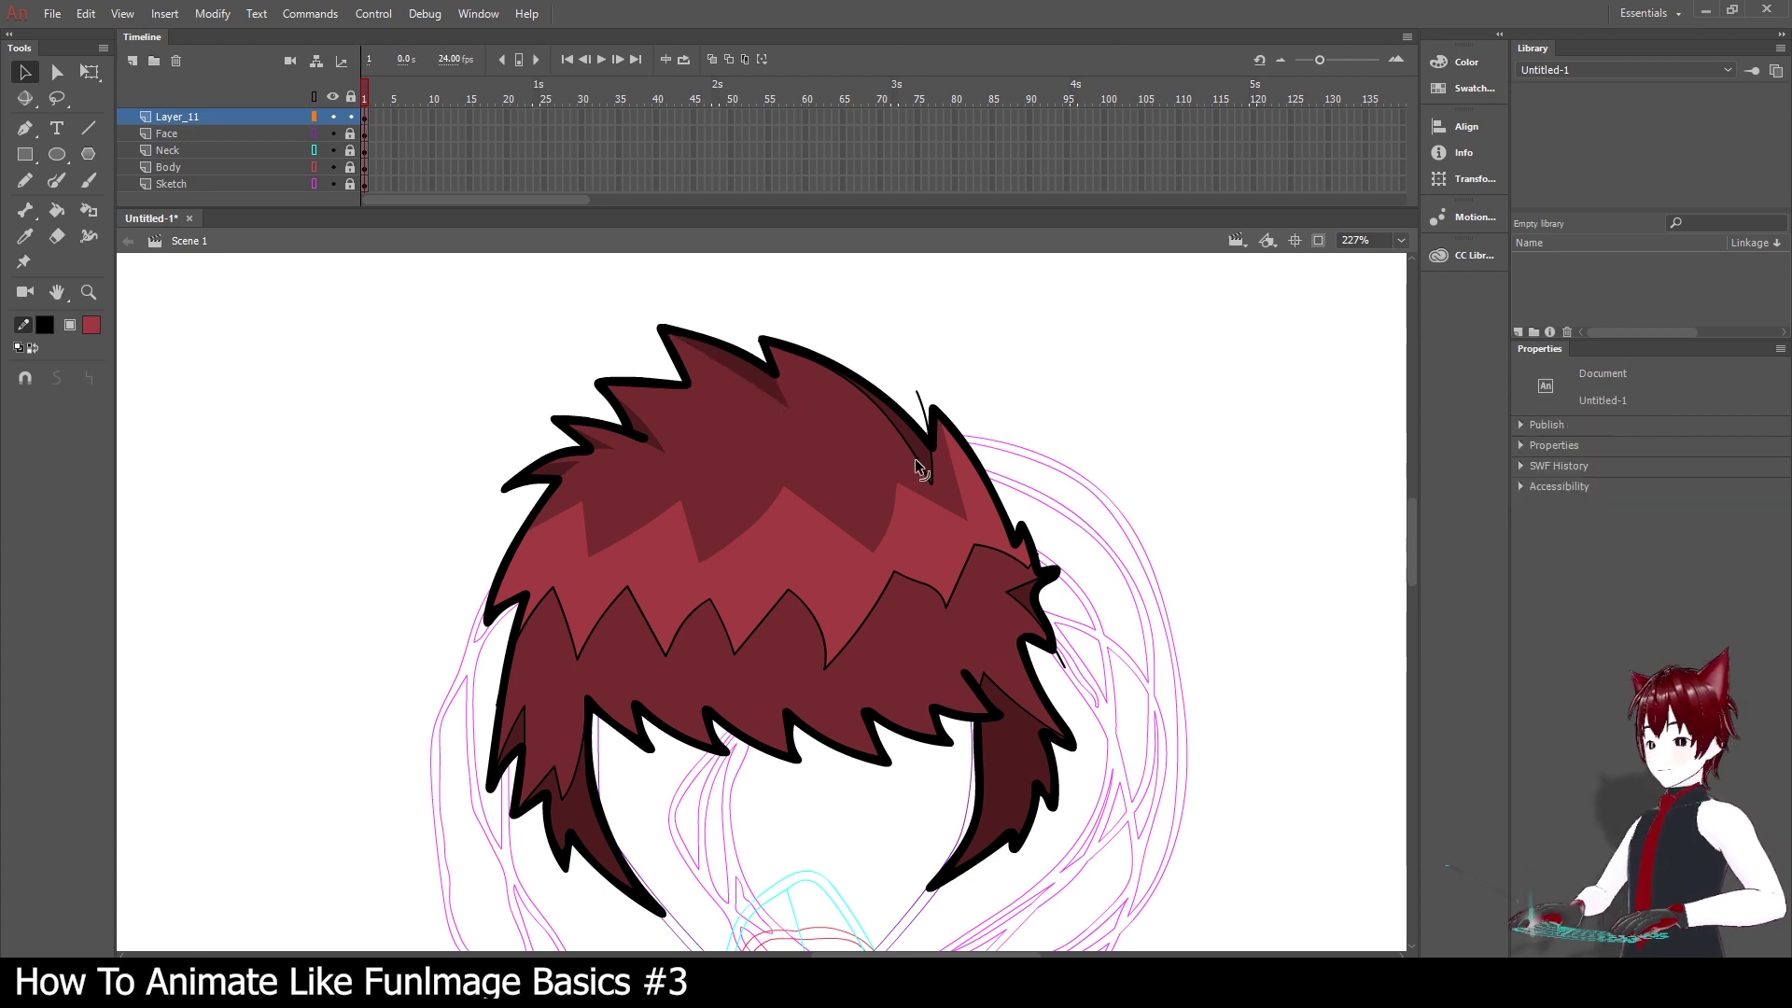
click(916, 455)
key(Delete)
Delete the thin lines along the highlight band's lower zigzag edge, the small right spike and both side locks.
click(918, 586)
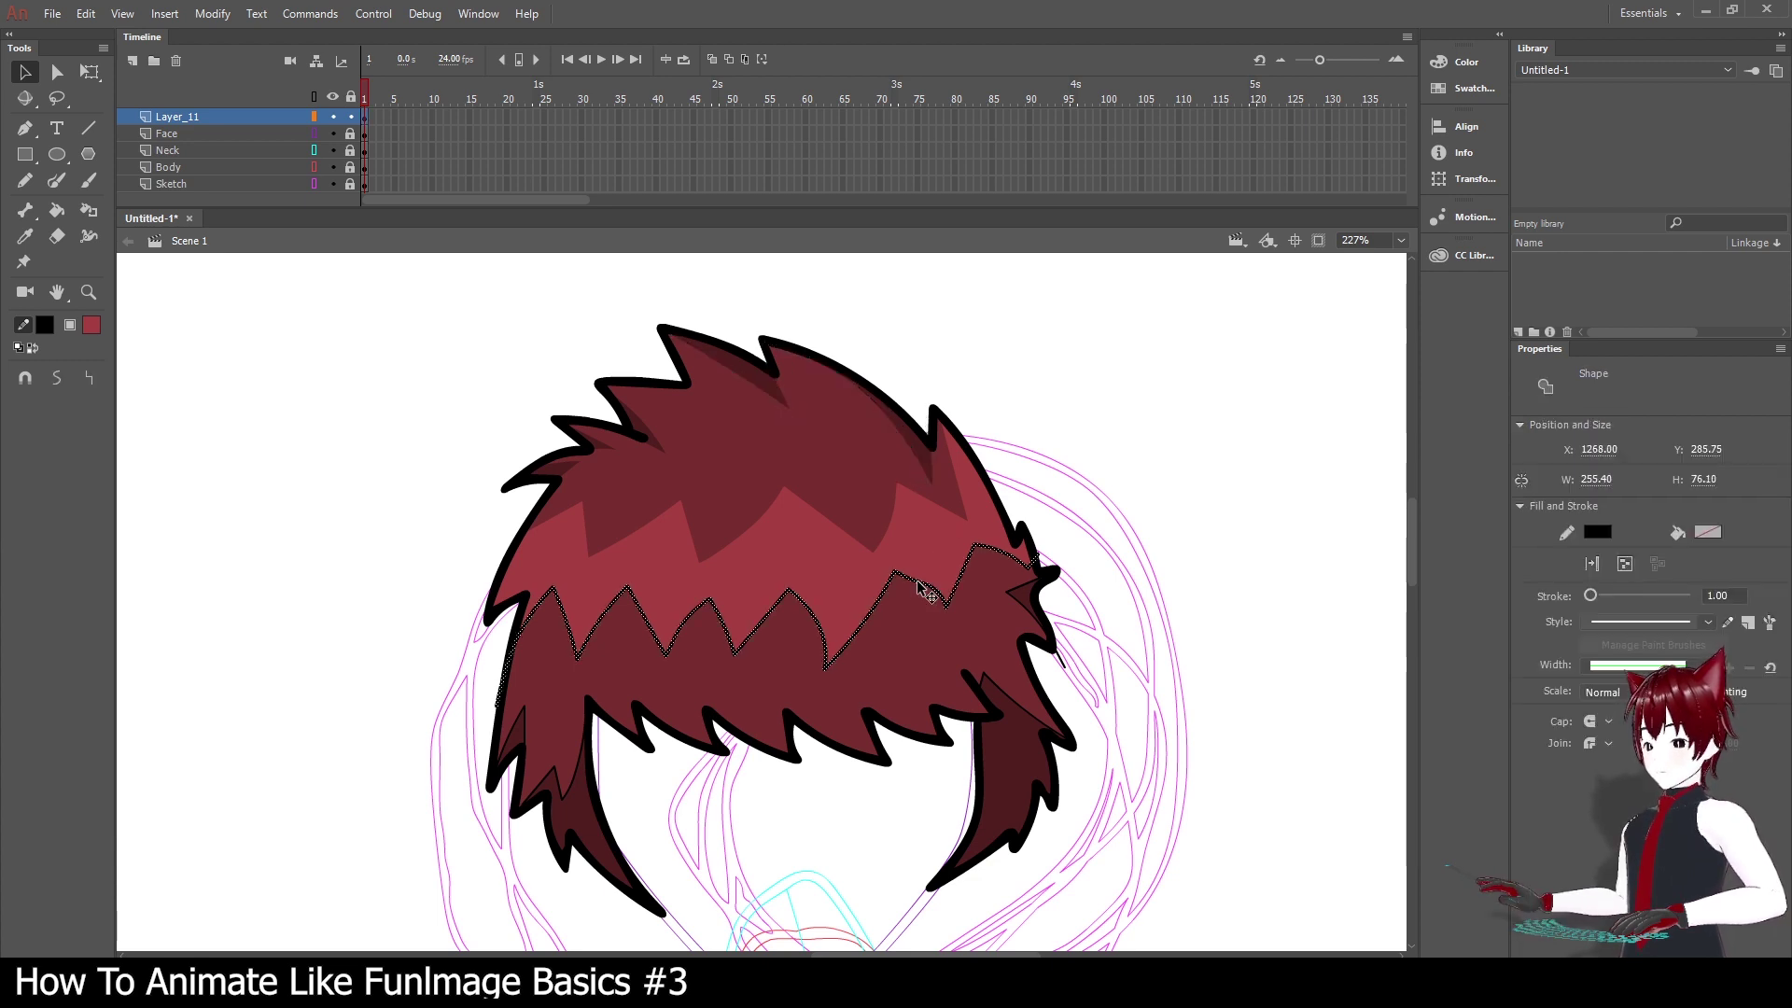
key(Delete)
click(1010, 595)
key(Delete)
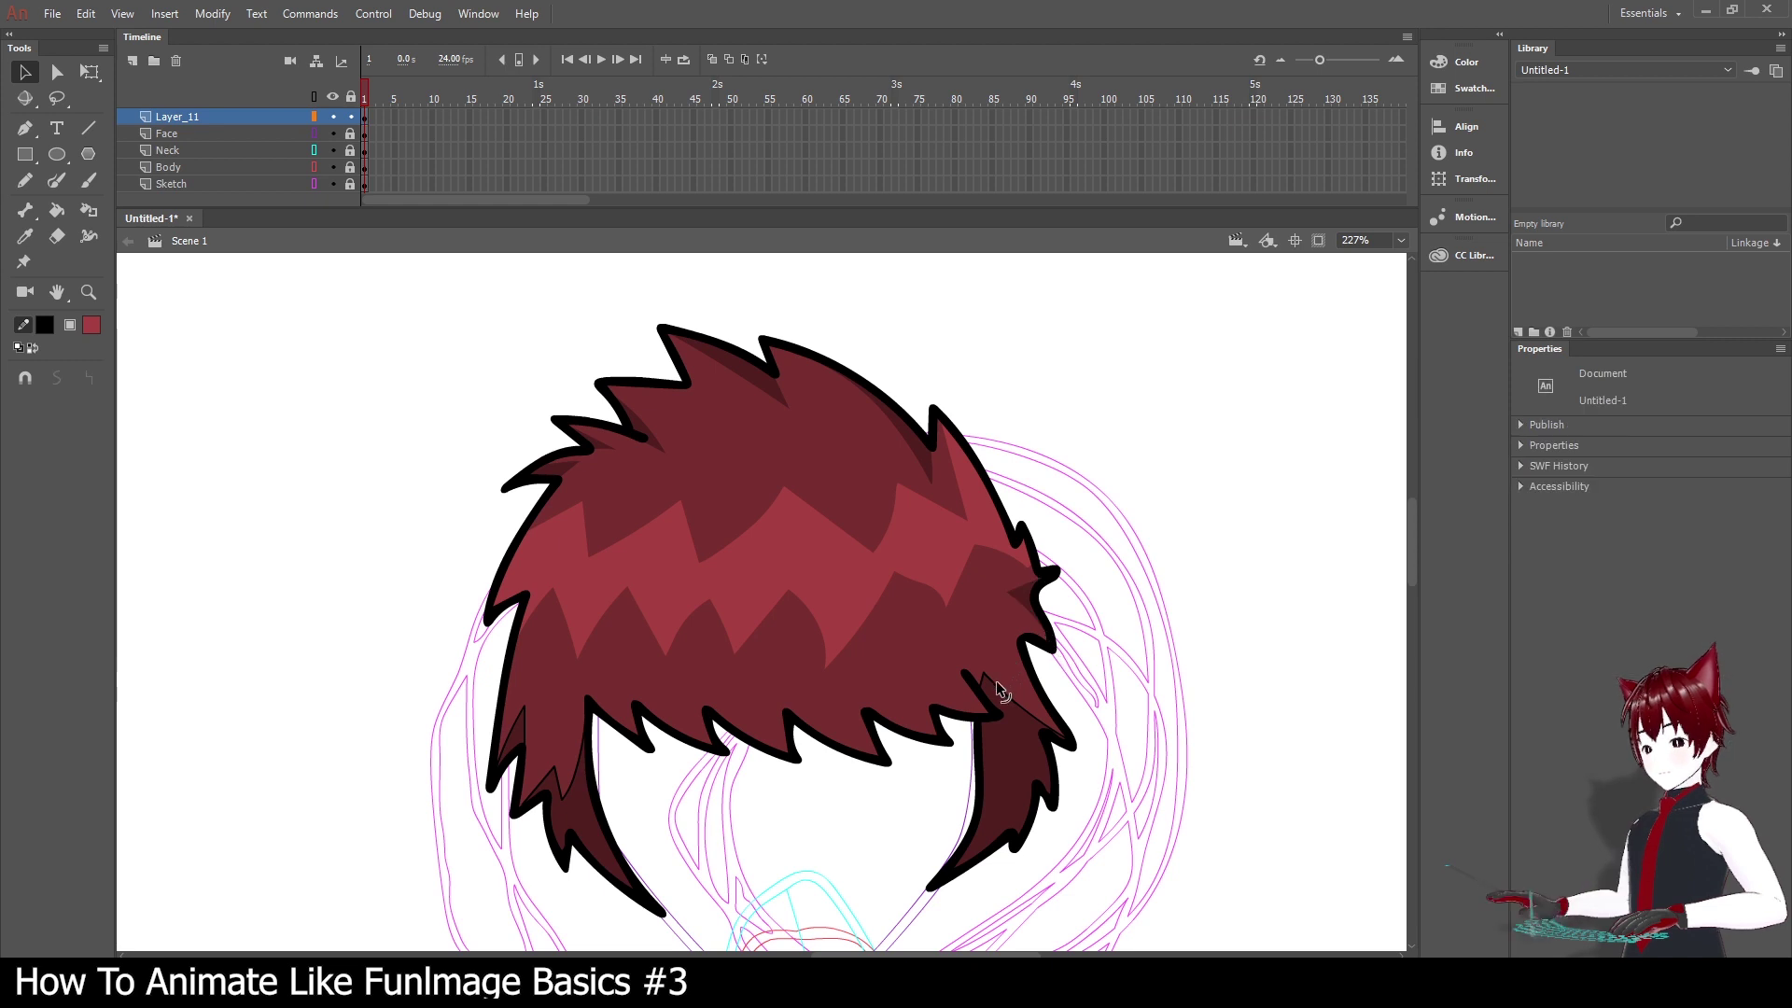
click(995, 681)
key(Delete)
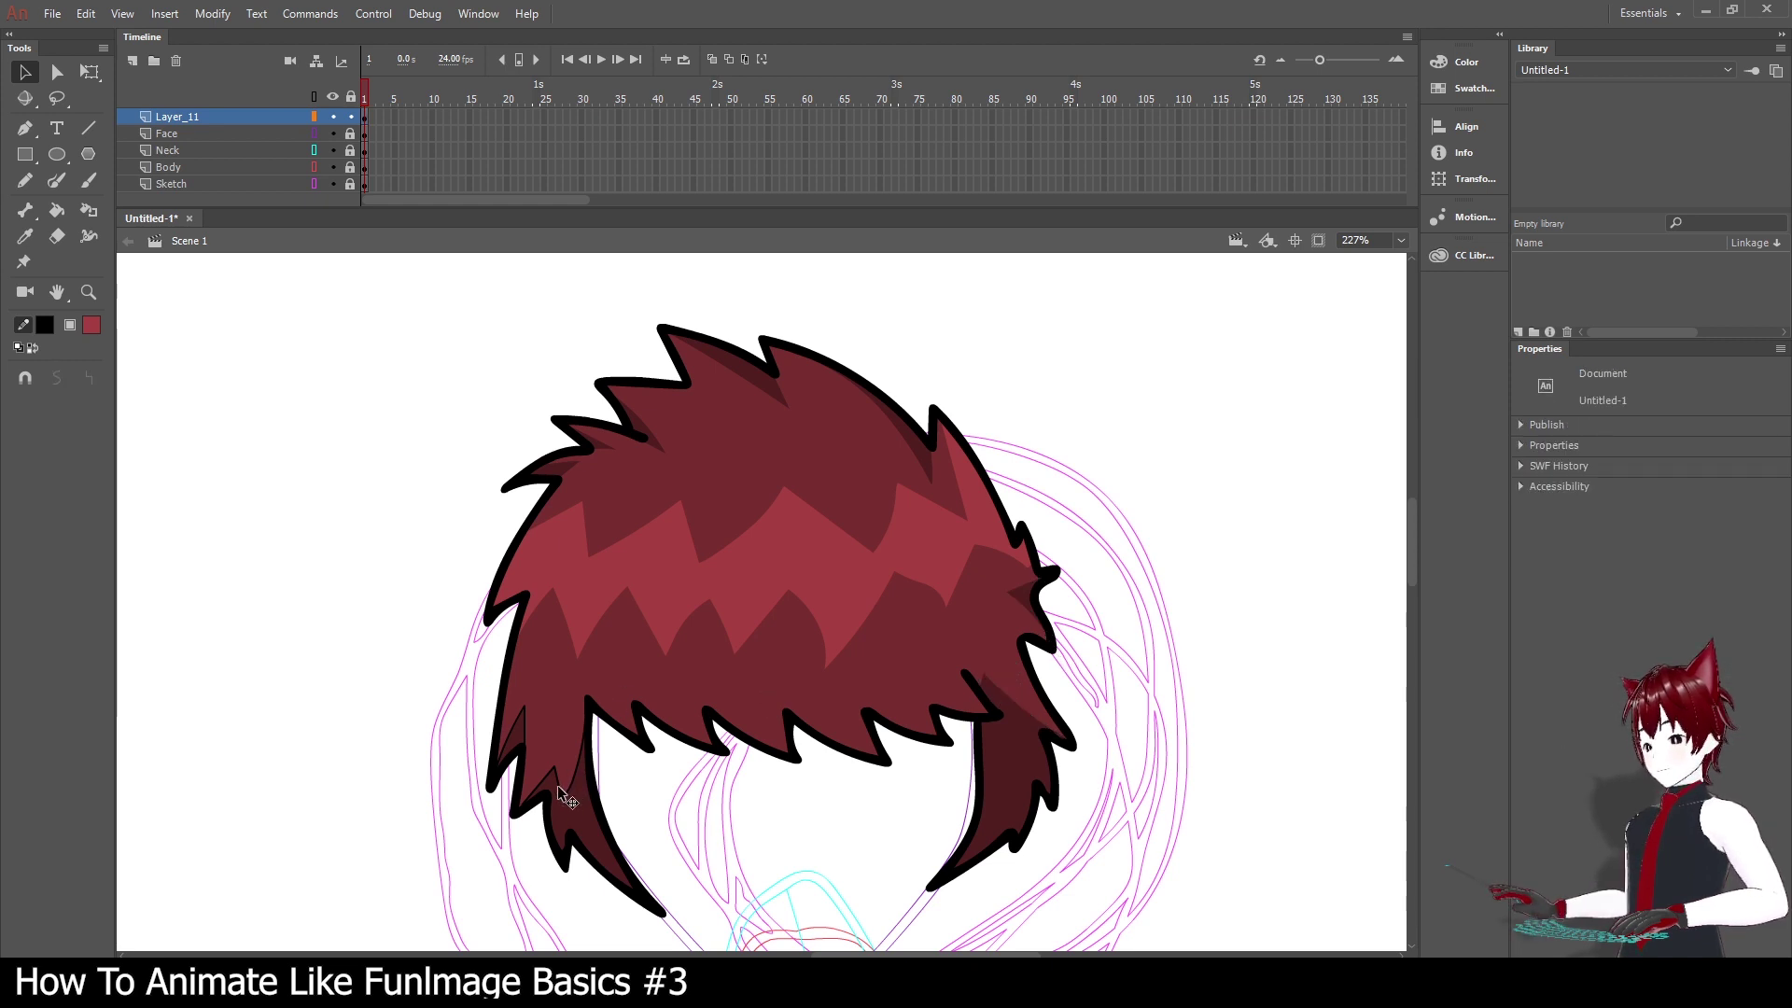
click(557, 786)
key(Delete)
click(526, 728)
key(Delete)
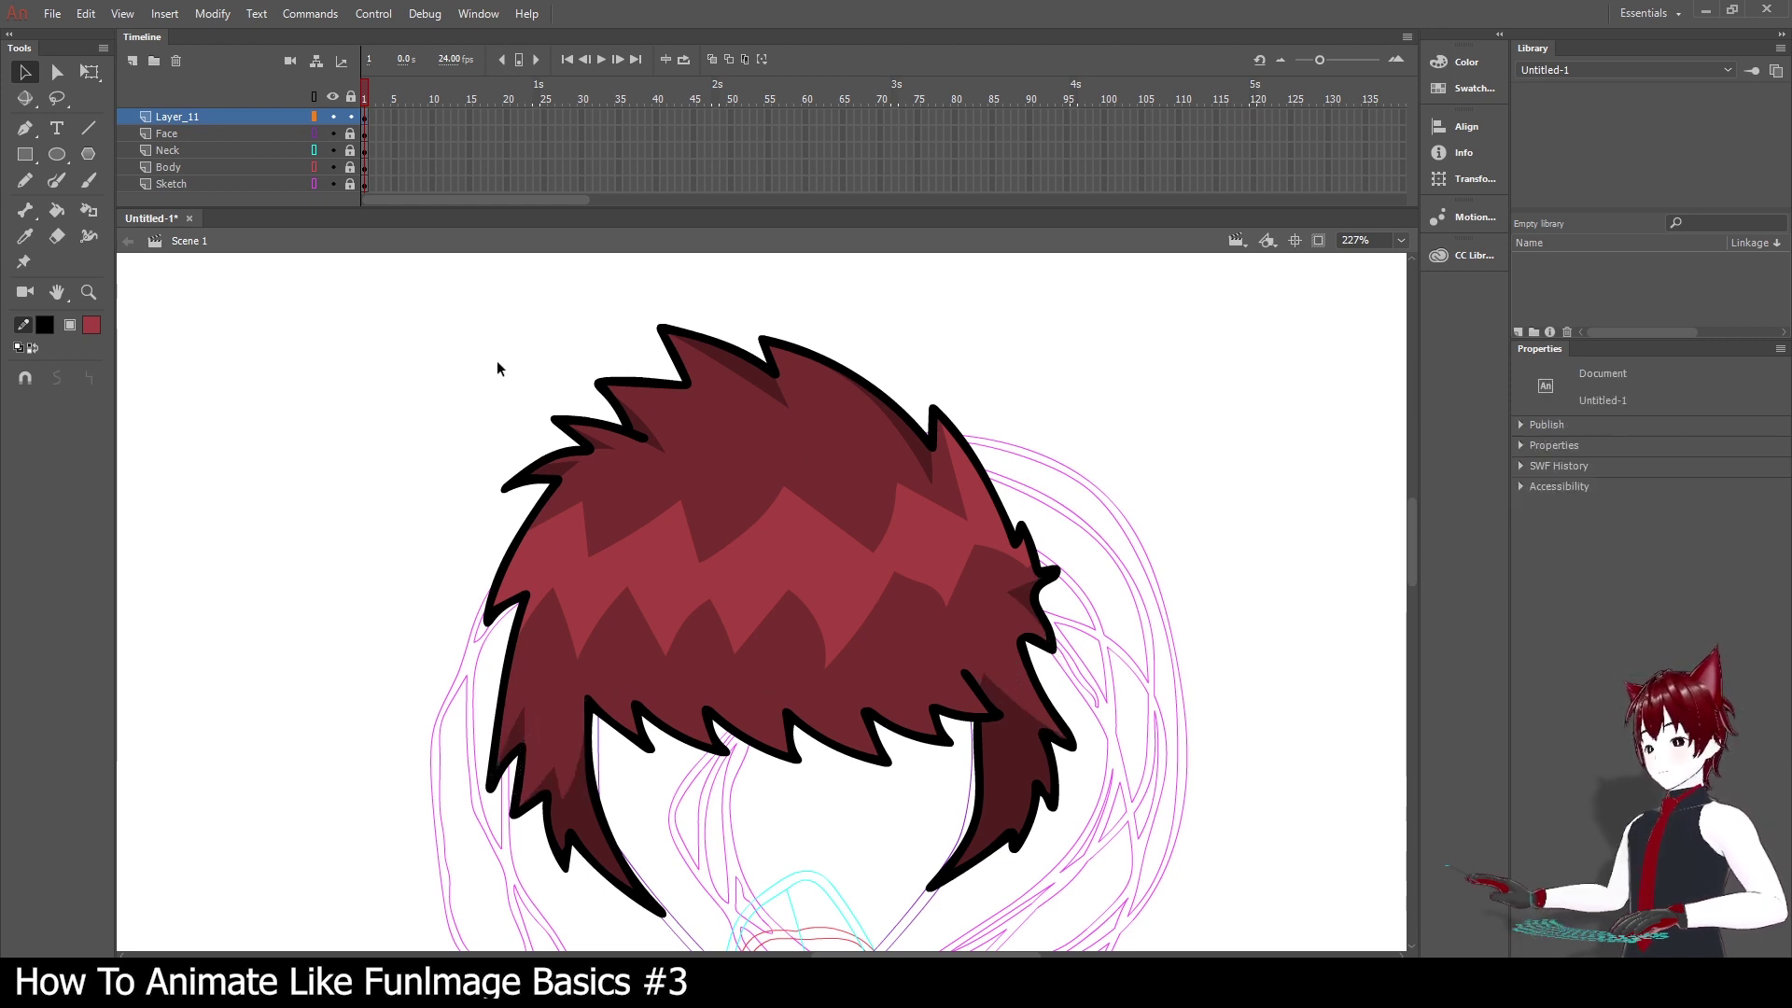
Display all layers in full colour instead of outlines and delete the Sketch layer.
click(89, 292)
click(768, 575)
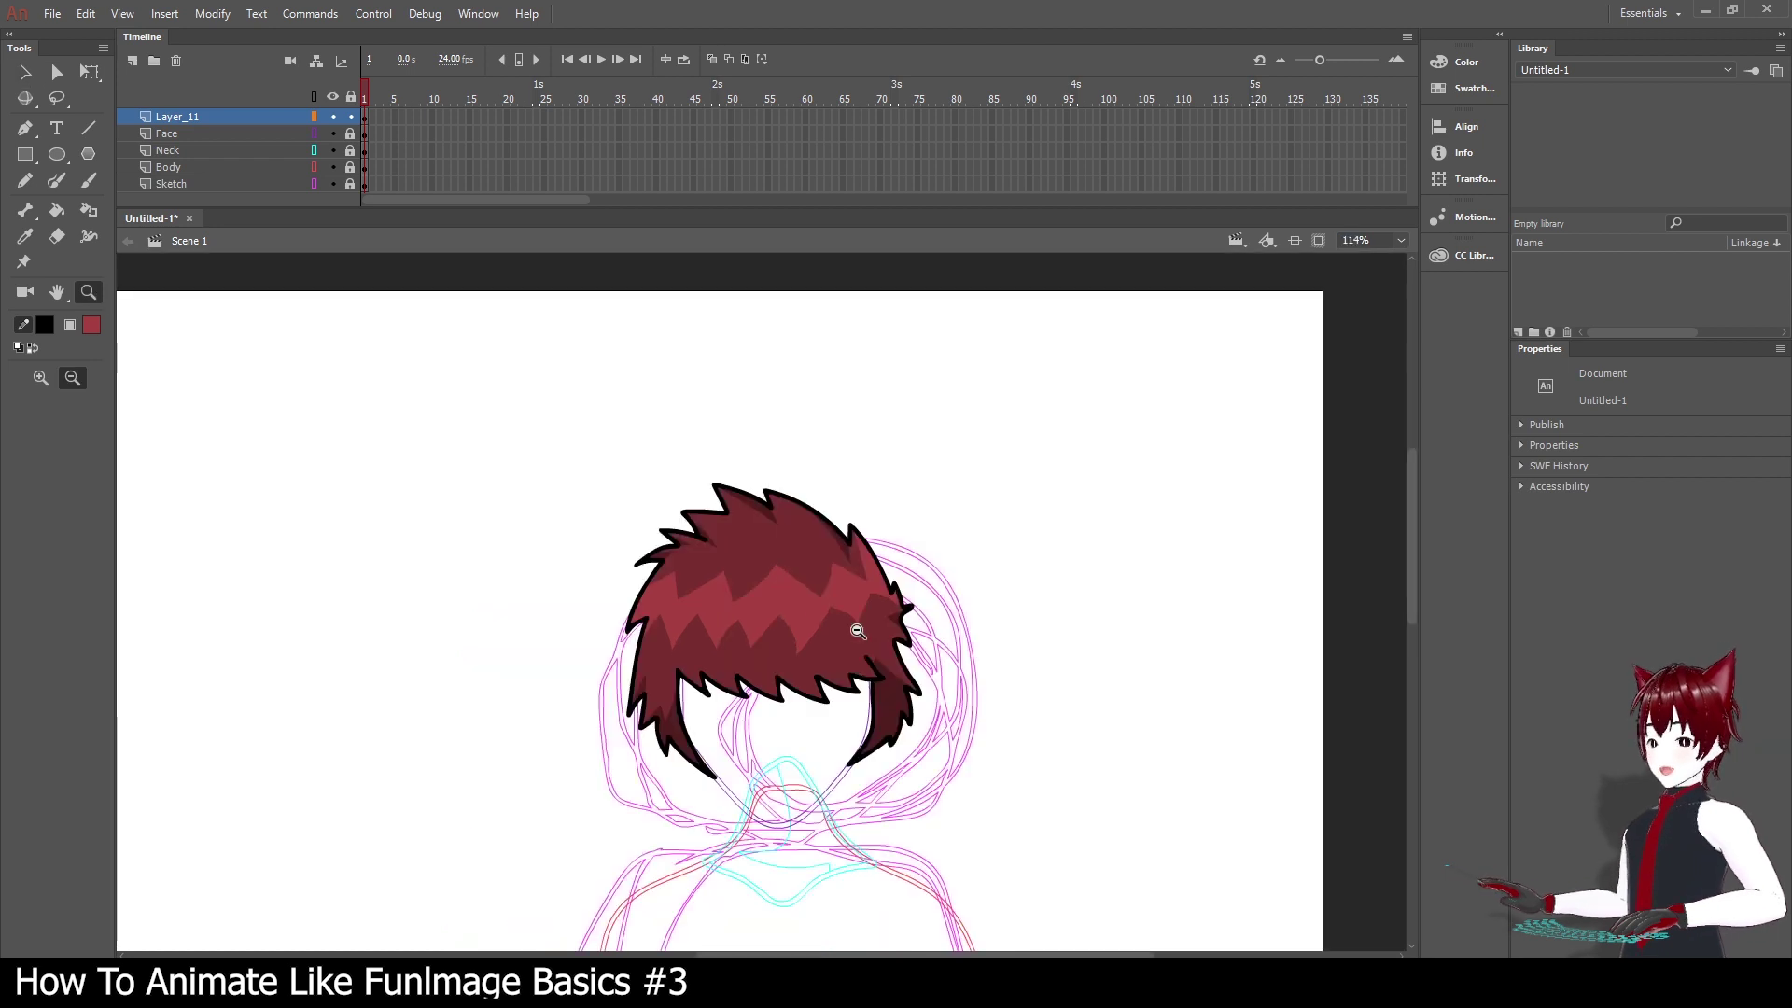
click(770, 703)
scroll(841, 624, down, 3)
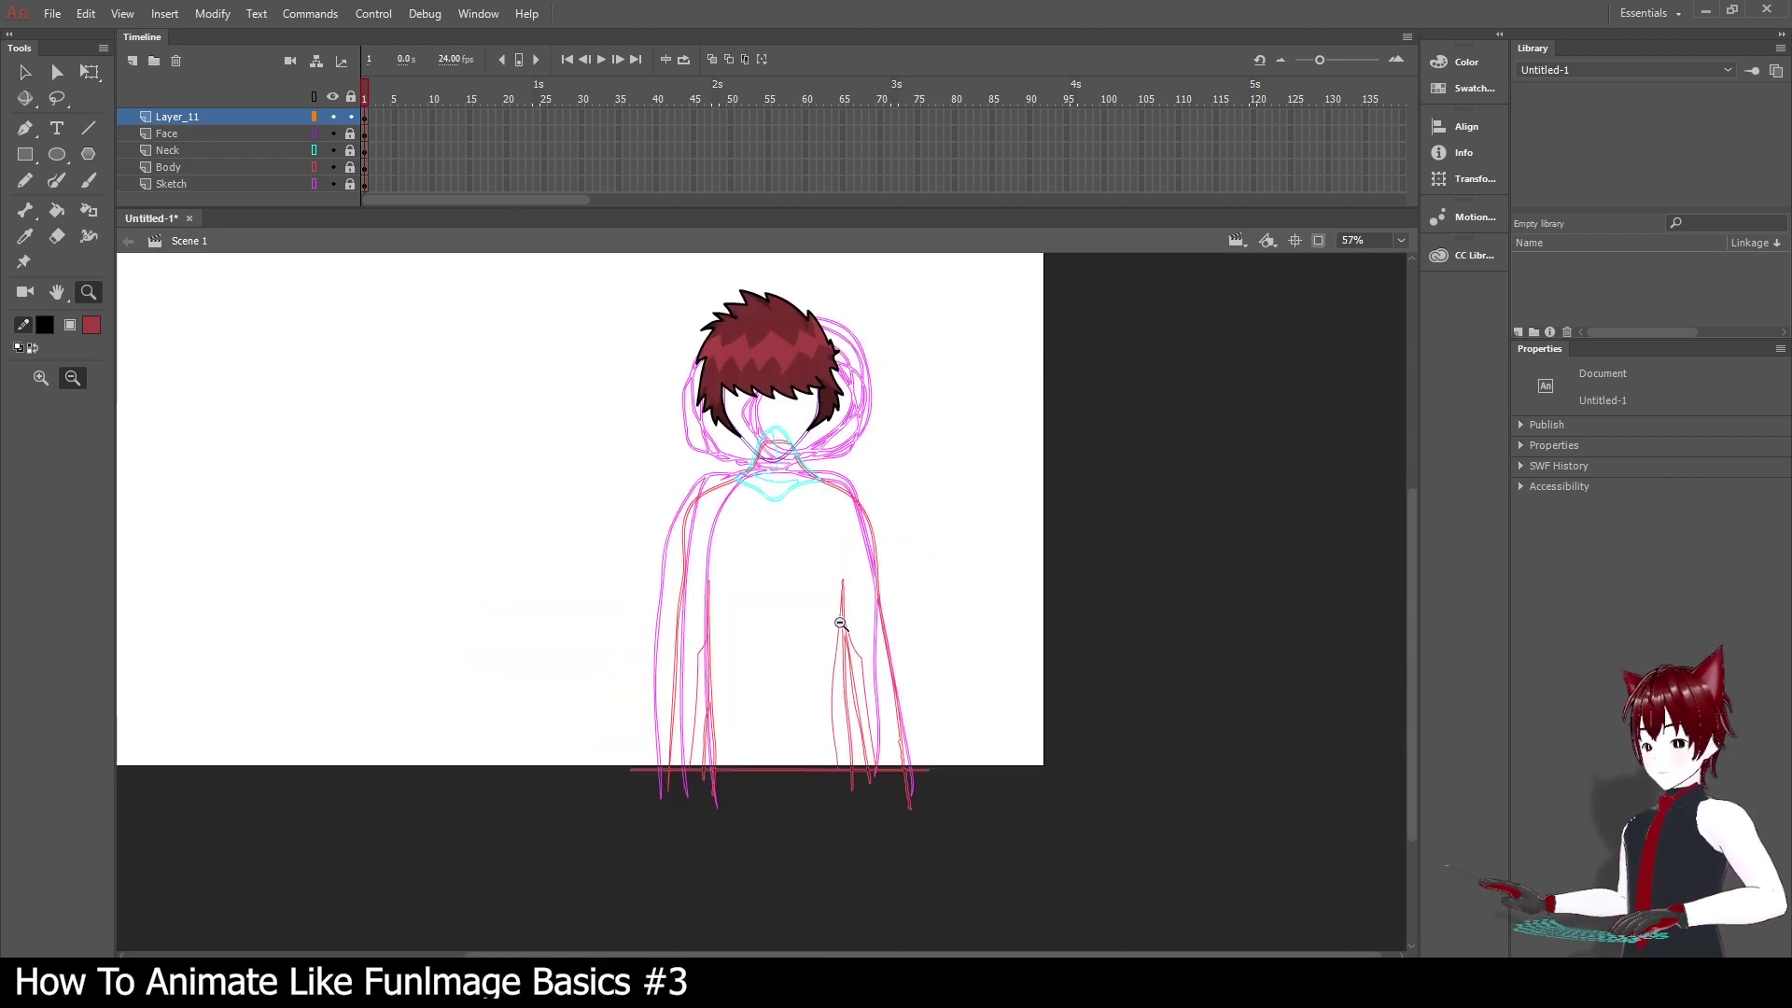
scroll(850, 609, up, 3)
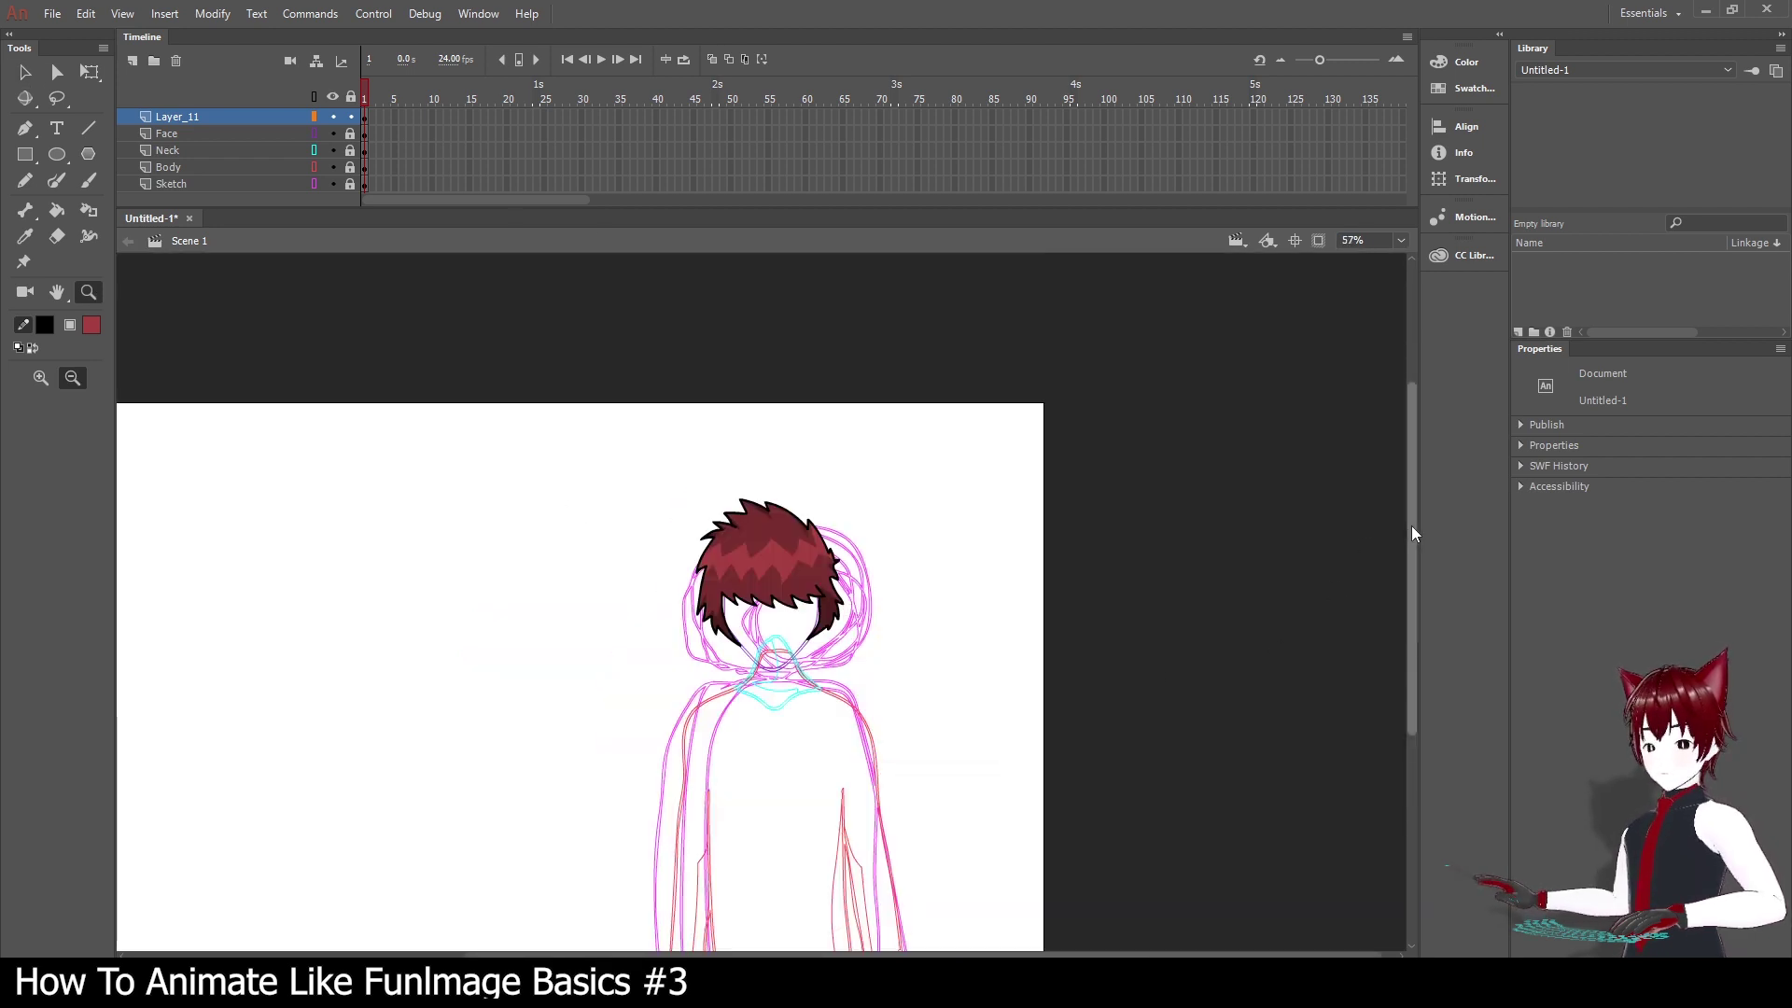
drag(1411, 525, 1411, 569)
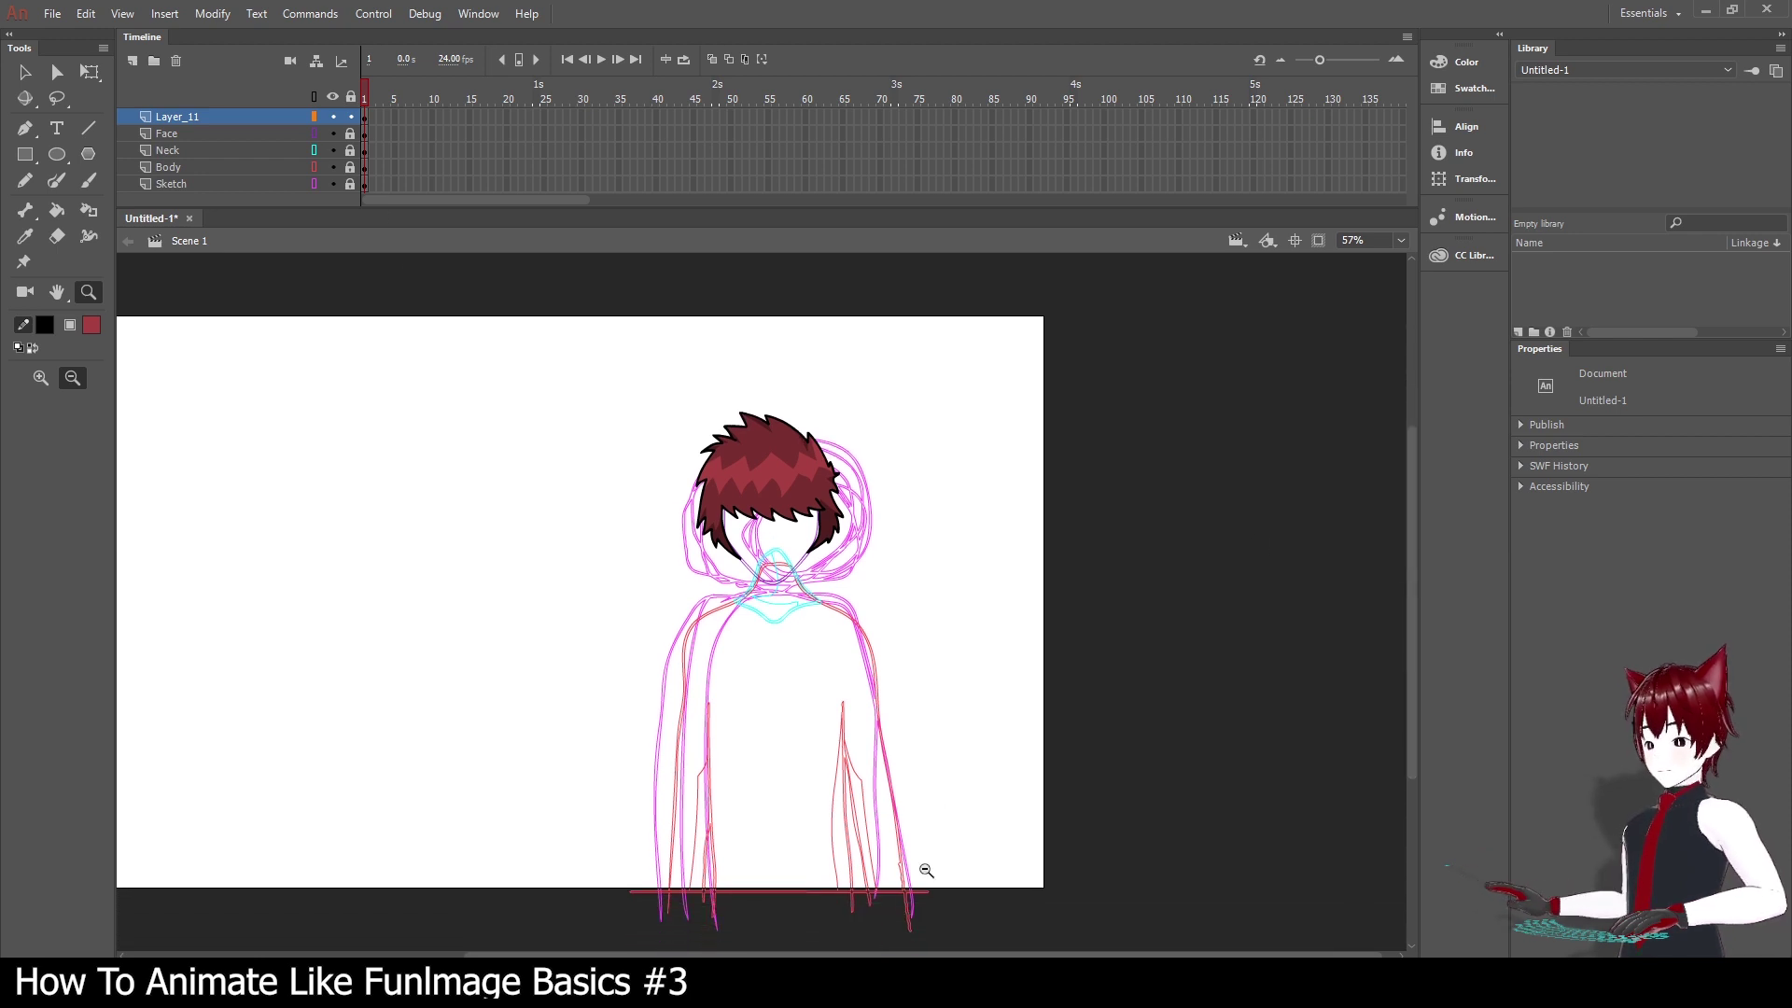
drag(808, 947, 658, 954)
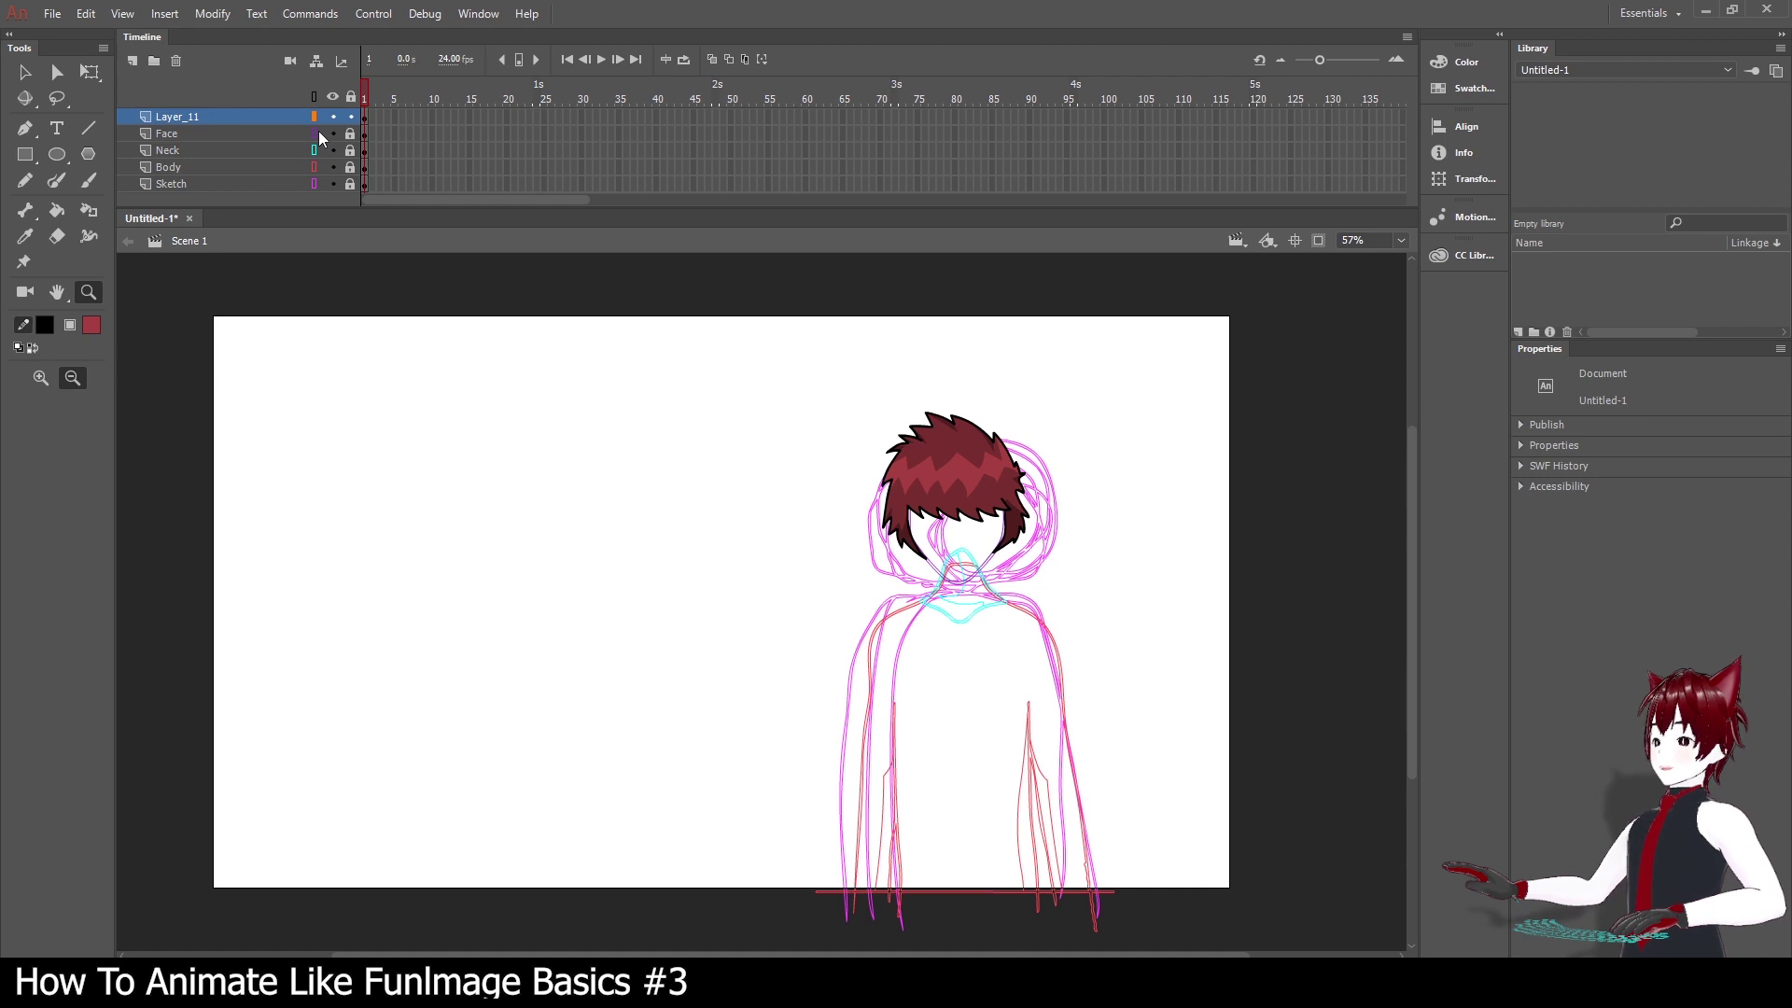
click(316, 94)
click(316, 94)
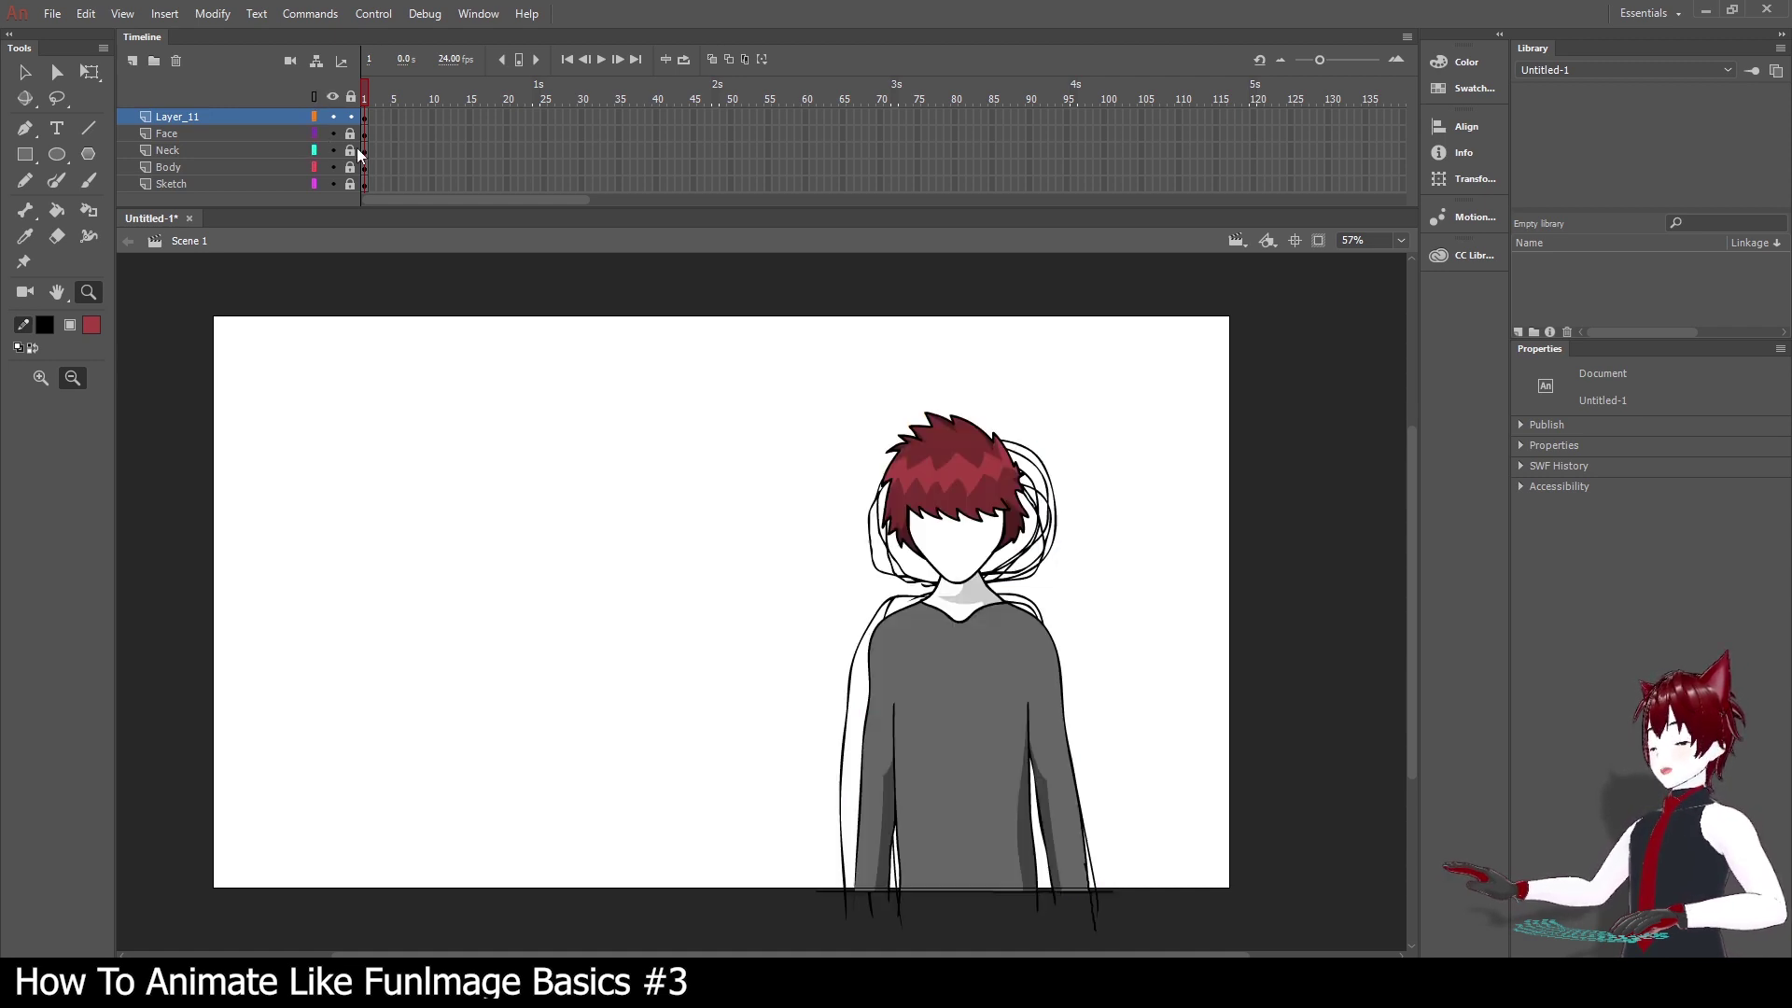
click(222, 186)
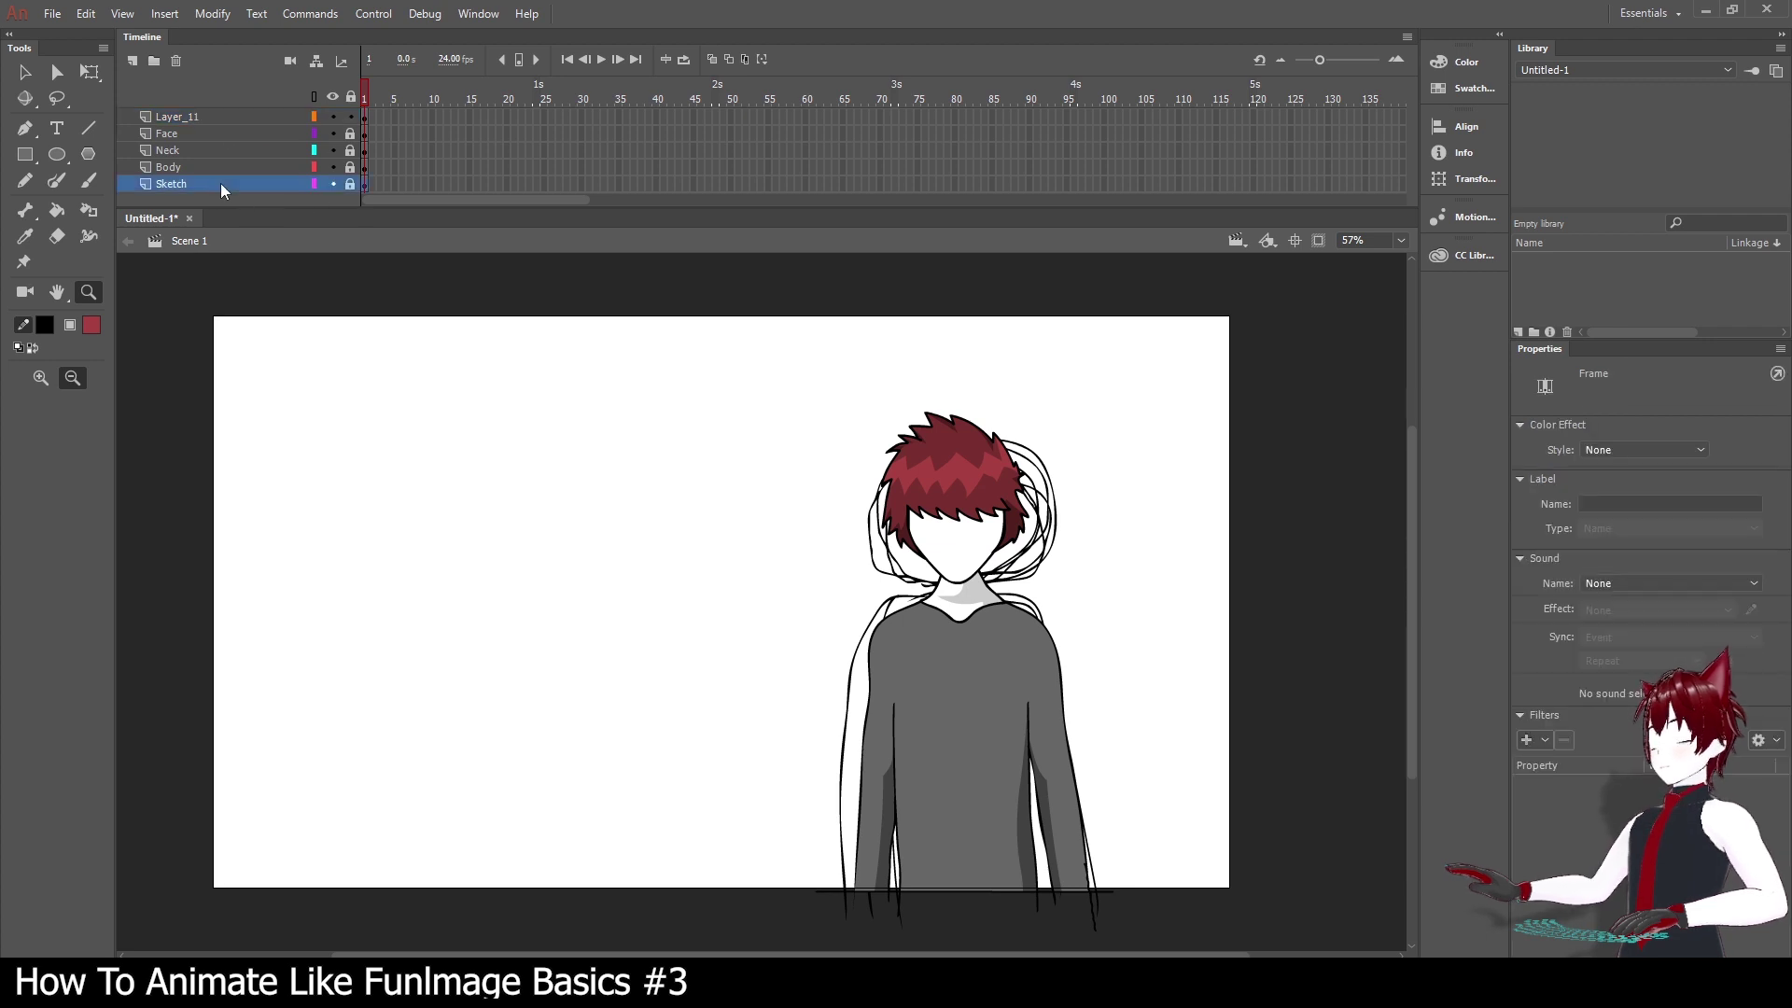
click(177, 61)
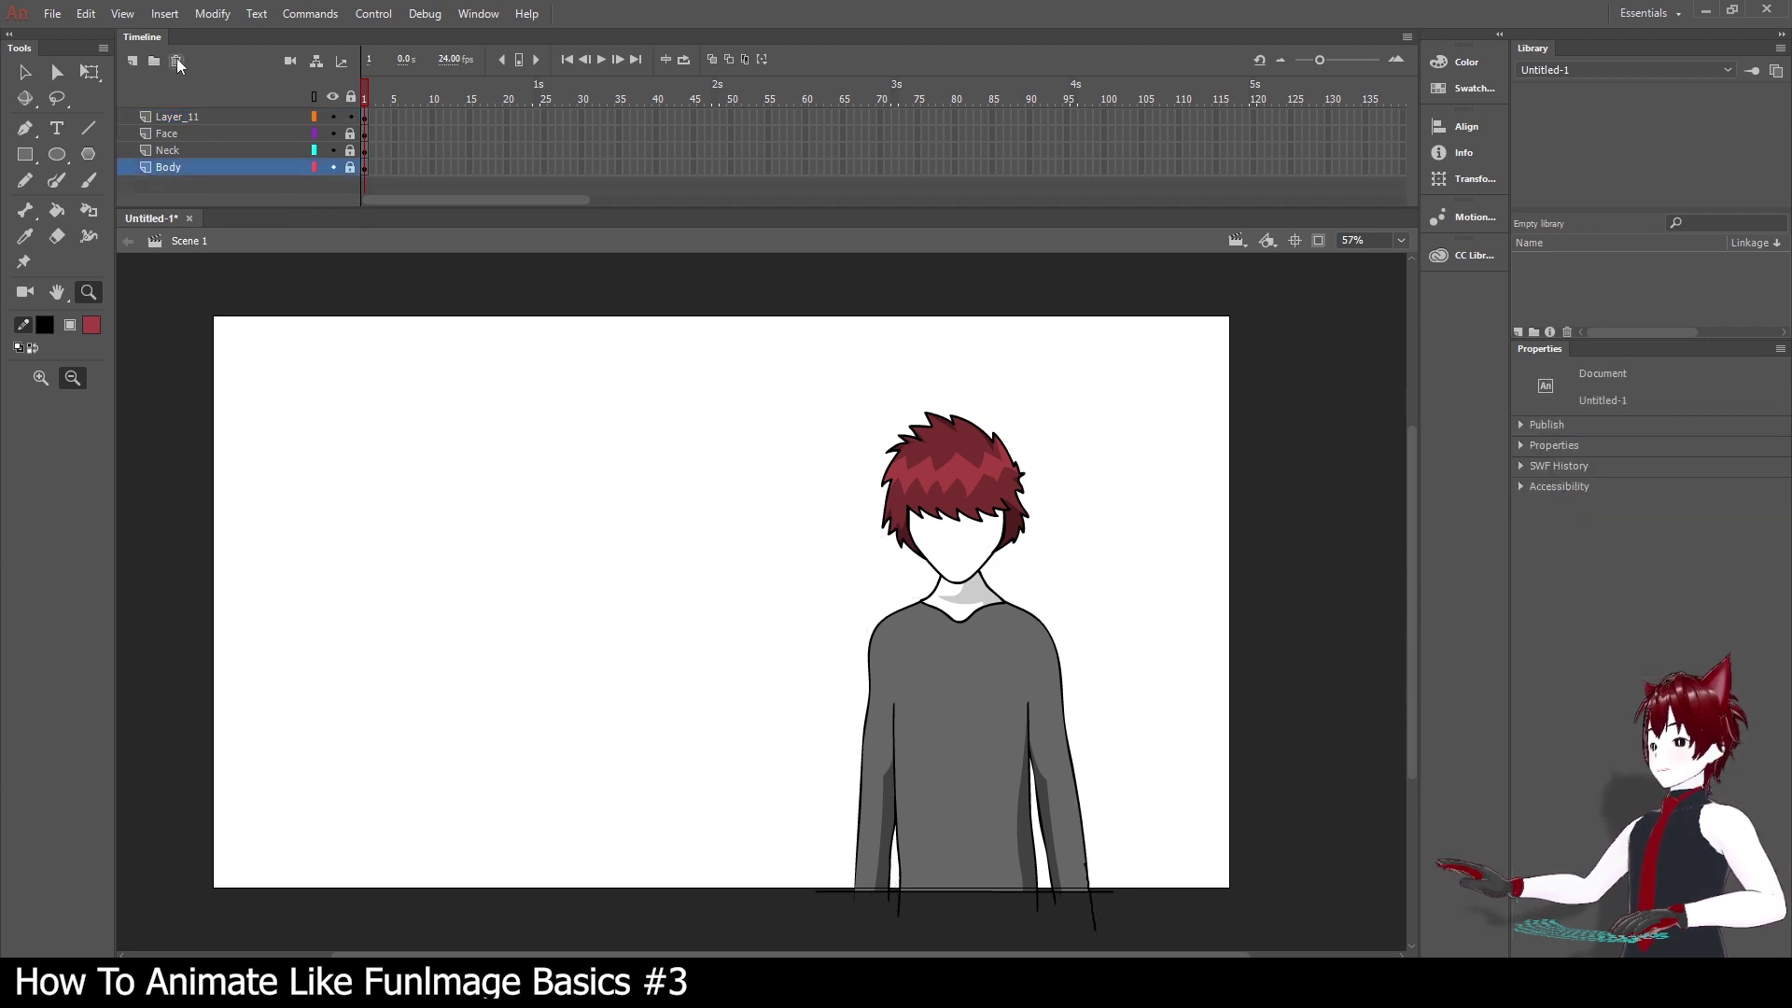